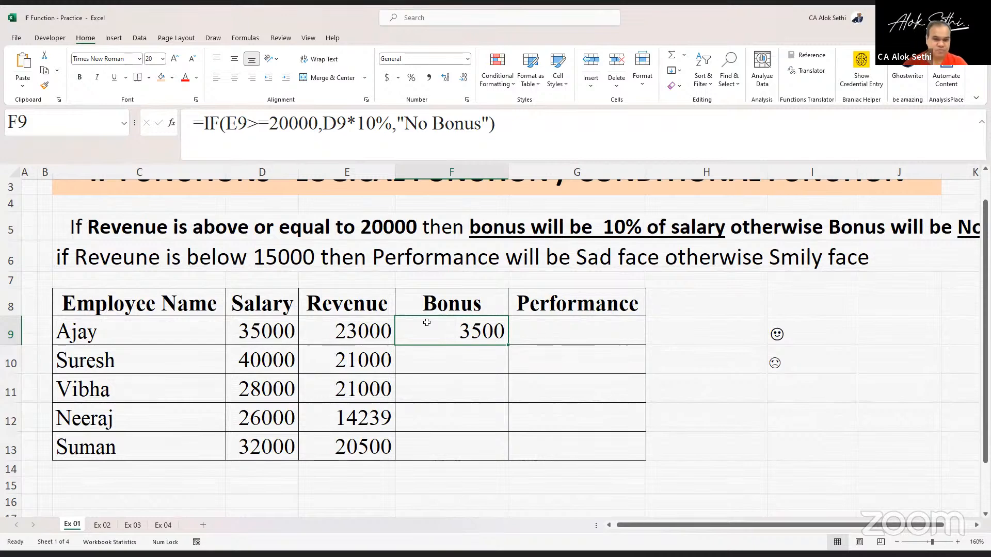
- Fill the bonus IF formula from F9 down through F13
{"action": "key", "text": "shift+Down"}
{"action": "key", "text": "shift+Down"}
{"action": "key", "text": "shift+Down"}
{"action": "key", "text": "shift+Down"}
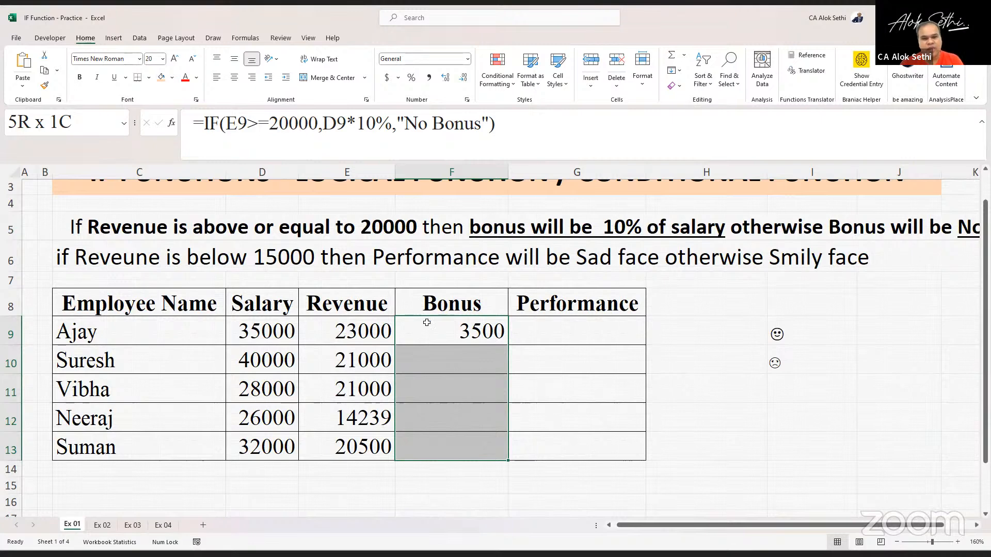
{"action": "key", "text": "ctrl+d"}
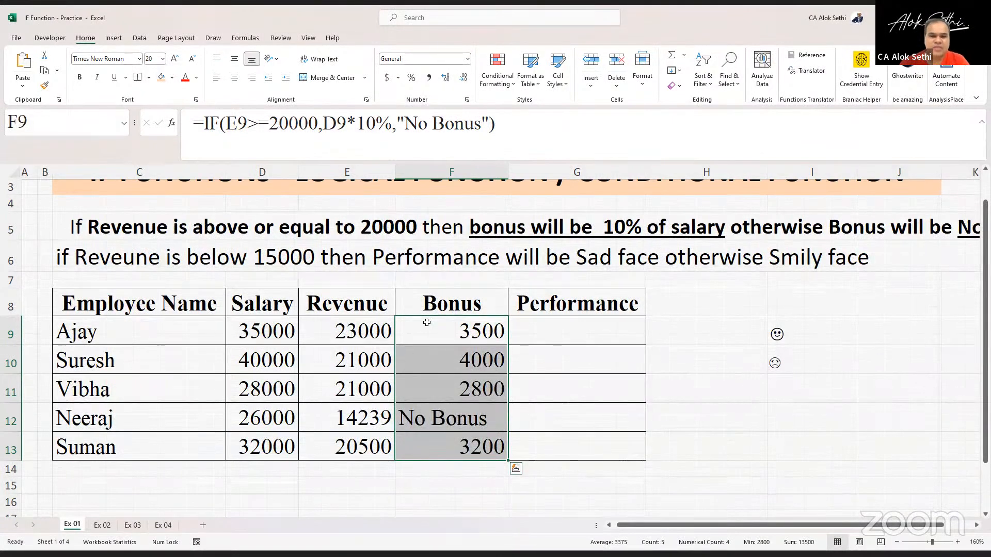
- Enter the note "Ctrl + D" in cell H9 beside the table
{"action": "key", "text": "Right"}
{"action": "key", "text": "Right"}
{"action": "type", "text": "C"}
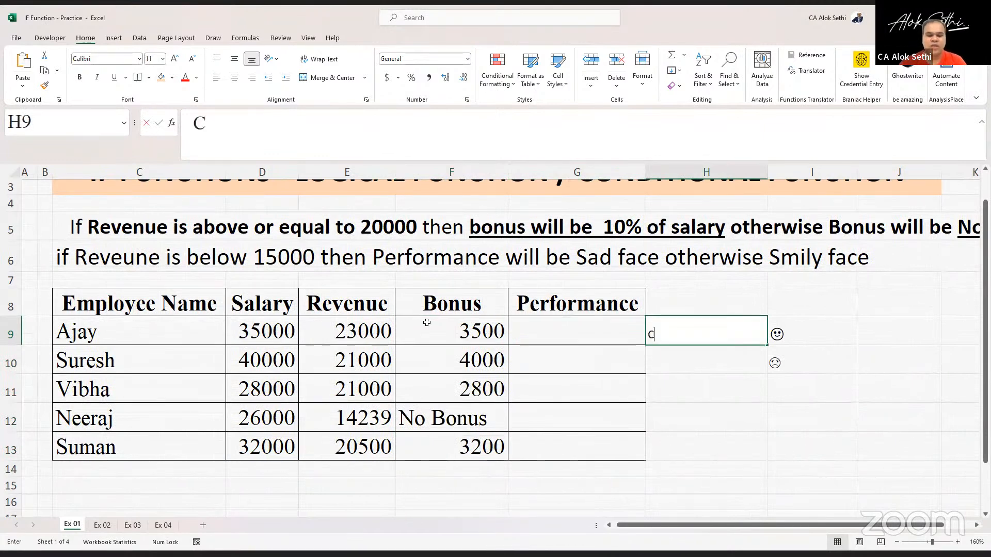
{"action": "type", "text": "trl + D"}
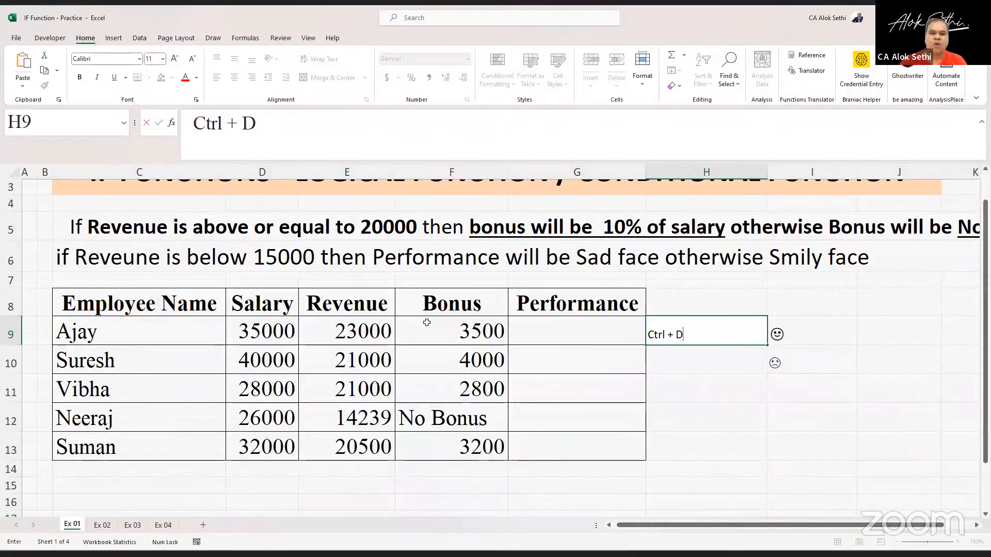
{"action": "key", "text": "Return"}
{"action": "key", "text": "Up"}
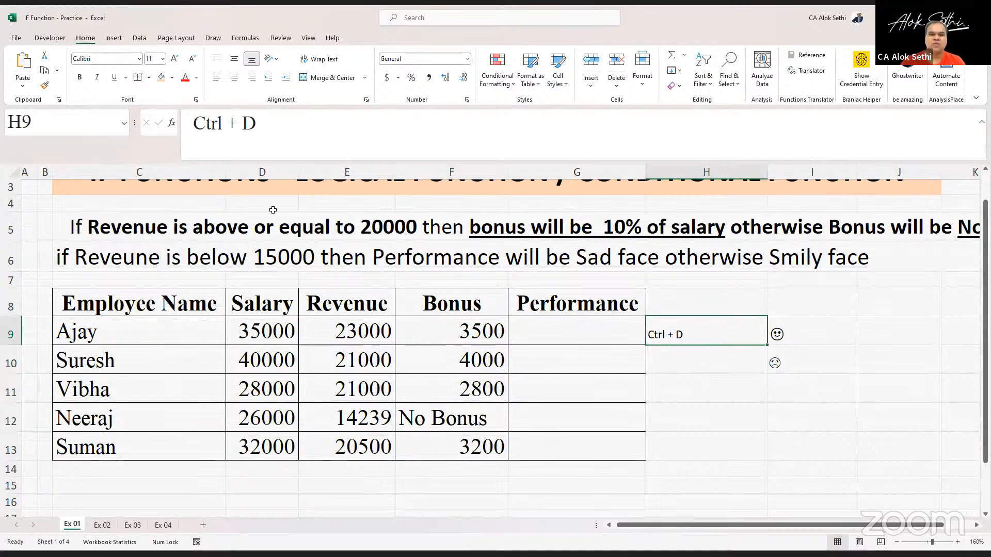
- Format the H9 note at font size 20, bold, with an orange fill and centred alignment
{"action": "left_click", "coordinate": [174, 59]}
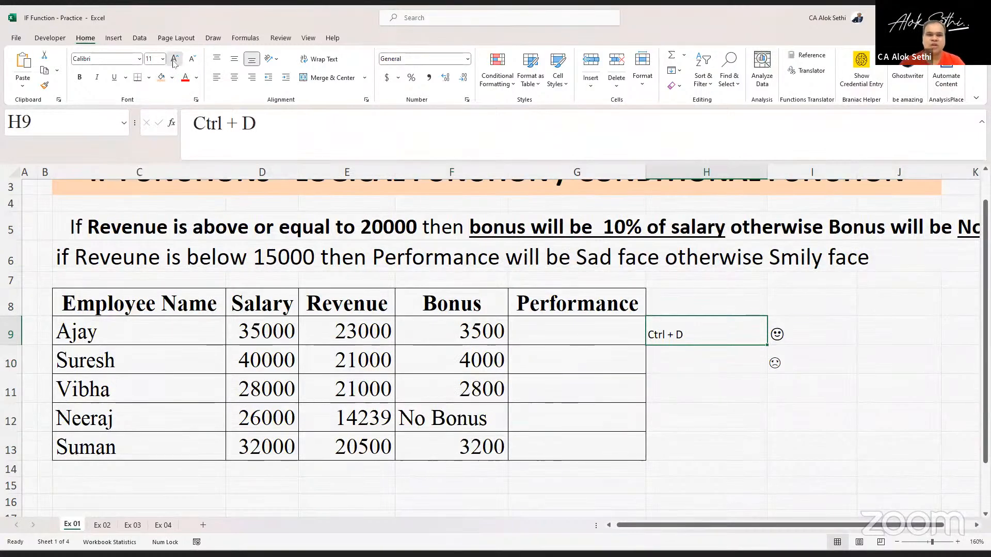
{"action": "left_click", "coordinate": [174, 59]}
{"action": "left_click", "coordinate": [174, 59]}
{"action": "left_click", "coordinate": [173, 58]}
{"action": "left_click", "coordinate": [174, 59]}
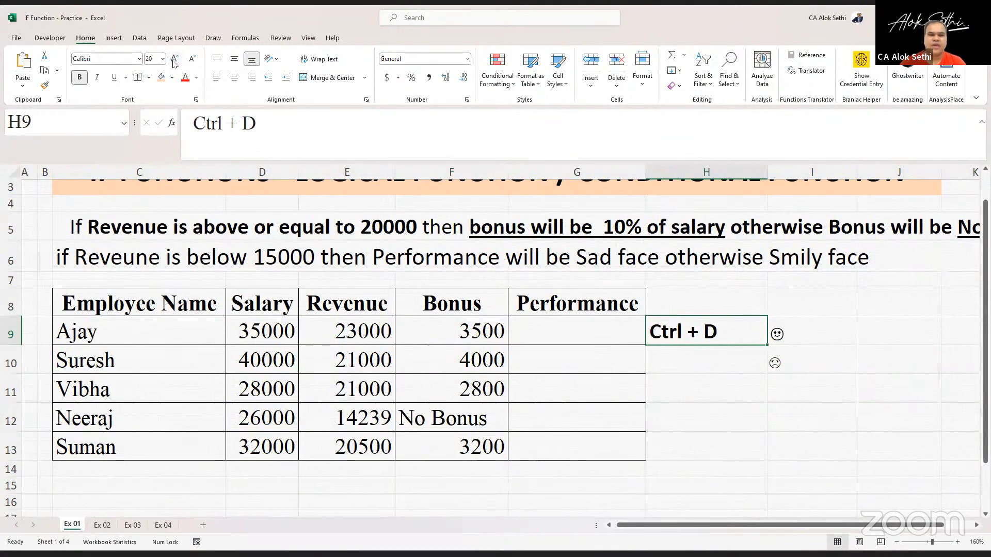
{"action": "left_click", "coordinate": [162, 80]}
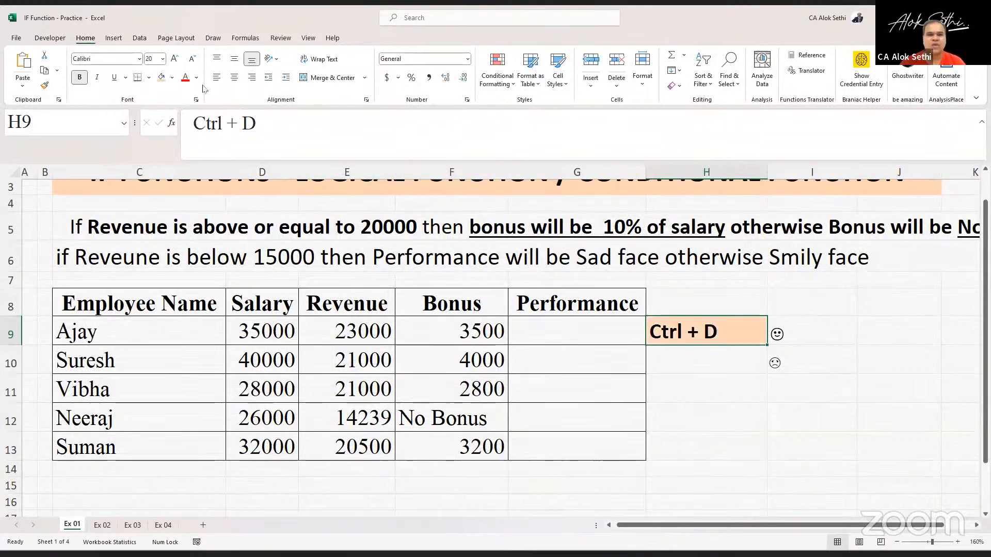
{"action": "left_click", "coordinate": [234, 78]}
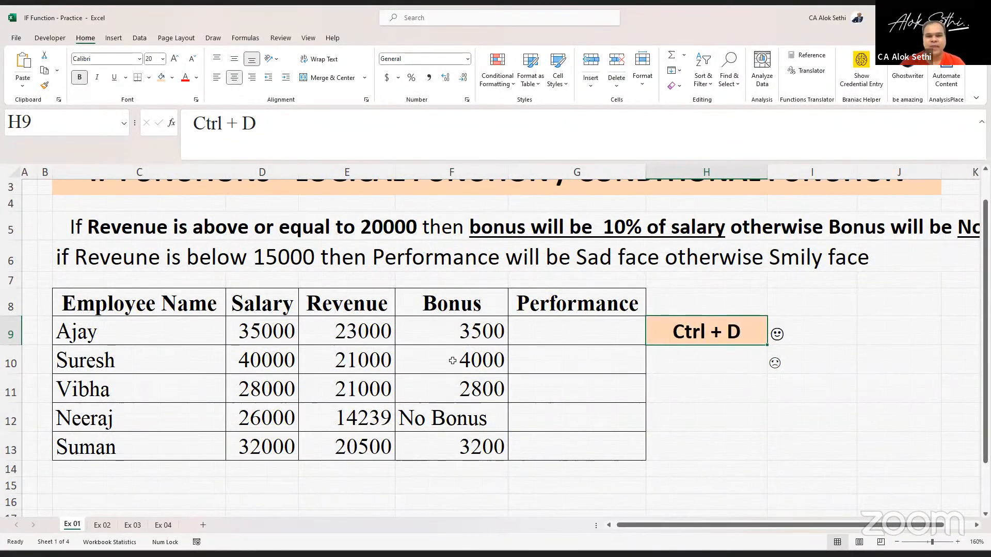
- Inspect the bonus formulas alongside the salary and revenue values row by row
{"action": "left_click", "coordinate": [449, 334]}
{"action": "key", "text": "Left"}
{"action": "key", "text": "Left"}
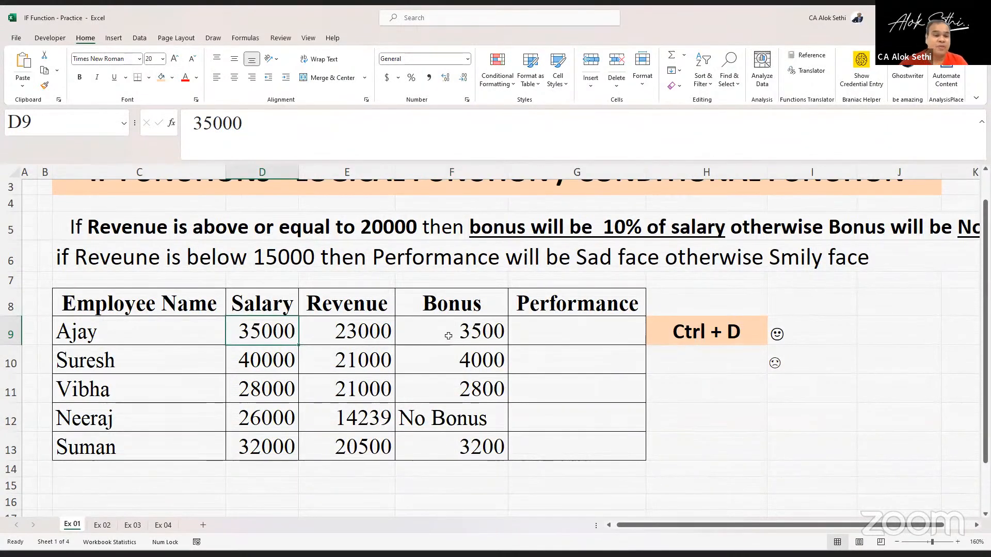
{"action": "left_click", "coordinate": [449, 336]}
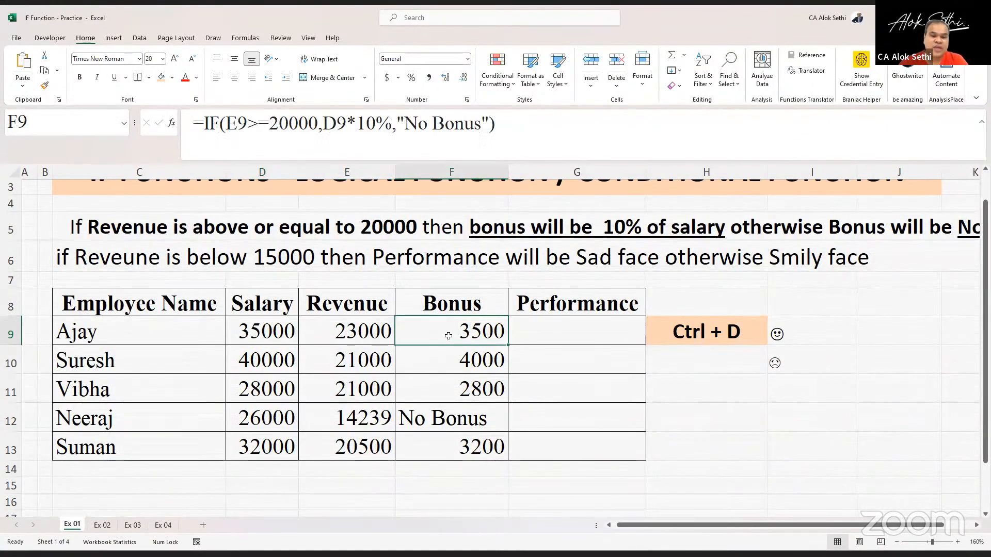
{"action": "key", "text": "Down"}
{"action": "key", "text": "Down"}
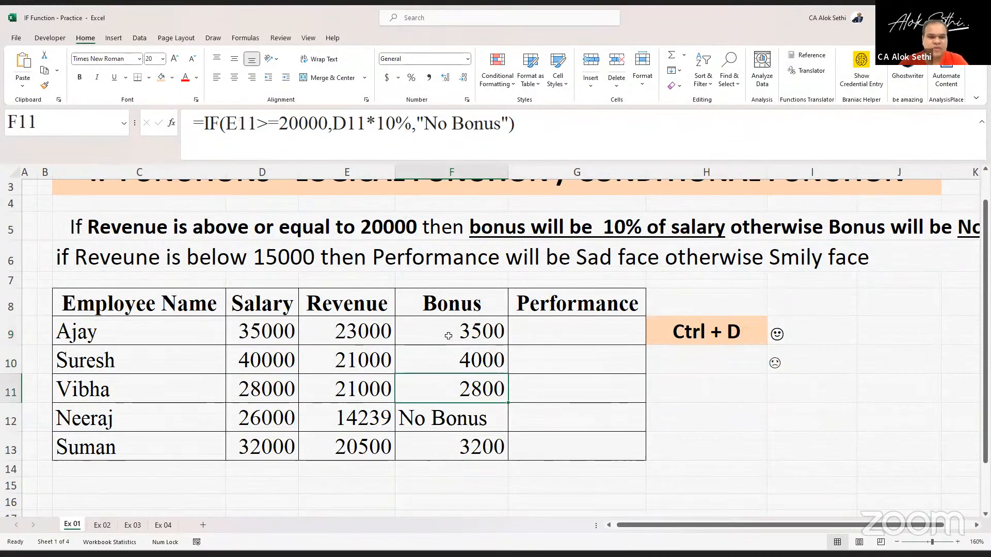
{"action": "key", "text": "Up"}
{"action": "key", "text": "Up"}
{"action": "key", "text": "Down"}
{"action": "key", "text": "Down"}
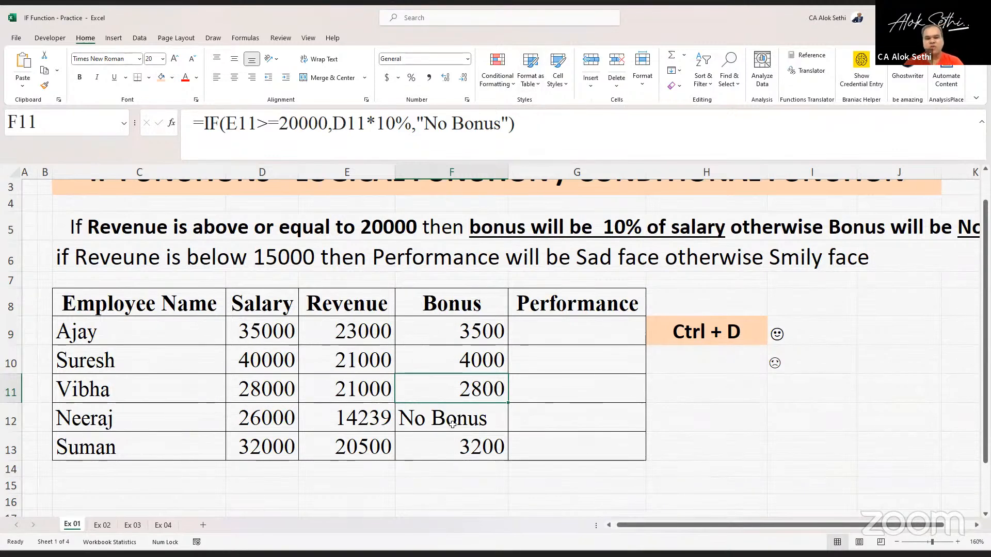
{"action": "key", "text": "Down"}
{"action": "key", "text": "Left"}
{"action": "key", "text": "Left"}
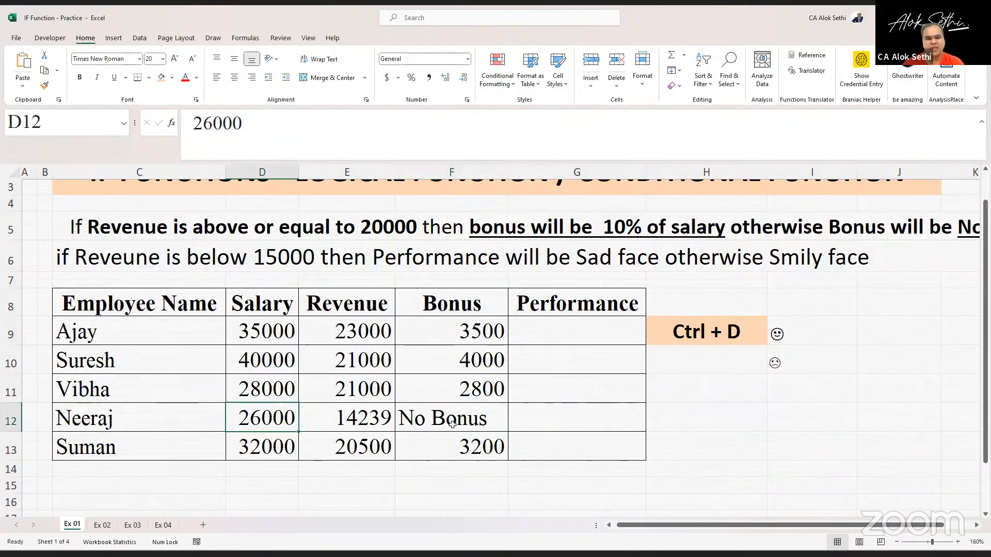
{"action": "key", "text": "Right"}
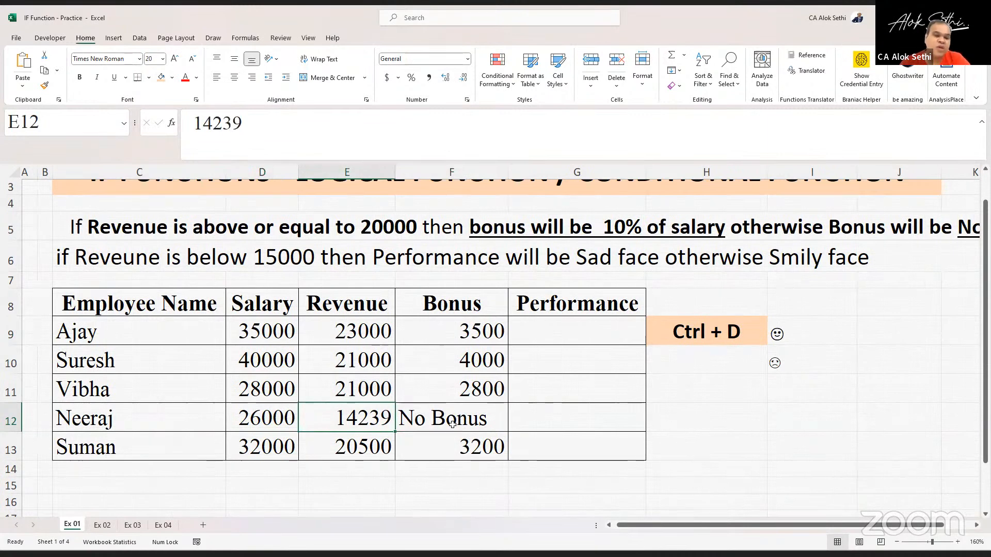
{"action": "key", "text": "Left"}
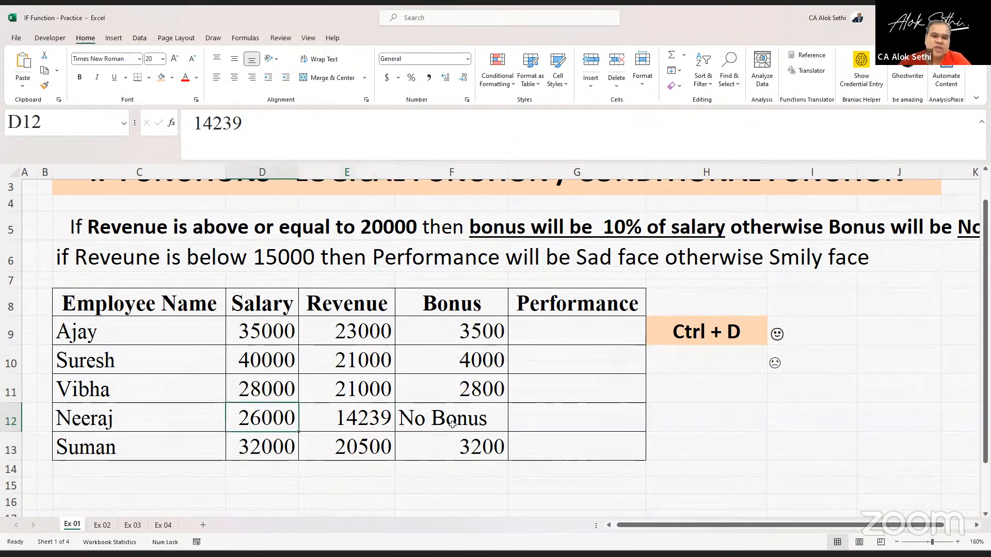
{"action": "key", "text": "Right"}
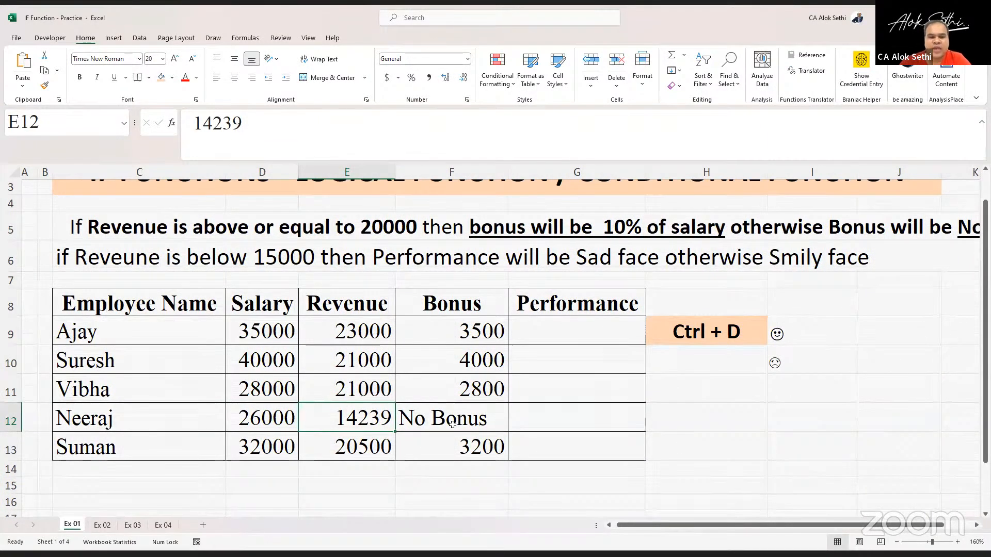
{"action": "key", "text": "Right"}
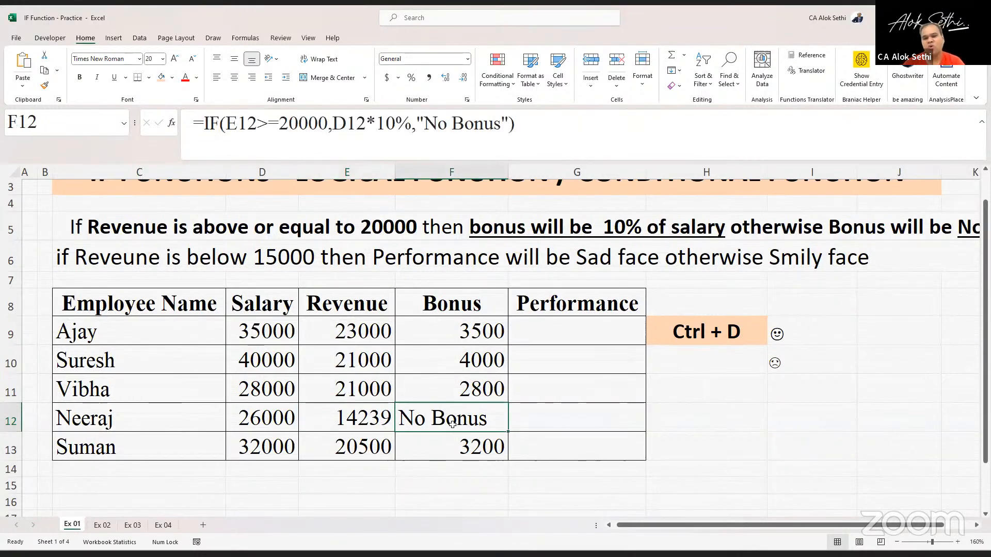
{"action": "key", "text": "Up"}
{"action": "key", "text": "Up"}
{"action": "key", "text": "Up"}
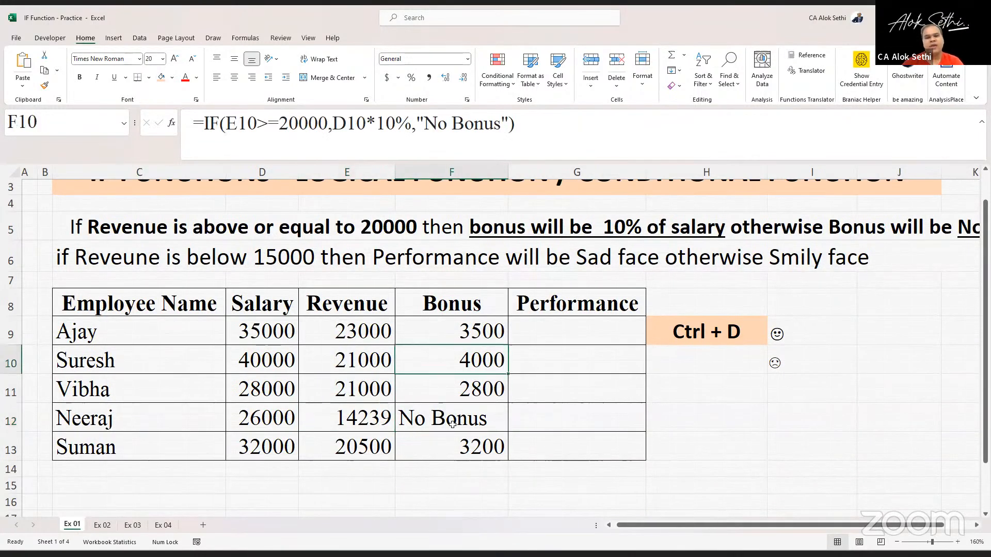
- Change Ajay's revenue in E9 to 18000
{"action": "key", "text": "Left"}
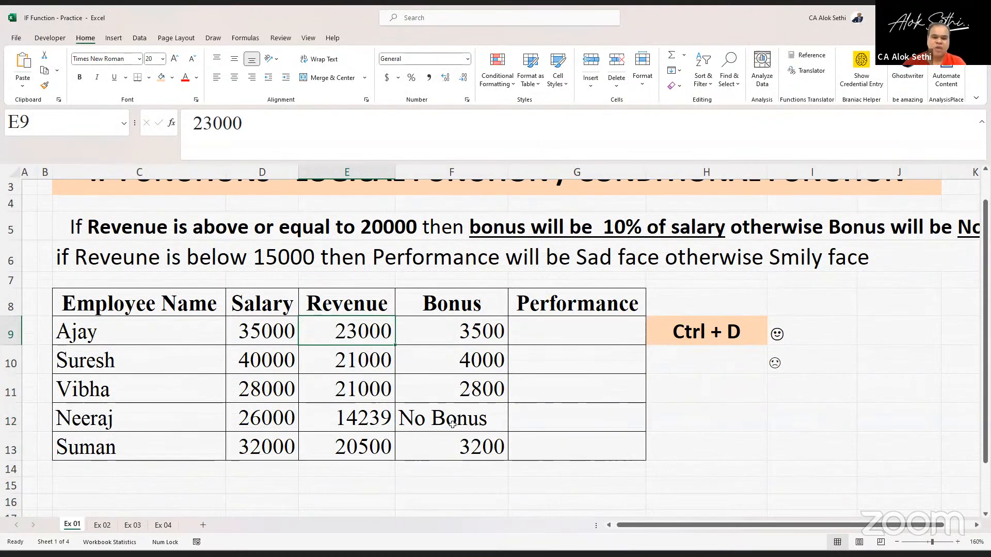
{"action": "type", "text": "1"}
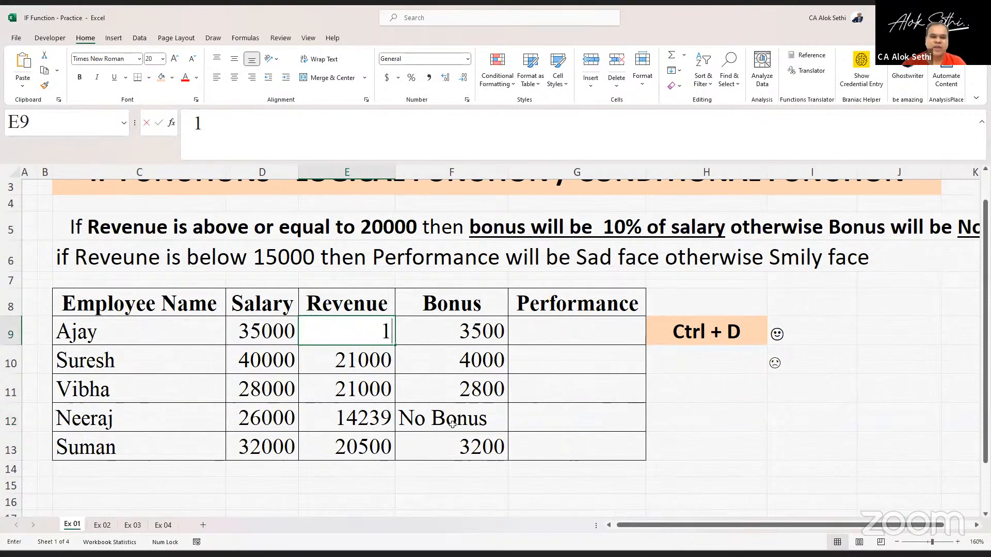
{"action": "type", "text": "8000"}
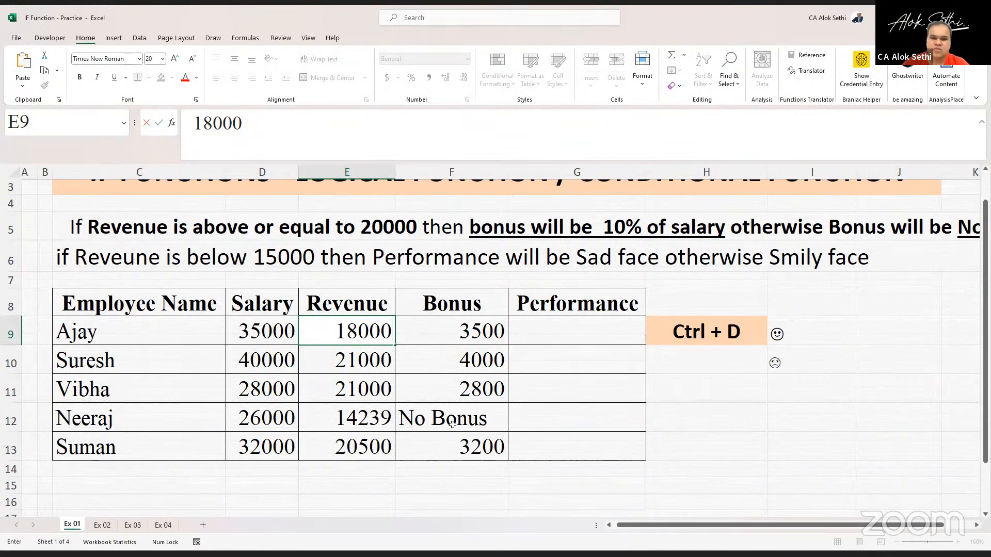
{"action": "key", "text": "Return"}
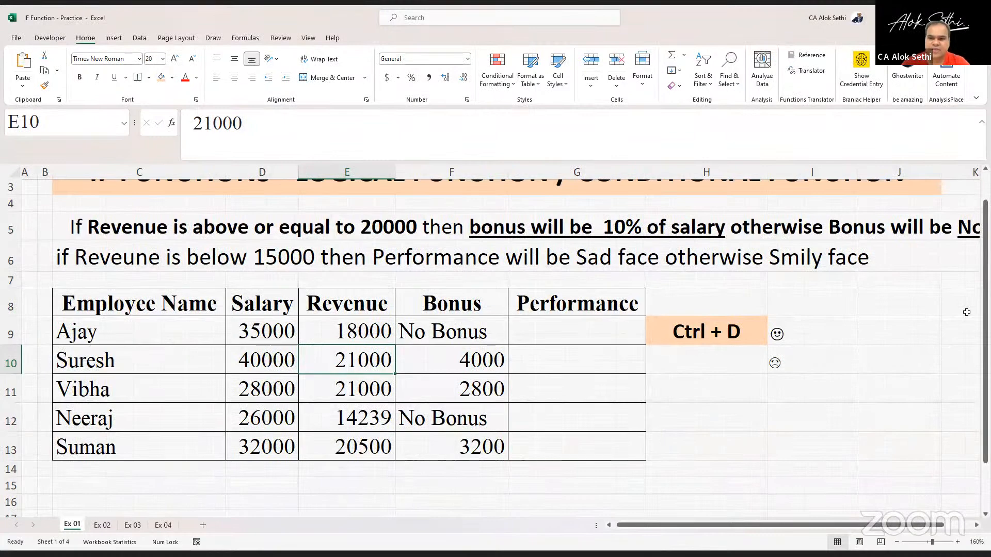
- Correct the spelling in the C6 instruction to "Revenue" and "Smiley"
{"action": "scroll", "coordinate": [966, 312], "scroll_direction": "down", "scroll_amount": 3}
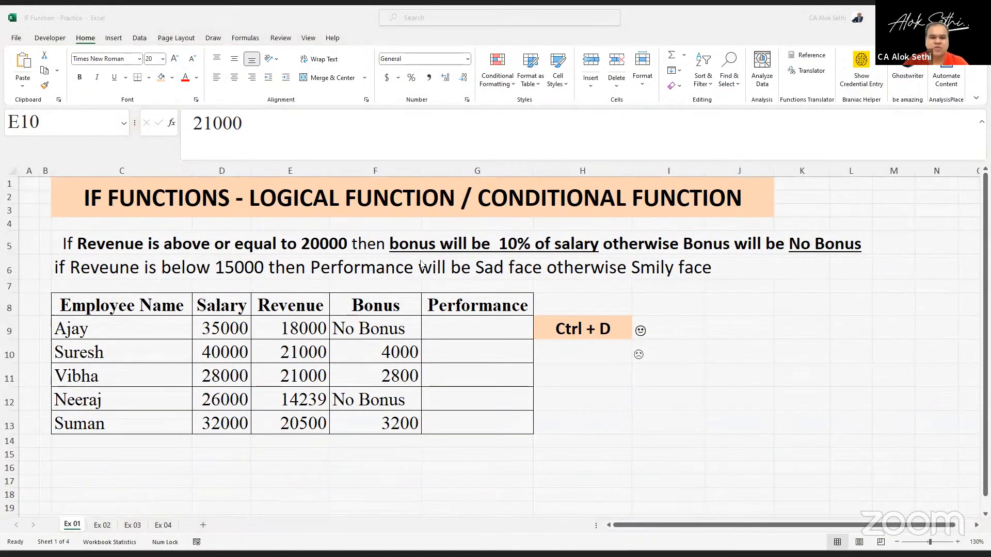
{"action": "key", "text": "Left"}
{"action": "key", "text": "Left"}
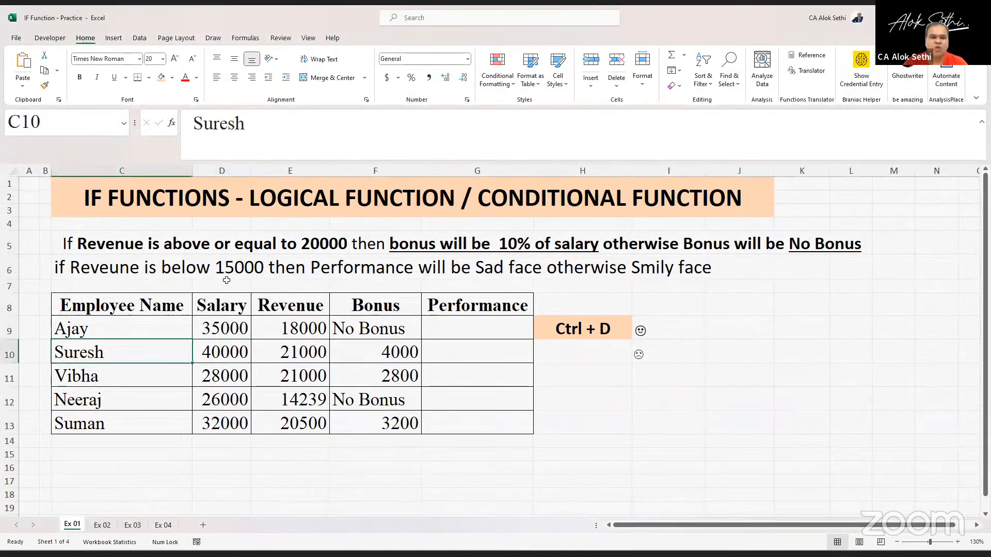
{"action": "left_click", "coordinate": [58, 276]}
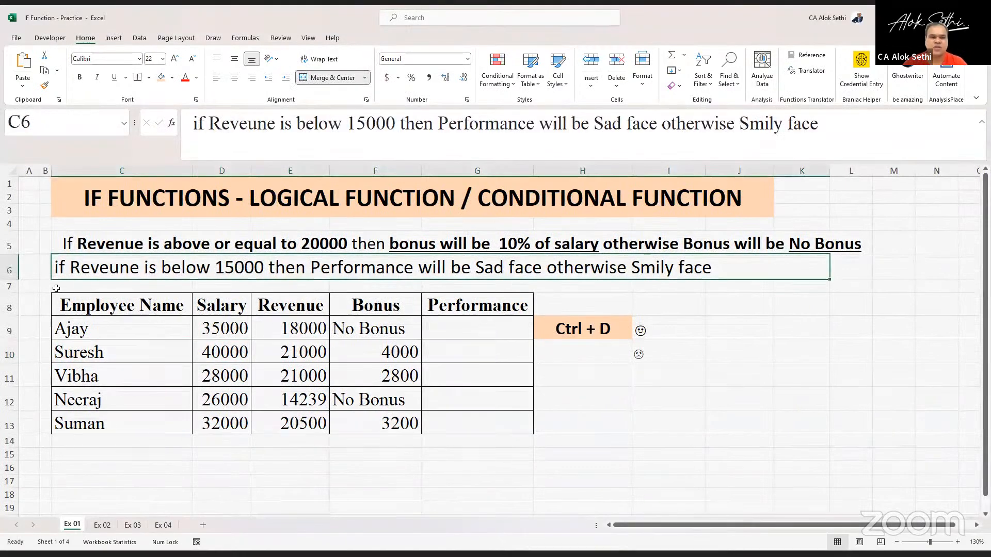
{"action": "left_click", "coordinate": [258, 123]}
{"action": "key", "text": "BackSpace"}
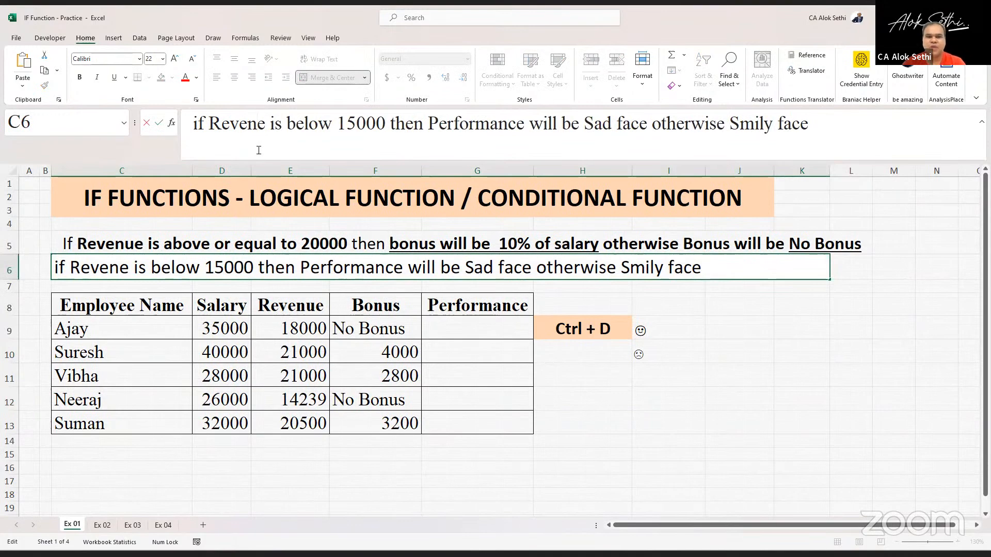
{"action": "type", "text": "u"}
{"action": "key", "text": "Return"}
{"action": "key", "text": "Up"}
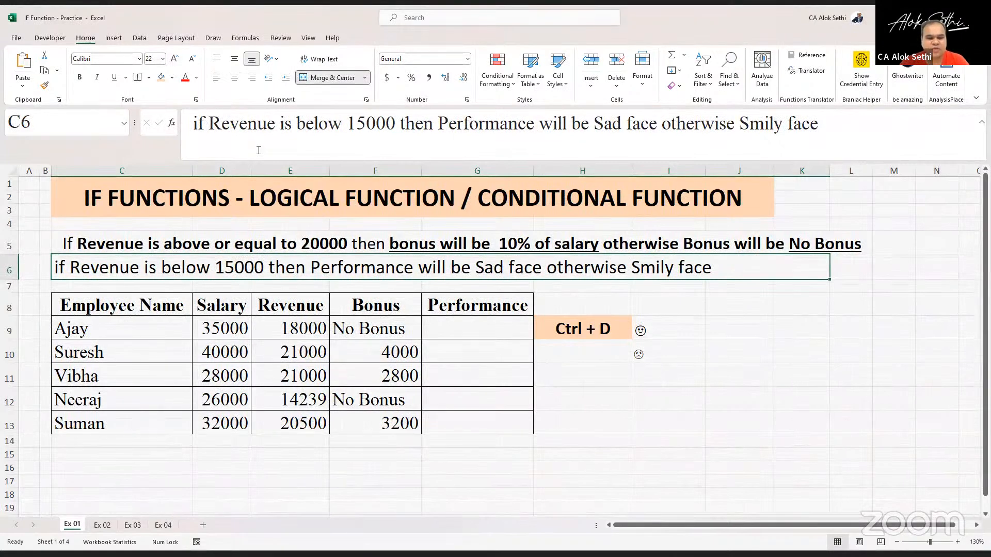
{"action": "key", "text": "F2"}
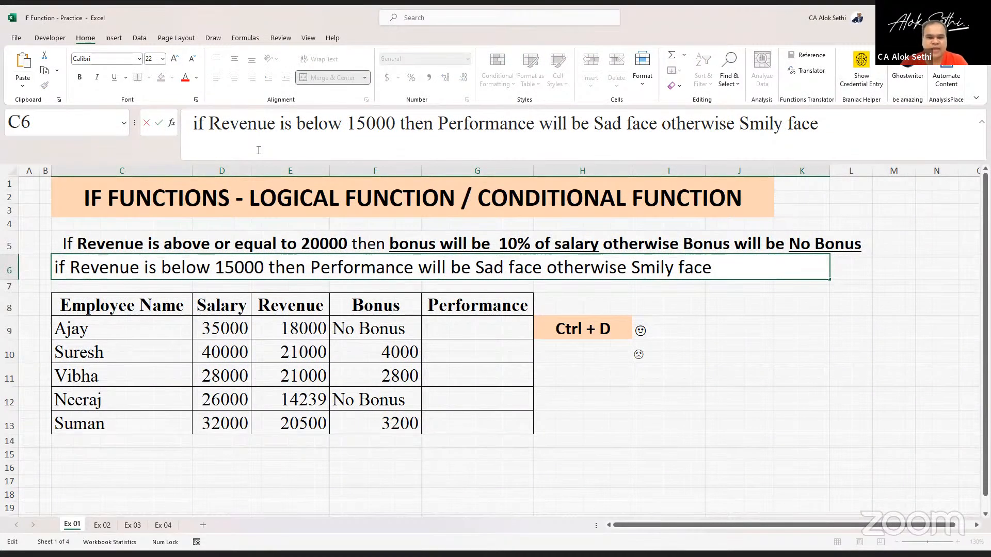
{"action": "type", "text": "e"}
{"action": "key", "text": "Return"}
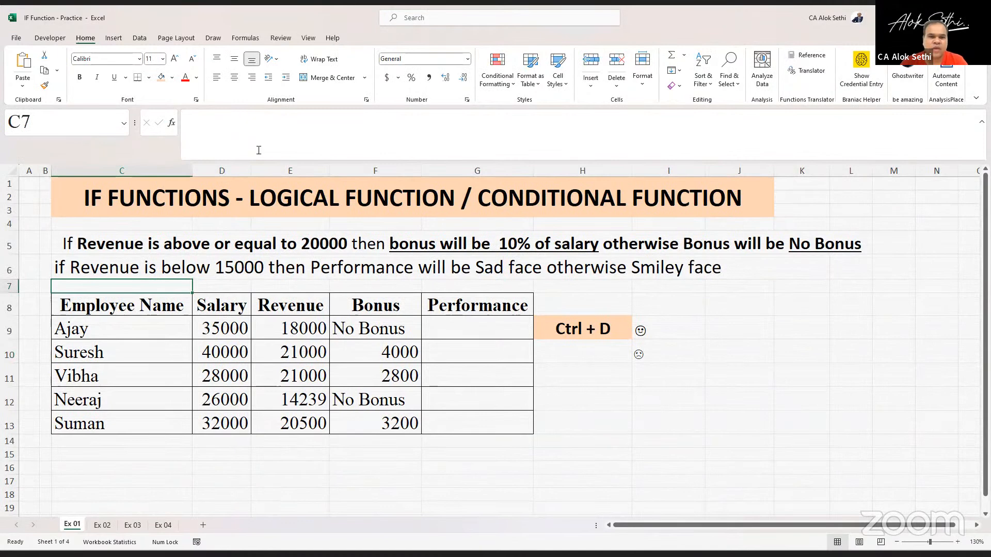
- Edit the C6 instruction and paste the sad face emoji after the word "Sad"
{"action": "key", "text": "Up"}
{"action": "key", "text": "F2"}
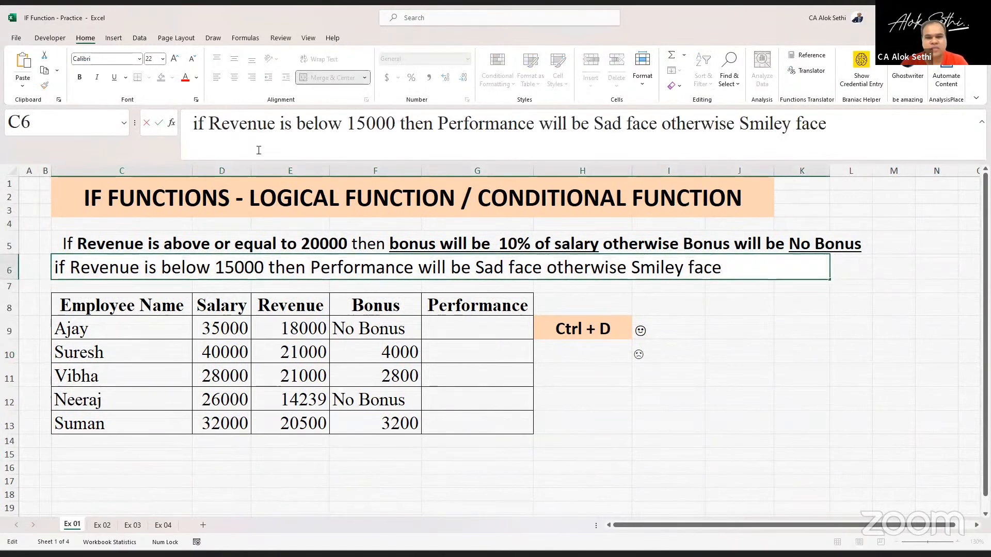
{"action": "key", "text": "Left"}
{"action": "key", "text": "Left"}
{"action": "key", "text": "Left"}
{"action": "key", "text": "Left"}
{"action": "key", "text": "Left"}
{"action": "key", "text": "Left"}
{"action": "key", "text": "Left"}
{"action": "key", "text": "Left"}
{"action": "key", "text": "Left"}
{"action": "key", "text": "Left"}
{"action": "key", "text": "Left"}
{"action": "key", "text": "Left"}
{"action": "key", "text": "Left"}
{"action": "key", "text": "Left"}
{"action": "key", "text": "Left"}
{"action": "key", "text": "Left"}
{"action": "key", "text": "Left"}
{"action": "key", "text": "Left"}
{"action": "key", "text": "Left"}
{"action": "key", "text": "Left"}
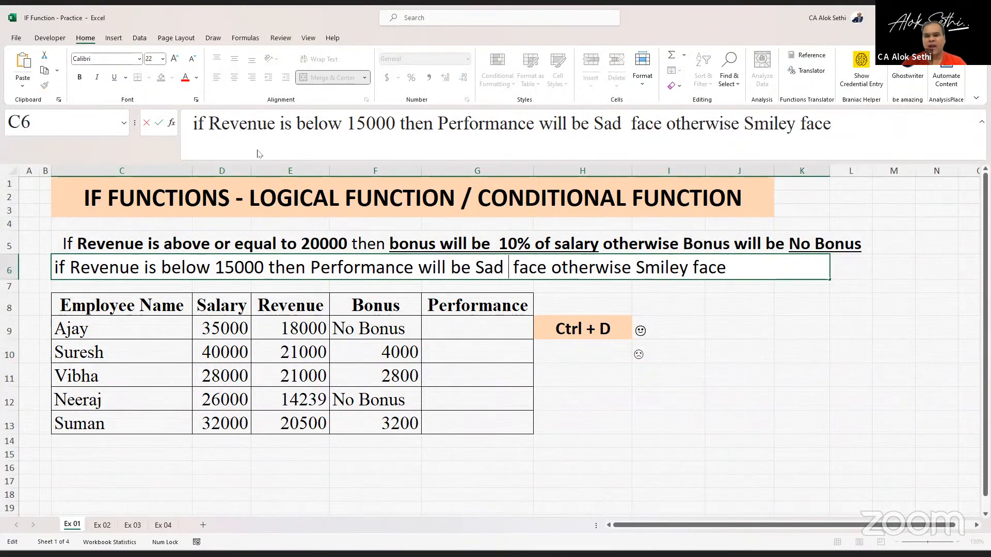
{"action": "type", "text": "☹"}
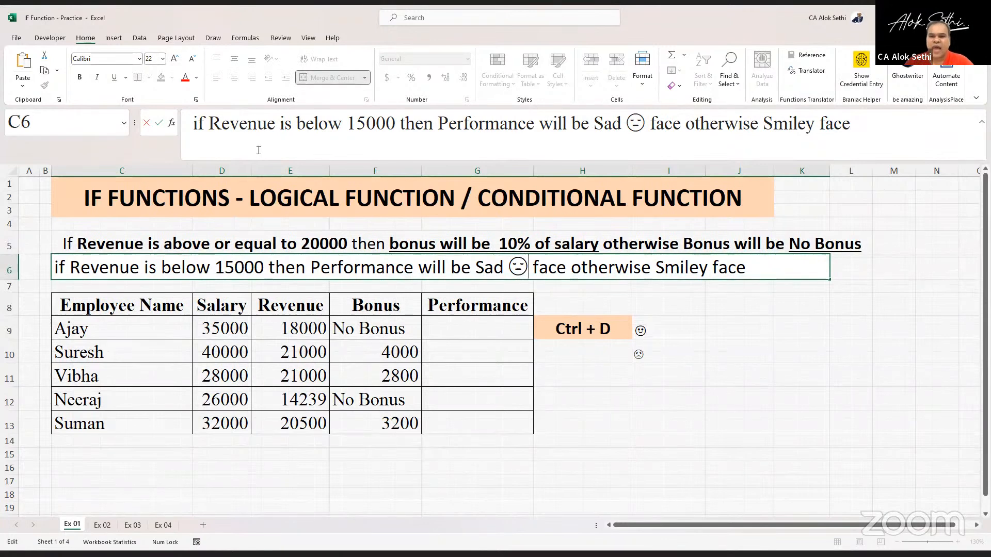
- Insert a smiley face emoji after the word "Smiley" in C6 and confirm the edit
{"action": "left_click", "coordinate": [708, 270]}
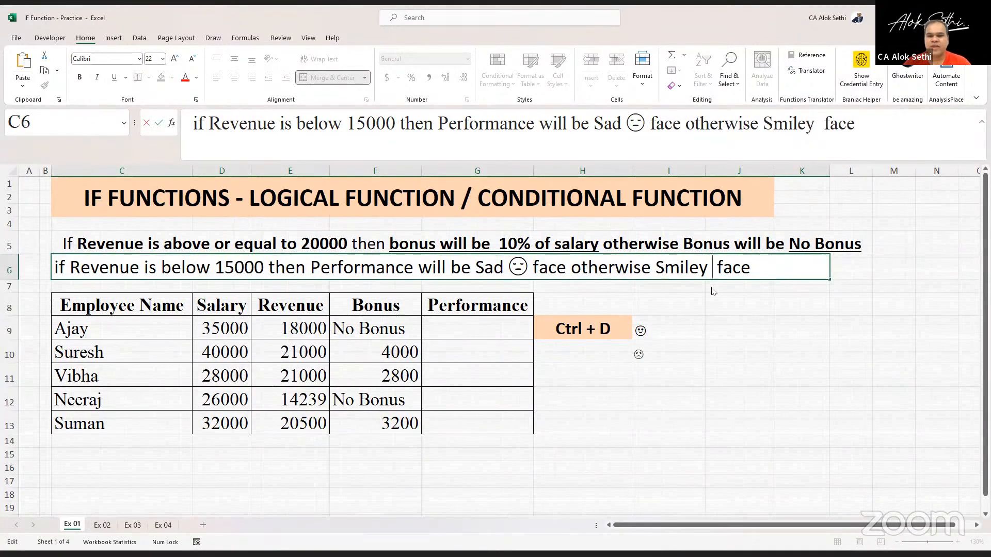
{"action": "type", "text": "😊"}
{"action": "type", "text": "😊"}
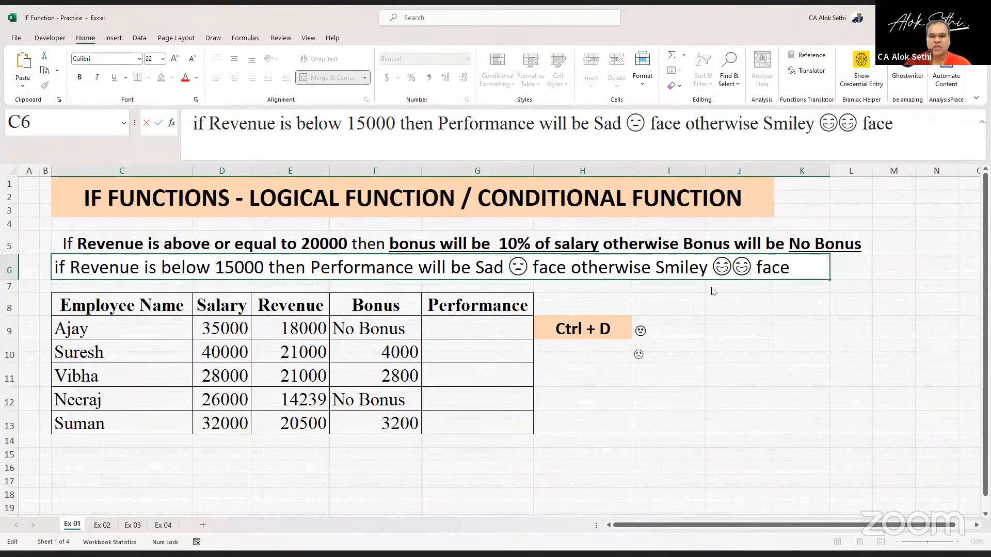
{"action": "key", "text": "BackSpace"}
{"action": "left_click", "coordinate": [715, 326]}
- Bold "Sad" and "Smiley" together with their emojis in the C6 instruction
{"action": "left_click", "coordinate": [485, 268]}
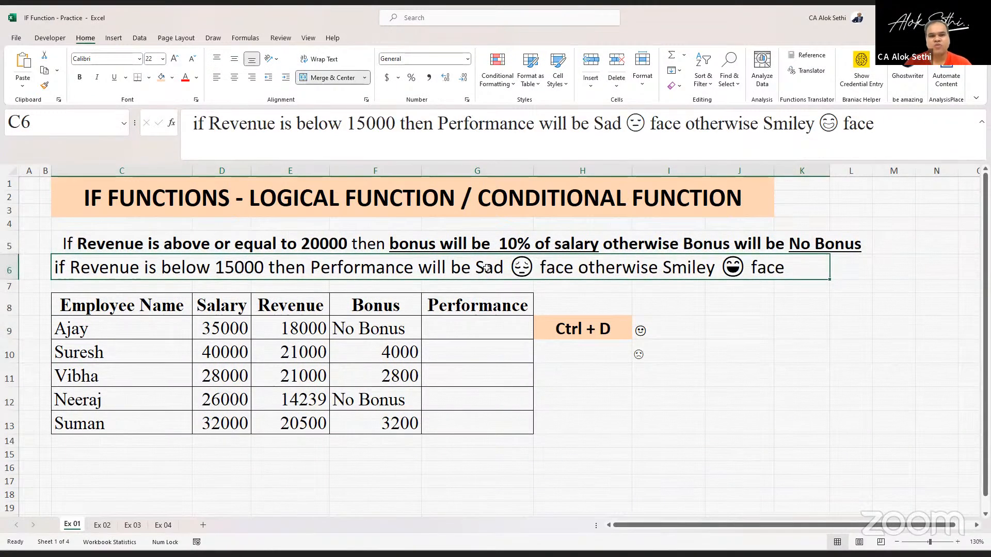
{"action": "double_click", "coordinate": [487, 268]}
{"action": "left_click_drag", "start_coordinate": [476, 268], "coordinate": [537, 266]}
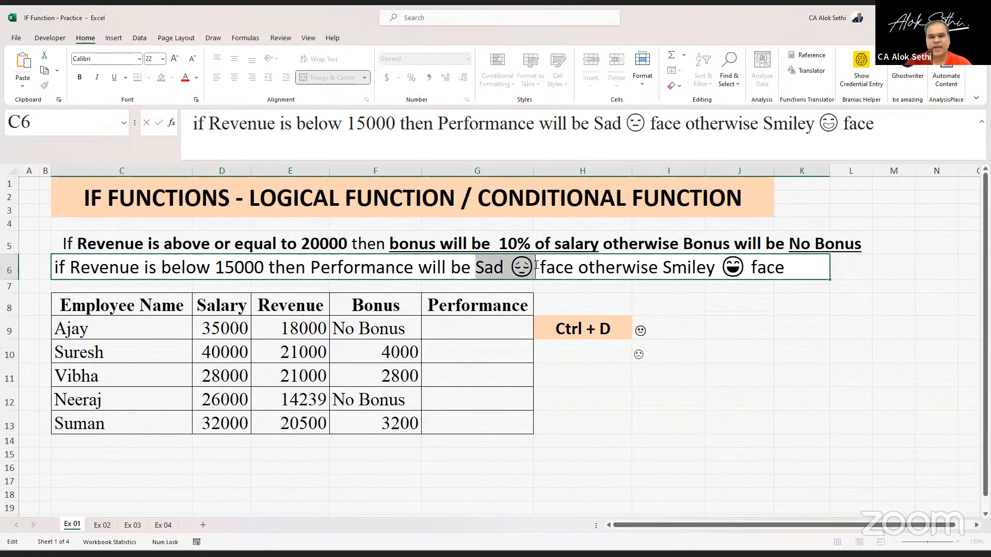
{"action": "key", "text": "ctrl+b"}
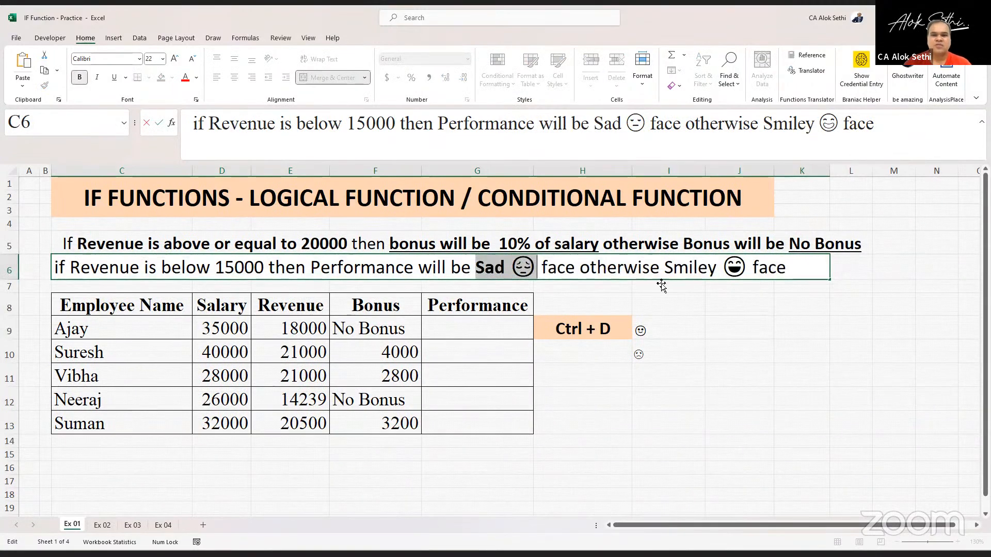
{"action": "left_click_drag", "start_coordinate": [665, 267], "coordinate": [746, 267]}
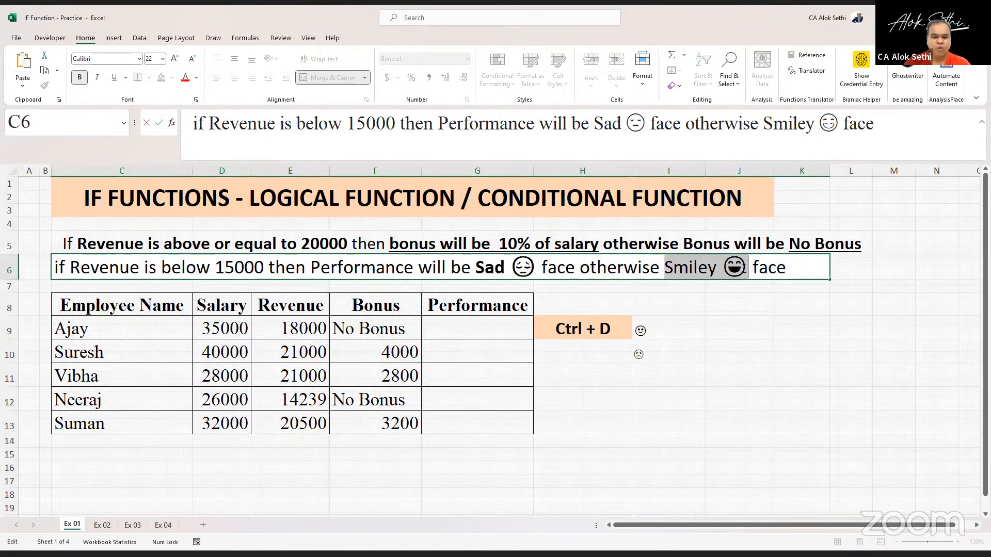
{"action": "key", "text": "ctrl+b"}
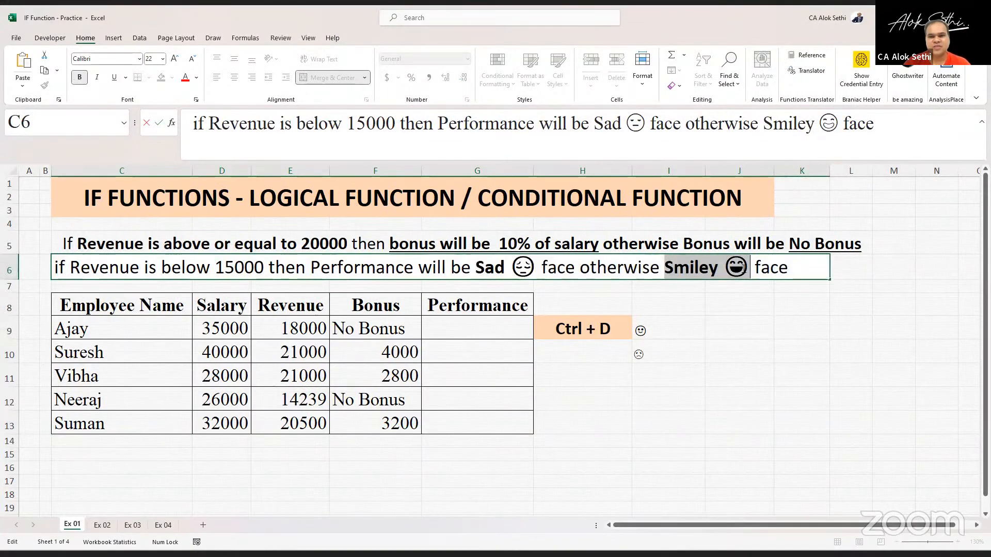
{"action": "key", "text": "Return"}
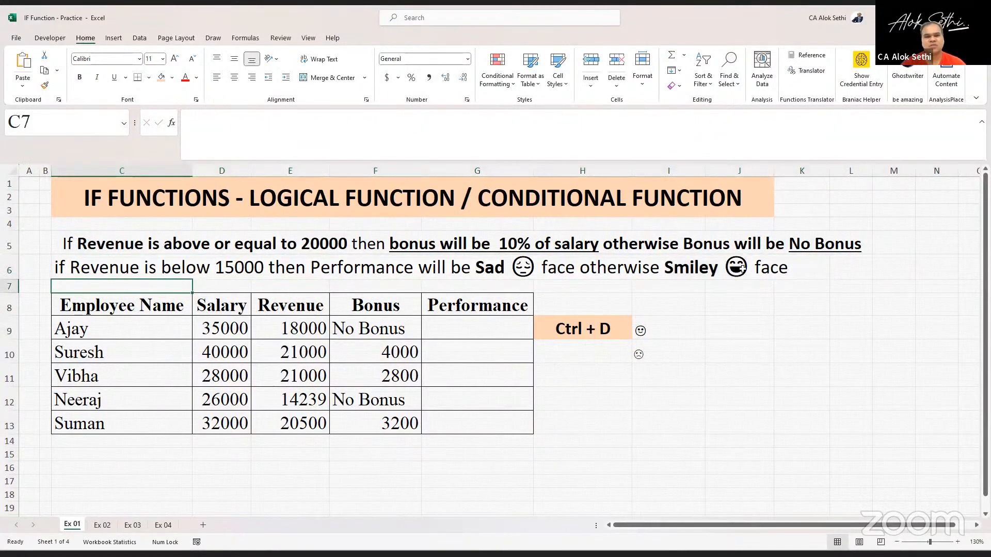
- Bold and underline "Revenue is below 15000" in the C6 instruction
{"action": "double_click", "coordinate": [145, 268]}
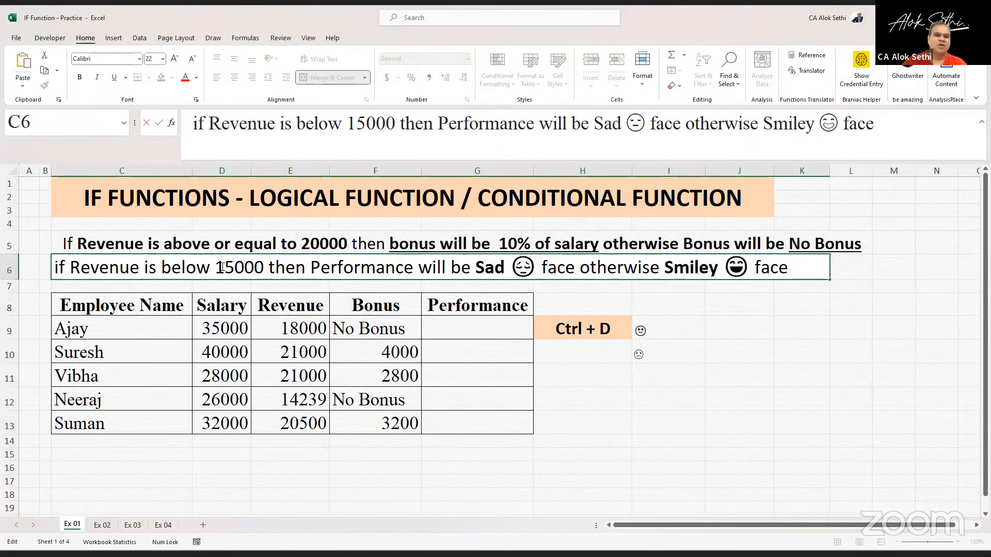
{"action": "left_click_drag", "start_coordinate": [223, 267], "coordinate": [214, 267]}
{"action": "left_click_drag", "start_coordinate": [71, 268], "coordinate": [263, 271]}
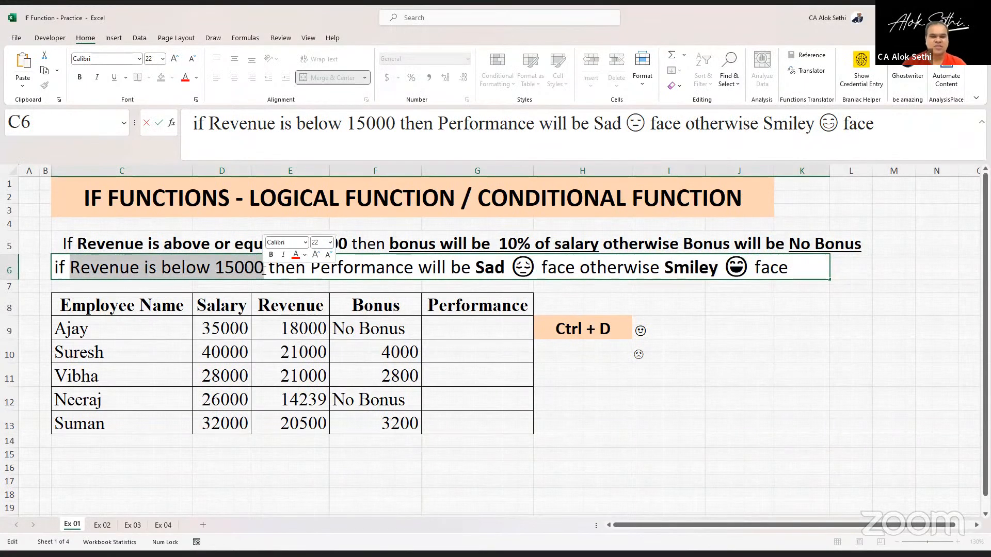
{"action": "key", "text": "ctrl+b"}
{"action": "key", "text": "ctrl+u"}
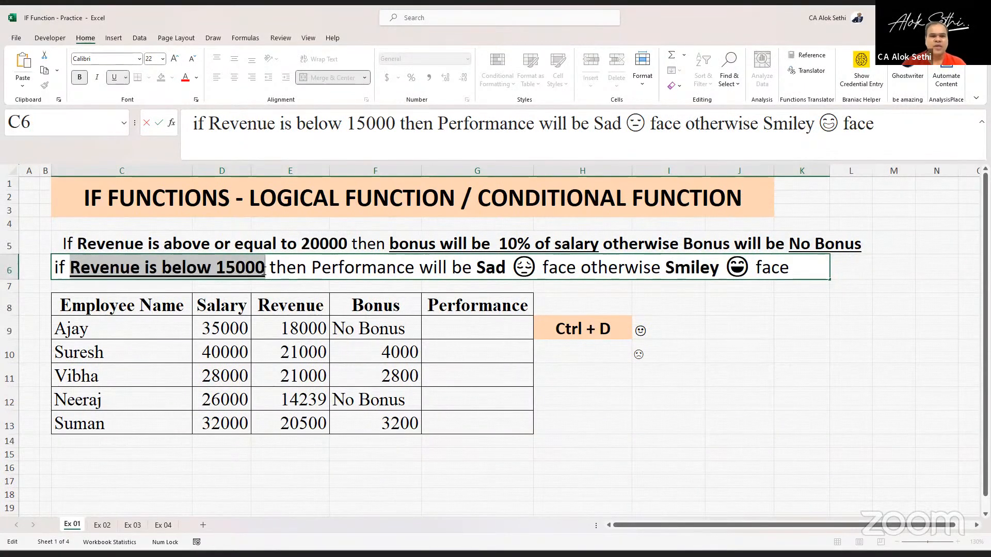
{"action": "left_click", "coordinate": [264, 271]}
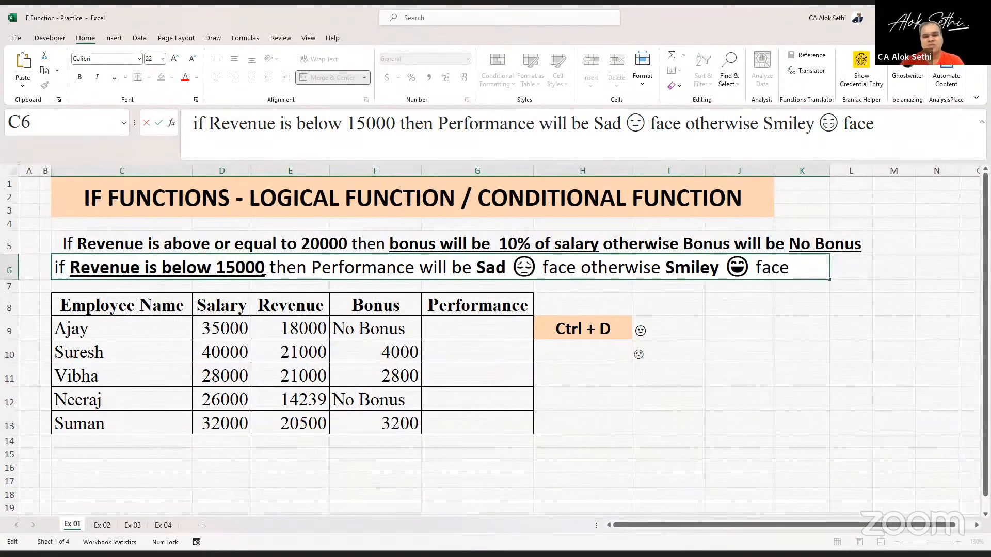
- Underline "Sad" and "Smiley" with their emojis in C6 and confirm the cell
{"action": "key", "text": "shift+Right"}
{"action": "key", "text": "shift+Right"}
{"action": "key", "text": "shift+Right"}
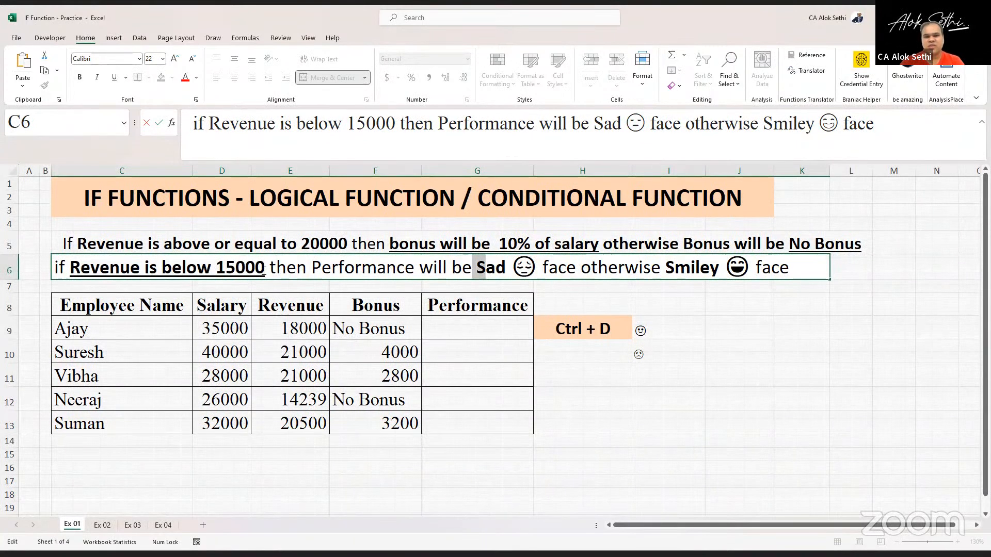
{"action": "key", "text": "Right"}
{"action": "key", "text": "shift+Right"}
{"action": "key", "text": "shift+Right"}
{"action": "key", "text": "shift+Right"}
{"action": "key", "text": "shift+Right"}
{"action": "key", "text": "shift+Right"}
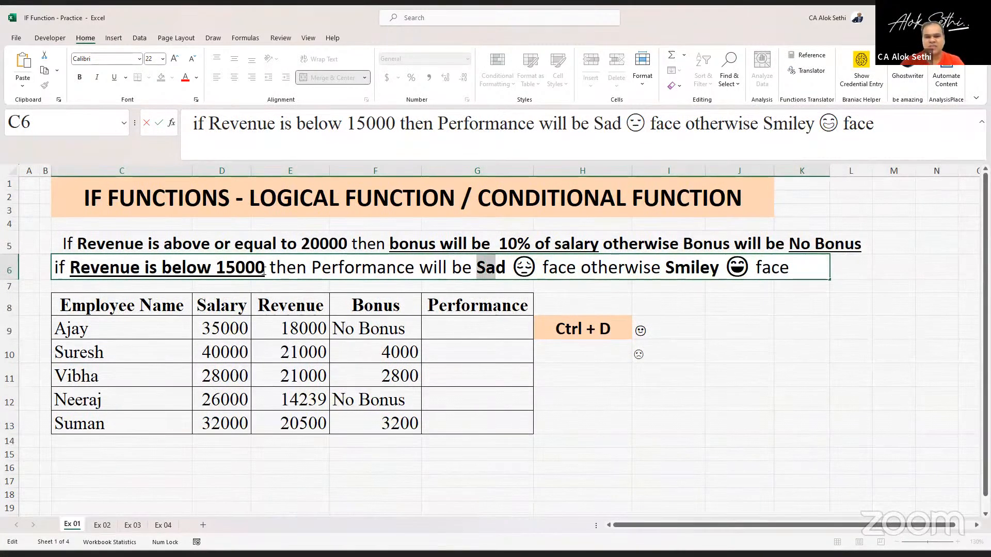
{"action": "key", "text": "ctrl+u"}
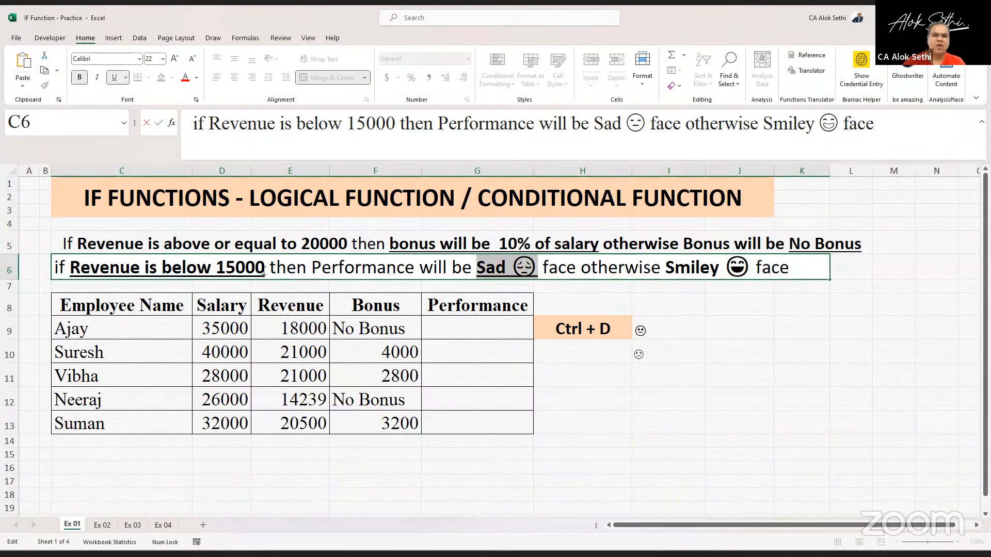
{"action": "key", "text": "Right"}
{"action": "key", "text": "Right"}
{"action": "key", "text": "Right"}
{"action": "key", "text": "Right"}
{"action": "key", "text": "Right"}
{"action": "key", "text": "Right"}
{"action": "key", "text": "Right"}
{"action": "key", "text": "Right"}
{"action": "key", "text": "Right"}
{"action": "key", "text": "Right"}
{"action": "key", "text": "Right"}
{"action": "key", "text": "Right"}
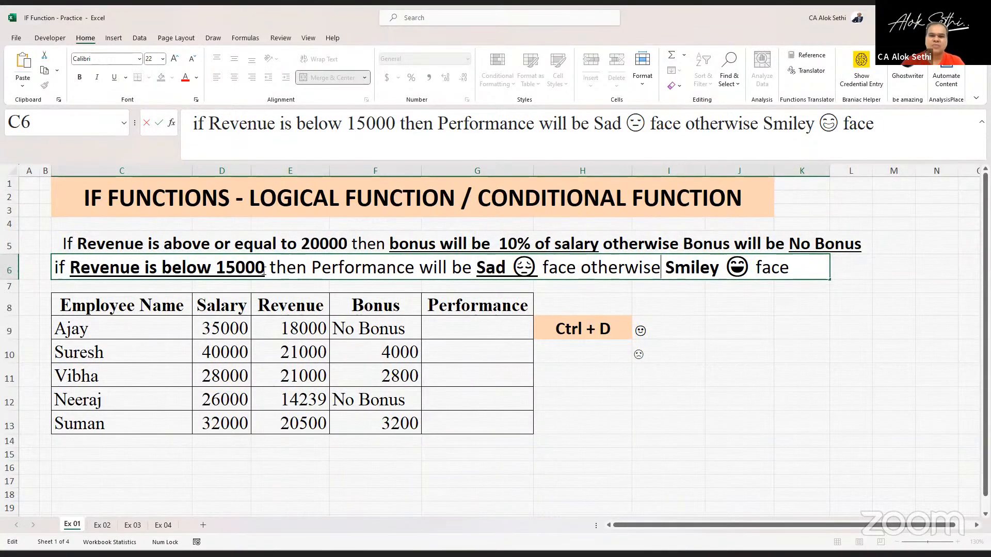
{"action": "key", "text": "Right"}
{"action": "key", "text": "shift+Right"}
{"action": "key", "text": "shift+Right"}
{"action": "key", "text": "shift+Right"}
{"action": "key", "text": "shift+Right"}
{"action": "key", "text": "shift+Right"}
{"action": "key", "text": "shift+Right"}
{"action": "key", "text": "shift+Right"}
{"action": "key", "text": "shift+Right"}
{"action": "key", "text": "shift+Right"}
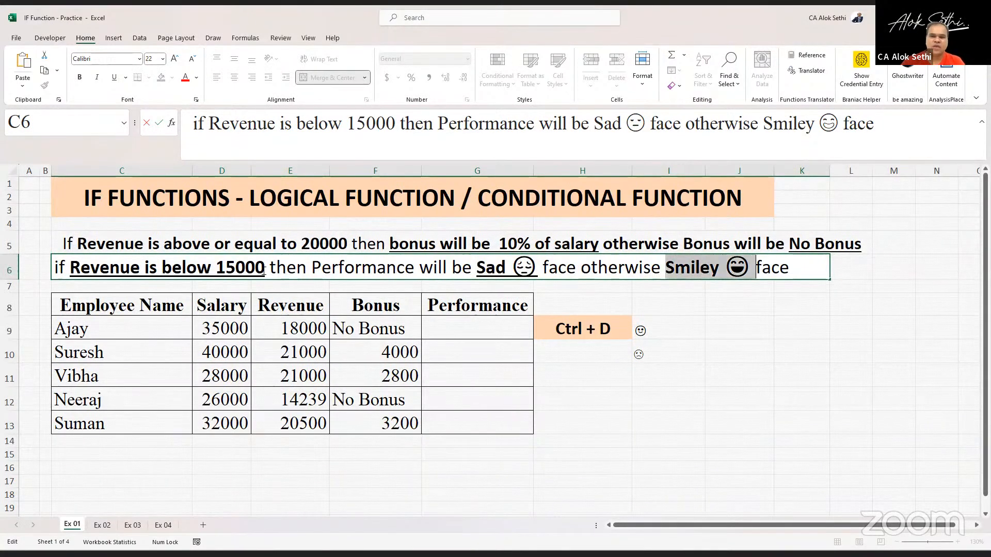
{"action": "key", "text": "shift+Left"}
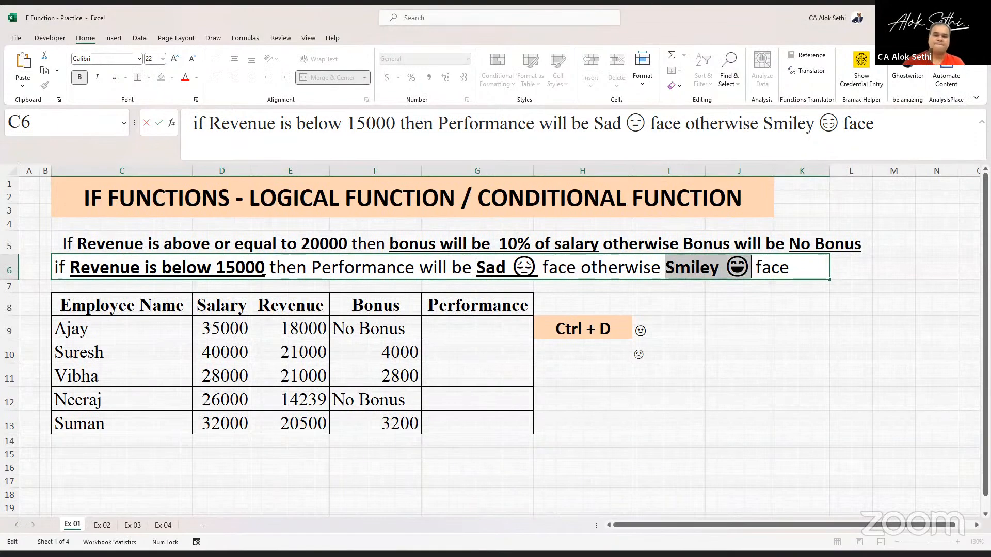
{"action": "key", "text": "ctrl+u"}
{"action": "key", "text": "Return"}
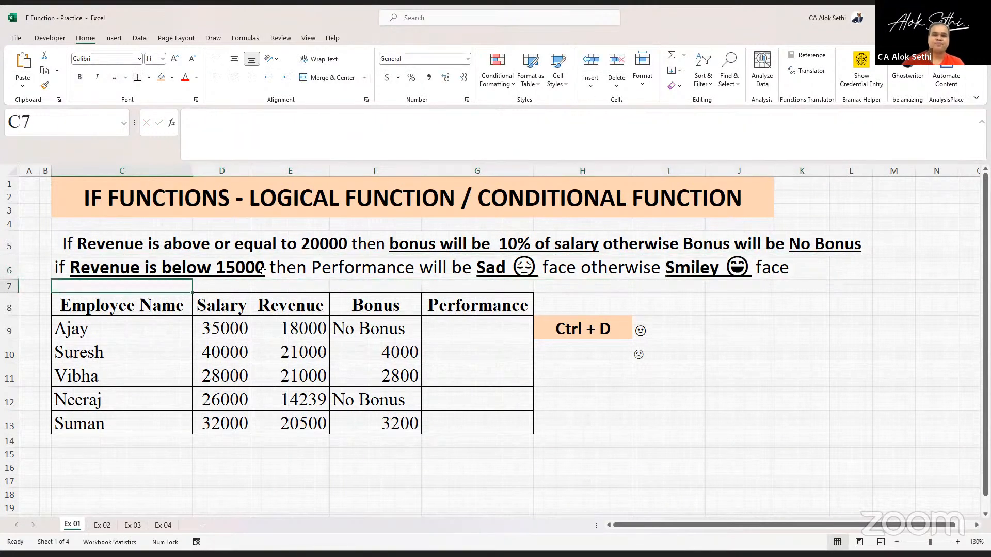
- In G9, enter an IF formula returning the sad emoji when revenue in E9 is below 15000, otherwise the smiley emoji
{"action": "left_click", "coordinate": [475, 336]}
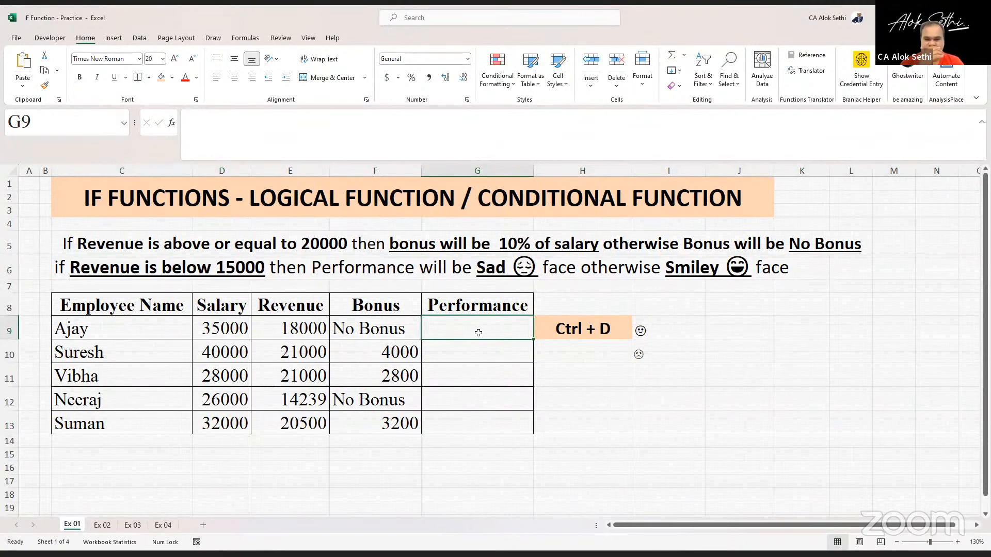
{"action": "type", "text": "="}
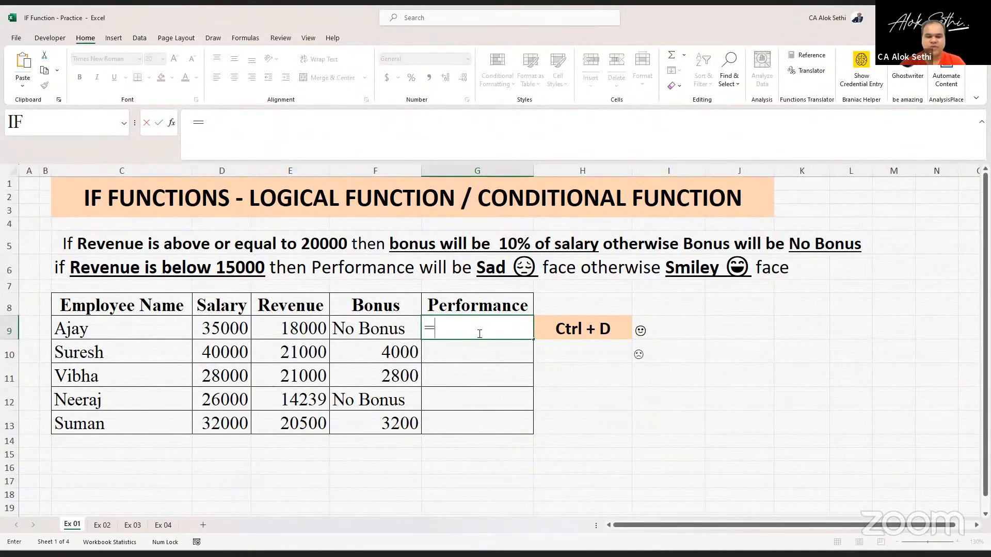
{"action": "type", "text": "if"}
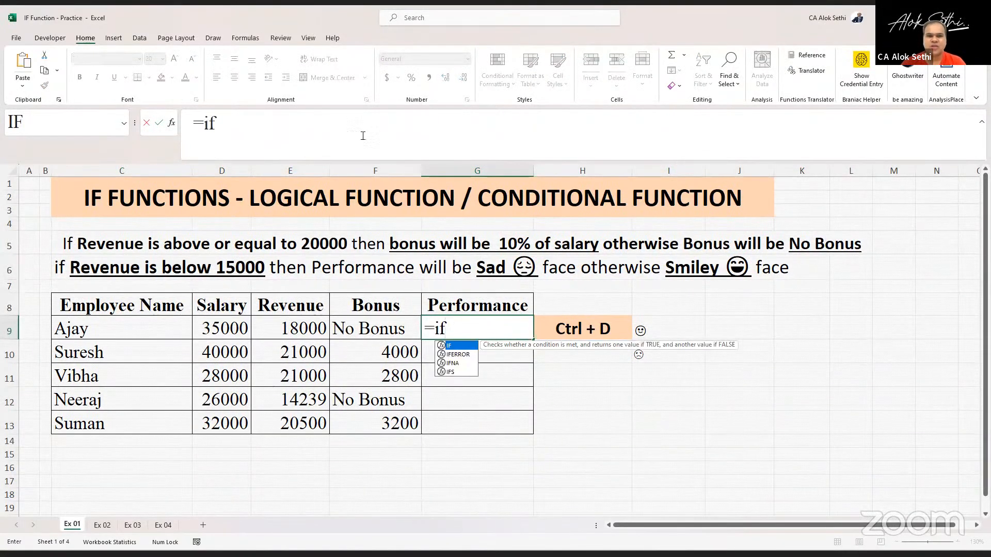
{"action": "type", "text": "("}
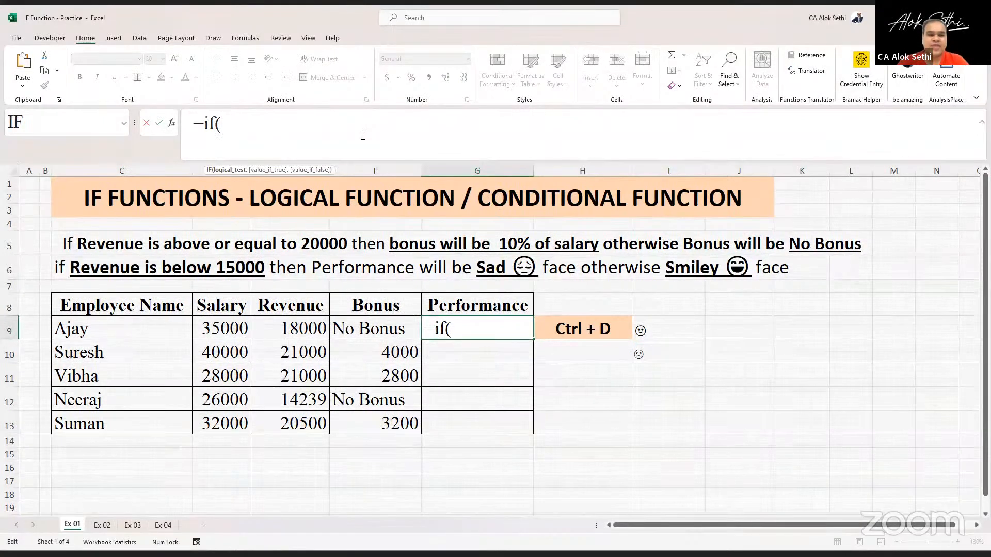
{"action": "key", "text": "Caps_Lock"}
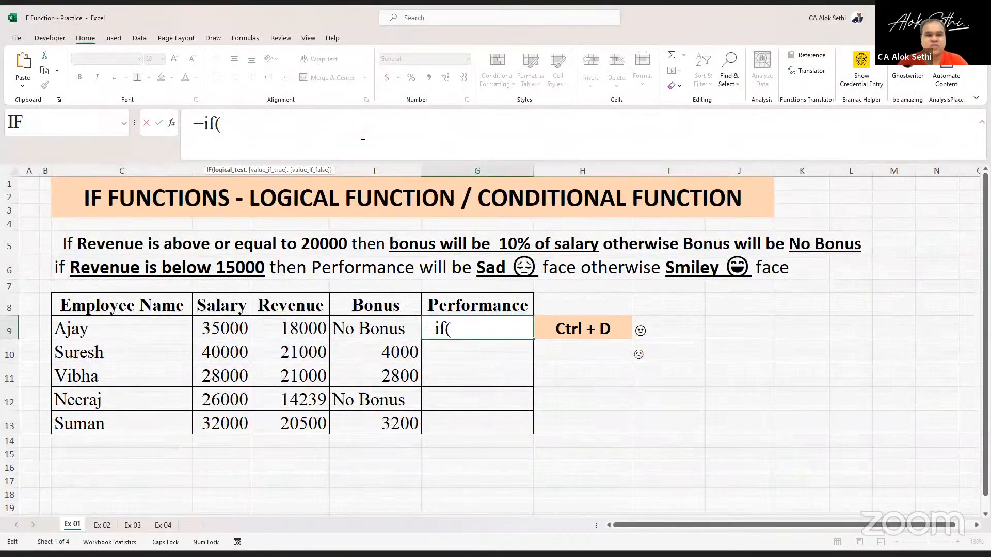
{"action": "left_click", "coordinate": [277, 337]}
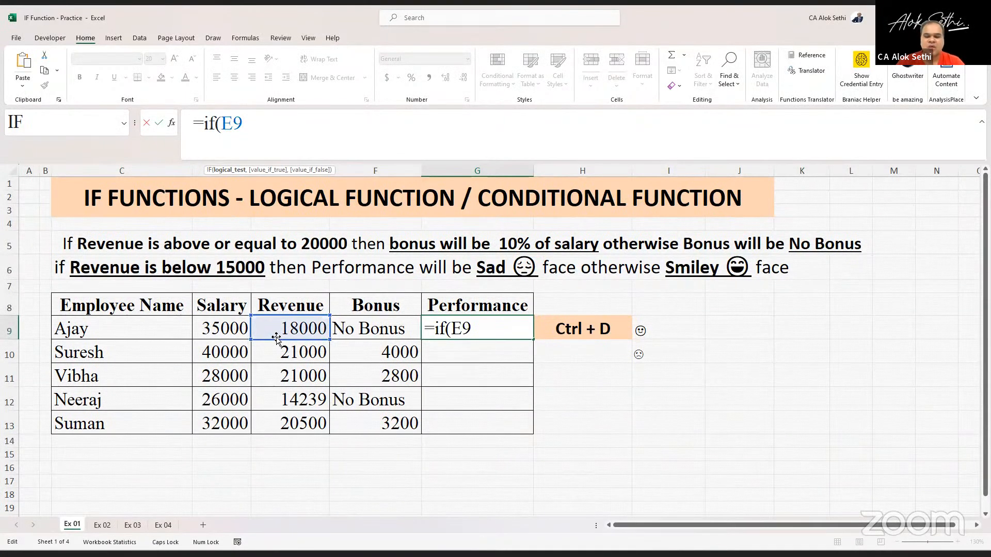
{"action": "type", "text": "<"}
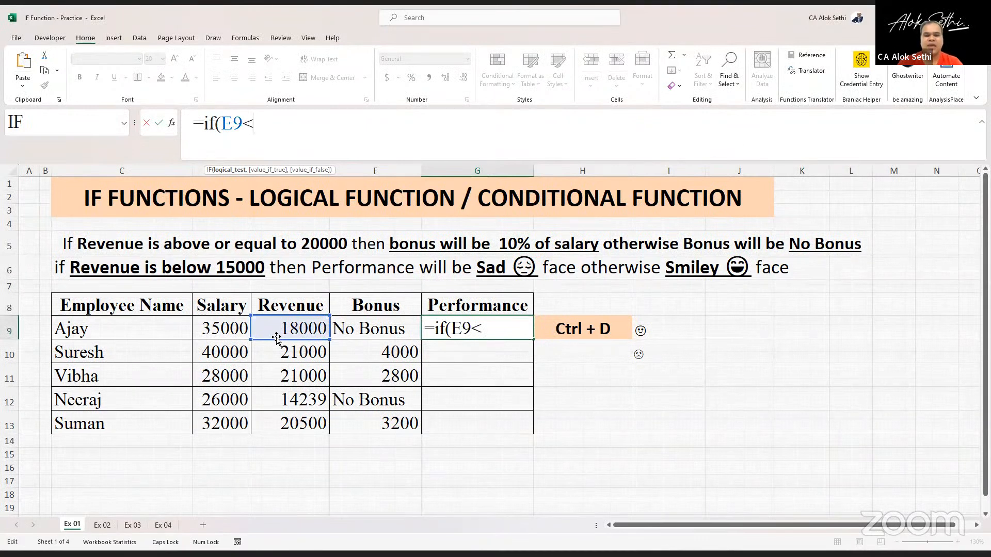
{"action": "type", "text": "15000"}
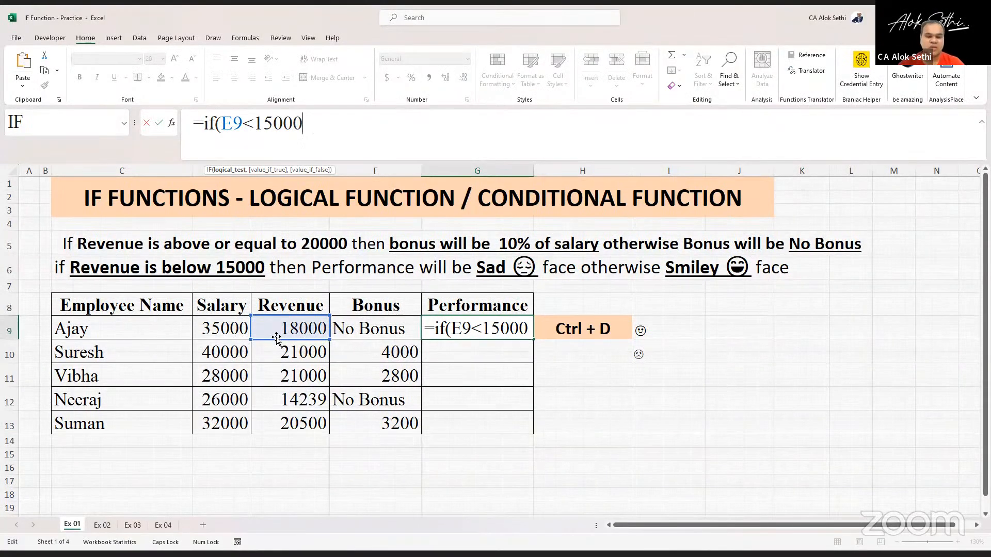
{"action": "type", "text": ","}
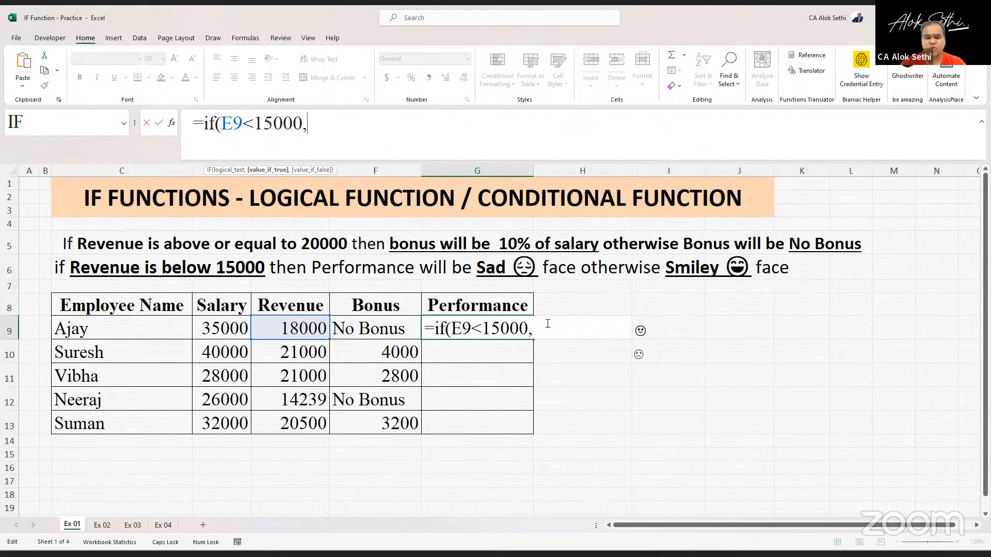
{"action": "type", "text": "\""}
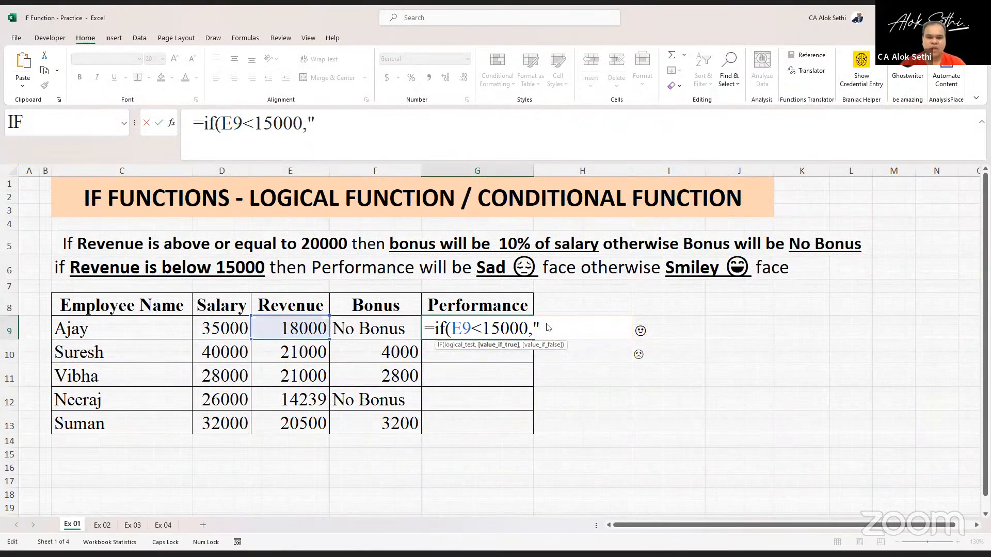
{"action": "type", "text": "☹"}
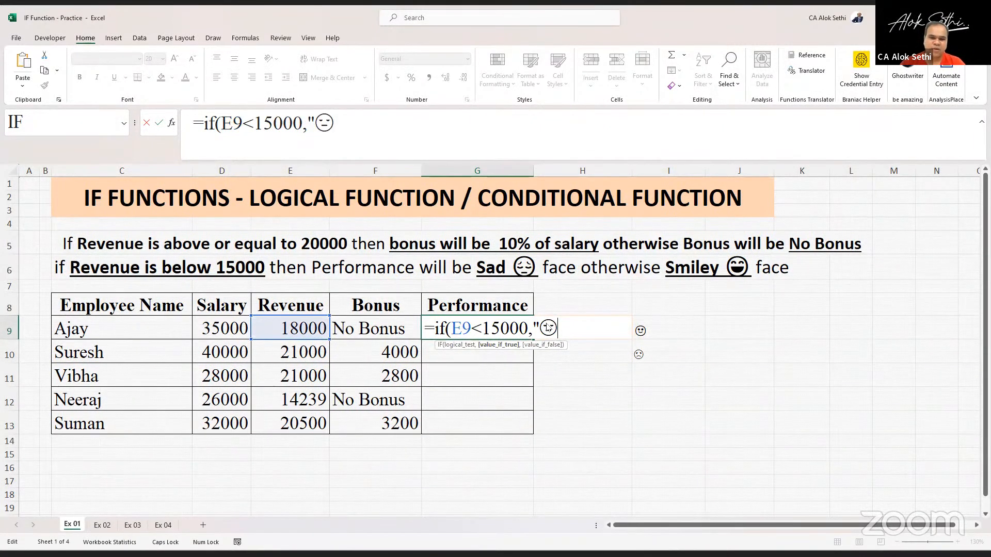
{"action": "type", "text": "\",\""}
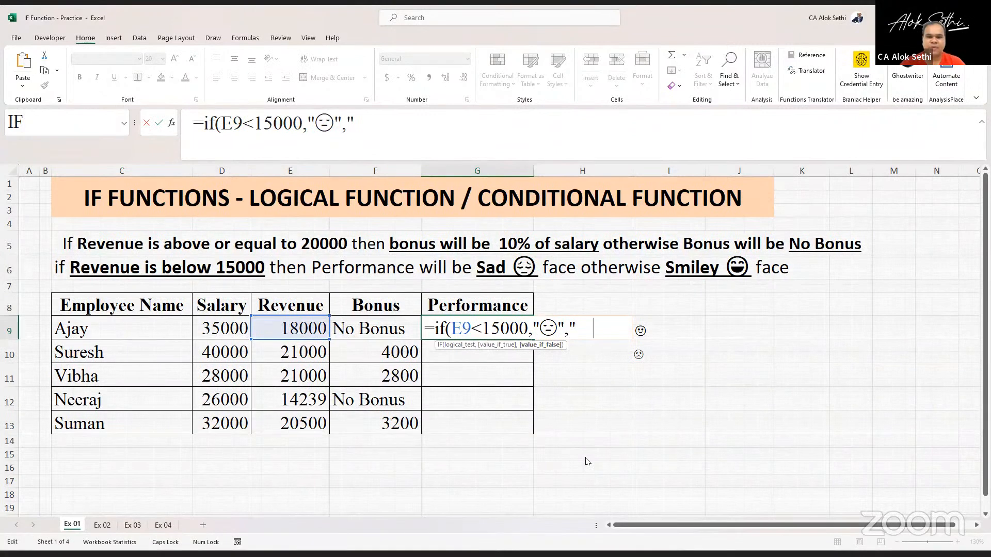
{"action": "type", "text": "😄"}
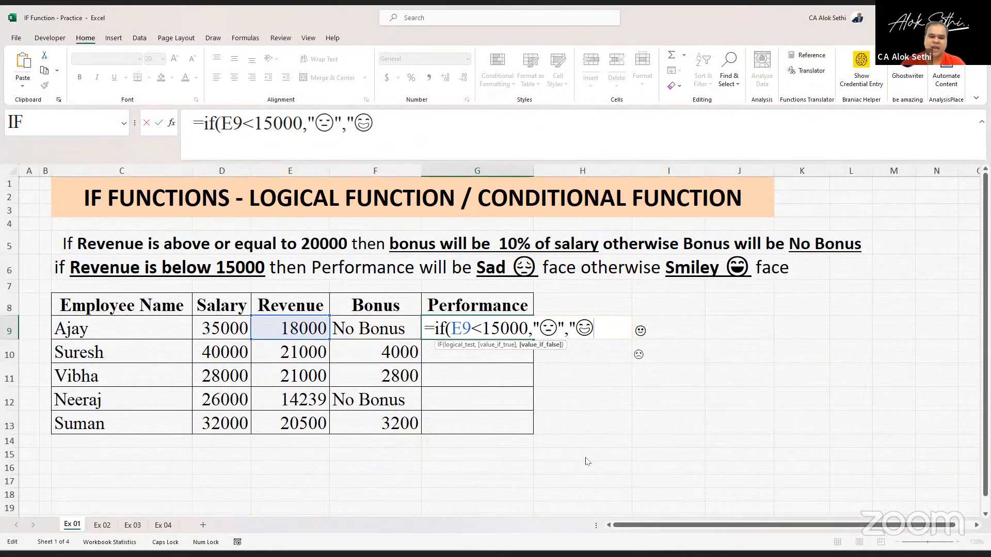
{"action": "type", "text": "\")"}
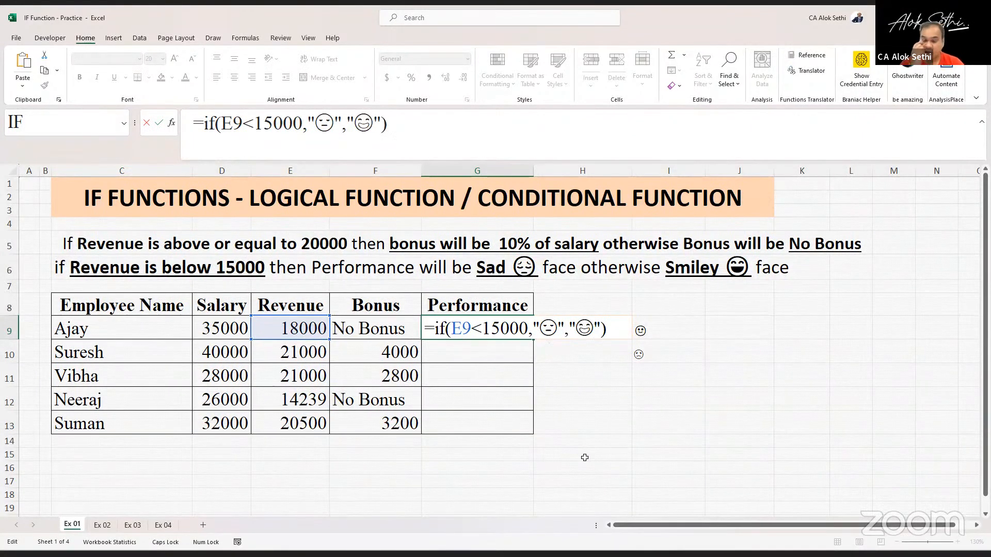
{"action": "key", "text": "Return"}
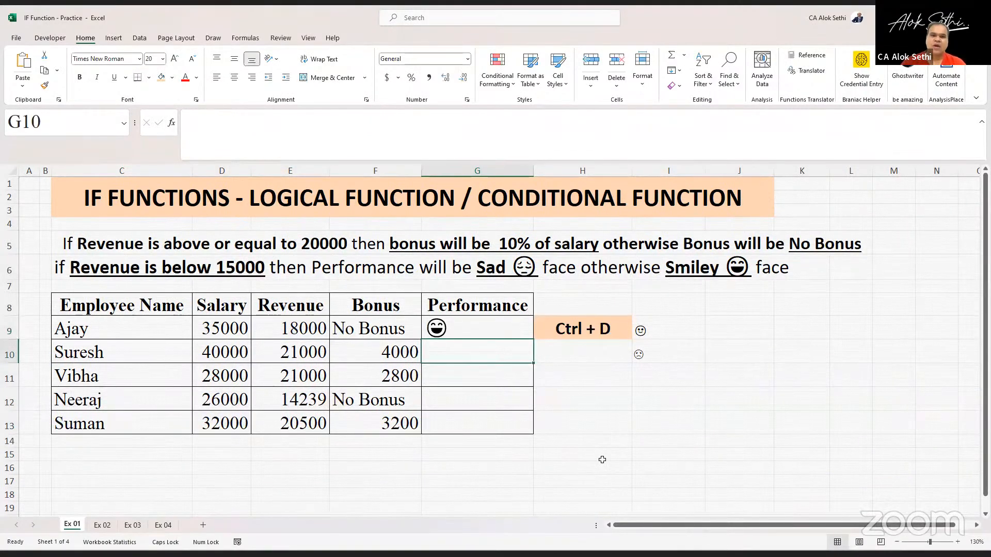
- Fill the G9 performance formula down through G13
{"action": "key", "text": "Up"}
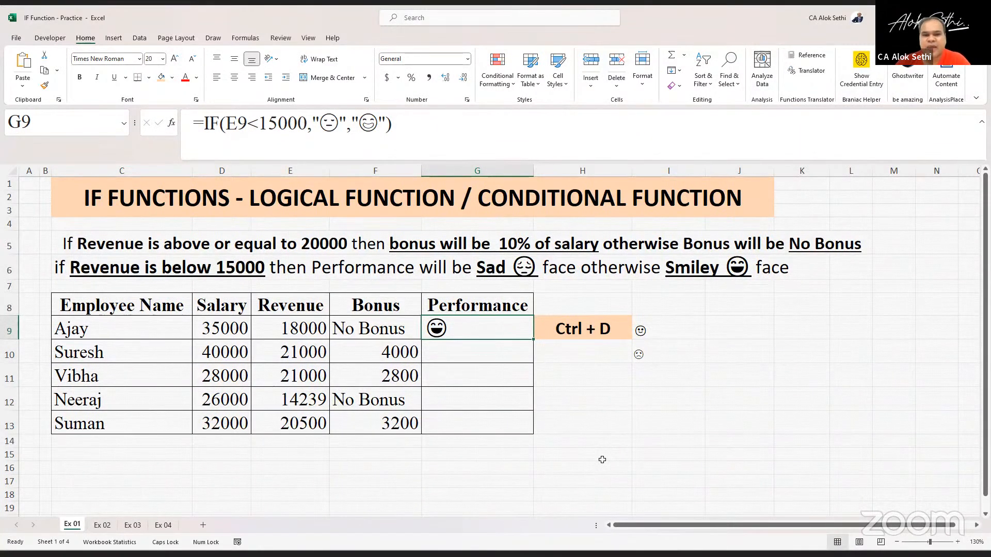
{"action": "key", "text": "Left"}
{"action": "key", "text": "Left"}
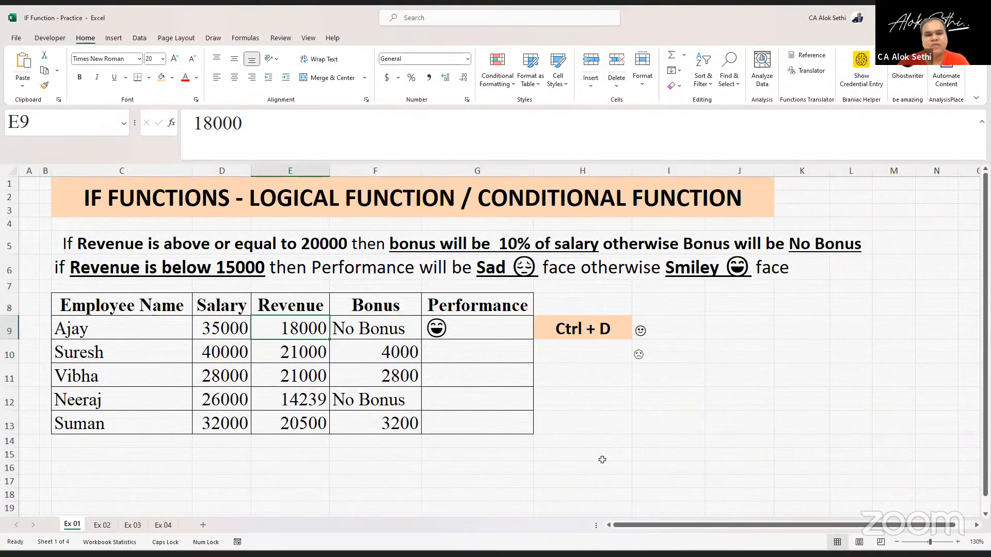
{"action": "key", "text": "Right"}
{"action": "key", "text": "Right"}
{"action": "key", "text": "shift+Down"}
{"action": "key", "text": "shift+Down"}
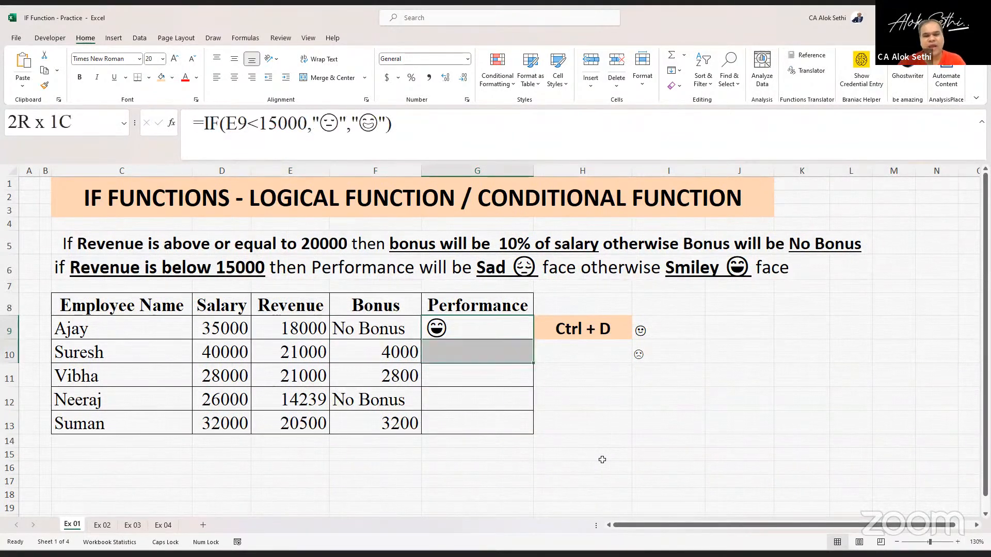
{"action": "key", "text": "shift+Down"}
{"action": "key", "text": "shift+Down"}
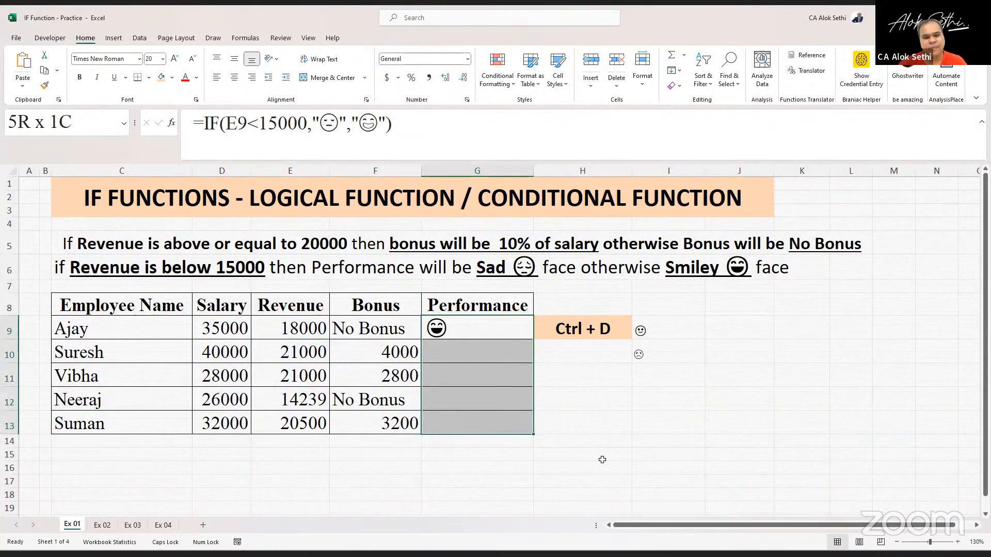
{"action": "key", "text": "ctrl+d"}
- Center-align the Performance results in G9:G13
{"action": "key", "text": "Down"}
{"action": "key", "text": "Down"}
{"action": "key", "text": "Down"}
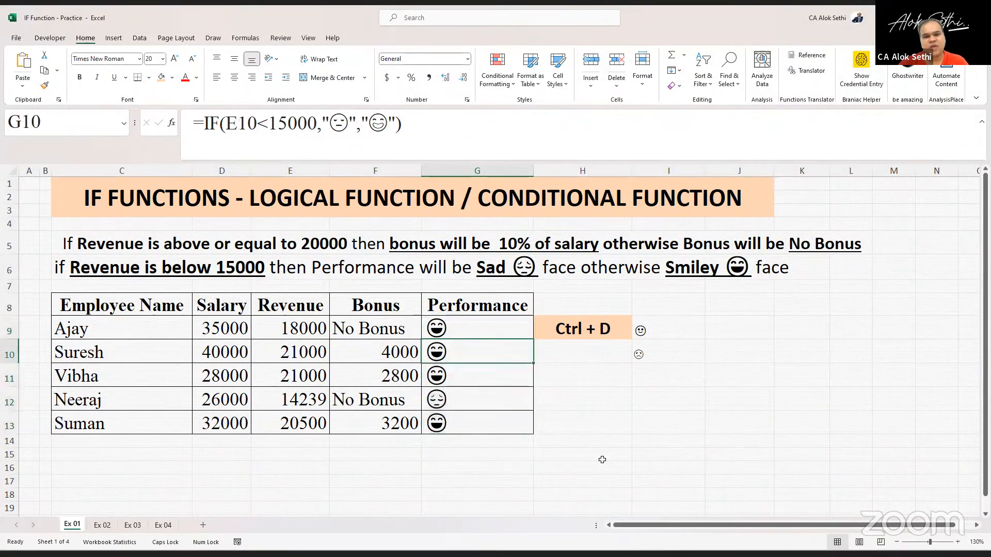
{"action": "key", "text": "Left"}
{"action": "key", "text": "Right"}
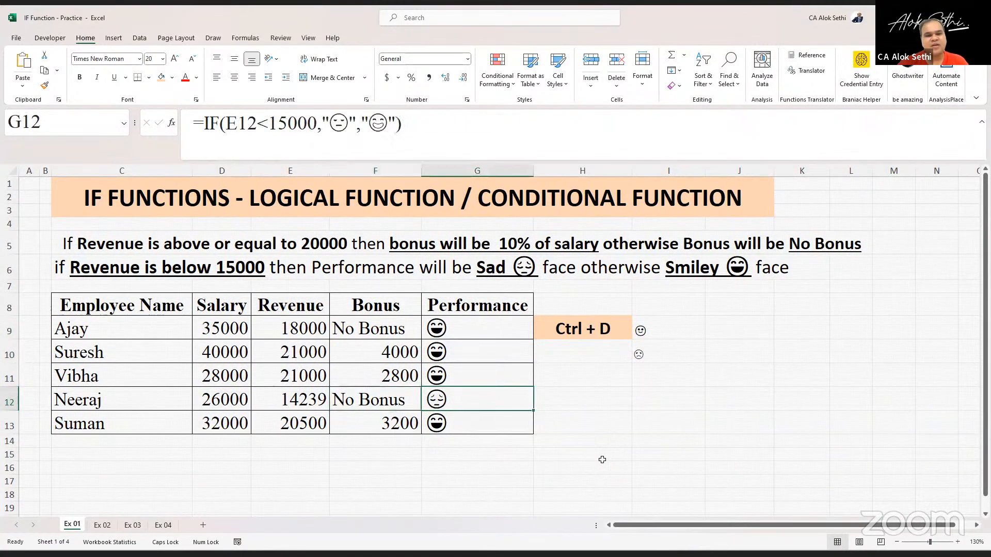
{"action": "key", "text": "Down"}
{"action": "key", "text": "shift+Up"}
{"action": "key", "text": "shift+Up"}
{"action": "key", "text": "shift+Up"}
{"action": "key", "text": "shift+Up"}
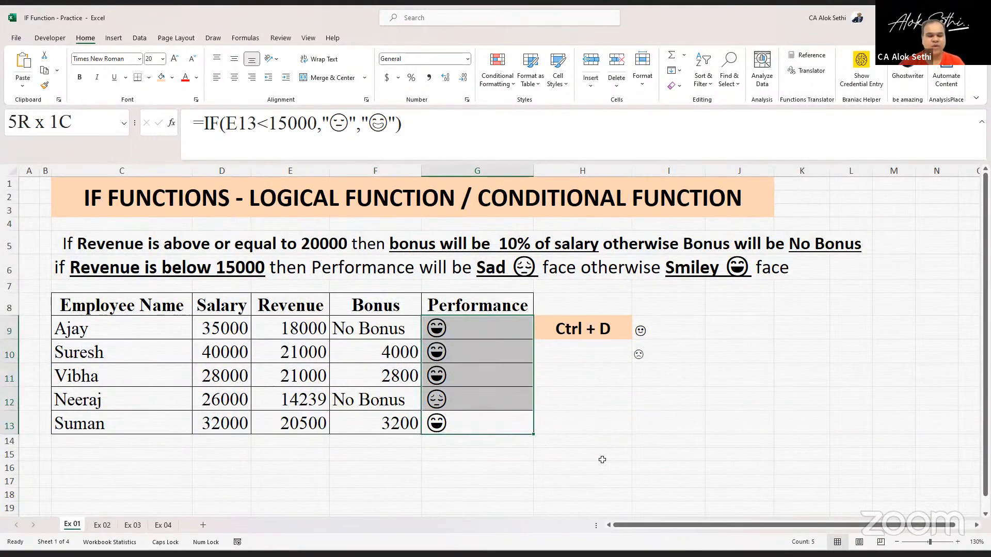
{"action": "key", "text": "alt+h"}
{"action": "key", "text": "a"}
{"action": "key", "text": "c"}
{"action": "key", "text": "Return"}
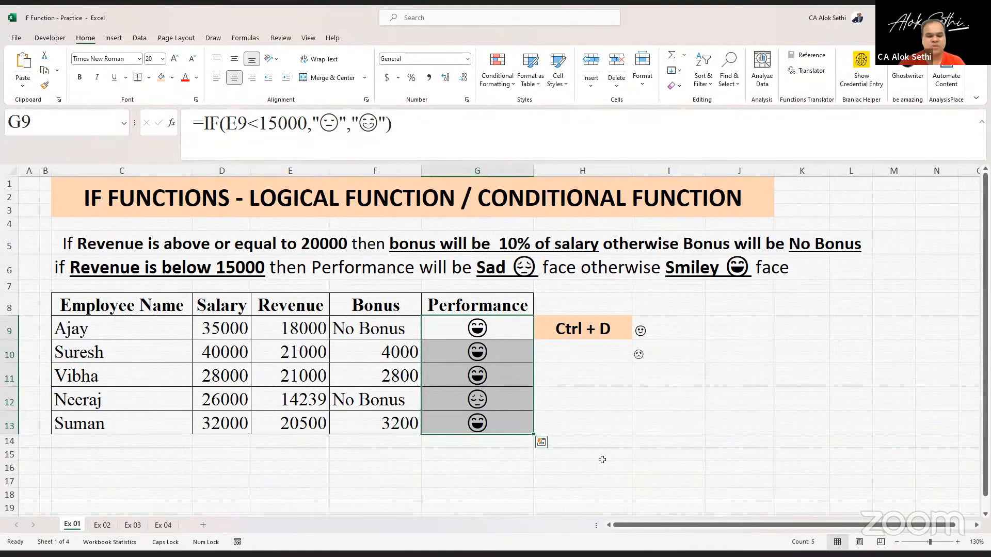
- Set the font colour of the Performance cells G9:G13 to orange
{"action": "key", "text": "alt"}
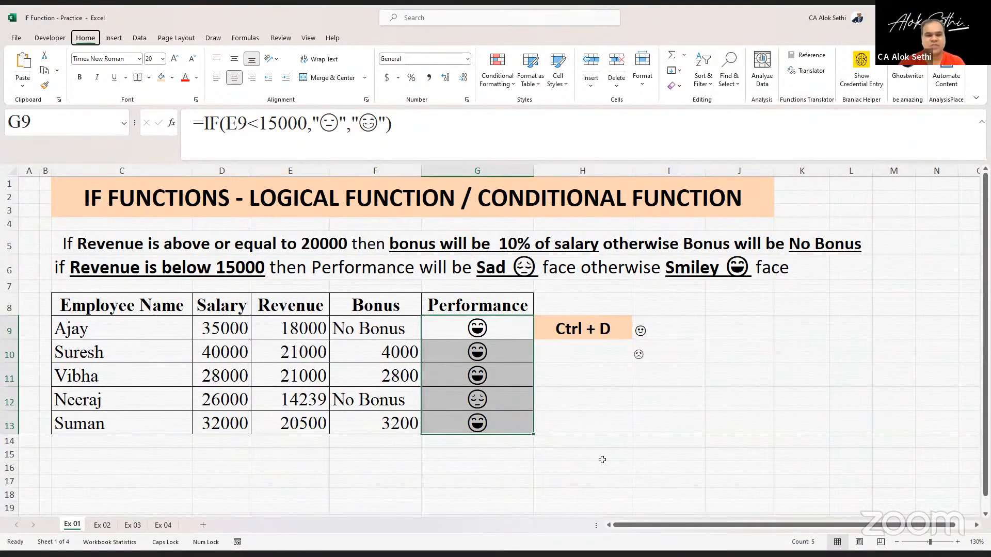
{"action": "key", "text": "h"}
{"action": "key", "text": "f"}
{"action": "key", "text": "c"}
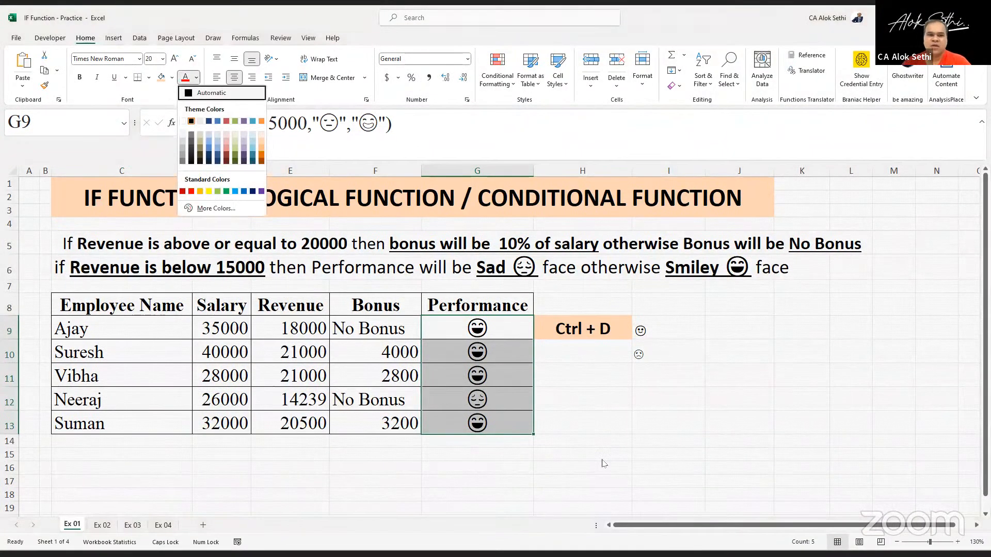
{"action": "key", "text": "Down"}
{"action": "key", "text": "Down"}
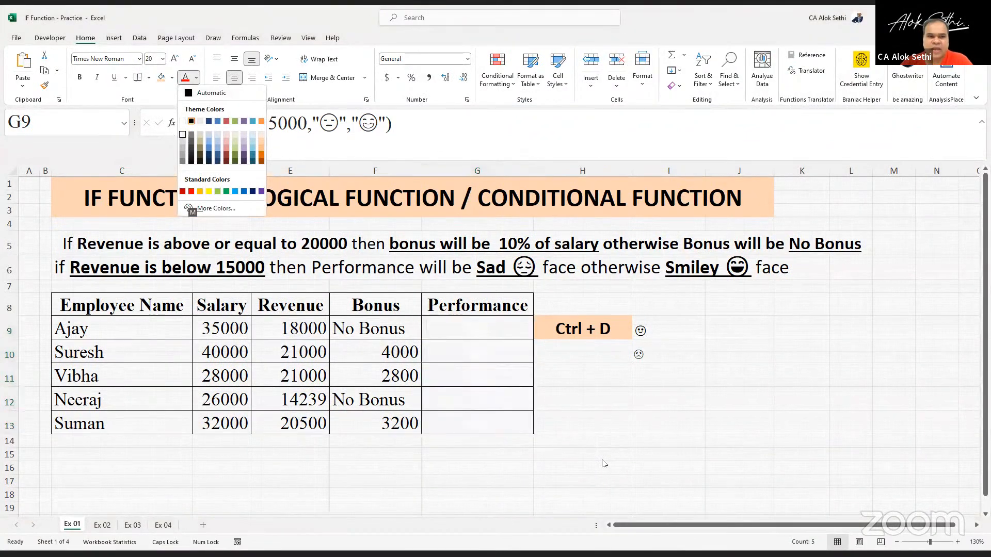
{"action": "key", "text": "Down"}
{"action": "key", "text": "Right"}
{"action": "key", "text": "Right"}
{"action": "key", "text": "Right"}
{"action": "key", "text": "Down"}
{"action": "key", "text": "Down"}
{"action": "key", "text": "Down"}
{"action": "key", "text": "Down"}
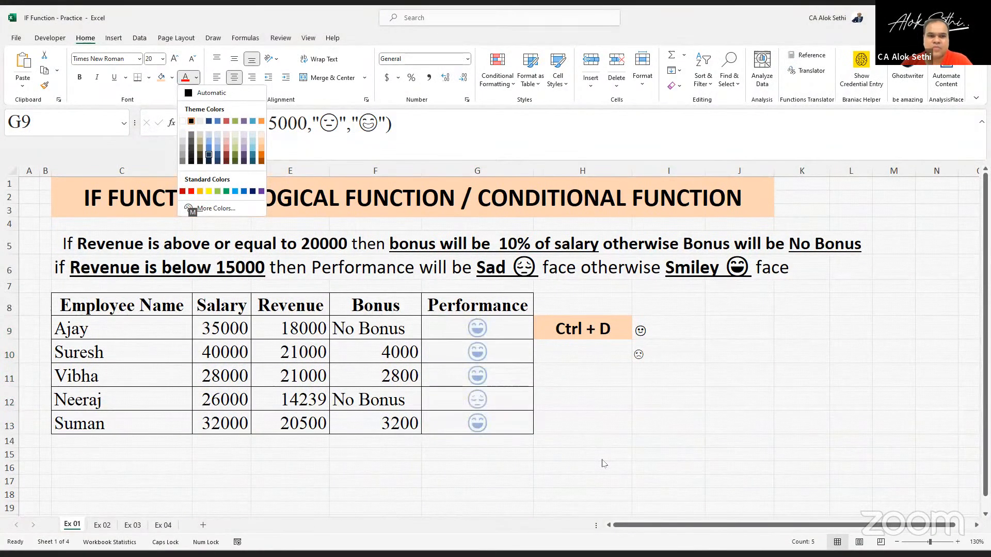
{"action": "key", "text": "Down"}
{"action": "key", "text": "Up"}
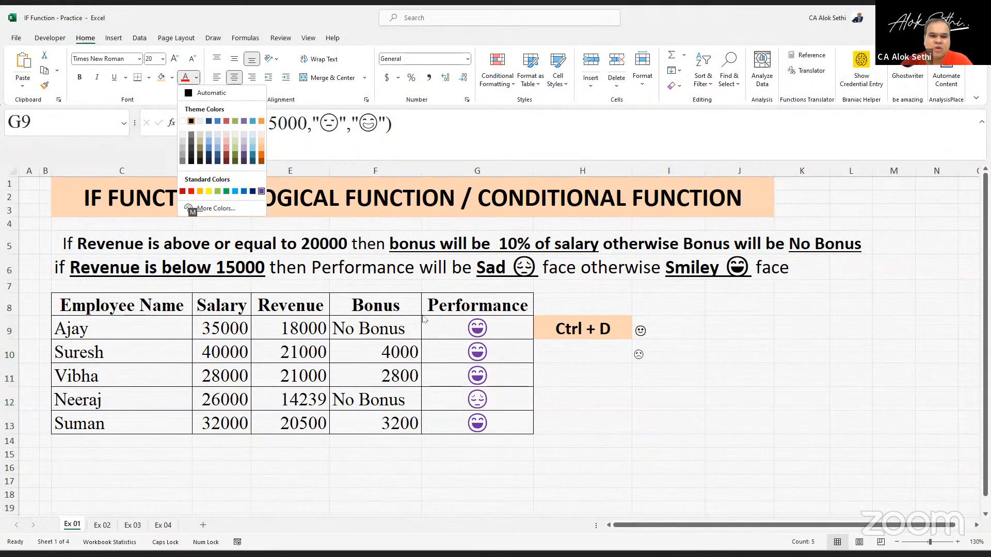
{"action": "key", "text": "Left"}
{"action": "key", "text": "Left"}
{"action": "key", "text": "Left"}
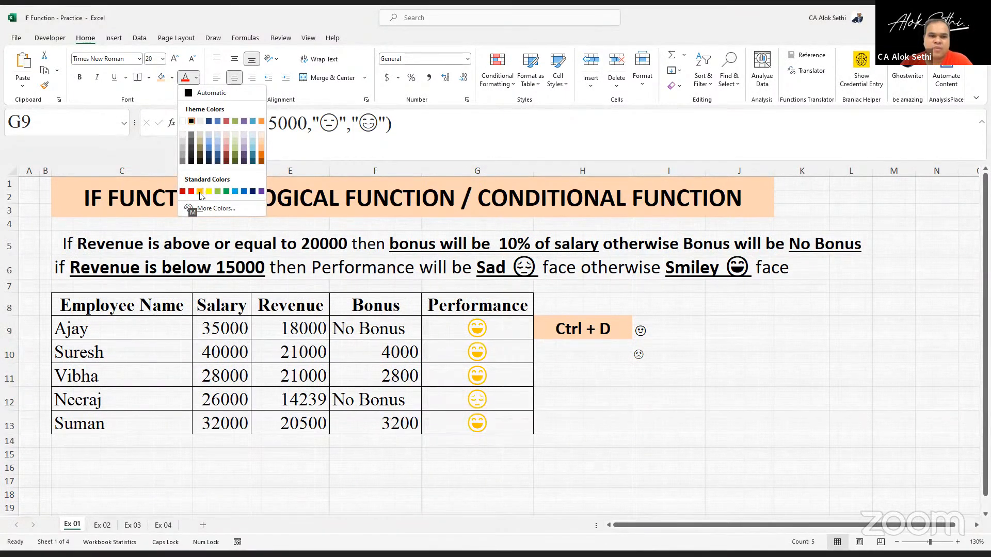
{"action": "left_click", "coordinate": [198, 192]}
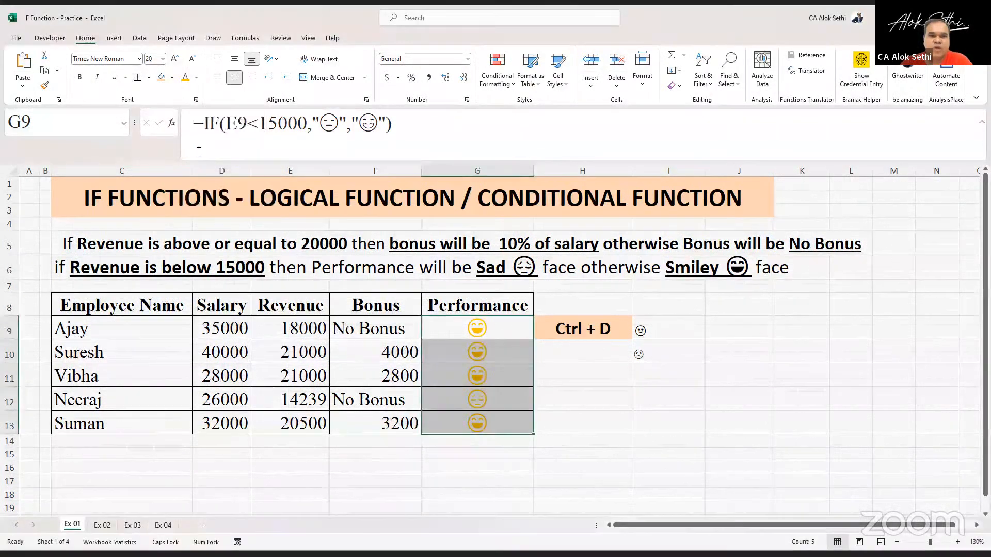
- Fill the Performance cells G9:G13 with black background colour
{"action": "left_click", "coordinate": [172, 77]}
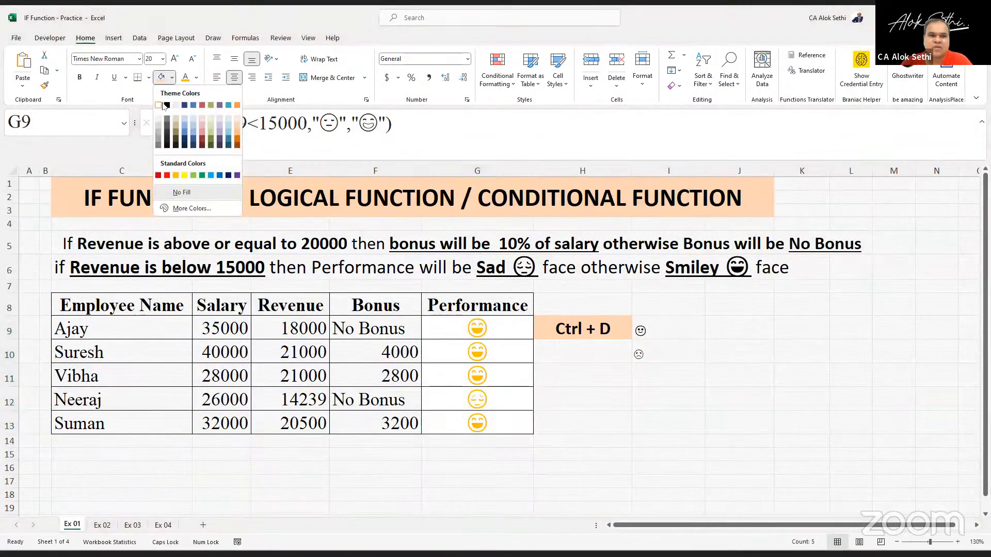
{"action": "left_click", "coordinate": [166, 106]}
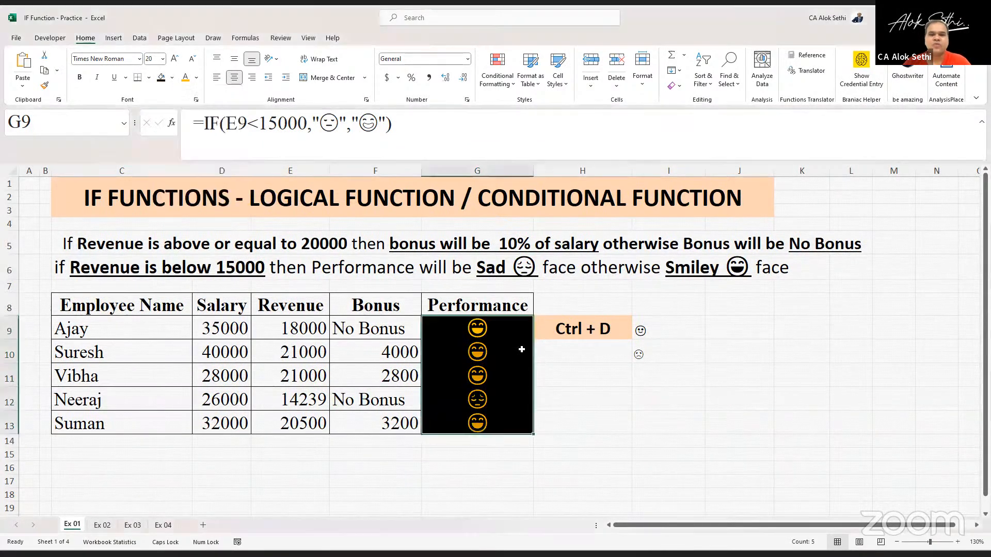
{"action": "left_click", "coordinate": [521, 349]}
{"action": "key", "text": "Up"}
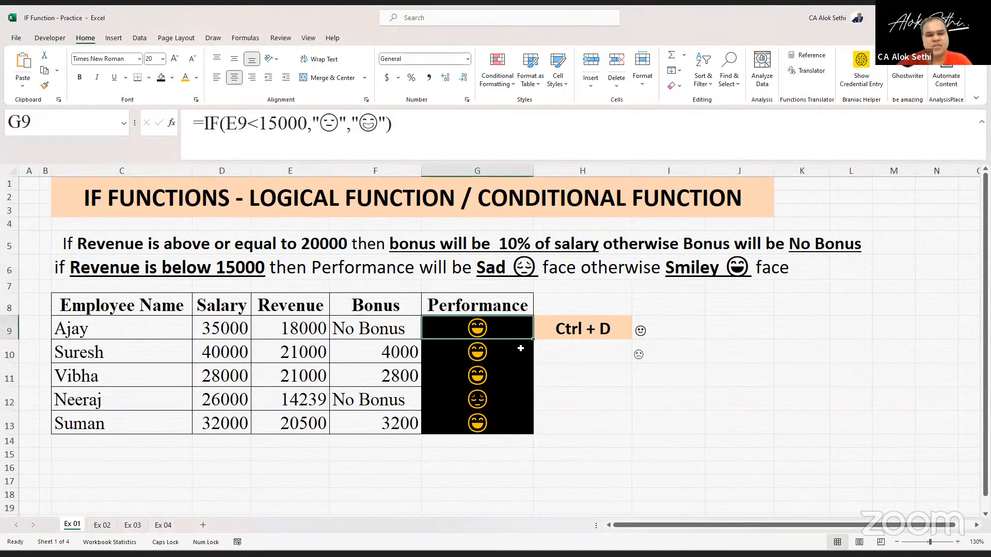
- Review the Performance and Bonus formulas cell by cell down the table
{"action": "key", "text": "Down"}
{"action": "key", "text": "Down"}
{"action": "key", "text": "Down"}
{"action": "key", "text": "Up"}
{"action": "key", "text": "Up"}
{"action": "key", "text": "Up"}
{"action": "key", "text": "Down"}
{"action": "key", "text": "Down"}
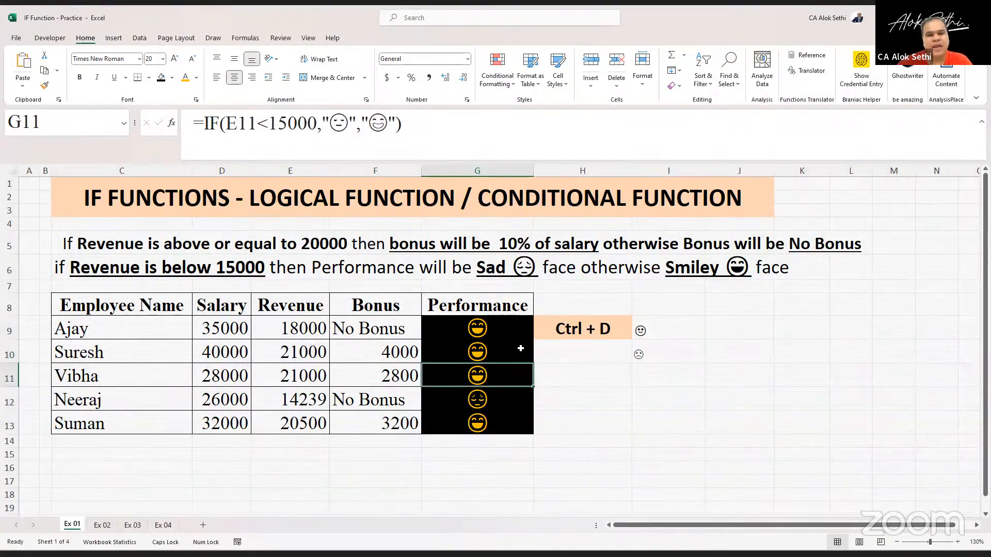
{"action": "key", "text": "Down"}
{"action": "key", "text": "Left"}
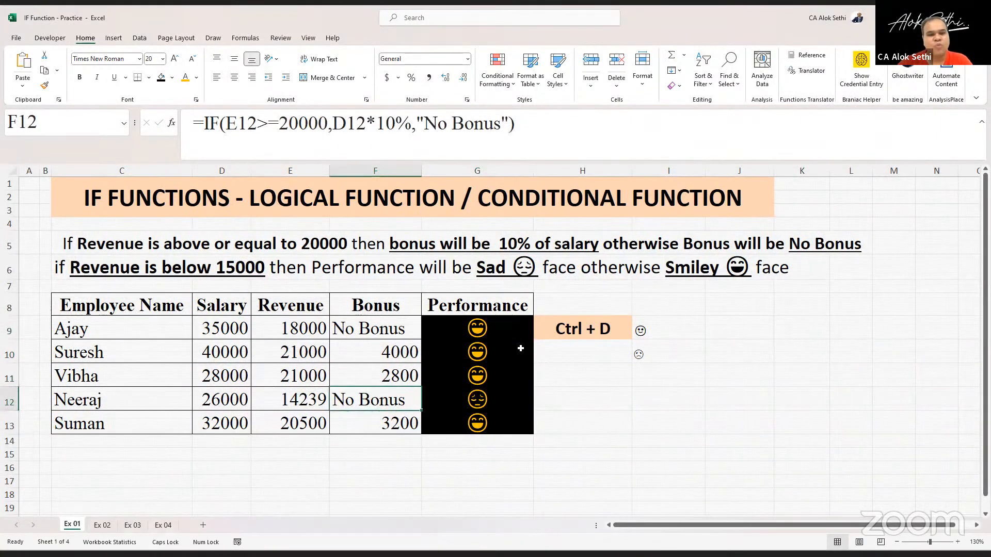
{"action": "key", "text": "Up"}
{"action": "key", "text": "Up"}
{"action": "key", "text": "Up"}
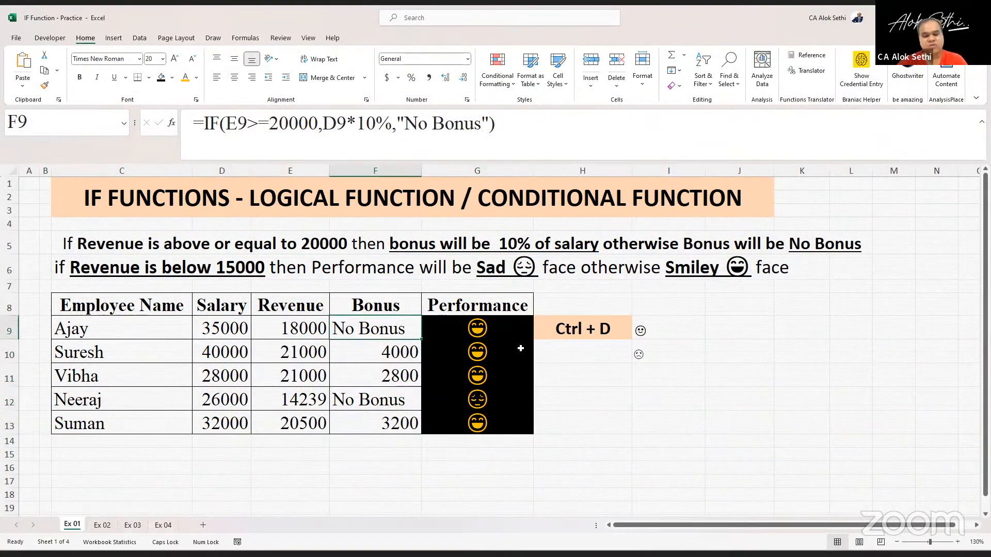
- Bold the No Bonus results in F9 and F12
{"action": "key", "text": "ctrl+b"}
{"action": "key", "text": "Down"}
{"action": "key", "text": "Down"}
{"action": "key", "text": "Down"}
{"action": "key", "text": "ctrl+b"}
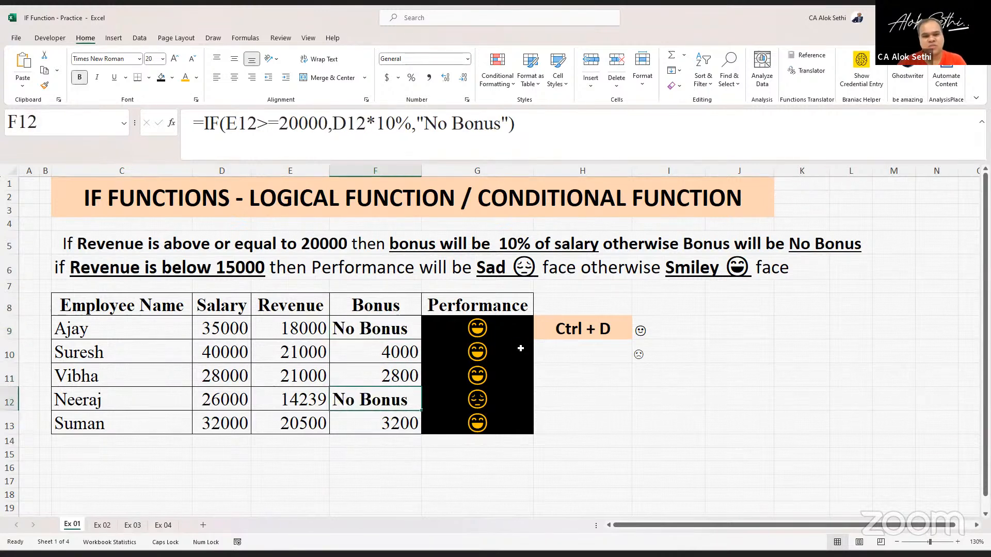
- Change Ajay's revenue in E9 to 11000
{"action": "key", "text": "Left"}
{"action": "key", "text": "Up"}
{"action": "key", "text": "Up"}
{"action": "key", "text": "Up"}
{"action": "key", "text": "Down"}
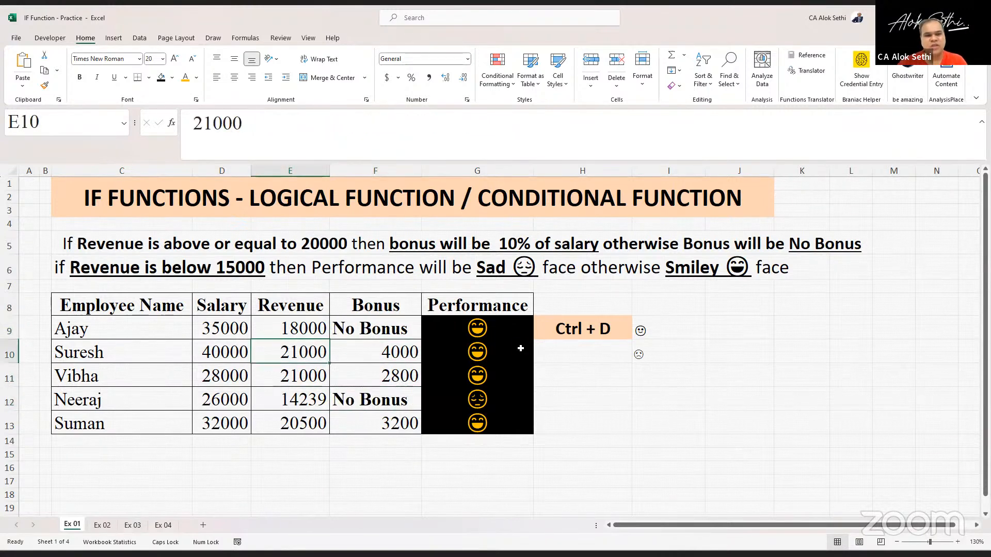
{"action": "key", "text": "Up"}
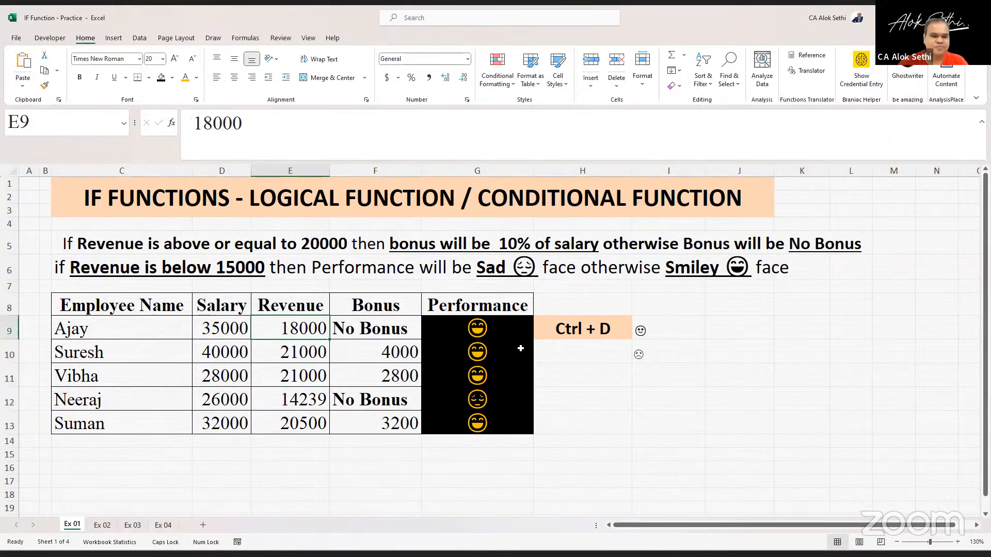
{"action": "type", "text": "11000"}
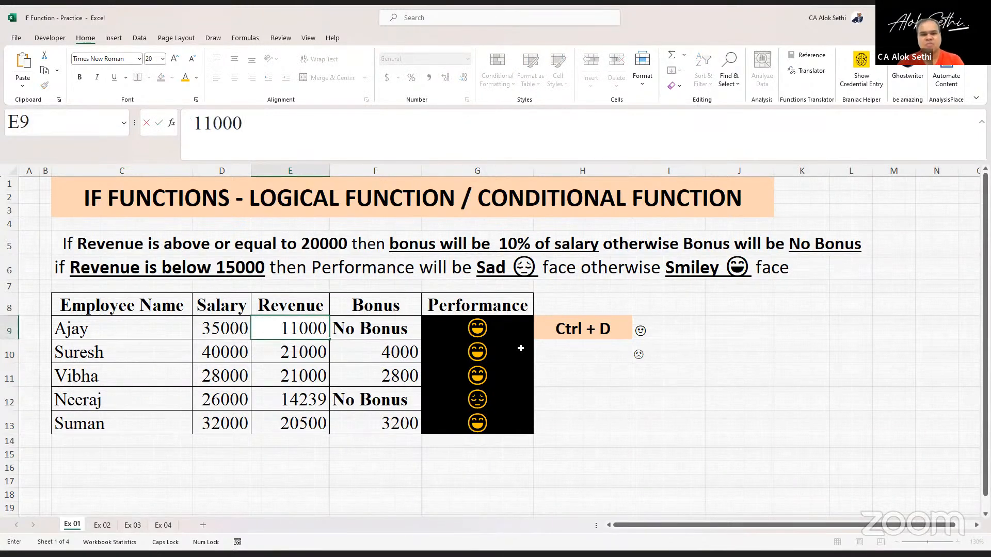
{"action": "key", "text": "Return"}
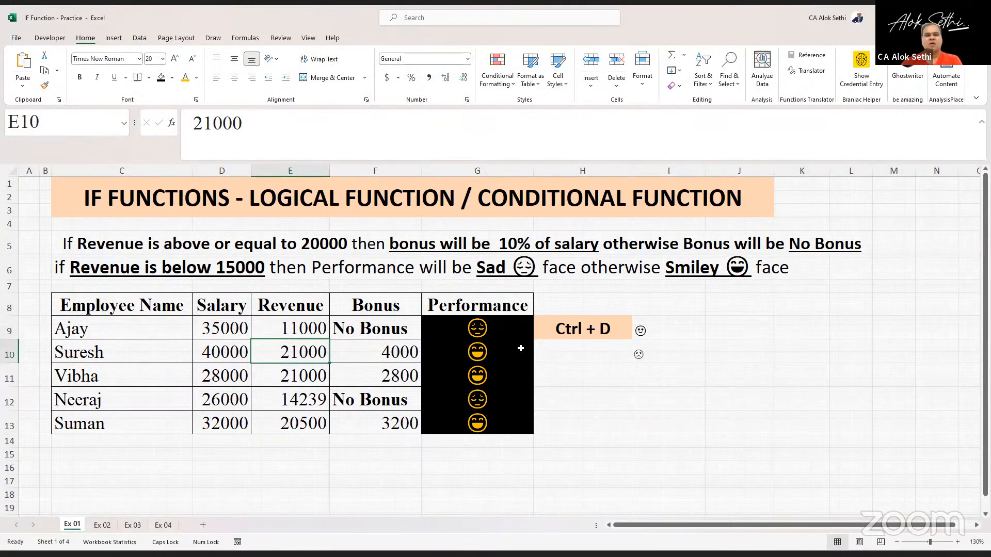
- Review the Performance formulas cell by cell down G9:G13
{"action": "key", "text": "Right"}
{"action": "key", "text": "Right"}
{"action": "key", "text": "Up"}
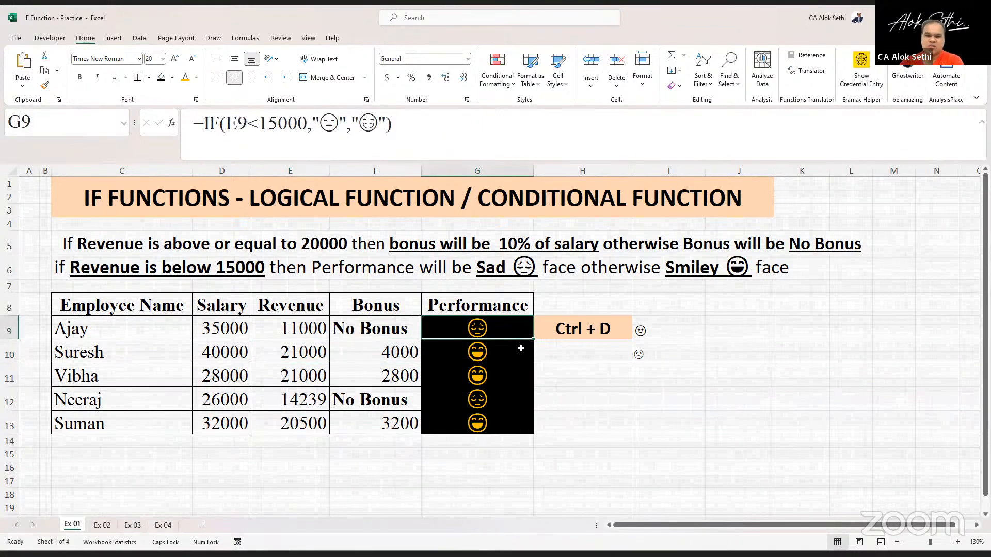
{"action": "key", "text": "Down"}
{"action": "key", "text": "Down"}
{"action": "key", "text": "Down"}
{"action": "key", "text": "Up"}
{"action": "key", "text": "Up"}
{"action": "key", "text": "Up"}
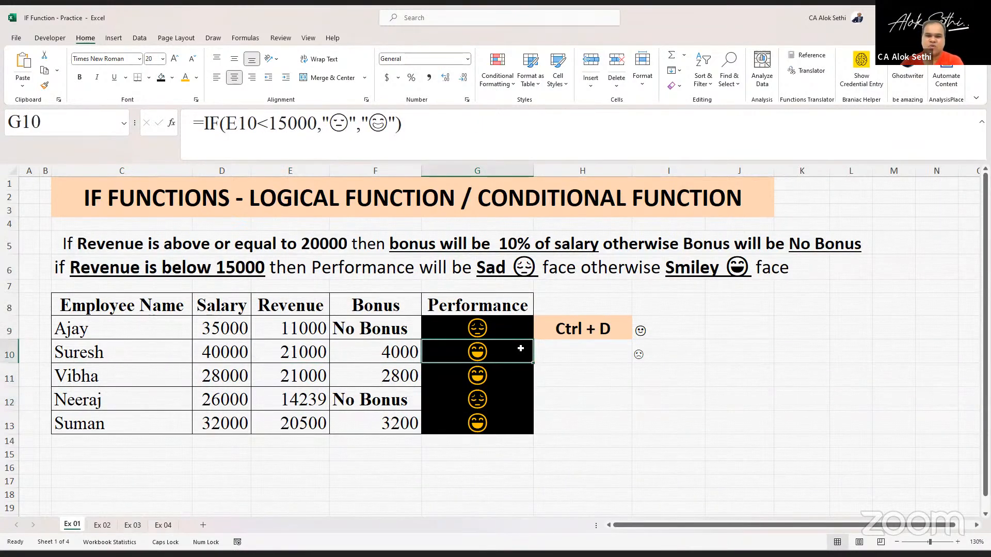
{"action": "key", "text": "Down"}
{"action": "key", "text": "Down"}
{"action": "key", "text": "Down"}
{"action": "key", "text": "Down"}
{"action": "key", "text": "Up"}
{"action": "key", "text": "Up"}
{"action": "key", "text": "Up"}
{"action": "key", "text": "Up"}
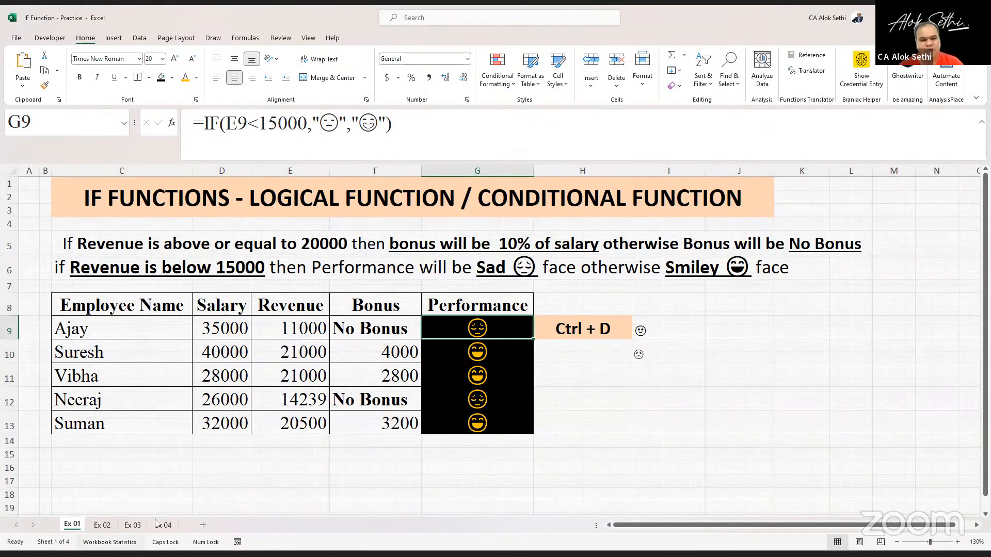
- Switch to the Ex 02 sheet and bold the instruction text in the merged heading A2
{"action": "left_click", "coordinate": [103, 525]}
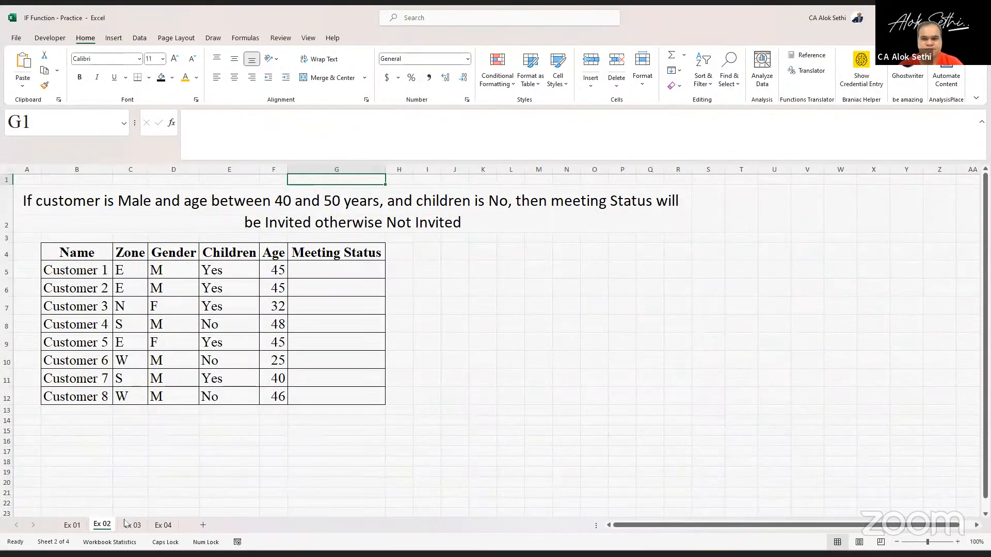
{"action": "left_click", "coordinate": [764, 411]}
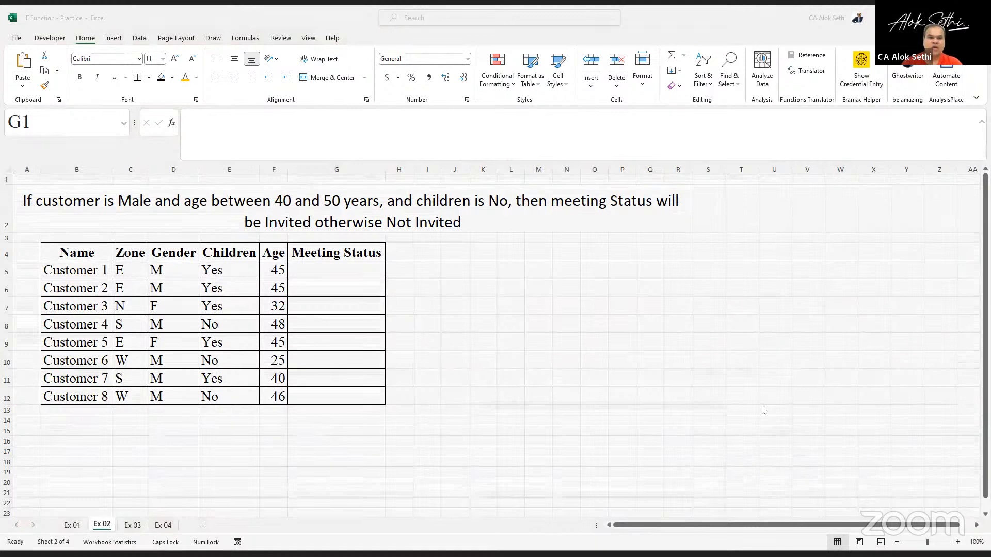
{"action": "left_click", "coordinate": [396, 198]}
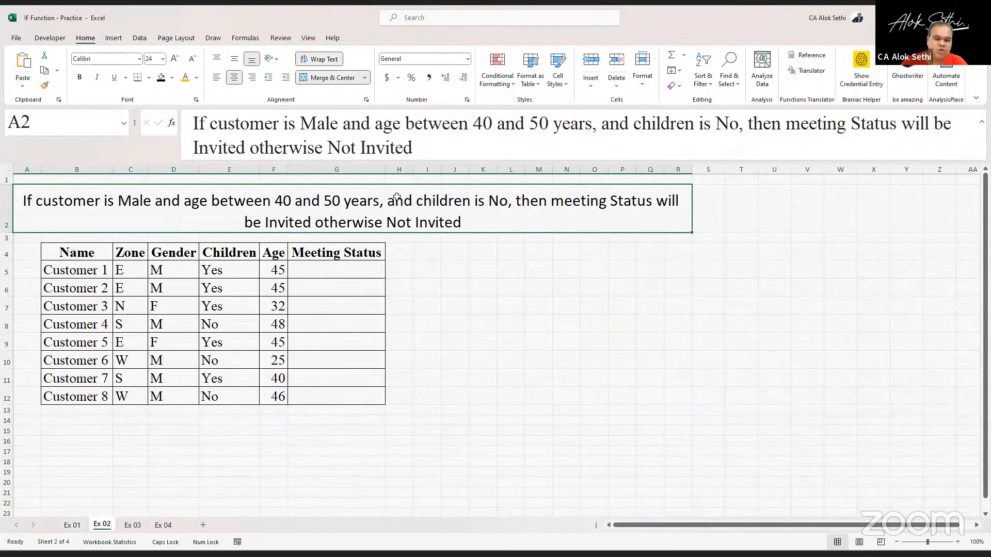
{"action": "key", "text": "ctrl+b"}
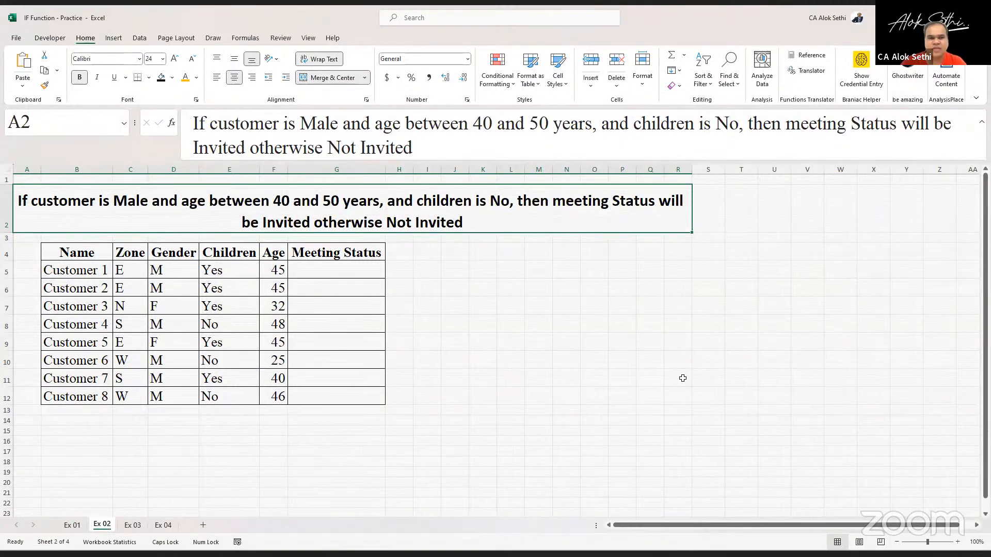
{"action": "scroll", "coordinate": [682, 379], "scroll_direction": "up", "scroll_amount": 3}
{"action": "scroll", "coordinate": [682, 378], "scroll_direction": "down", "scroll_amount": 2}
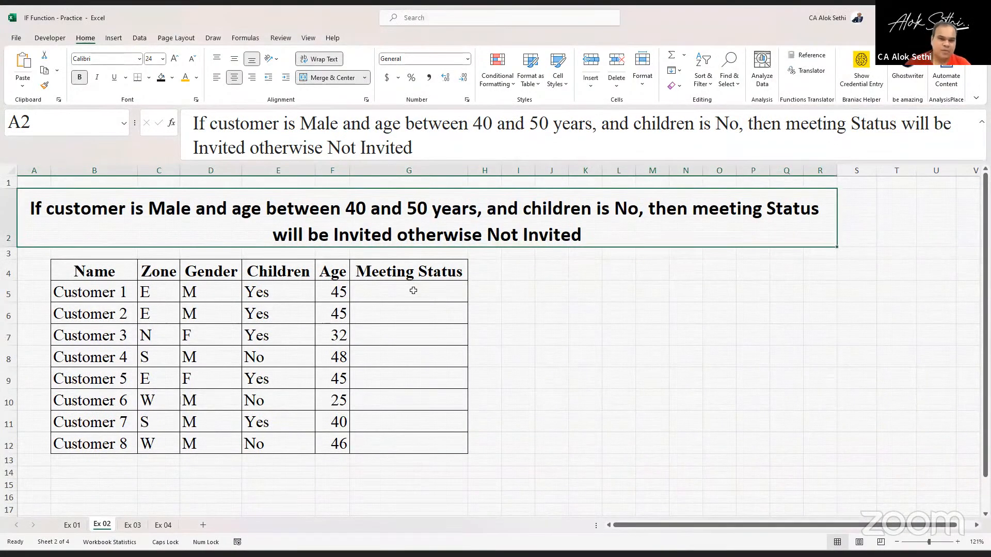
{"action": "left_click", "coordinate": [413, 290]}
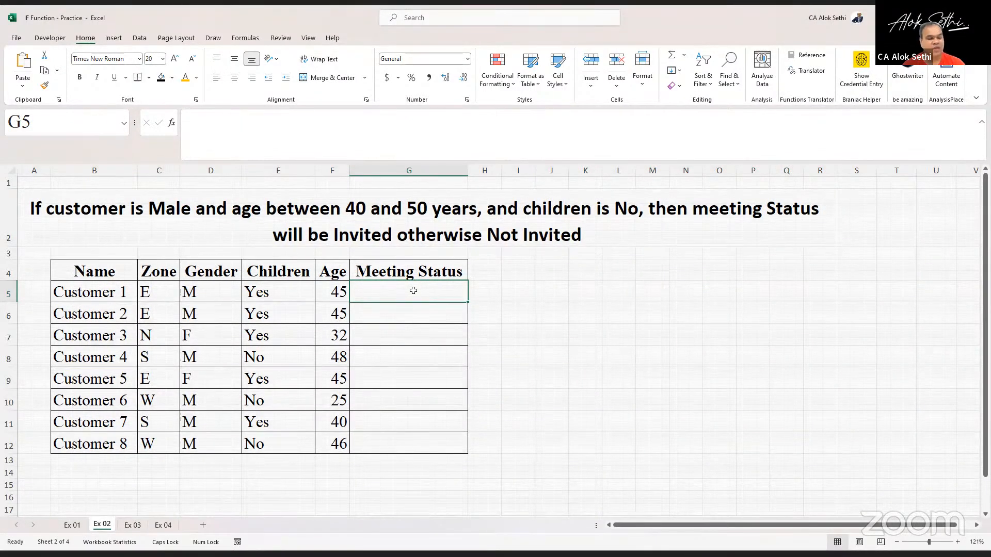
{"action": "left_click", "coordinate": [295, 151]}
{"action": "type", "text": "="}
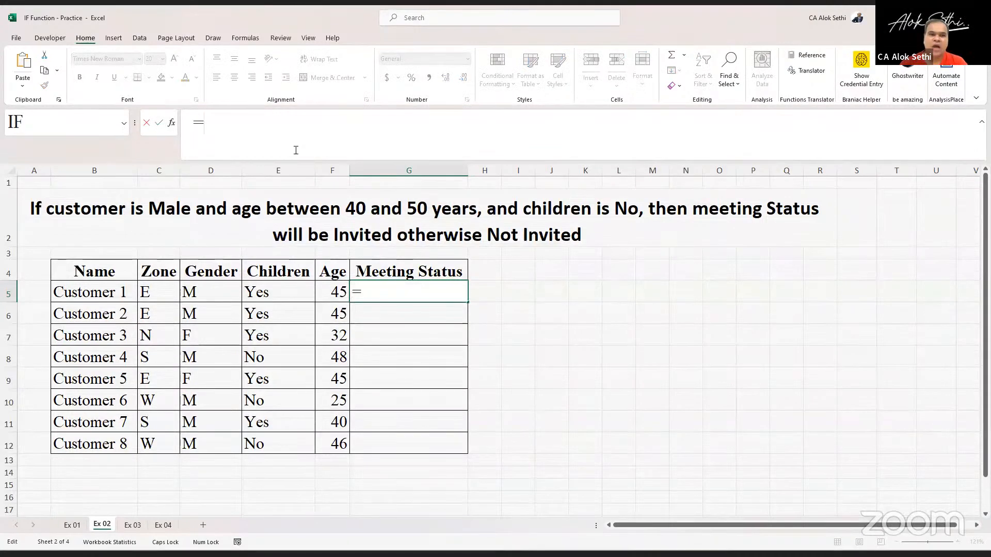
{"action": "type", "text": "IF("}
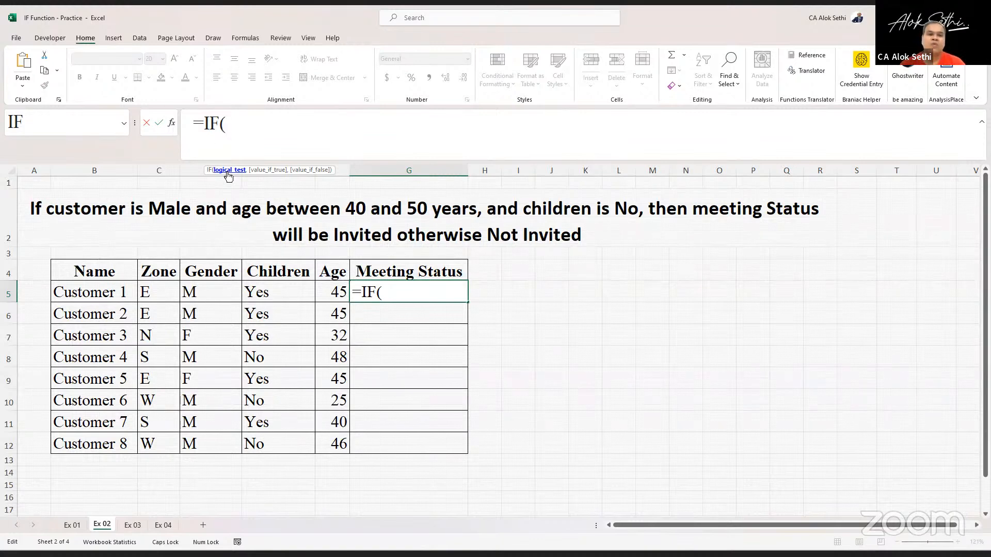
{"action": "key", "text": "BackSpace"}
{"action": "key", "text": "BackSpace"}
{"action": "key", "text": "BackSpace"}
{"action": "key", "text": "BackSpace"}
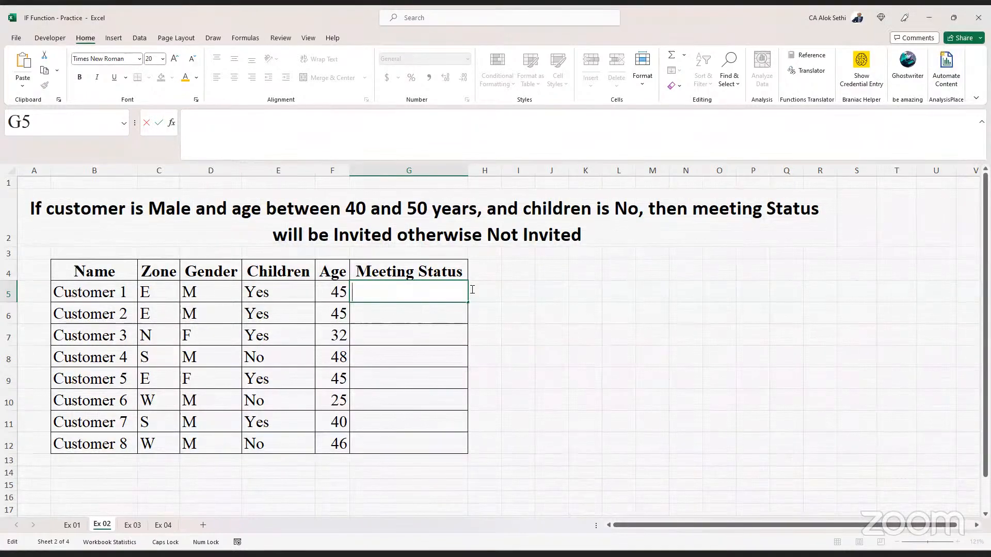
- Enter the note MORE THAN 1 CONDITION TO BE TEST in K5
{"action": "left_click", "coordinate": [577, 296]}
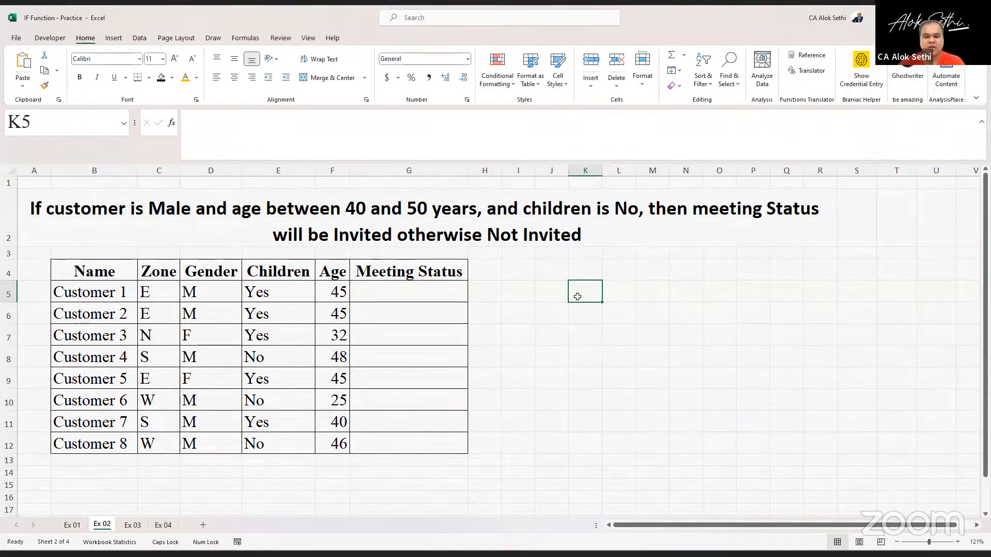
{"action": "type", "text": "MOR"}
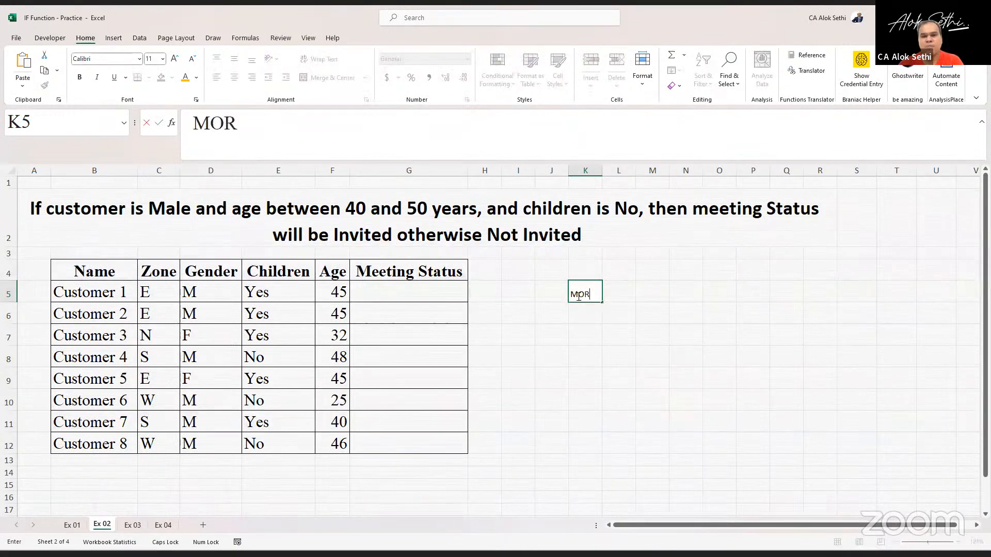
{"action": "type", "text": "E THAN 1 CONDI"}
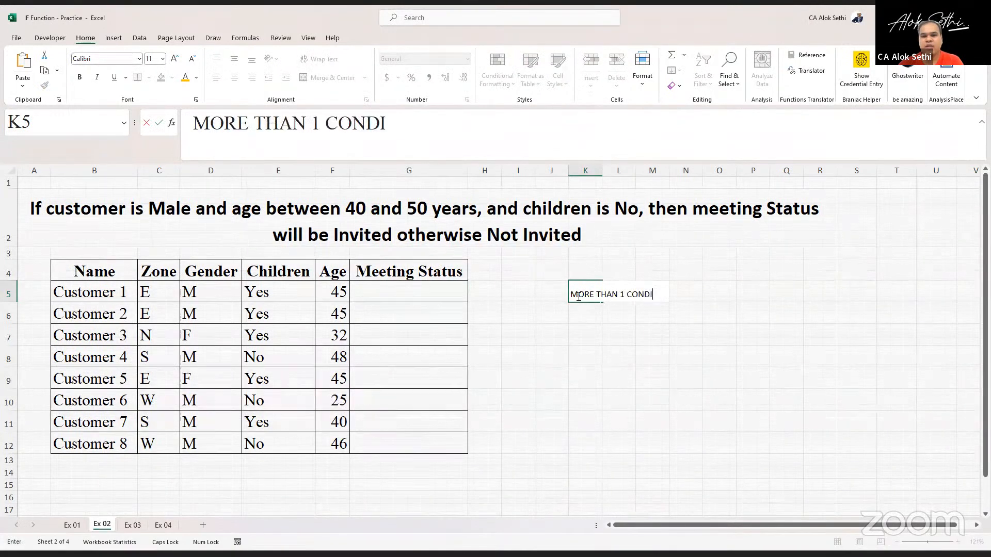
{"action": "type", "text": "TION TO B"}
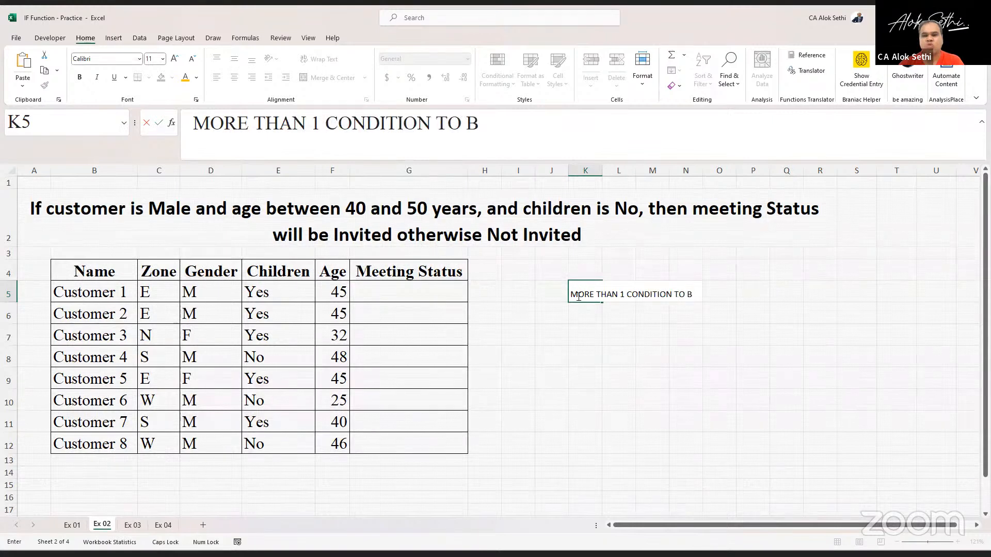
{"action": "type", "text": "E TEST"}
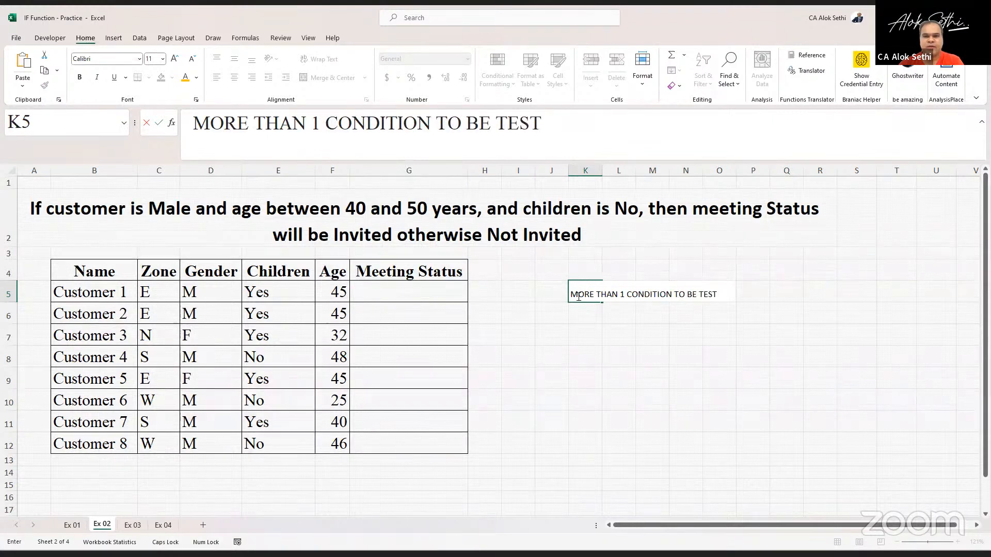
{"action": "key", "text": "Return"}
- Merge and center K5:S6 and middle-align the note vertically
{"action": "left_click", "coordinate": [577, 296]}
{"action": "key", "text": "shift+Right"}
{"action": "key", "text": "shift+Right"}
{"action": "key", "text": "shift+Right"}
{"action": "key", "text": "shift+Right"}
{"action": "key", "text": "shift+Right"}
{"action": "key", "text": "shift+Right"}
{"action": "key", "text": "shift+Right"}
{"action": "key", "text": "shift+Right"}
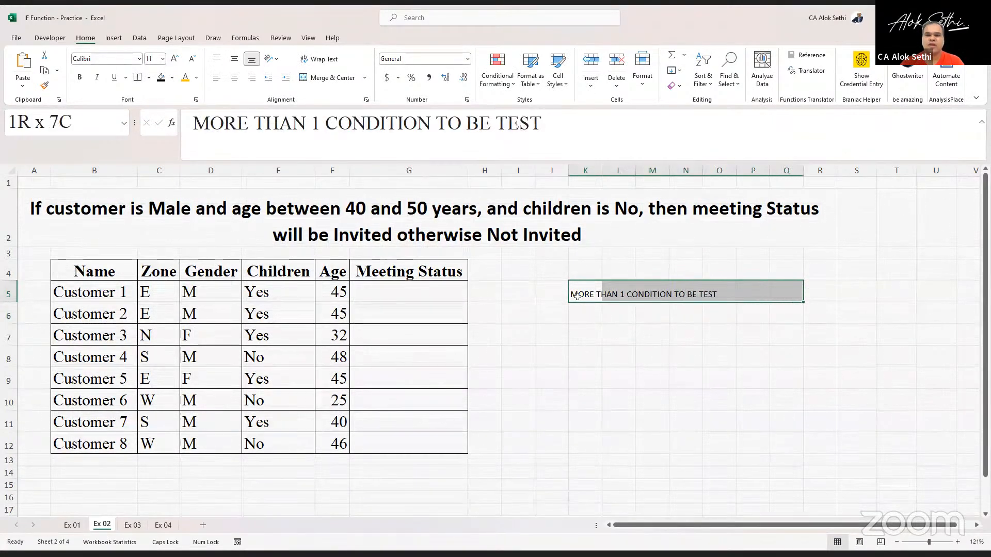
{"action": "key", "text": "shift+Down"}
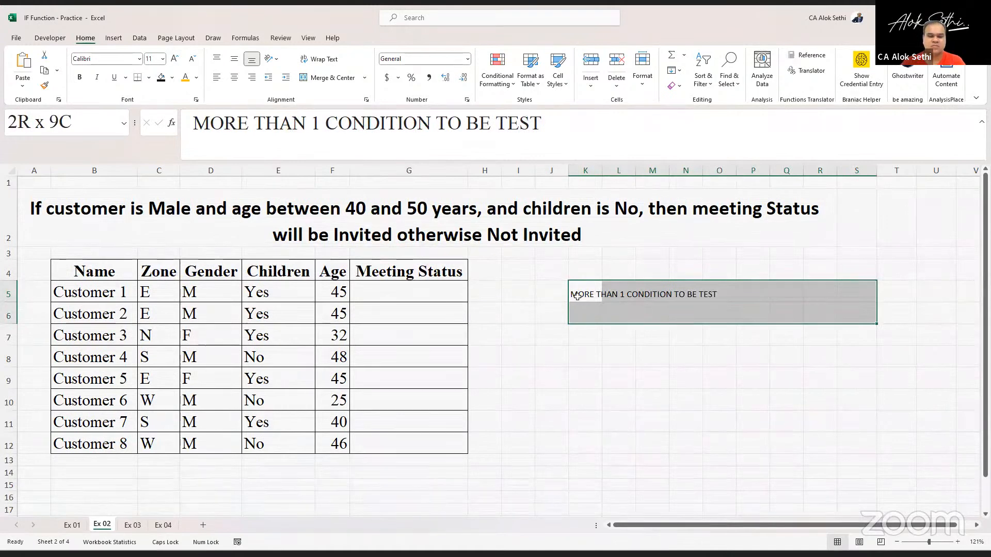
{"action": "key", "text": "alt"}
{"action": "left_click", "coordinate": [330, 78]}
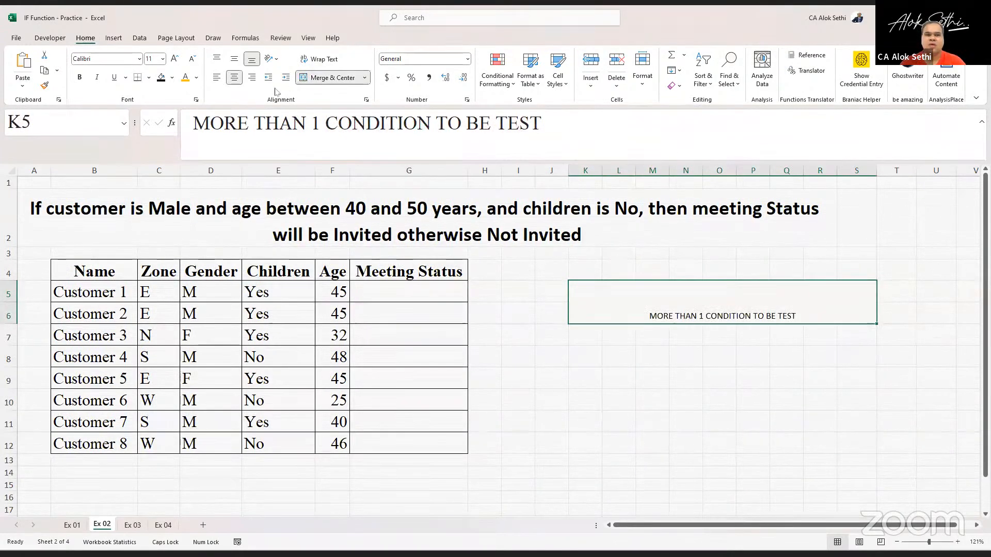
{"action": "left_click", "coordinate": [234, 58]}
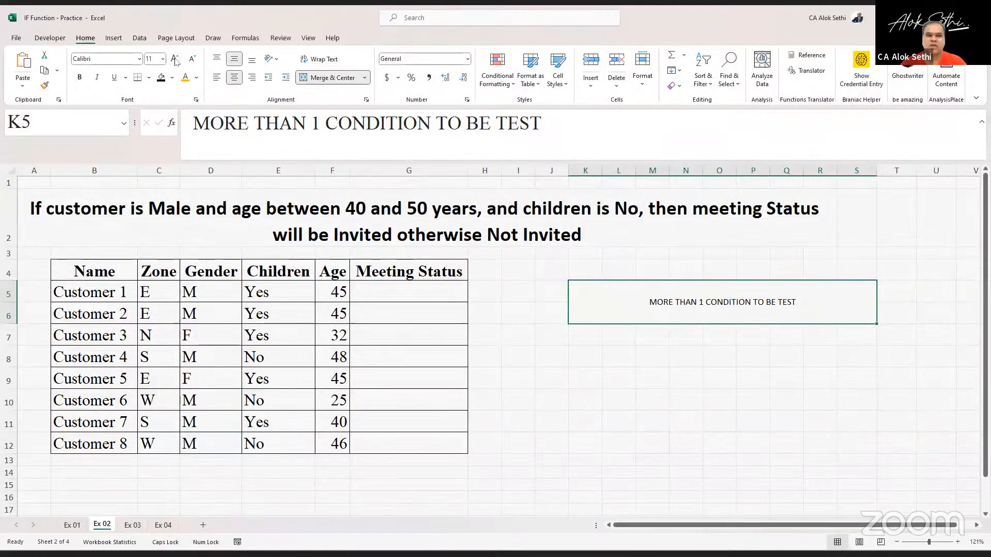
- Enlarge the note's font size to 20 and make it bold
{"action": "left_click", "coordinate": [175, 60]}
{"action": "left_click", "coordinate": [175, 59]}
{"action": "left_click", "coordinate": [175, 60]}
{"action": "left_click", "coordinate": [176, 59]}
{"action": "left_click", "coordinate": [176, 59]}
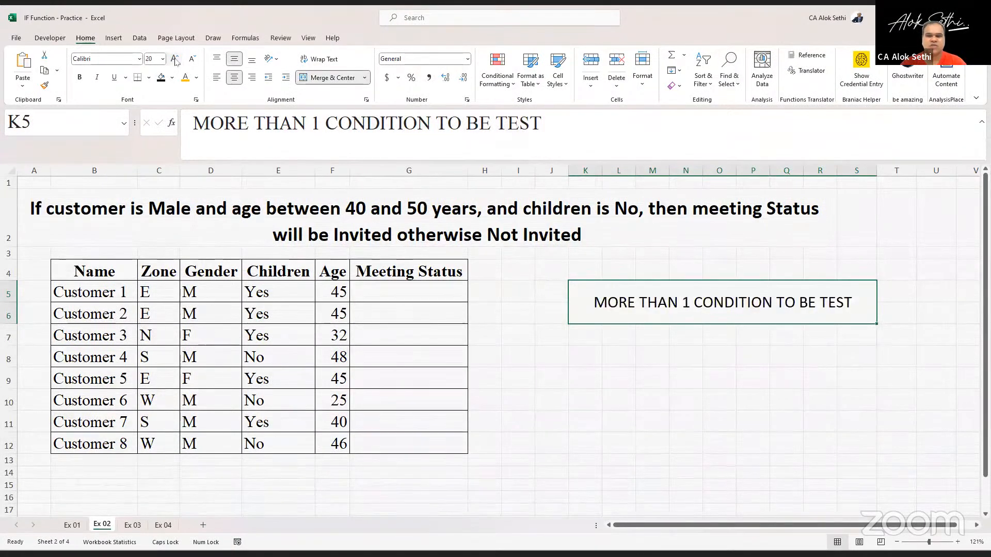
{"action": "key", "text": "ctrl+b"}
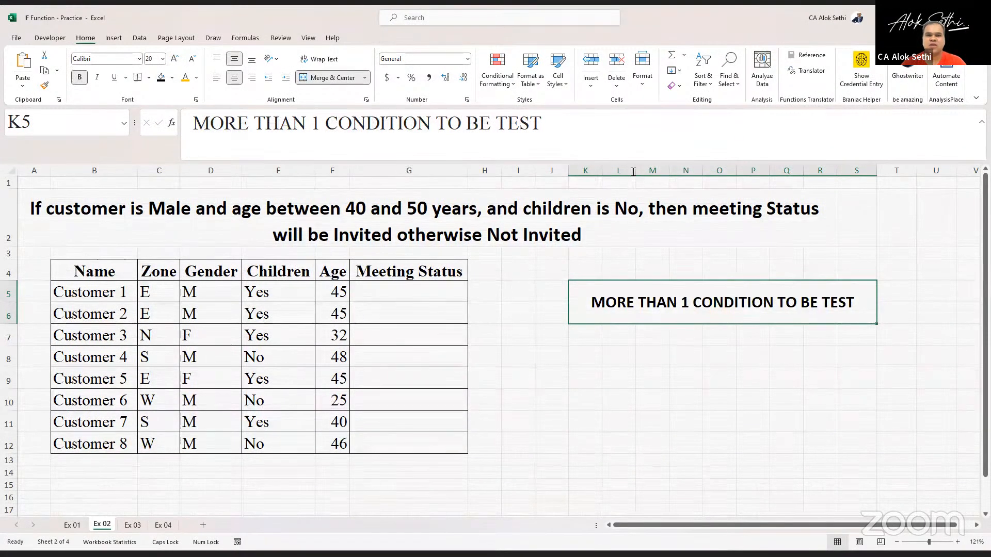
- Complete the note to read MORE THAN 1 CONDITION TO BE TESTED
{"action": "left_click", "coordinate": [612, 137]}
{"action": "type", "text": "ED"}
{"action": "key", "text": "Return"}
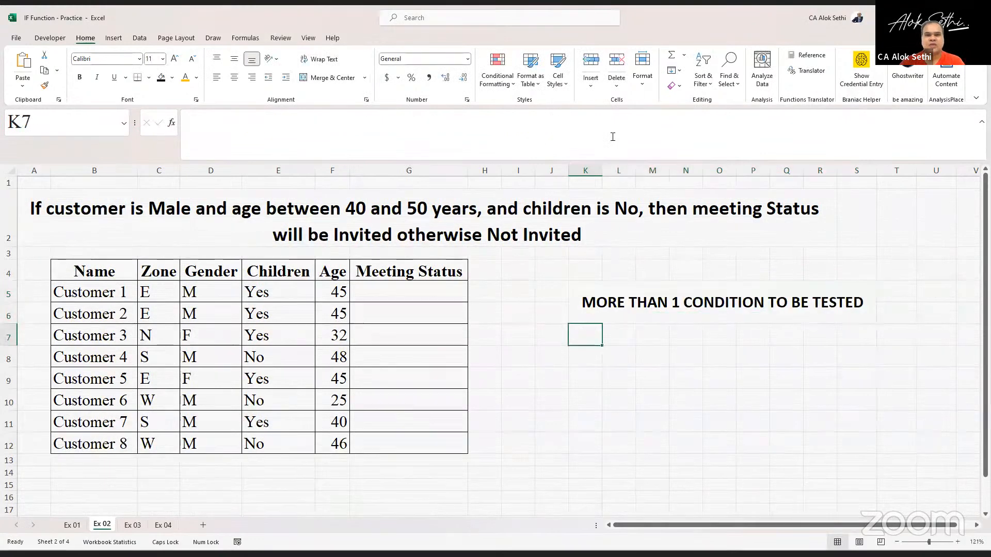
- Copy the merged note block and paste it into K8 and K11
{"action": "key", "text": "Up"}
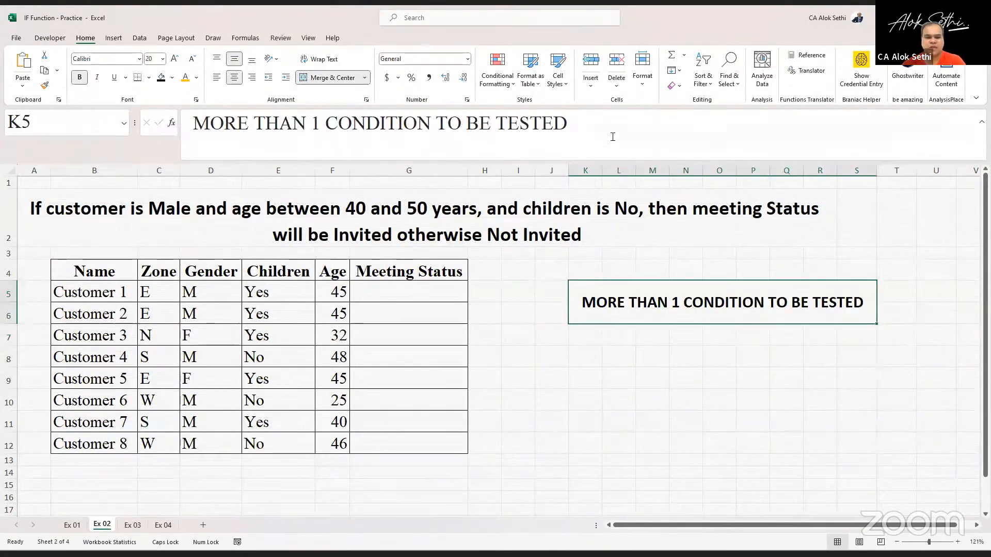
{"action": "key", "text": "ctrl+c"}
{"action": "key", "text": "Down"}
{"action": "key", "text": "Down"}
{"action": "key", "text": "ctrl+v"}
{"action": "key", "text": "Down"}
{"action": "key", "text": "Down"}
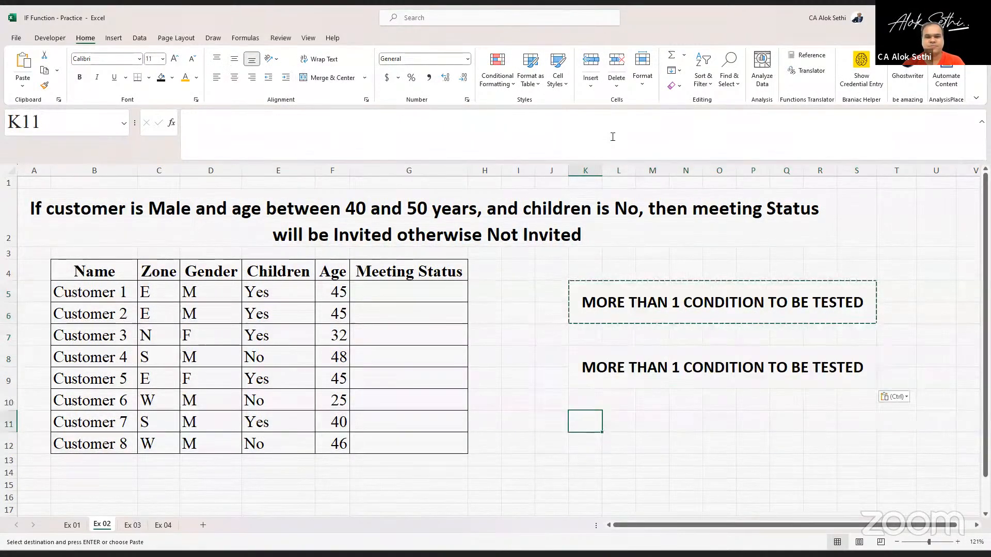
{"action": "key", "text": "ctrl+v"}
{"action": "key", "text": "Up"}
{"action": "key", "text": "Up"}
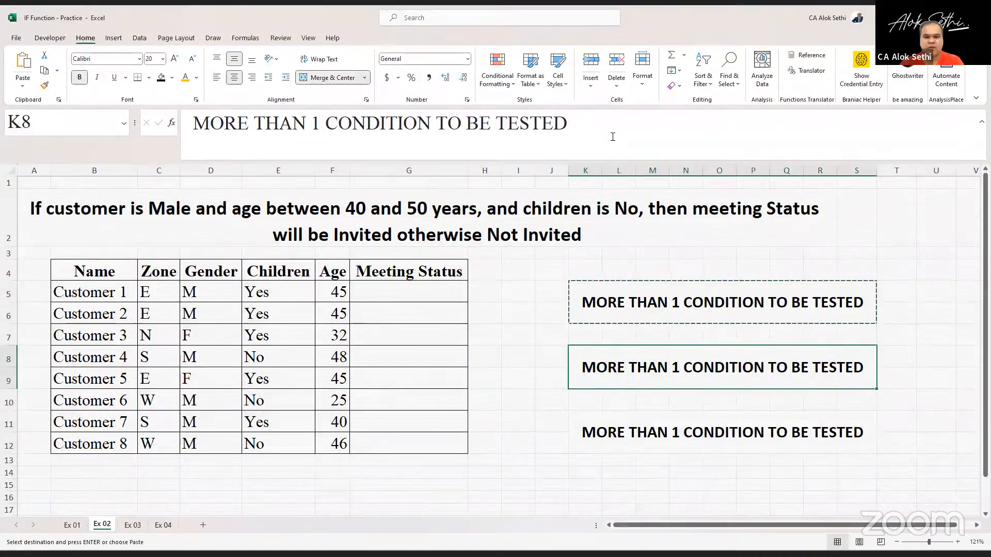
- Rewrite the K8 note as Option 1: To use NESTED IF (IF inside IF)
{"action": "type", "text": "Option 1:"}
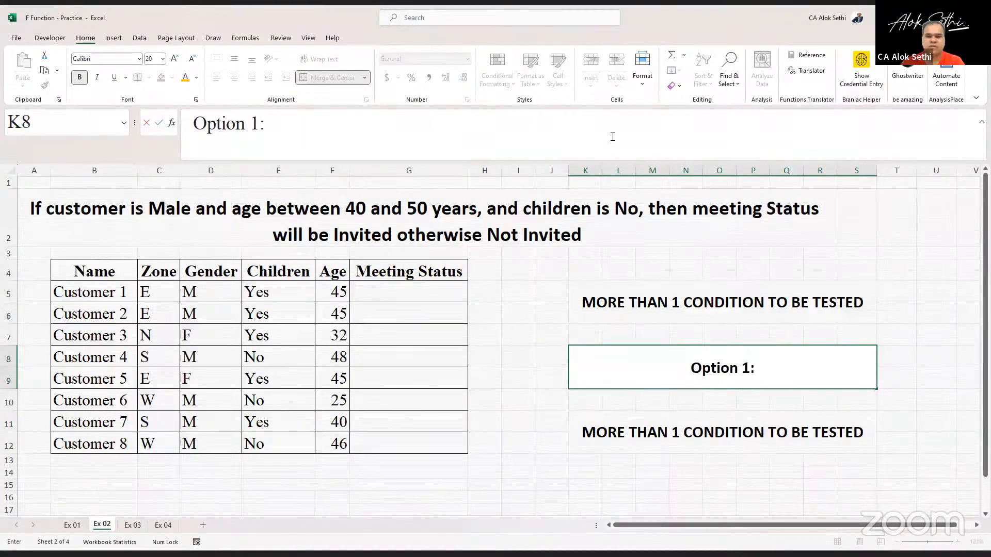
{"action": "type", "text": " To use "}
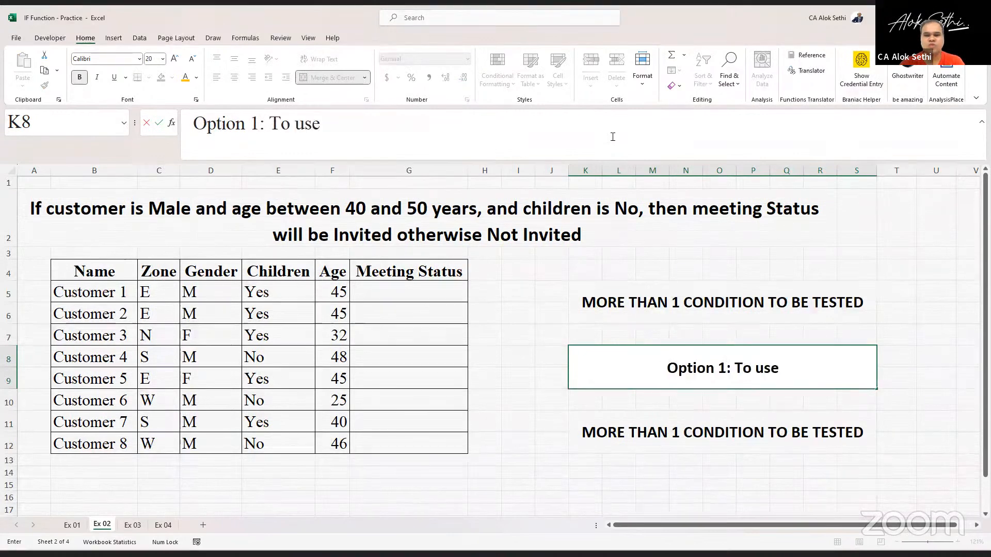
{"action": "type", "text": "NESTED IF"}
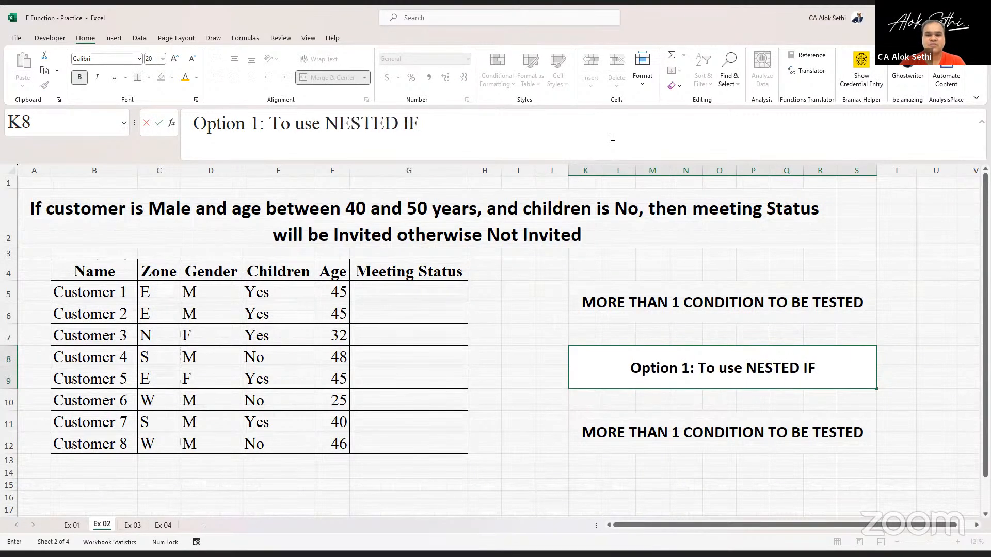
{"action": "key", "text": "Return"}
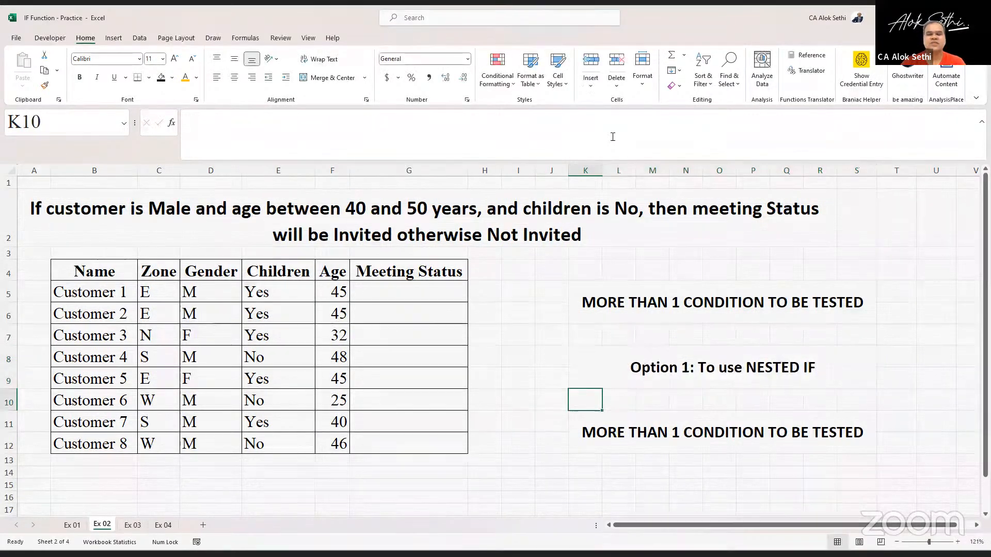
{"action": "key", "text": "Up"}
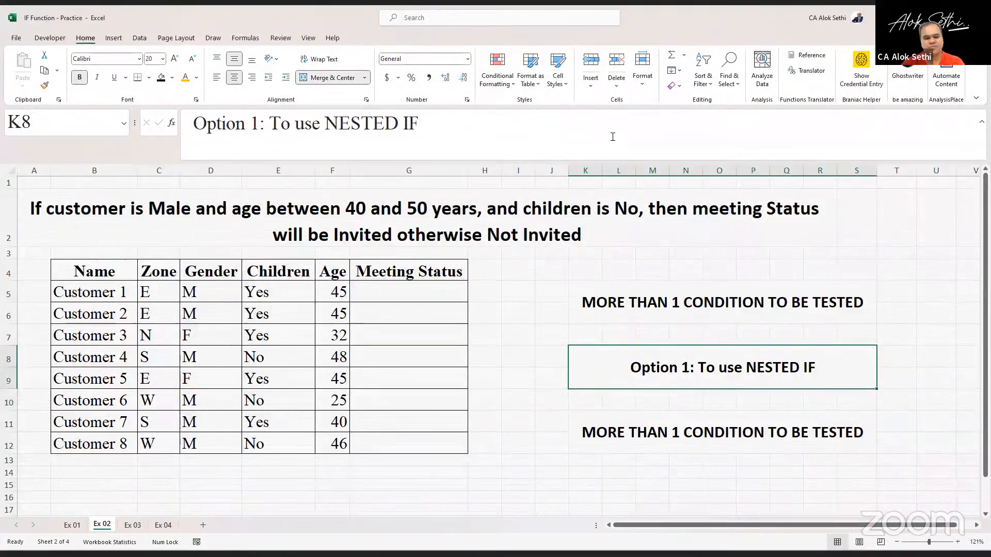
{"action": "key", "text": "F2"}
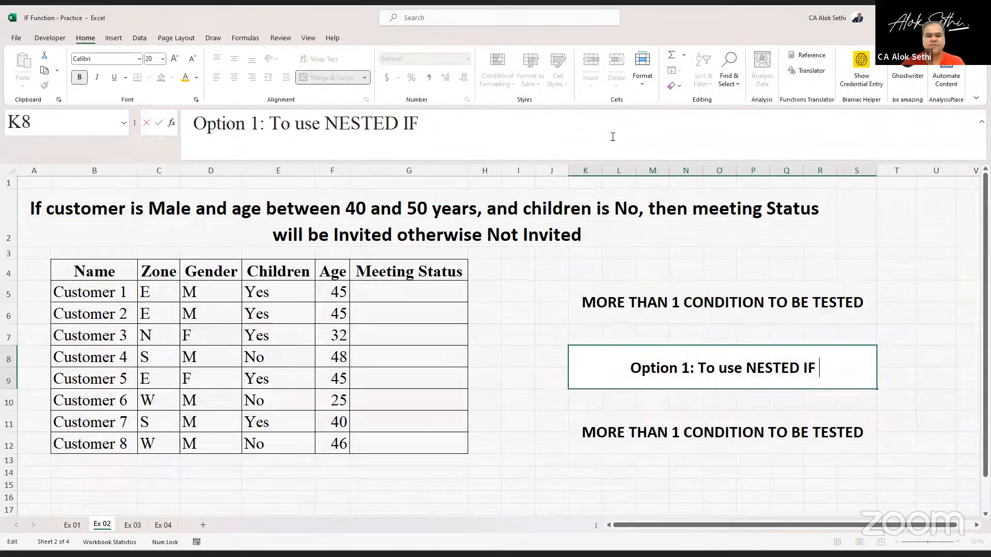
{"action": "type", "text": "(IF inside I"}
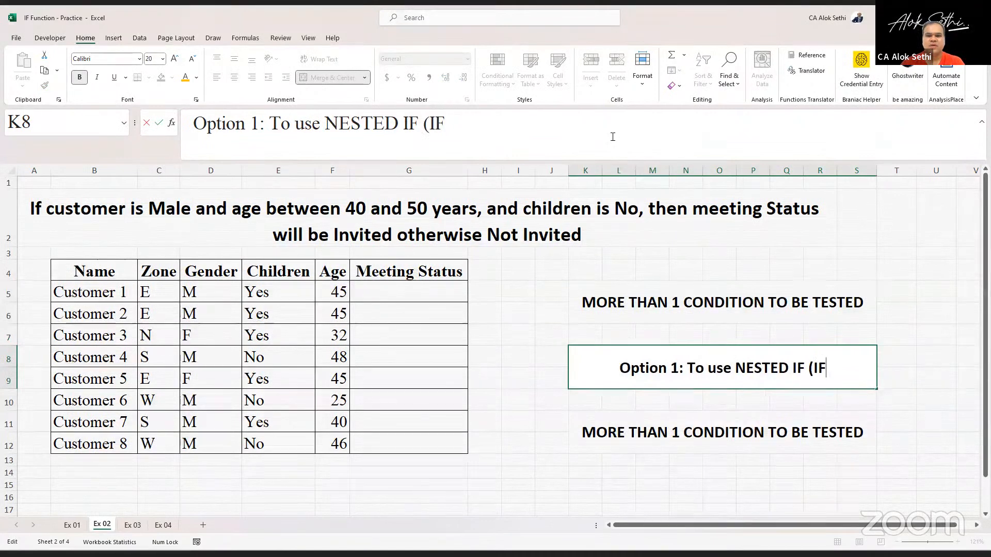
{"action": "type", "text": "F "}
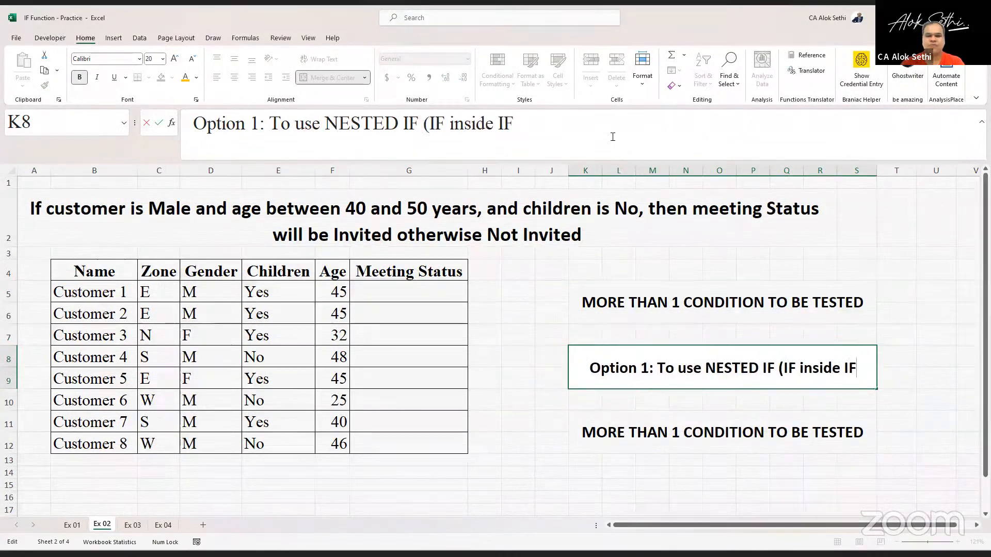
{"action": "type", "text": ")"}
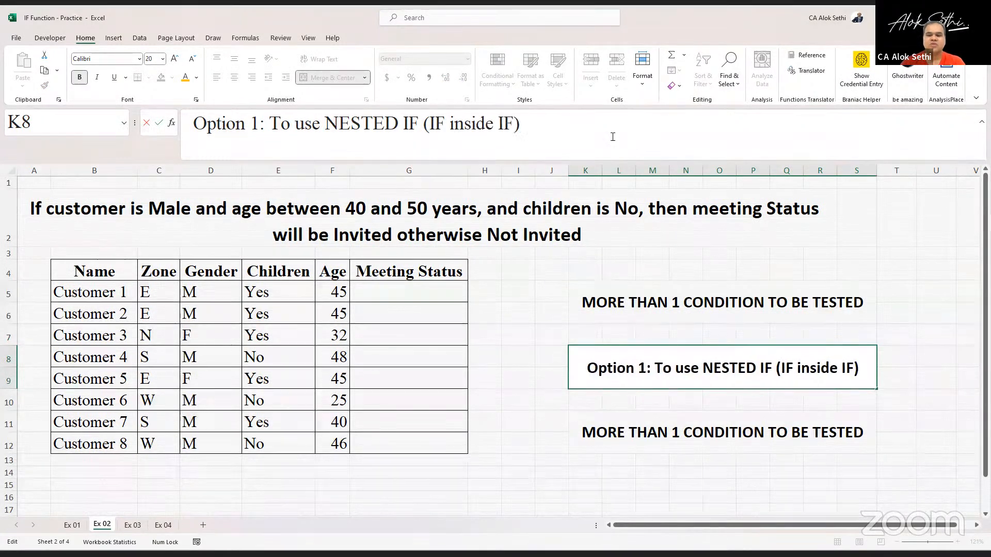
{"action": "key", "text": "Return"}
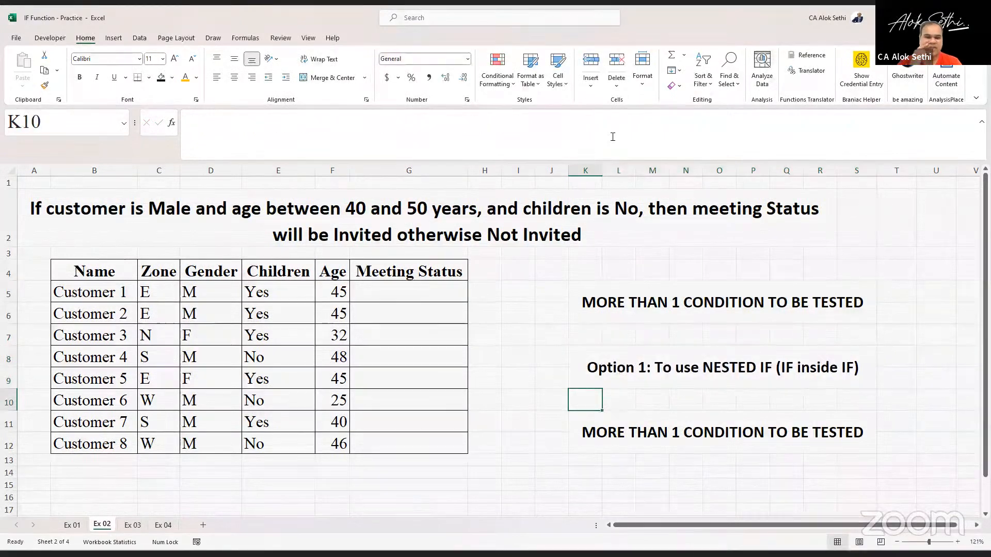
- Copy the Option 1 block and paste it over the note block at K11
{"action": "key", "text": "Down"}
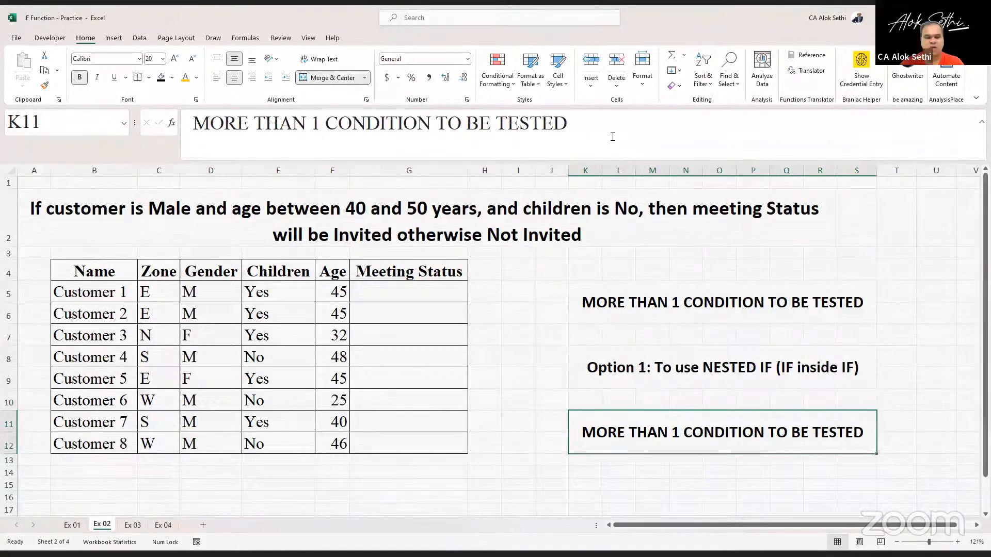
{"action": "key", "text": "Up"}
{"action": "key", "text": "Up"}
{"action": "key", "text": "ctrl+c"}
{"action": "key", "text": "Down"}
{"action": "key", "text": "Down"}
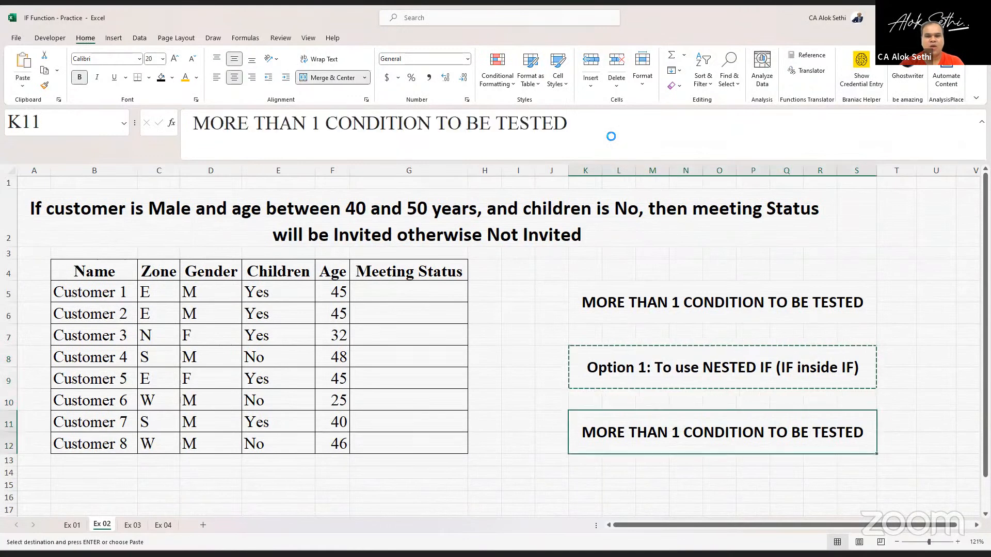
{"action": "key", "text": "ctrl+v"}
- Edit the K11 block to read Option 2: IFS (Instead of IF)
{"action": "key", "text": "F2"}
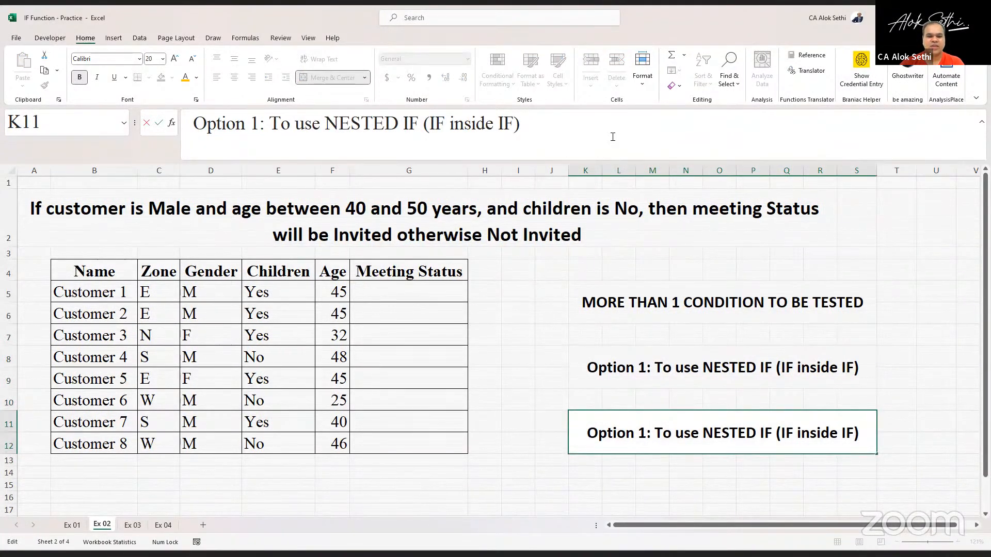
{"action": "key", "text": "BackSpace"}
{"action": "type", "text": "2"}
{"action": "key", "text": "shift+End"}
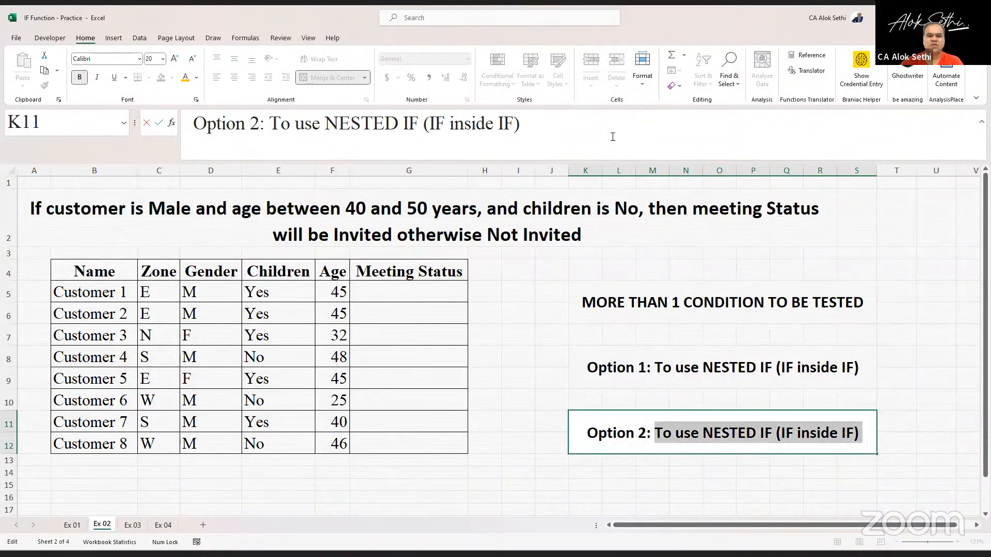
{"action": "key", "text": "Caps_Lock"}
{"action": "type", "text": "IFS"}
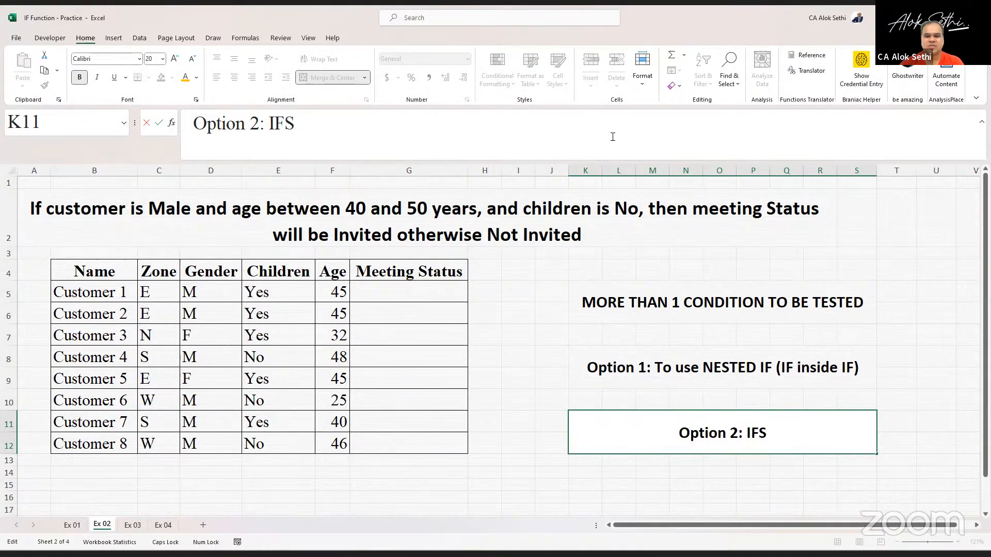
{"action": "type", "text": " ("}
{"action": "key", "text": "Caps_Lock"}
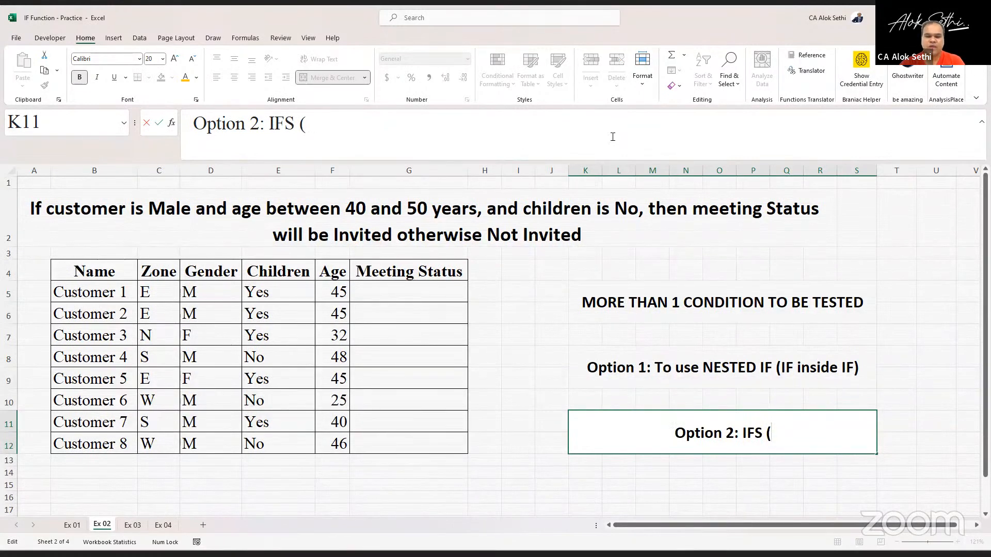
{"action": "type", "text": "Insta"}
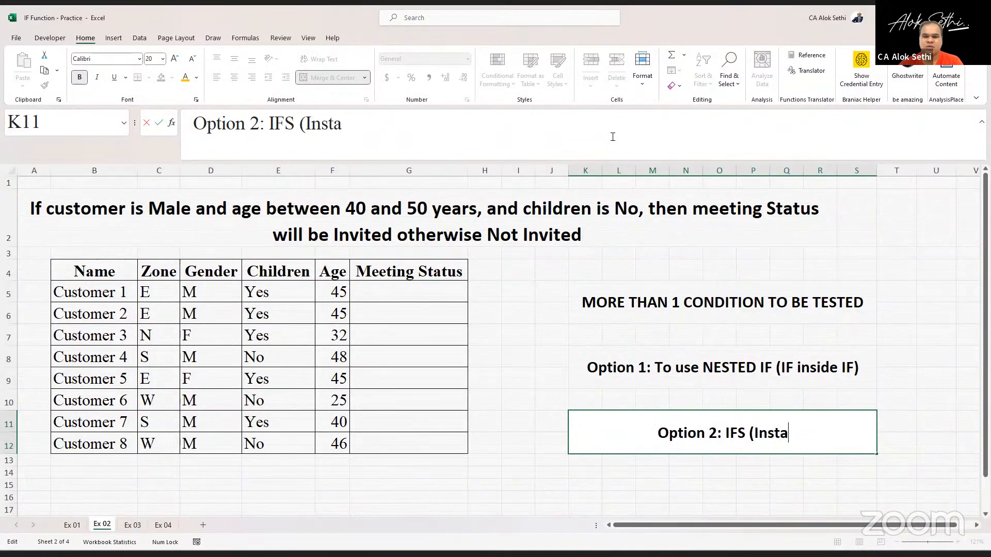
{"action": "key", "text": "BackSpace"}
{"action": "type", "text": "read"}
{"action": "key", "text": "BackSpace"}
{"action": "key", "text": "BackSpace"}
{"action": "key", "text": "BackSpace"}
{"action": "key", "text": "BackSpace"}
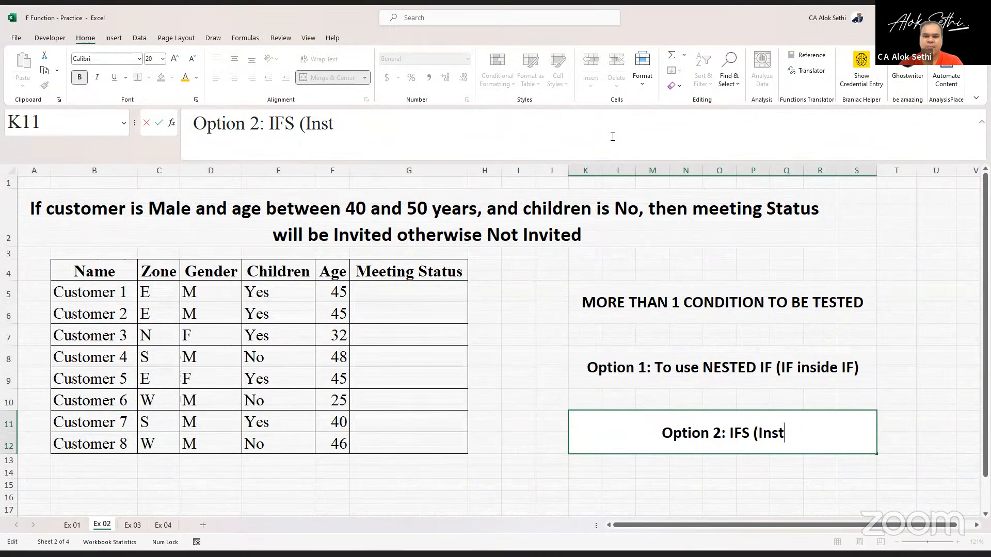
{"action": "type", "text": "ead of IF)"}
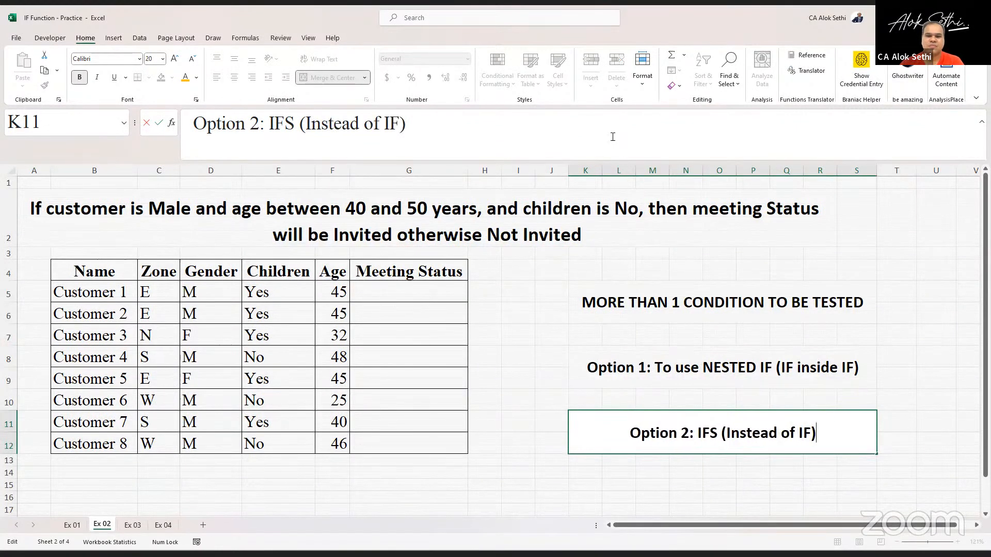
{"action": "key", "text": "Return"}
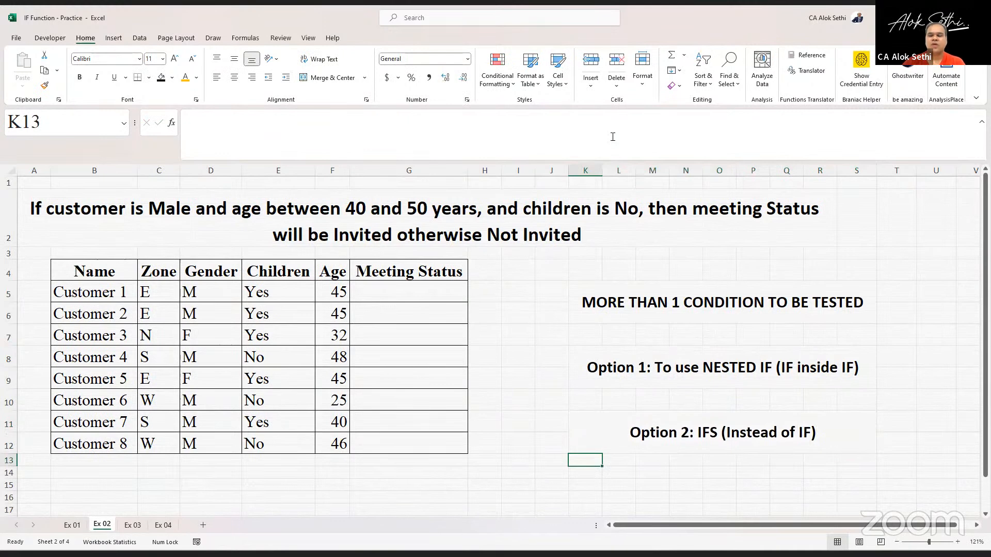
- Fill the Option 1 block with a light orange theme color
{"action": "key", "text": "Up"}
{"action": "key", "text": "Up"}
{"action": "key", "text": "Down"}
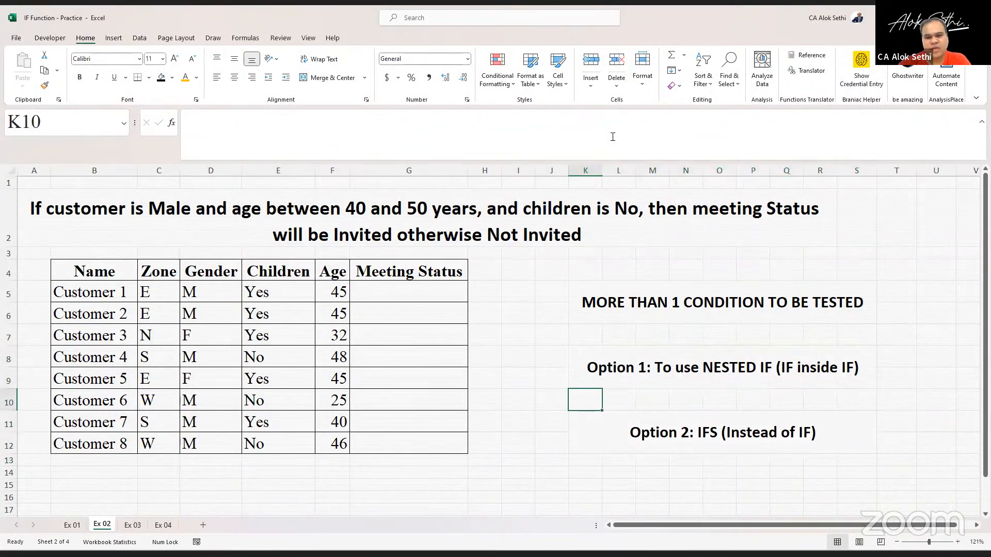
{"action": "key", "text": "Up"}
{"action": "key", "text": "Up"}
{"action": "key", "text": "Down"}
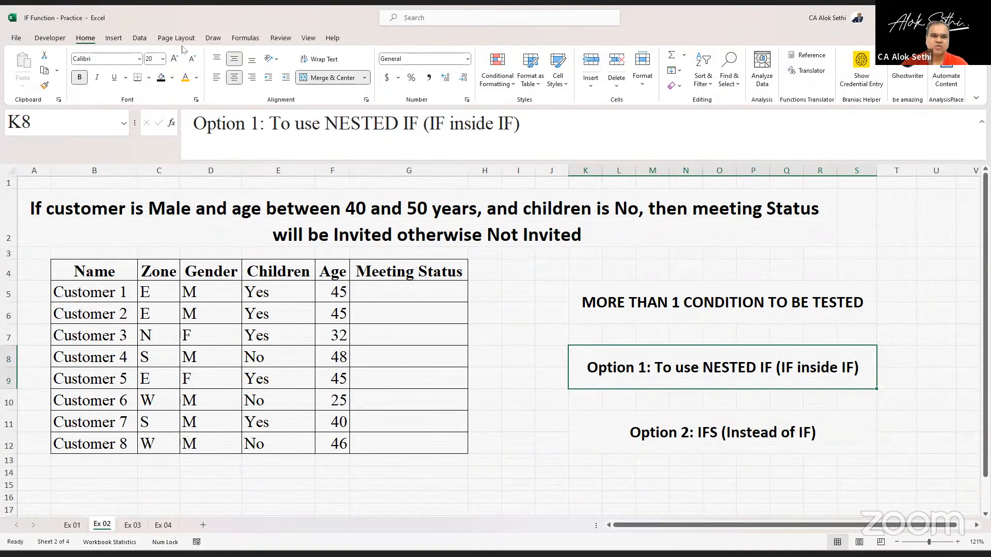
{"action": "left_click", "coordinate": [172, 78]}
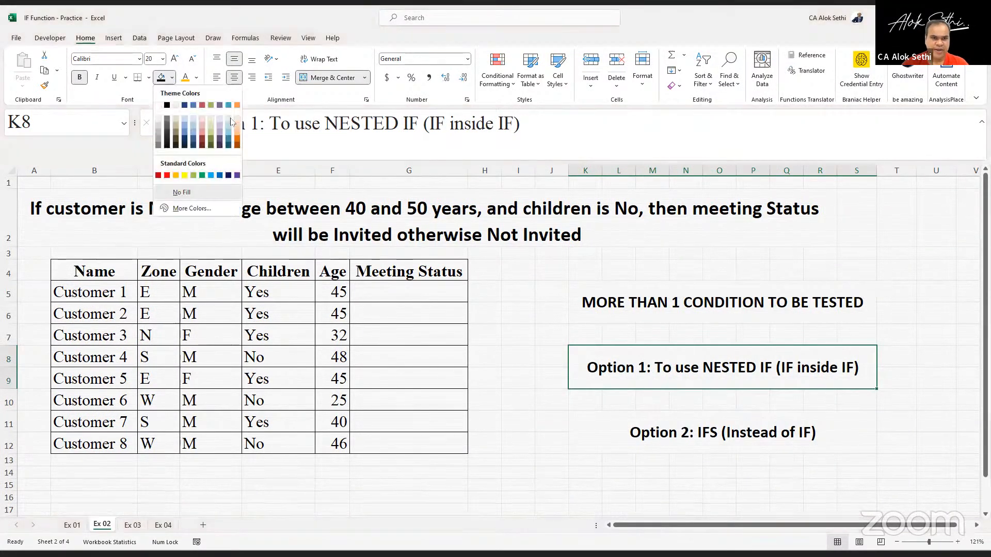
{"action": "left_click", "coordinate": [237, 124]}
- Fill the Option 2 block with a light green theme color
{"action": "key", "text": "Down"}
{"action": "key", "text": "Down"}
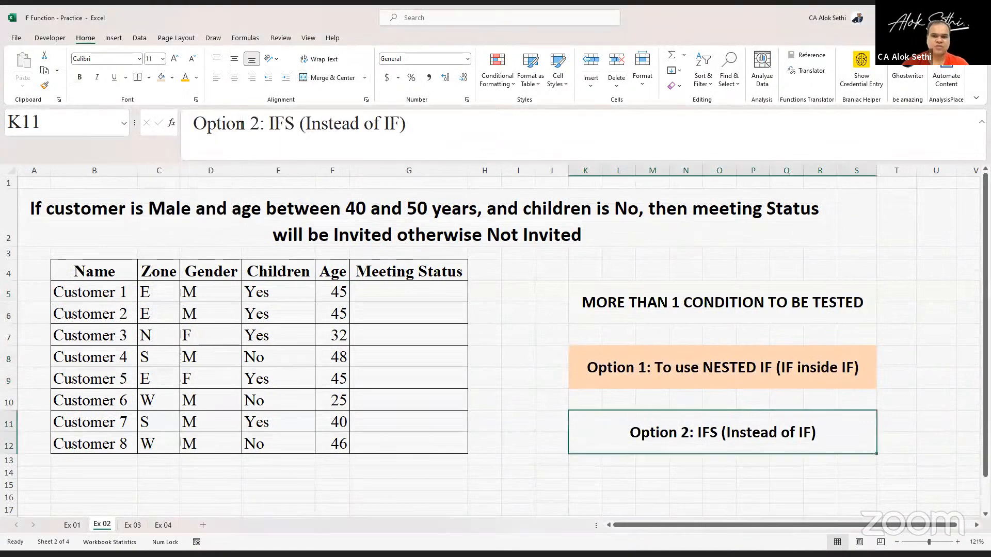
{"action": "left_click", "coordinate": [172, 78]}
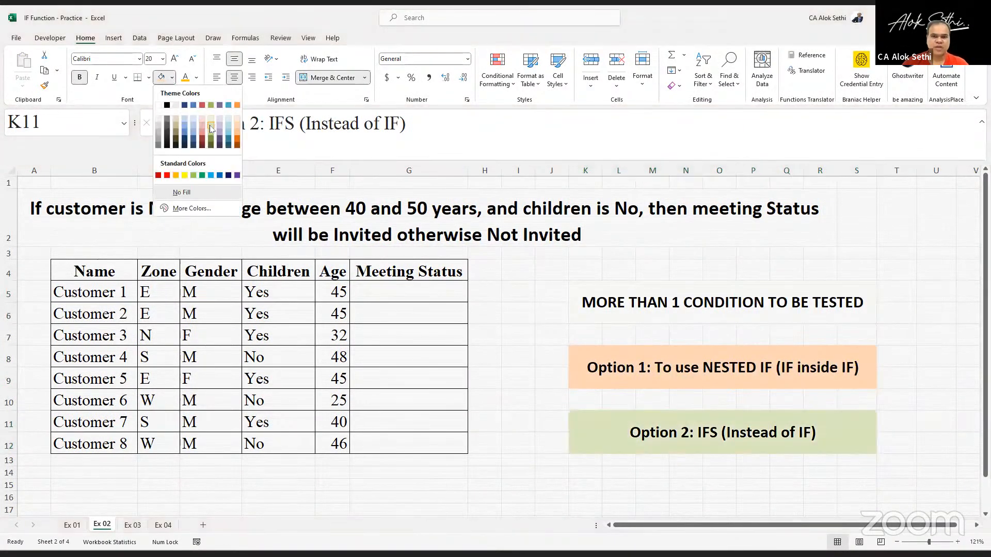
{"action": "left_click", "coordinate": [210, 129]}
- Fill the MORE THAN 1 CONDITION TO BE TESTED heading block with a blue theme color
{"action": "key", "text": "Up"}
{"action": "key", "text": "Up"}
{"action": "key", "text": "Up"}
{"action": "key", "text": "Up"}
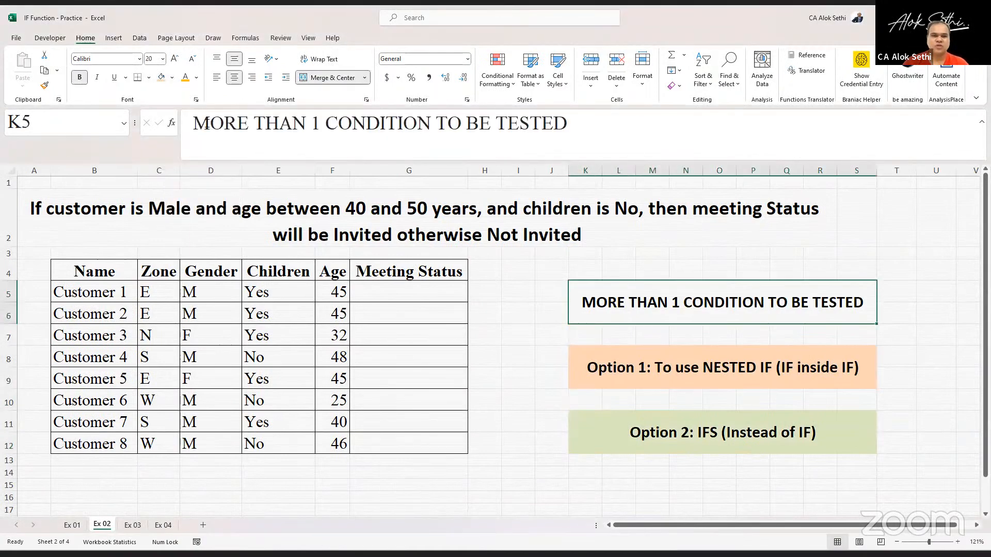
{"action": "left_click", "coordinate": [172, 80]}
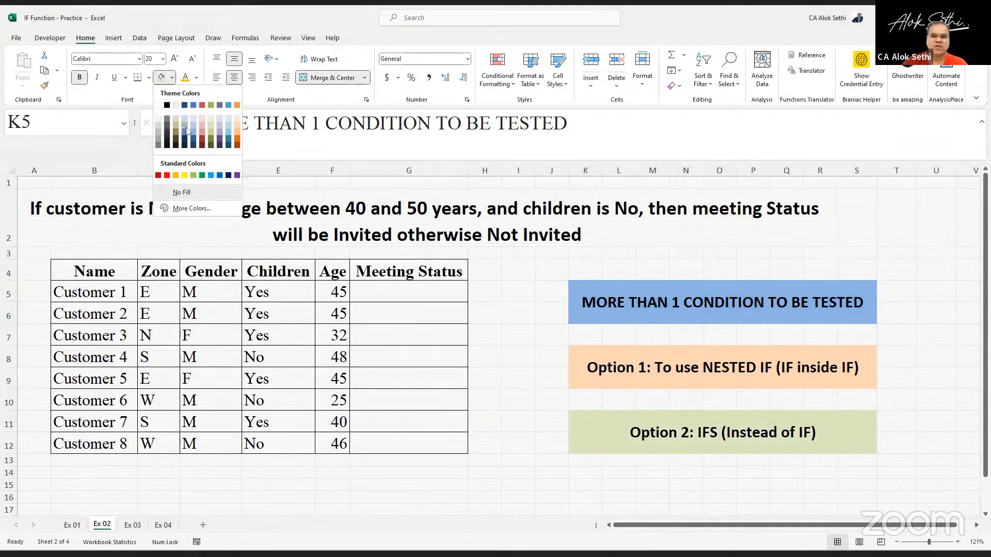
{"action": "left_click", "coordinate": [186, 127]}
- Narrow column G to fit the table and widen column I substantially
{"action": "left_click", "coordinate": [377, 290]}
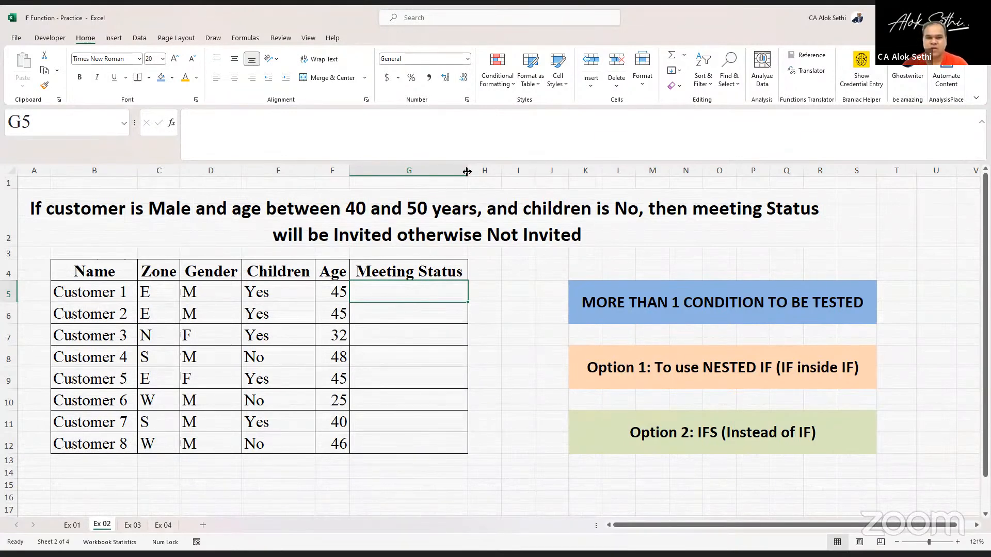
{"action": "left_click_drag", "start_coordinate": [468, 174], "coordinate": [445, 174]}
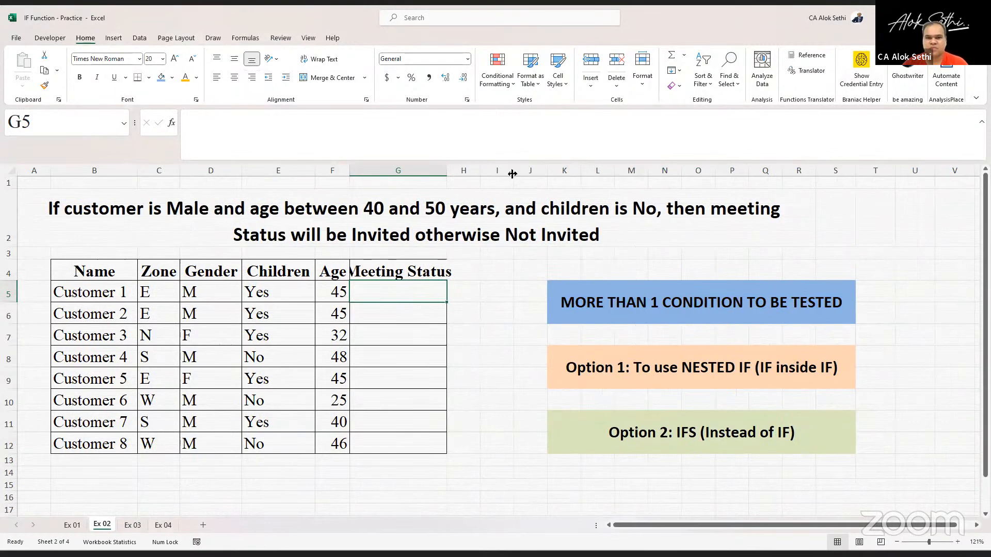
{"action": "left_click_drag", "start_coordinate": [514, 174], "coordinate": [620, 171]}
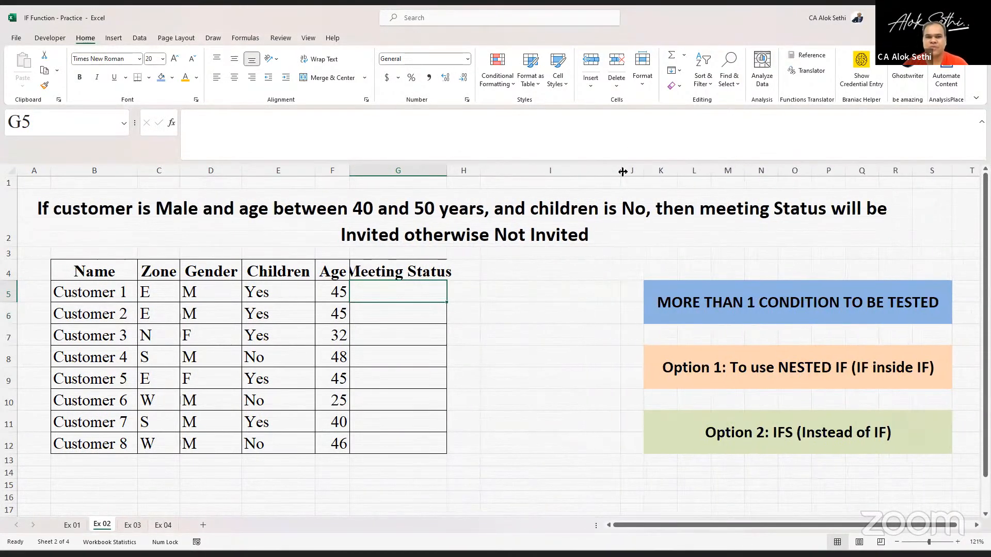
- Enter the label Condition 1: in cell I5
{"action": "left_click", "coordinate": [531, 285]}
{"action": "type", "text": "c"}
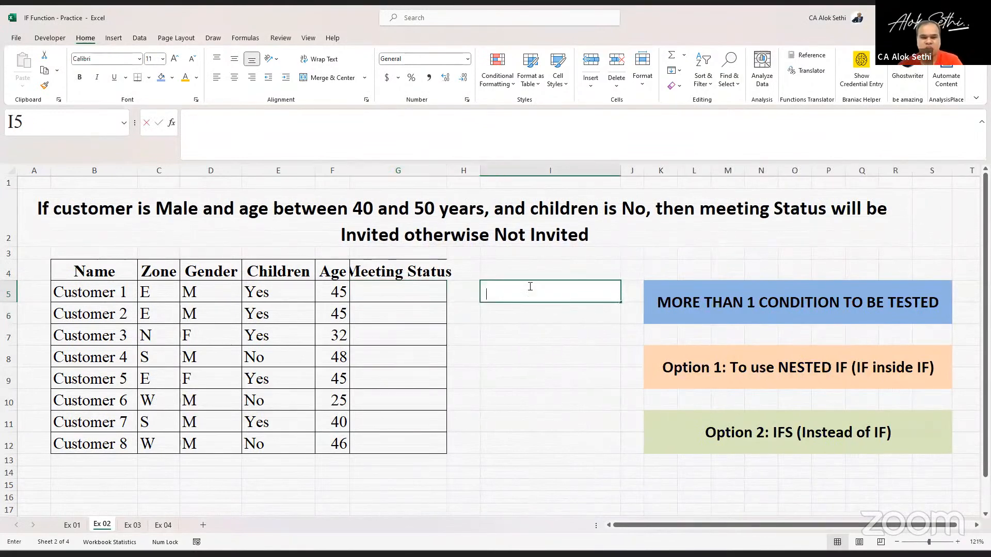
{"action": "key", "text": "BackSpace"}
{"action": "type", "text": "Con"}
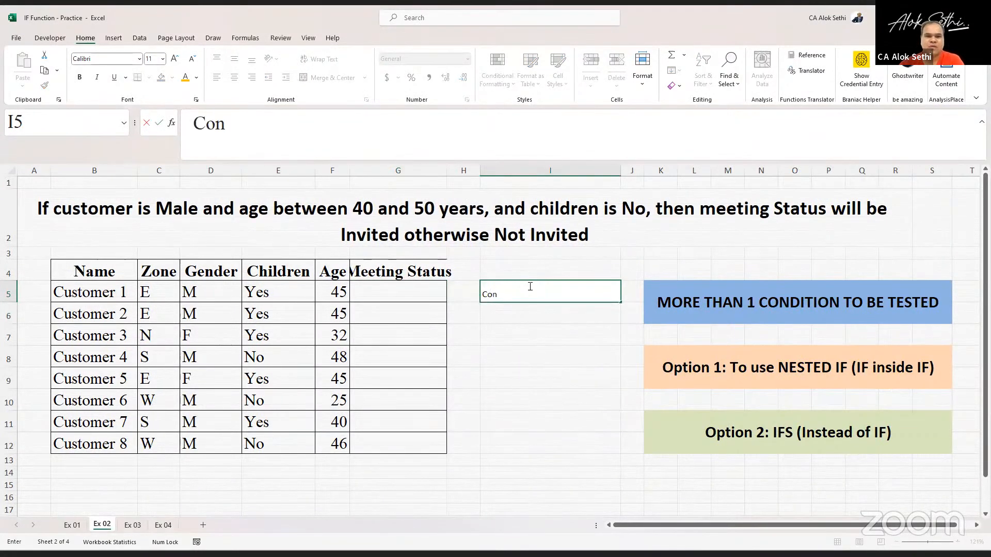
{"action": "type", "text": "dition 1:"}
{"action": "left_click", "coordinate": [529, 286]}
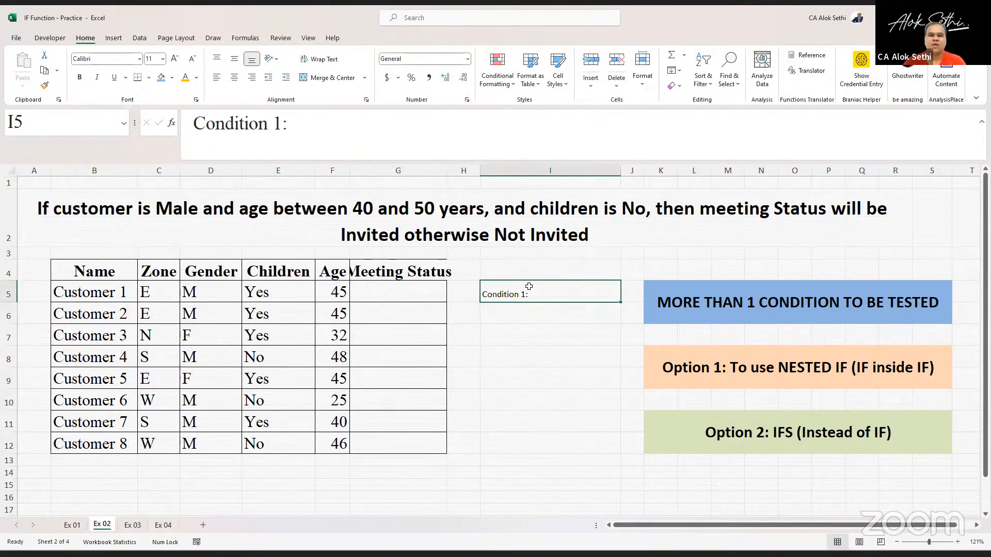
- Select I5:I12 and increase the font size to 16
{"action": "key", "text": "shift+Down"}
{"action": "key", "text": "shift+Down"}
{"action": "key", "text": "shift+Down"}
{"action": "key", "text": "shift+Down"}
{"action": "key", "text": "shift+Down"}
{"action": "key", "text": "shift+Down"}
{"action": "key", "text": "shift+Down"}
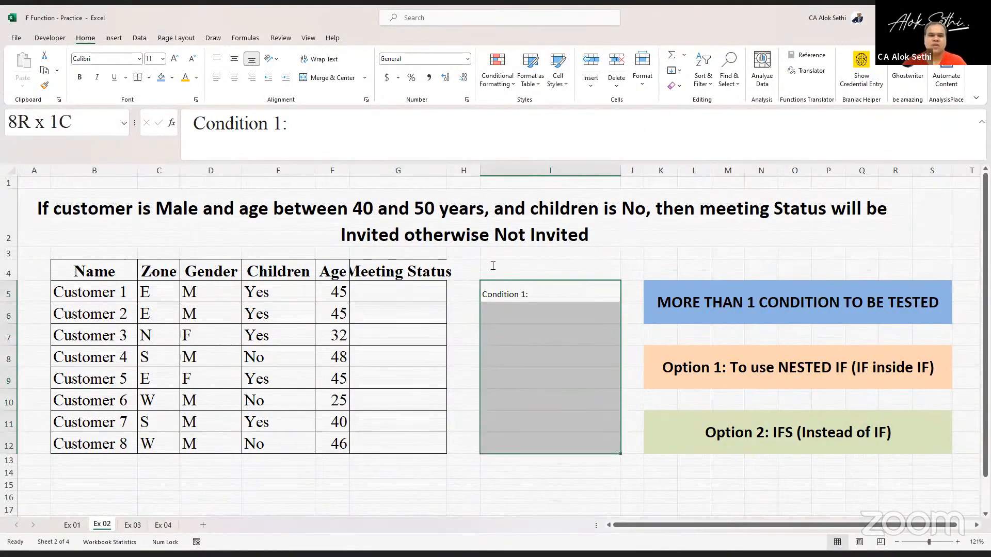
{"action": "left_click", "coordinate": [173, 59]}
{"action": "left_click", "coordinate": [173, 59]}
{"action": "left_click", "coordinate": [173, 59]}
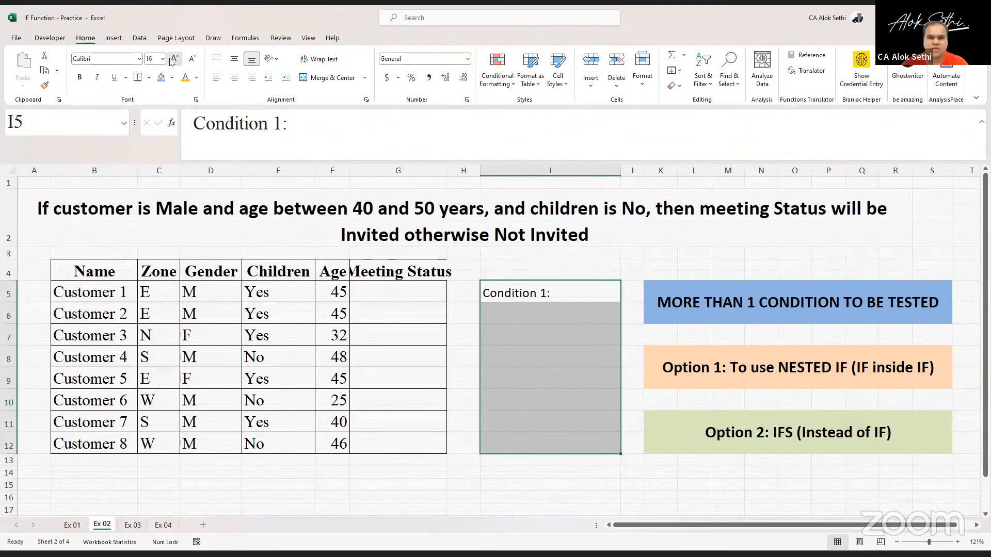
- Increase the font size of I5:I12 to 20 and make the Condition 1: label bold and underlined
{"action": "left_click", "coordinate": [172, 59]}
{"action": "left_click", "coordinate": [172, 59]}
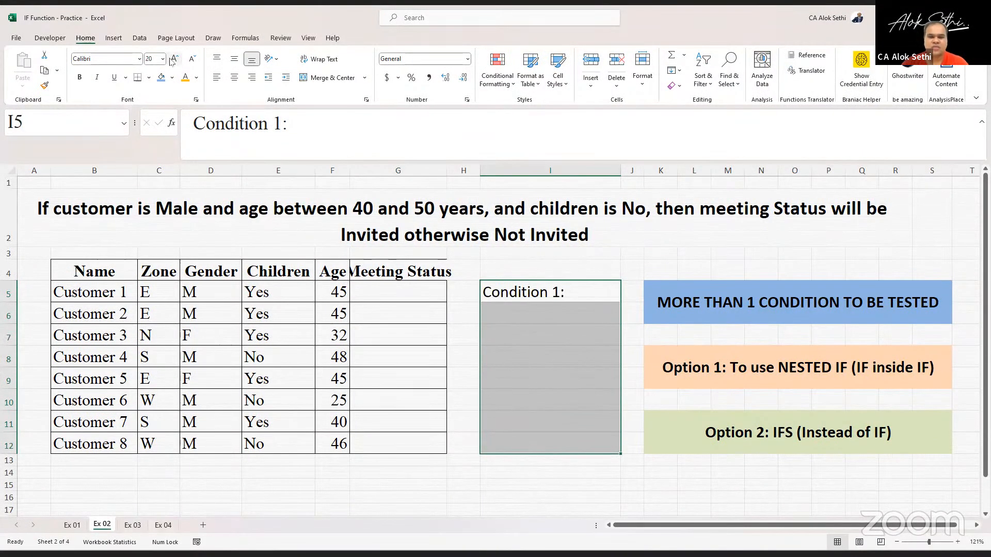
{"action": "key", "text": "Down"}
{"action": "key", "text": "Up"}
{"action": "key", "text": "ctrl+b"}
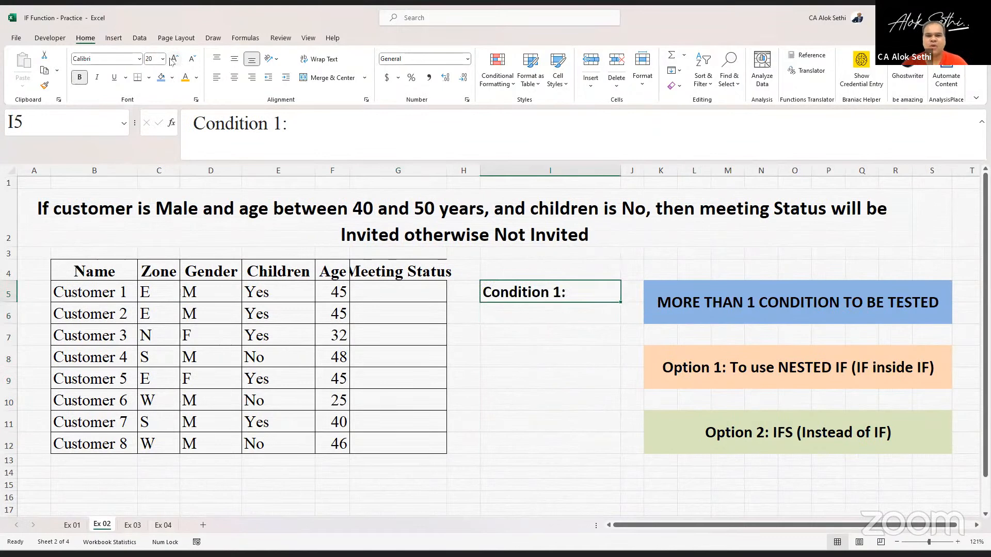
{"action": "key", "text": "ctrl+u"}
- Enter Customer = Male in cell I6
{"action": "key", "text": "Down"}
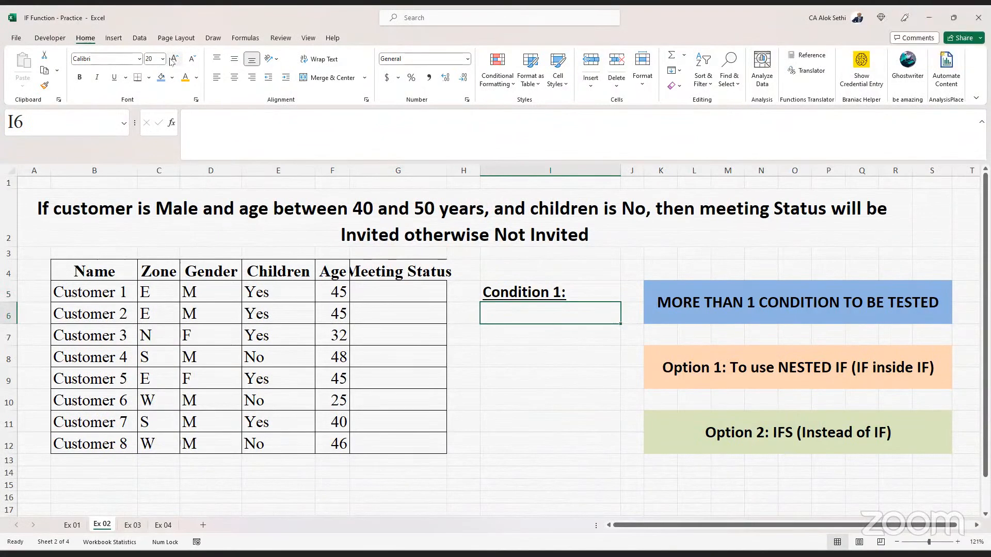
{"action": "type", "text": "C"}
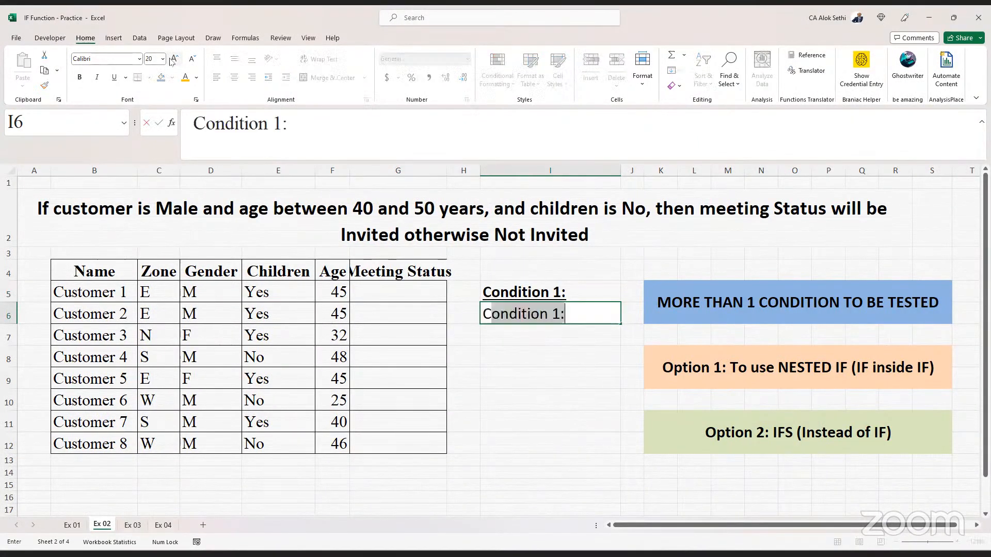
{"action": "type", "text": "ustomer = Male"}
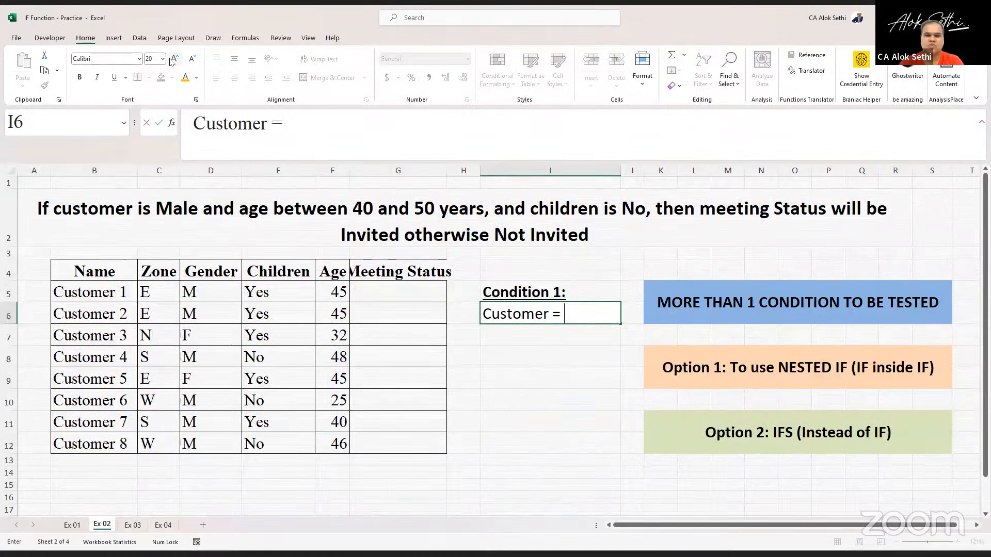
{"action": "key", "text": "Return"}
- Copy the Condition 1: label into I7 and change it to Condition 2:
{"action": "key", "text": "Up"}
{"action": "key", "text": "Up"}
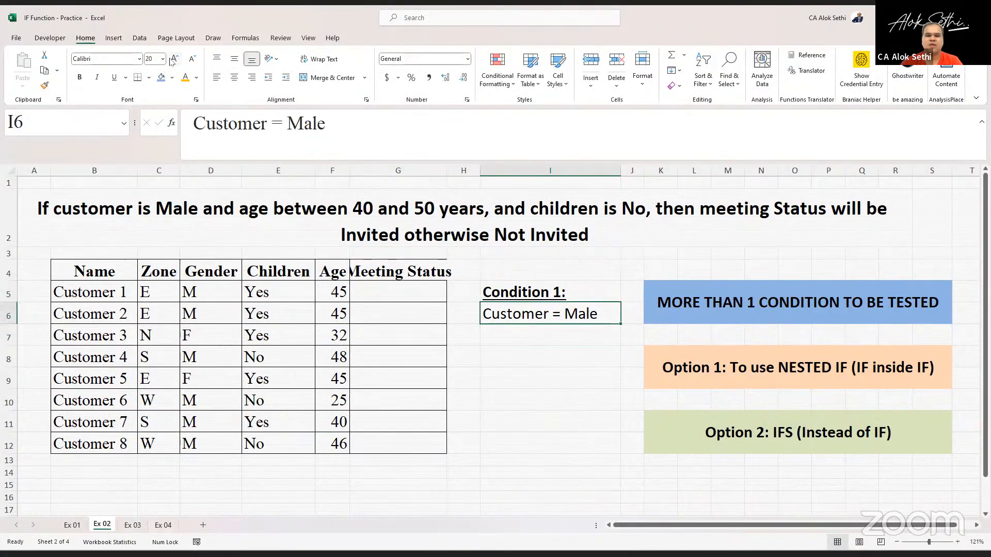
{"action": "key", "text": "ctrl+c"}
{"action": "key", "text": "Down"}
{"action": "key", "text": "Down"}
{"action": "key", "text": "Return"}
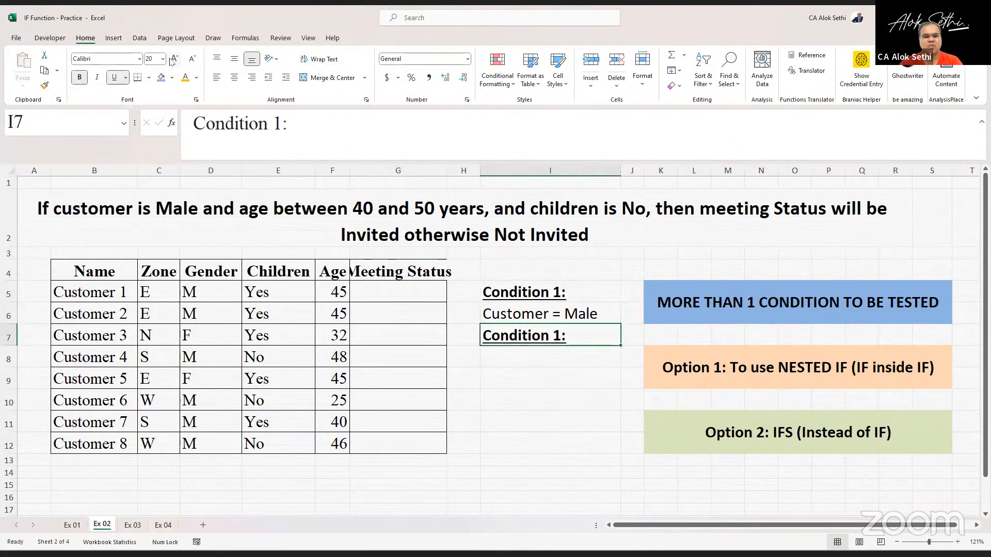
{"action": "key", "text": "F2"}
{"action": "key", "text": "Left"}
{"action": "key", "text": "BackSpace"}
{"action": "type", "text": "2"}
{"action": "key", "text": "Return"}
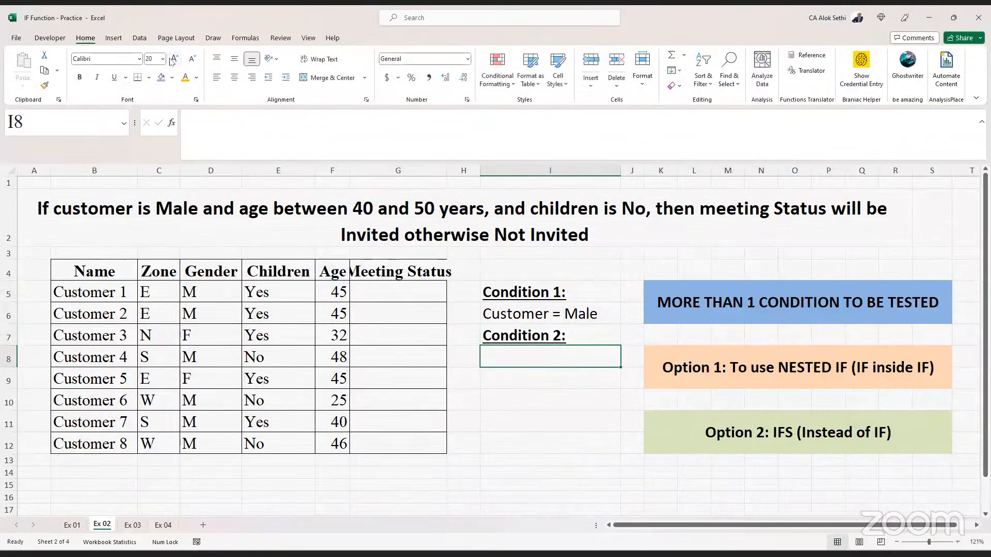
- Enter 50 < Age > 40 in cell I8
{"action": "type", "text": "Age"}
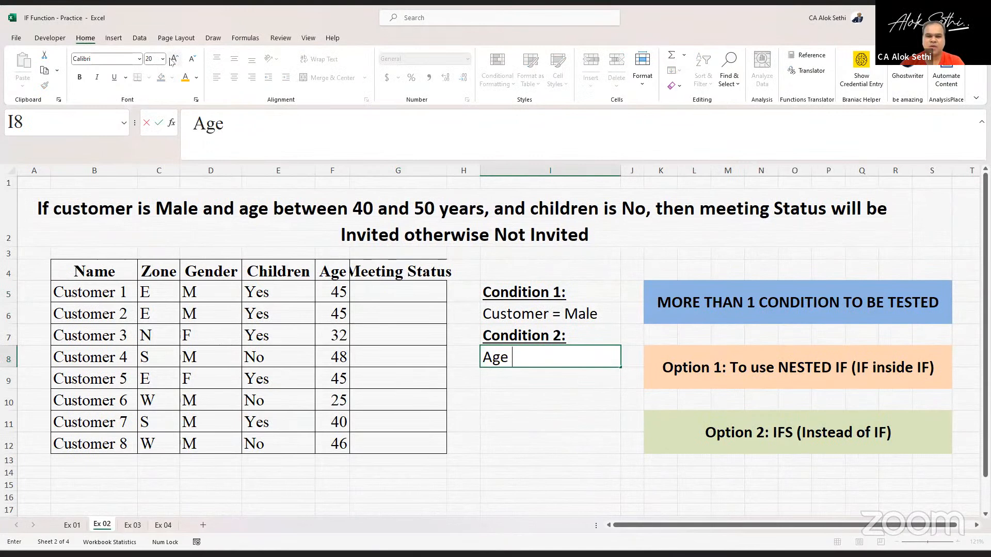
{"action": "type", "text": " > 40"}
{"action": "key", "text": "Return"}
{"action": "key", "text": "Up"}
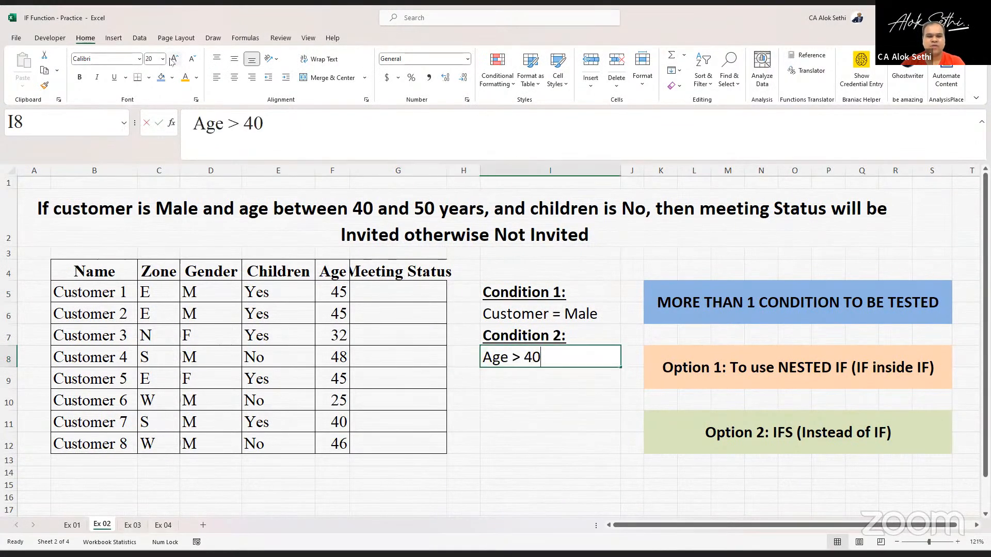
{"action": "key", "text": "F2"}
{"action": "key", "text": "Left"}
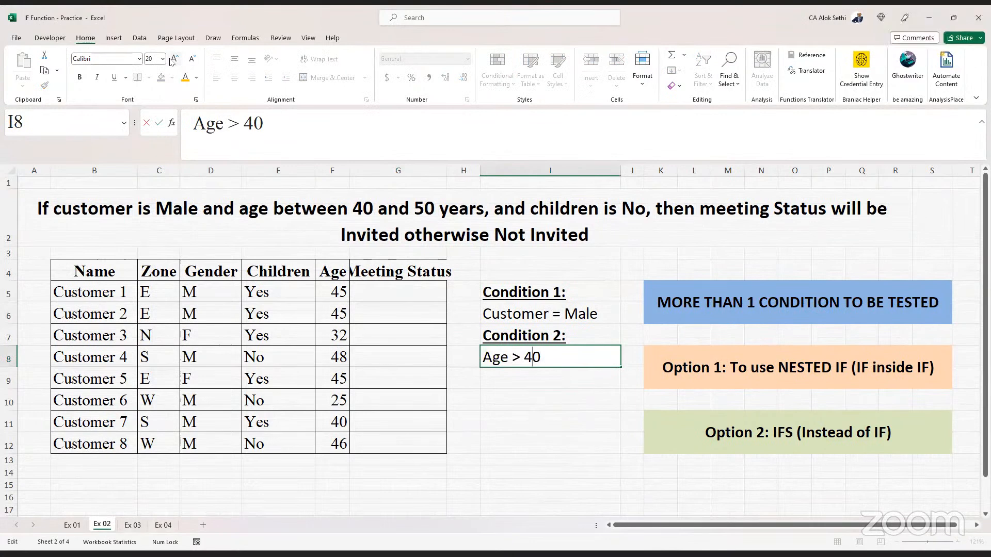
{"action": "key", "text": "Left"}
{"action": "type", "text": "<"}
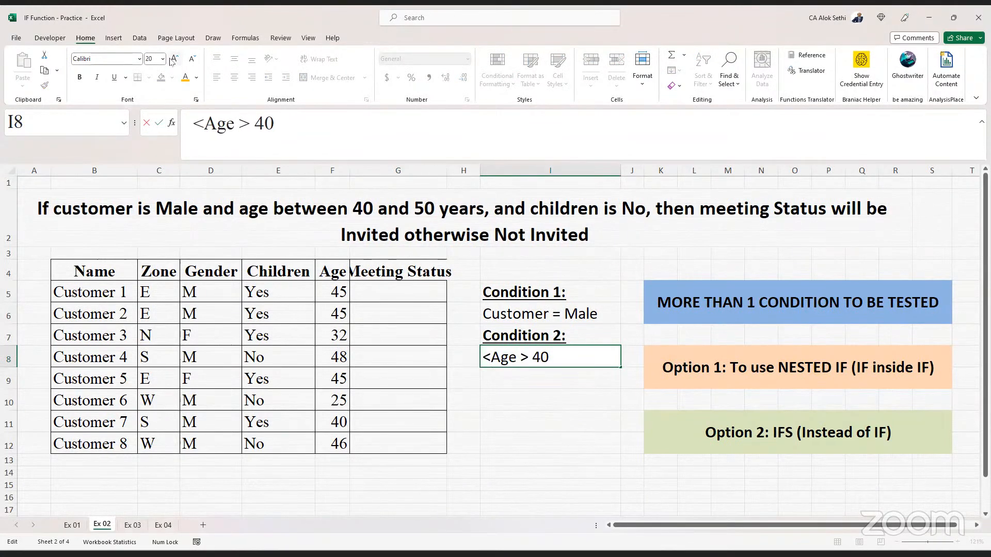
{"action": "key", "text": "Left"}
{"action": "type", "text": "50"}
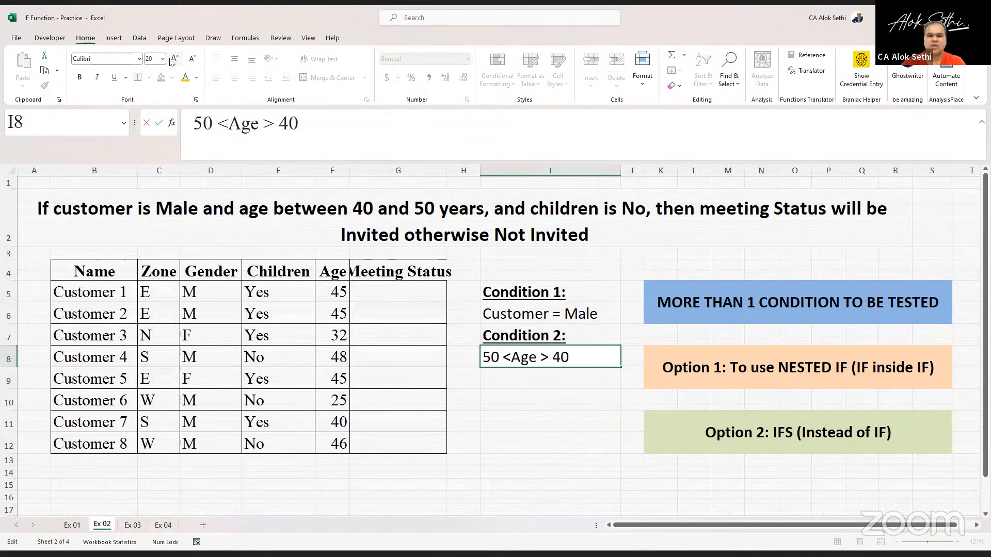
{"action": "key", "text": "Right"}
{"action": "key", "text": "Right"}
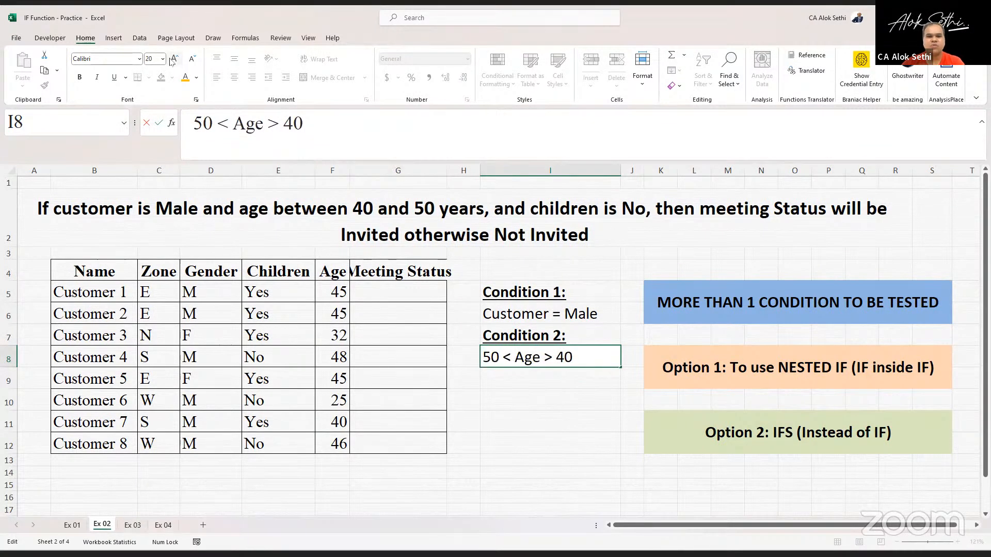
{"action": "key", "text": "Return"}
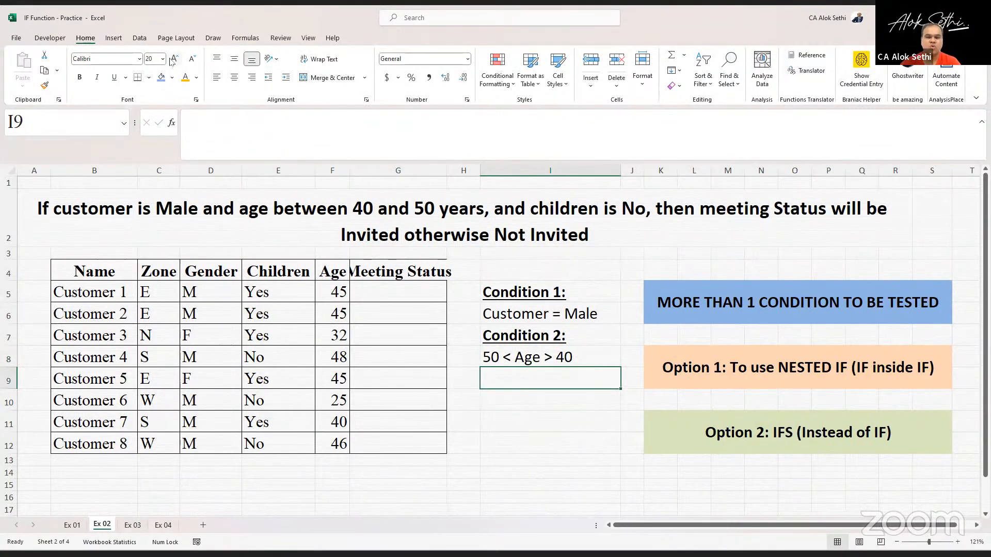
- Copy the Condition 2: label into I9 and change it to Condition 3:
{"action": "key", "text": "Up"}
{"action": "key", "text": "Up"}
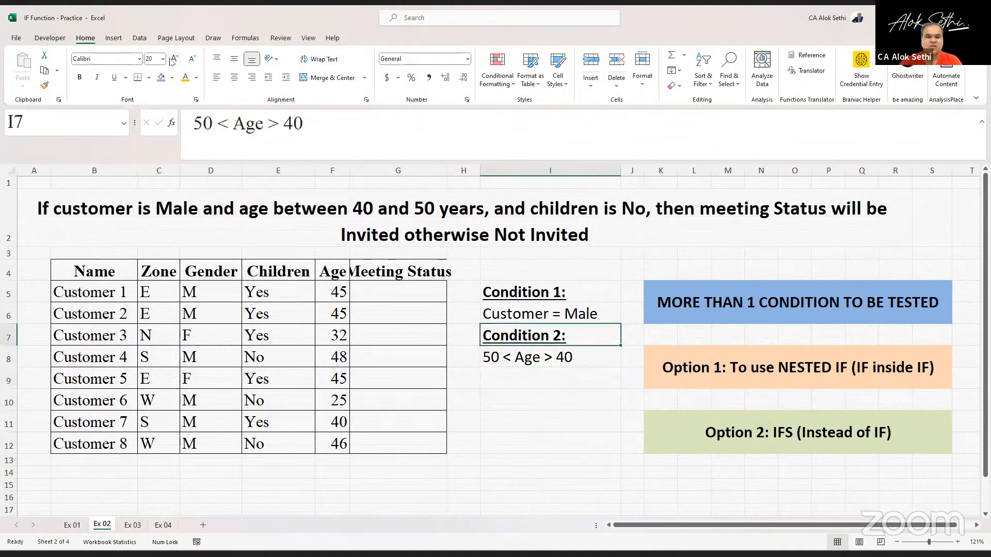
{"action": "key", "text": "ctrl+c"}
{"action": "key", "text": "Down"}
{"action": "key", "text": "Down"}
{"action": "key", "text": "Return"}
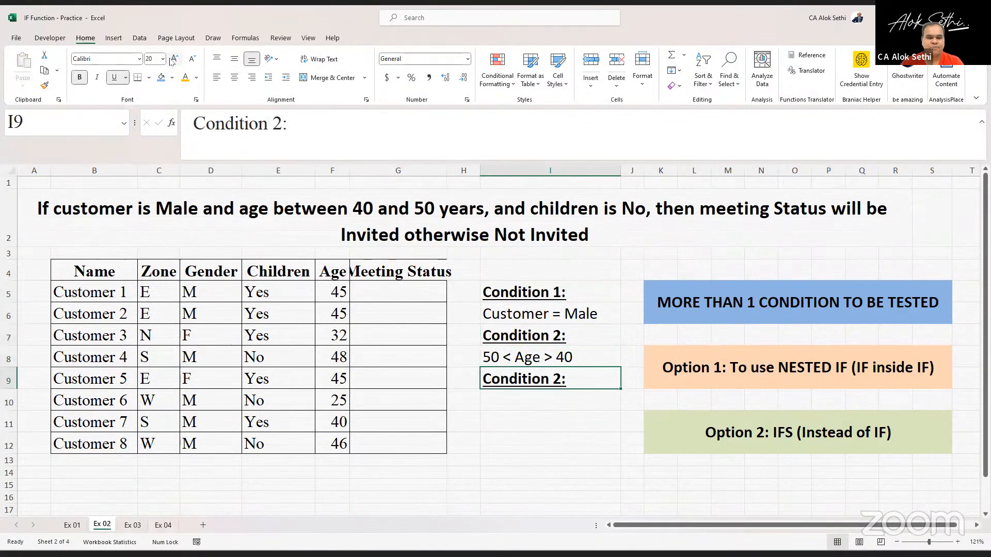
{"action": "key", "text": "F2"}
{"action": "key", "text": "Left"}
{"action": "key", "text": "BackSpace"}
{"action": "type", "text": "3"}
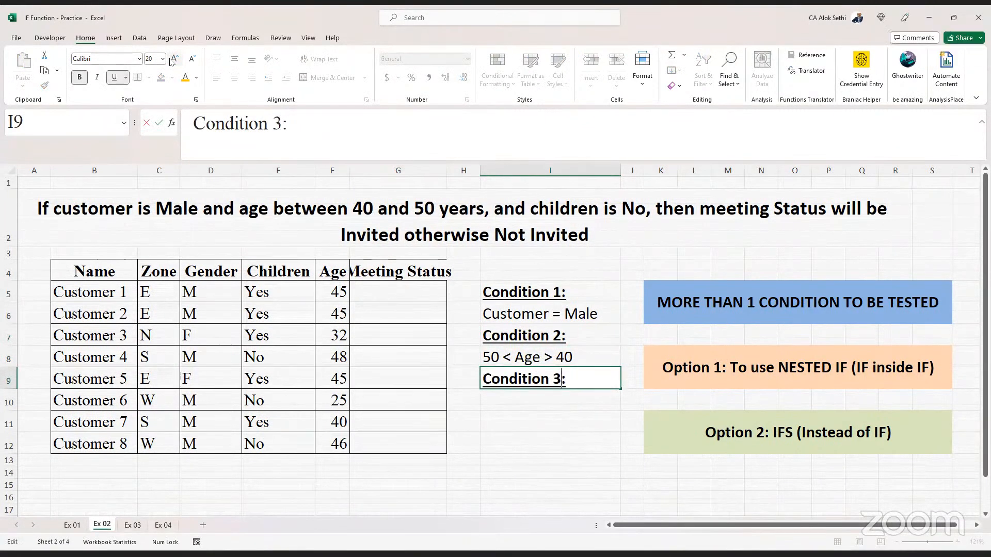
{"action": "key", "text": "Return"}
- Enter Children = No in cell I10
{"action": "type", "text": "Childer"}
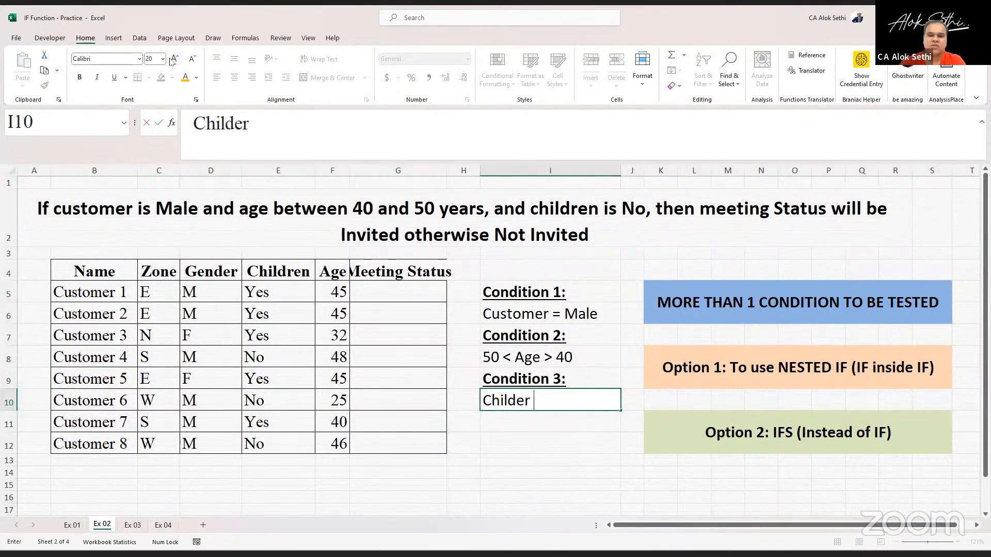
{"action": "key", "text": "BackSpace"}
{"action": "key", "text": "BackSpace"}
{"action": "type", "text": "ren = No"}
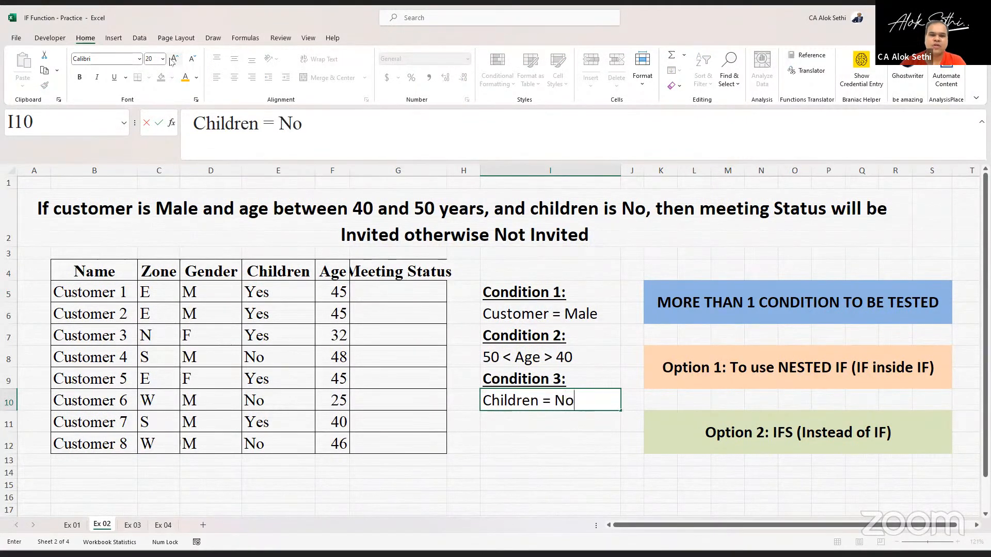
{"action": "key", "text": "Return"}
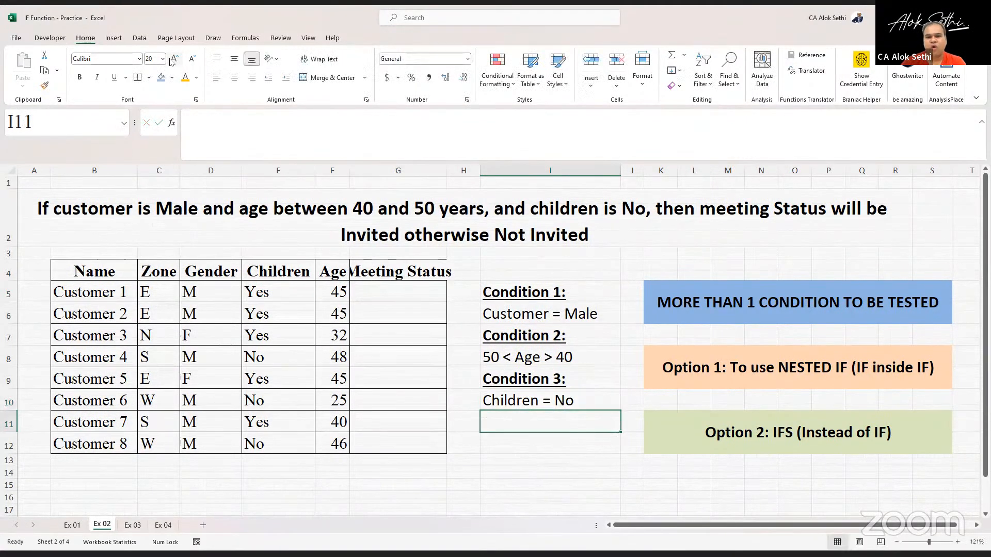
{"action": "key", "text": "Up"}
{"action": "key", "text": "Up"}
{"action": "key", "text": "Up"}
{"action": "key", "text": "Up"}
{"action": "key", "text": "Up"}
{"action": "key", "text": "Up"}
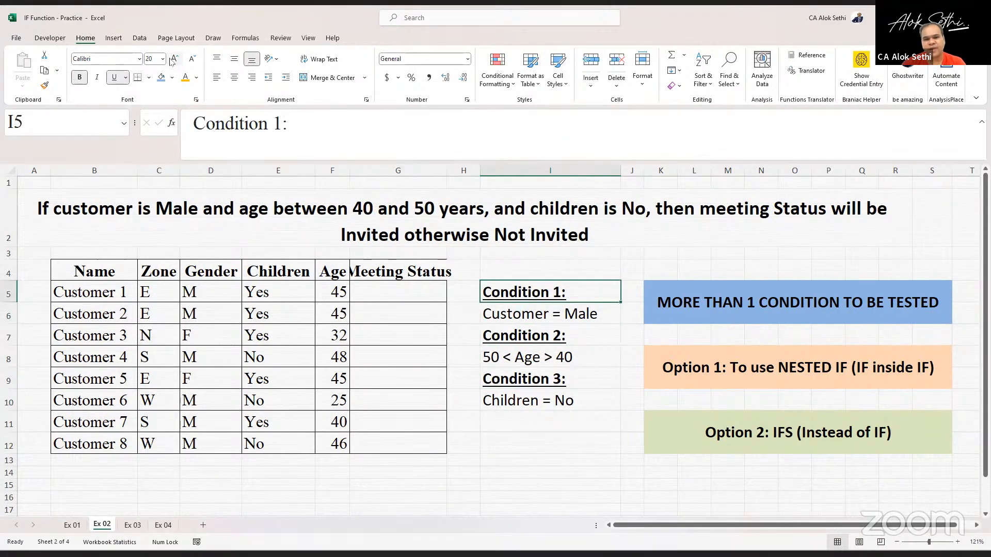
{"action": "key", "text": "Down"}
{"action": "key", "text": "Down"}
{"action": "key", "text": "Down"}
{"action": "key", "text": "Down"}
{"action": "key", "text": "Down"}
{"action": "key", "text": "Down"}
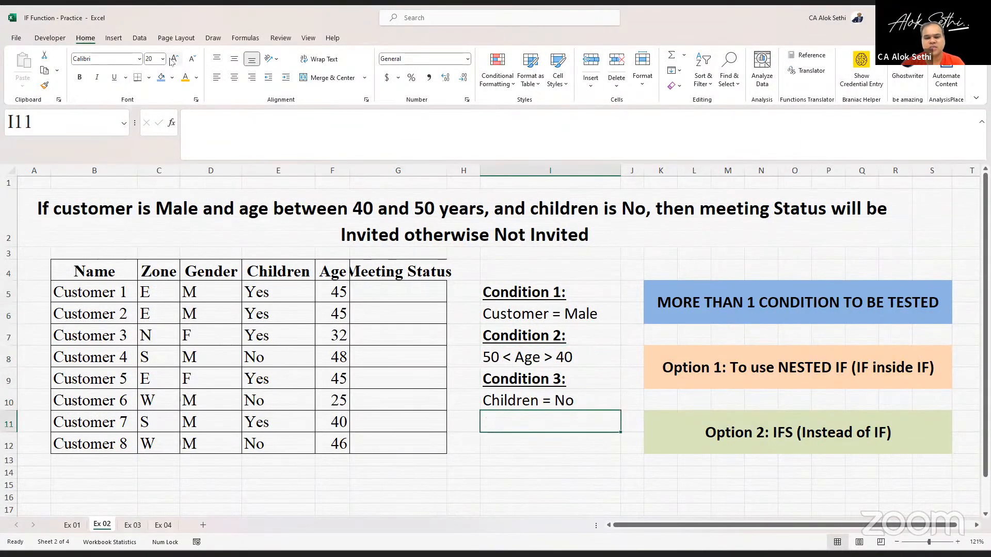
- Enter All Conditions are met in cell I11 and make it bold
{"action": "type", "text": "All Con"}
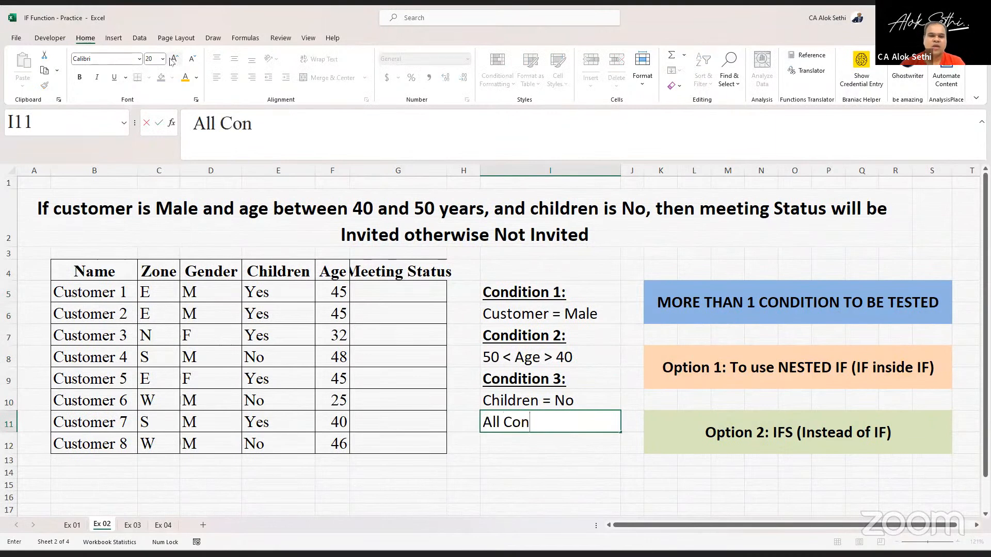
{"action": "type", "text": "dition"}
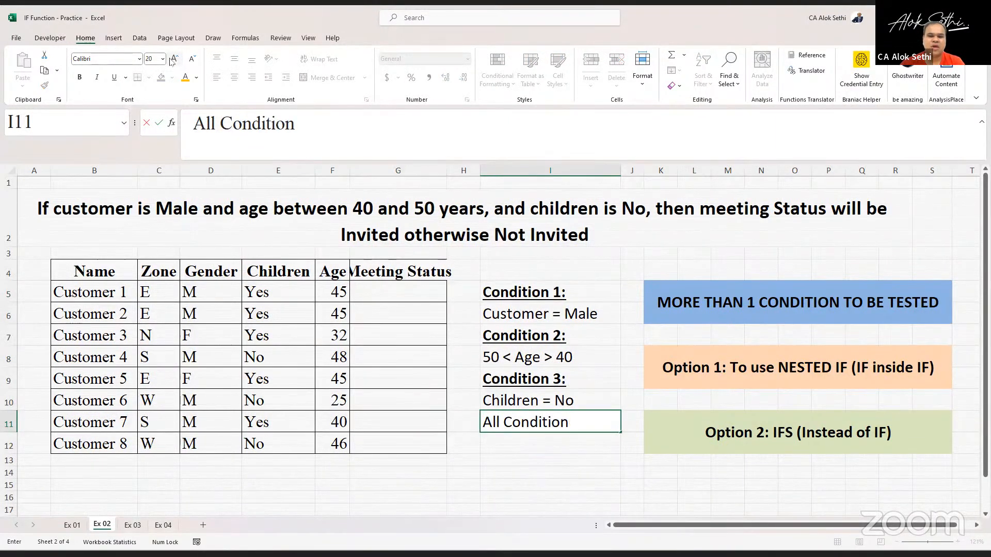
{"action": "type", "text": "s are met"}
{"action": "key", "text": "Return"}
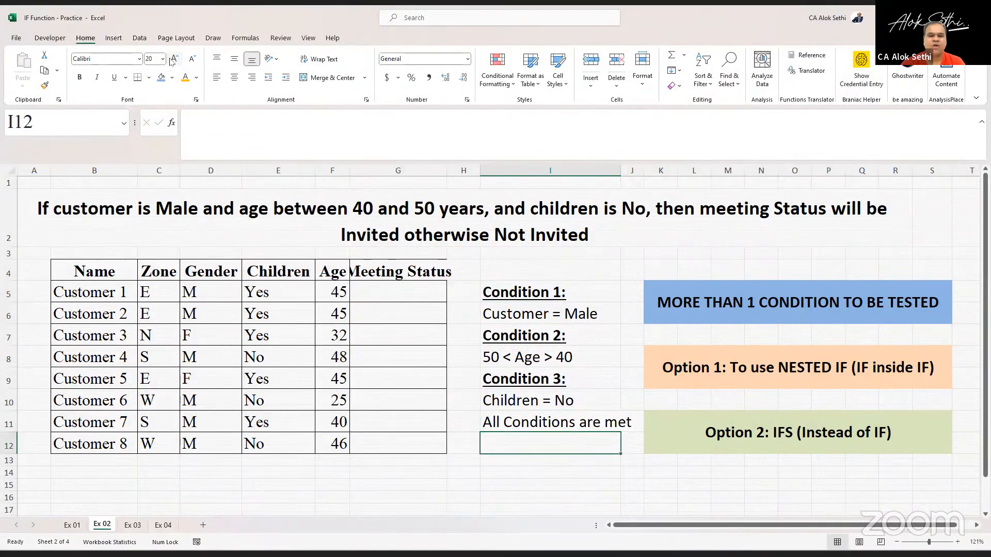
{"action": "key", "text": "Up"}
{"action": "key", "text": "ctrl+b"}
{"action": "key", "text": "Down"}
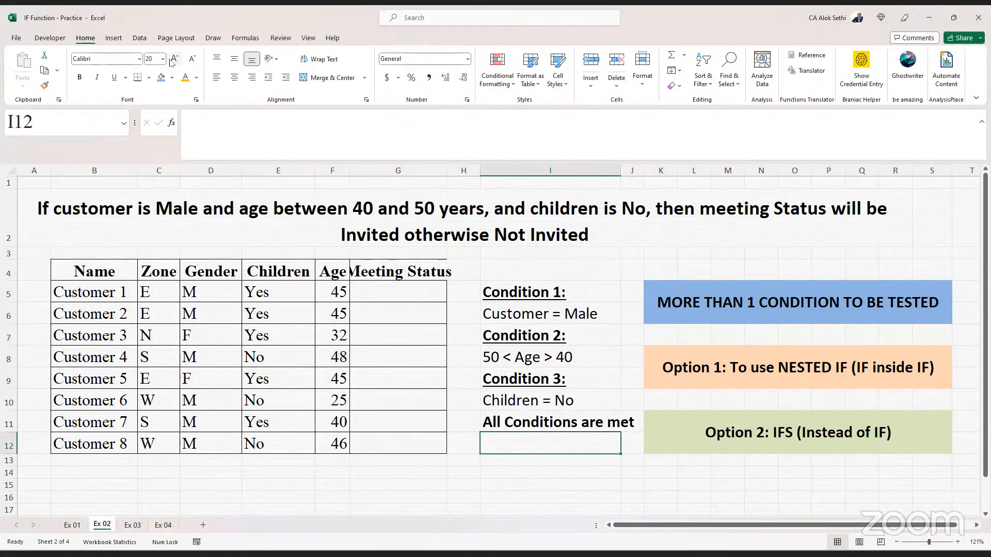
- Enter Invited for Meeting in cell I12
{"action": "type", "text": "In"}
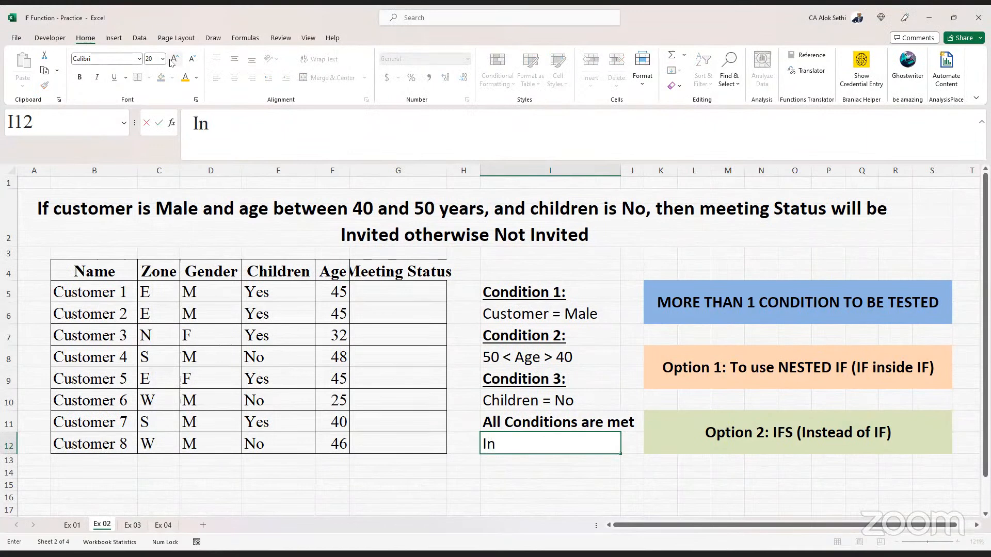
{"action": "type", "text": "vite for"}
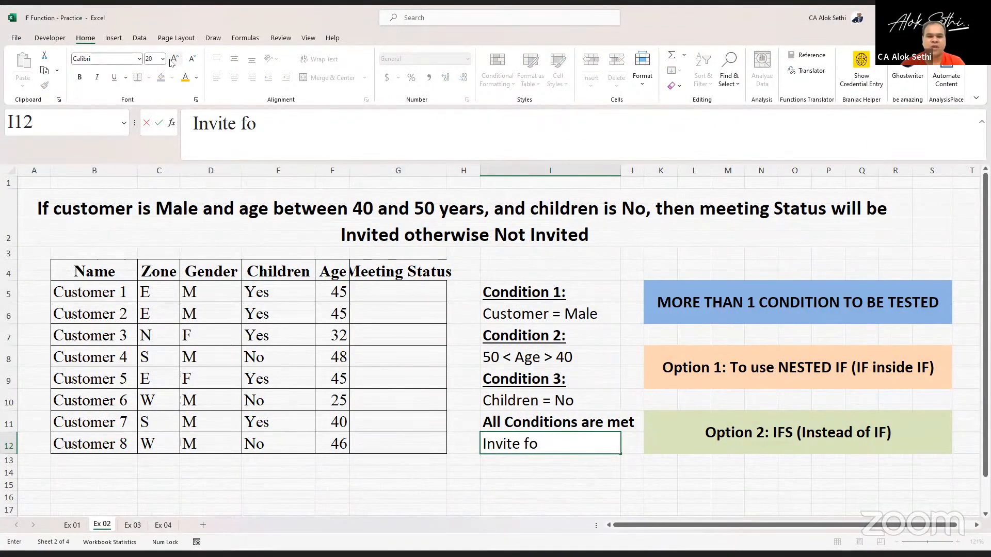
{"action": "key", "text": "BackSpace"}
{"action": "key", "text": "BackSpace"}
{"action": "key", "text": "BackSpace"}
{"action": "type", "text": "d"}
{"action": "key", "text": "Return"}
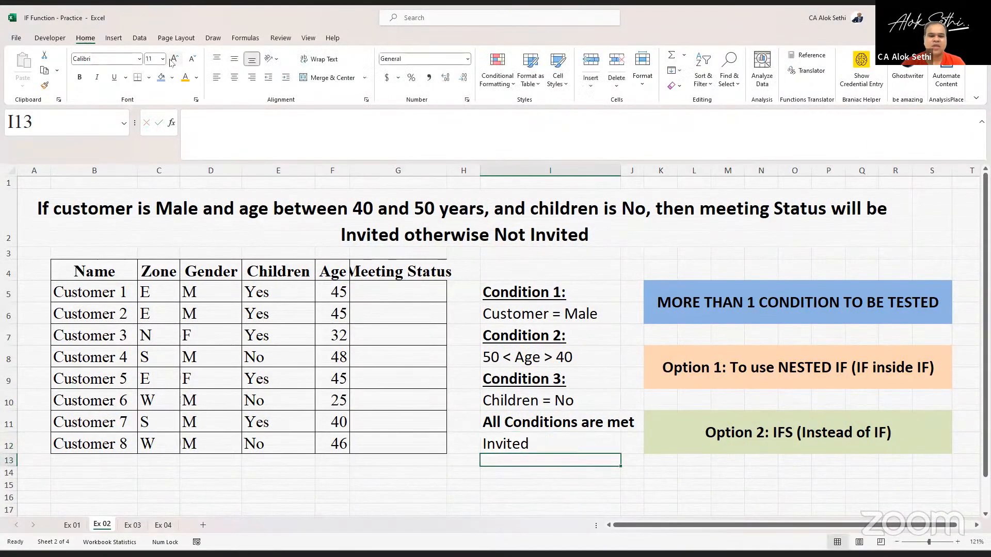
{"action": "key", "text": "Up"}
{"action": "key", "text": "F2"}
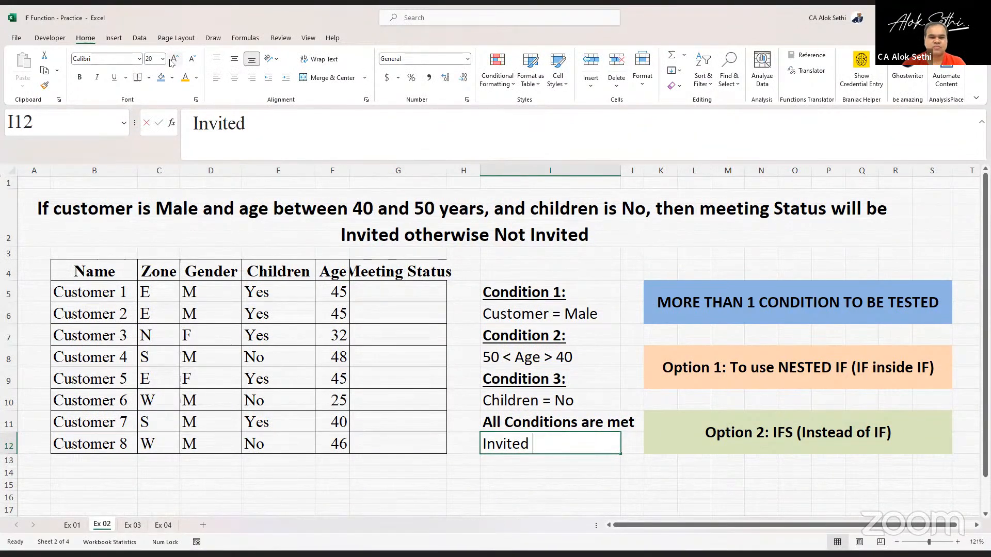
{"action": "type", "text": "for Me"}
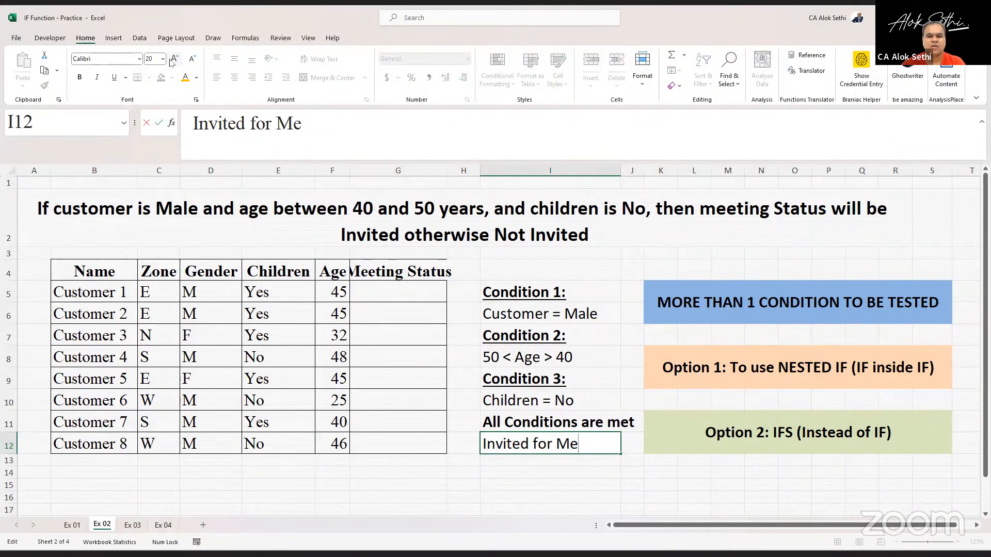
{"action": "type", "text": "eting"}
{"action": "key", "text": "Return"}
- Fill cell I12 with the standard orange color
{"action": "key", "text": "Up"}
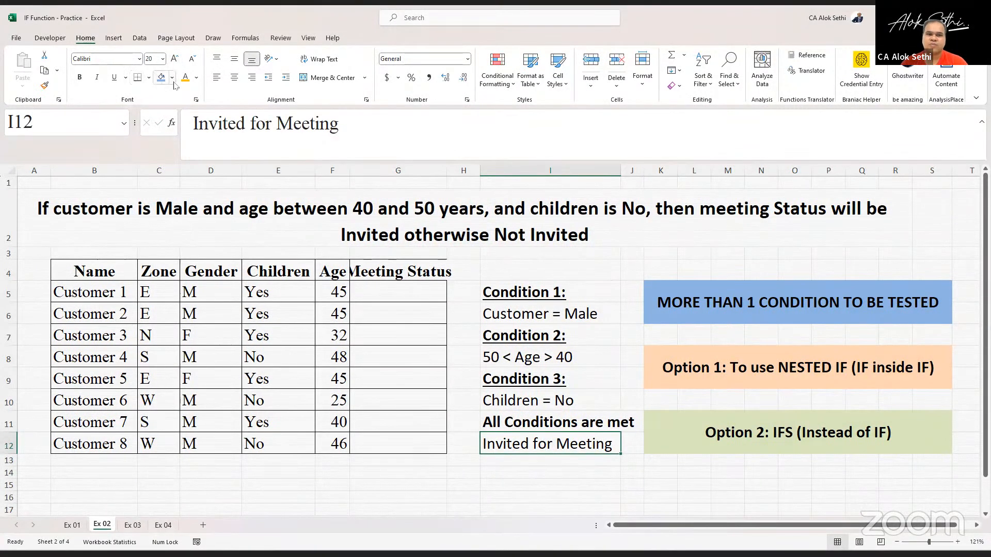
{"action": "left_click", "coordinate": [172, 78]}
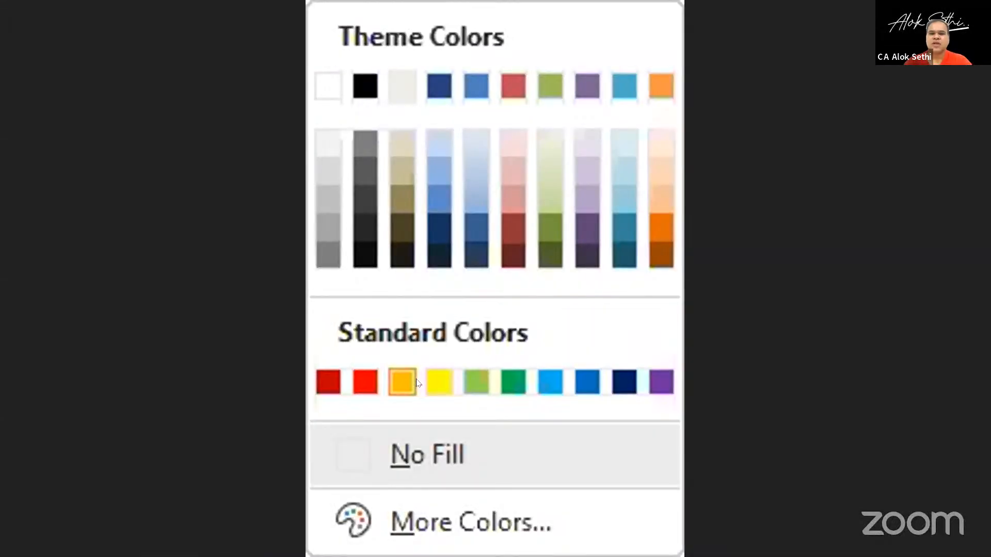
{"action": "left_click", "coordinate": [413, 382]}
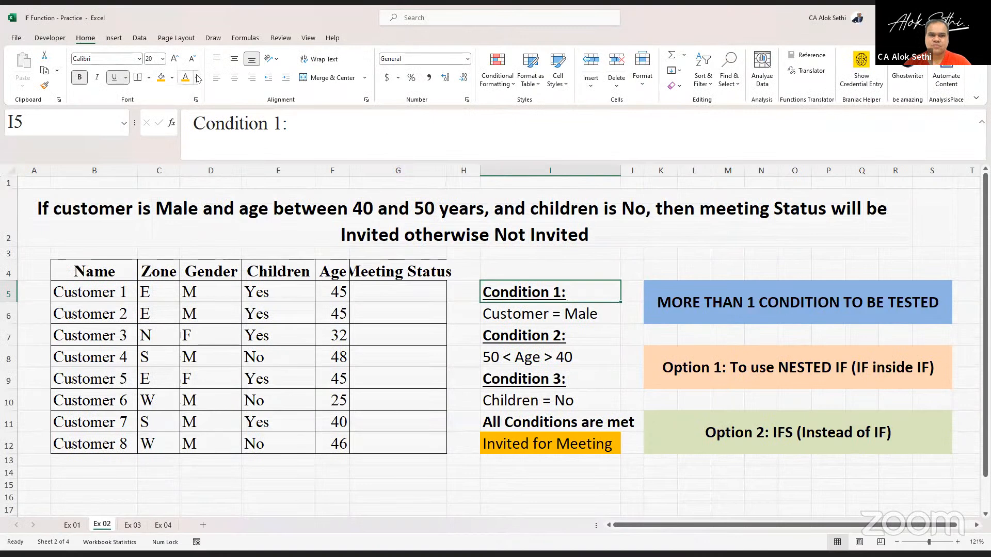
- Fill cell I5 (Condition 1 heading) with a blue theme color
{"action": "left_click", "coordinate": [197, 77]}
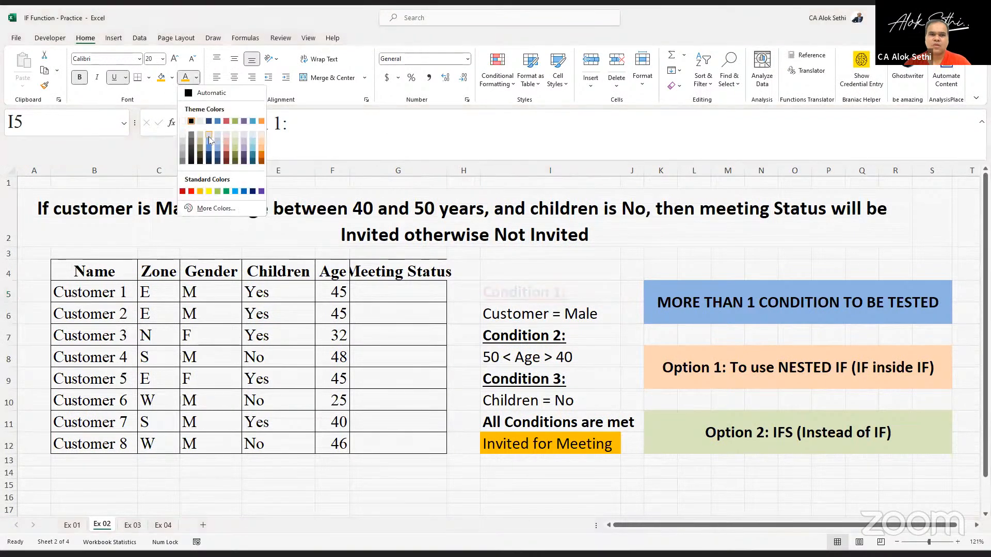
{"action": "key", "text": "Escape"}
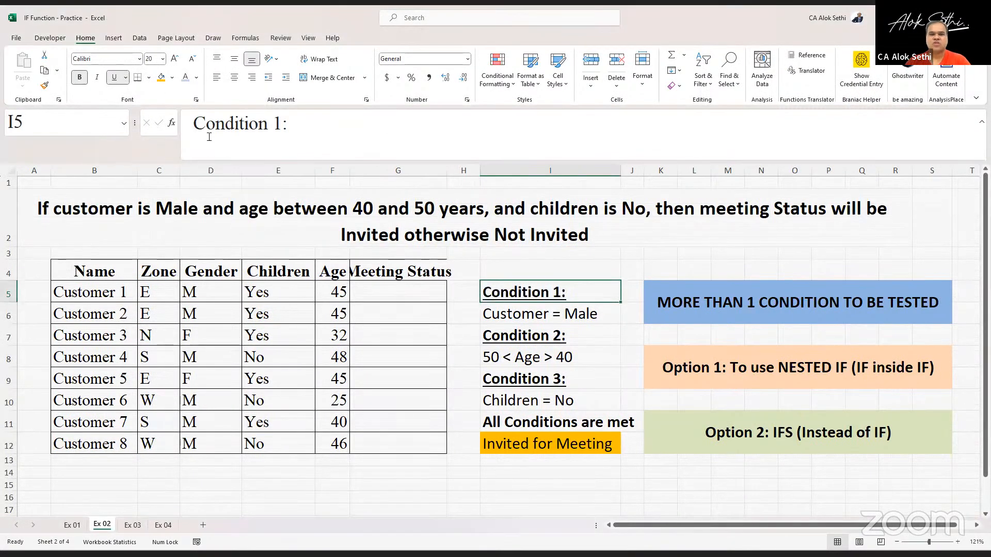
{"action": "left_click", "coordinate": [174, 78]}
{"action": "left_click", "coordinate": [194, 107]}
- Fill cell I7 (Condition 2 heading) with a light lavender theme color
{"action": "key", "text": "Down"}
{"action": "key", "text": "Down"}
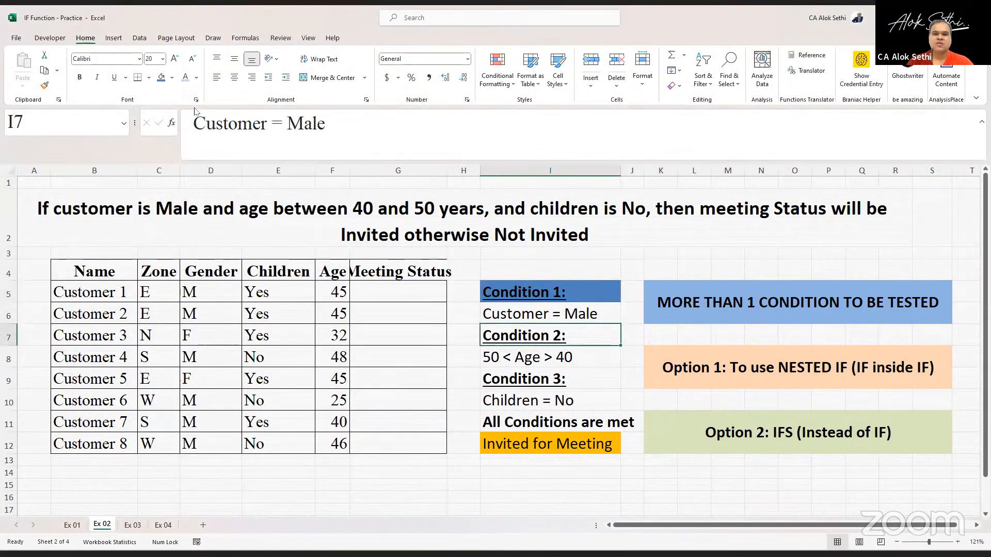
{"action": "left_click", "coordinate": [172, 77]}
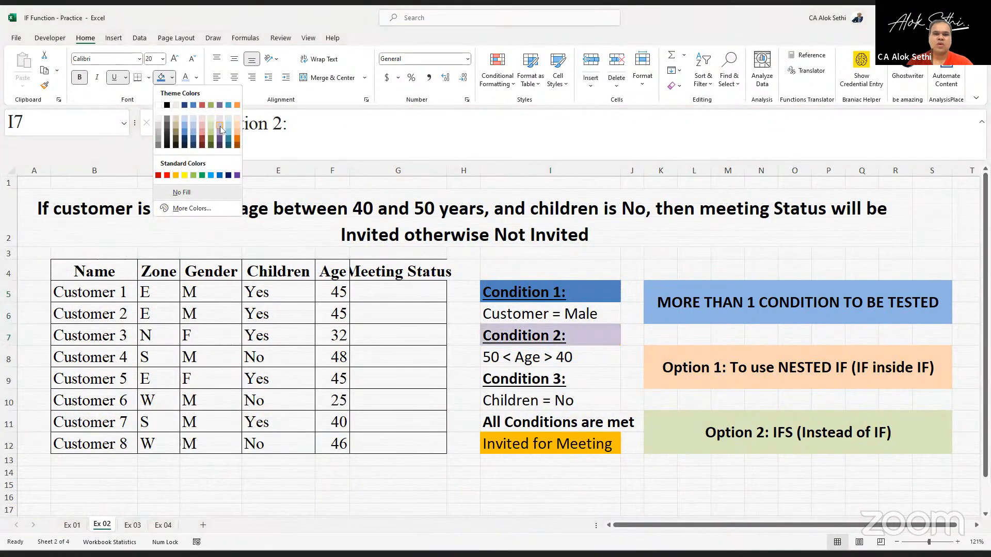
{"action": "left_click", "coordinate": [221, 128]}
- Fill cell I9 (Condition 3 heading) with a light orange theme color
{"action": "key", "text": "Down"}
{"action": "key", "text": "Down"}
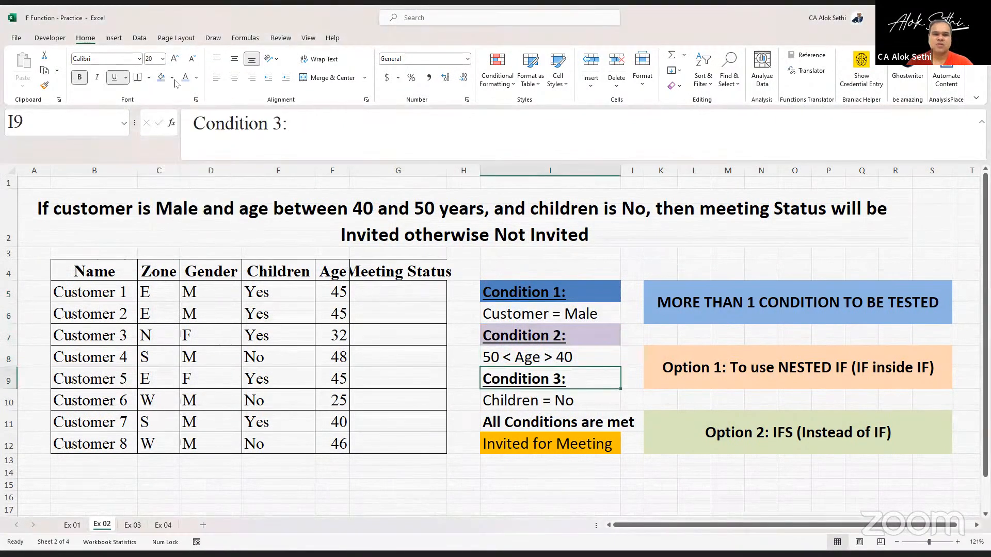
{"action": "left_click", "coordinate": [173, 79]}
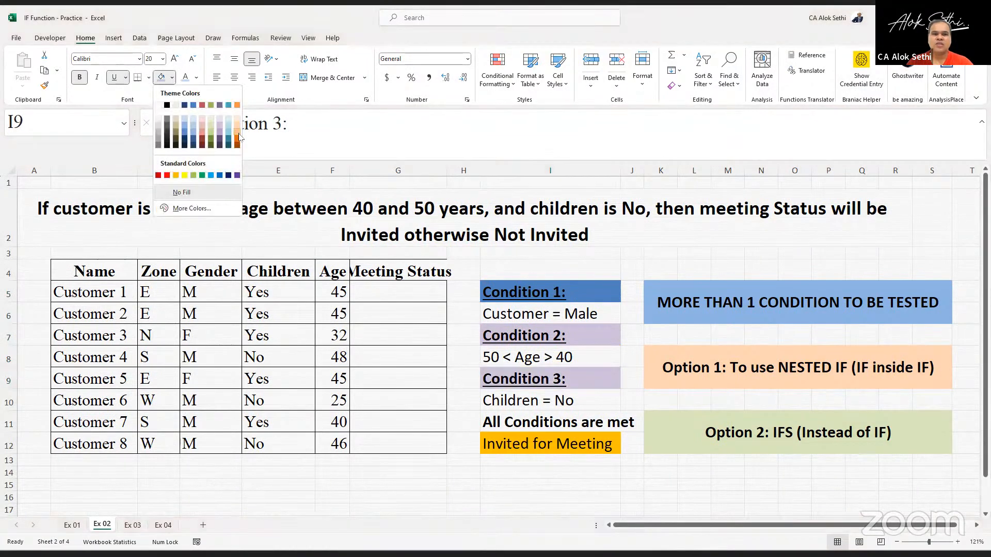
{"action": "left_click", "coordinate": [239, 136]}
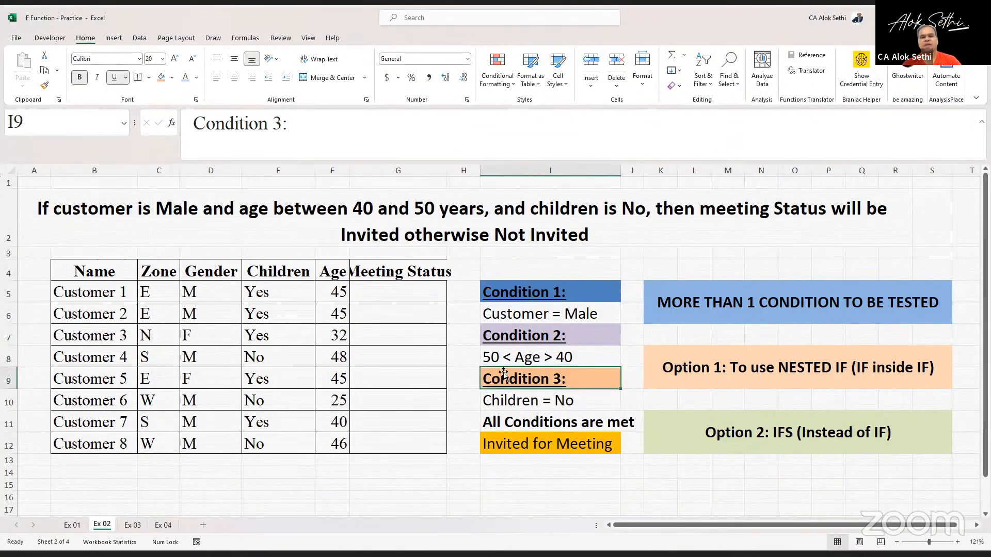
- Widen column G slightly to fit the Meeting Status header
{"action": "left_click", "coordinate": [509, 438]}
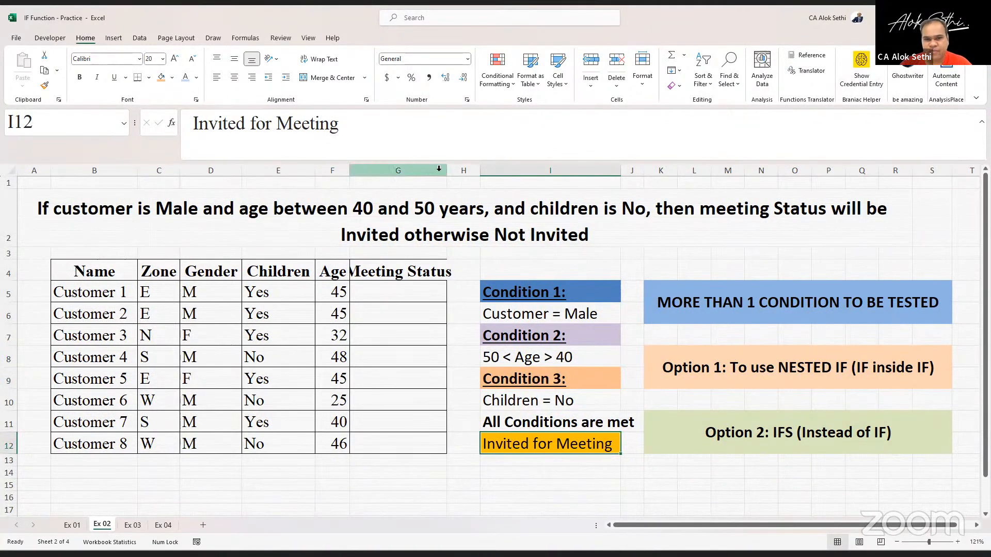
{"action": "left_click_drag", "start_coordinate": [446, 171], "coordinate": [459, 172]}
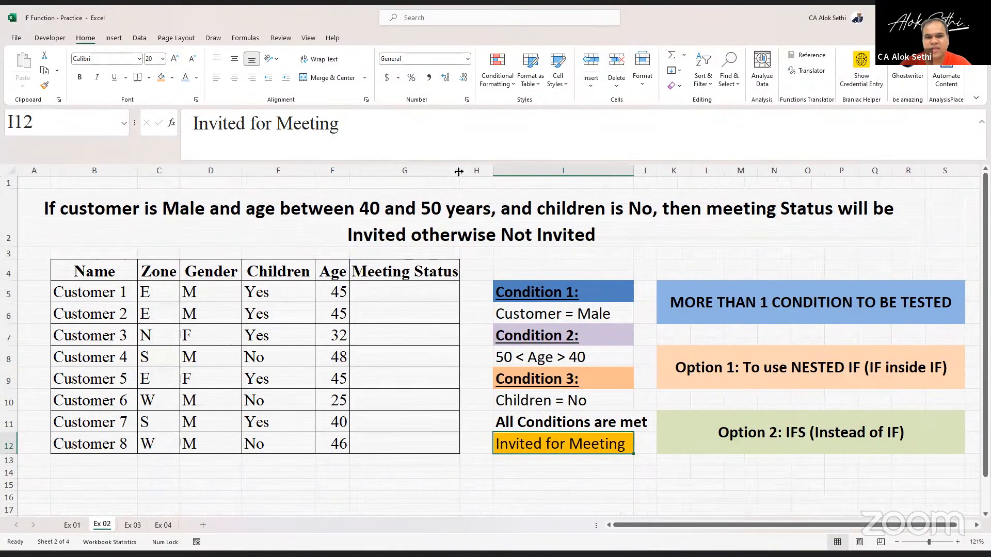
- Enter the heading AND in cell I4 and enlarge its font size to 26
{"action": "left_click", "coordinate": [430, 286]}
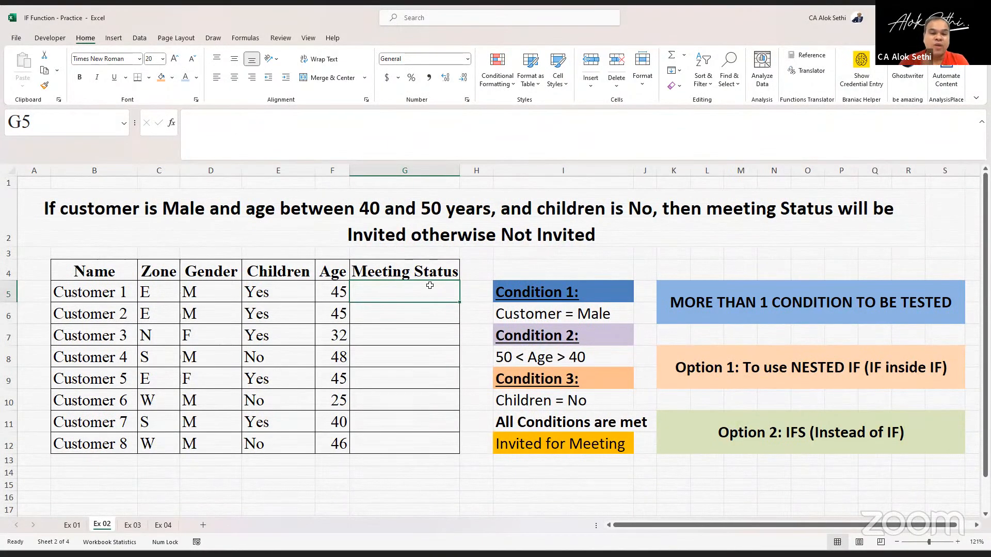
{"action": "key", "text": "Up"}
{"action": "key", "text": "Right"}
{"action": "key", "text": "Right"}
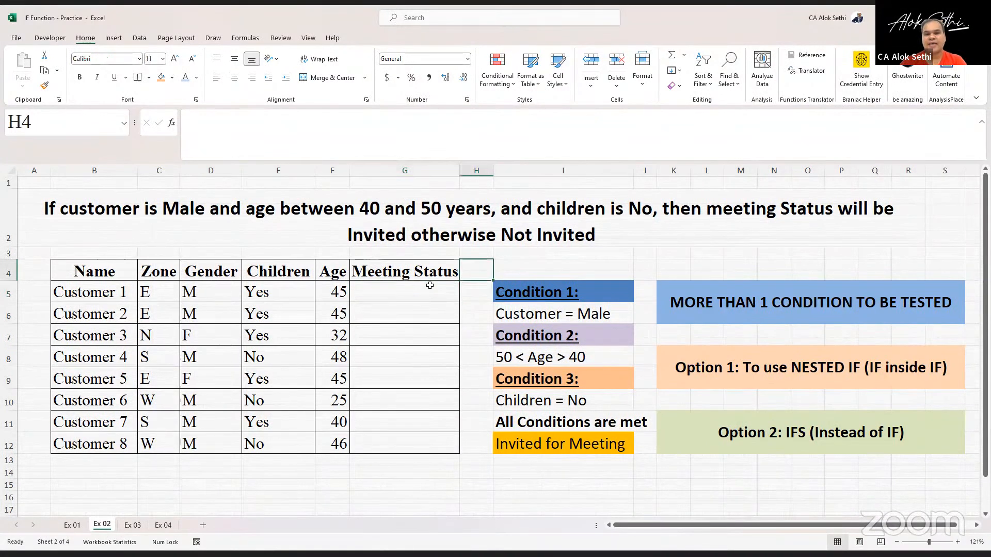
{"action": "type", "text": "an"}
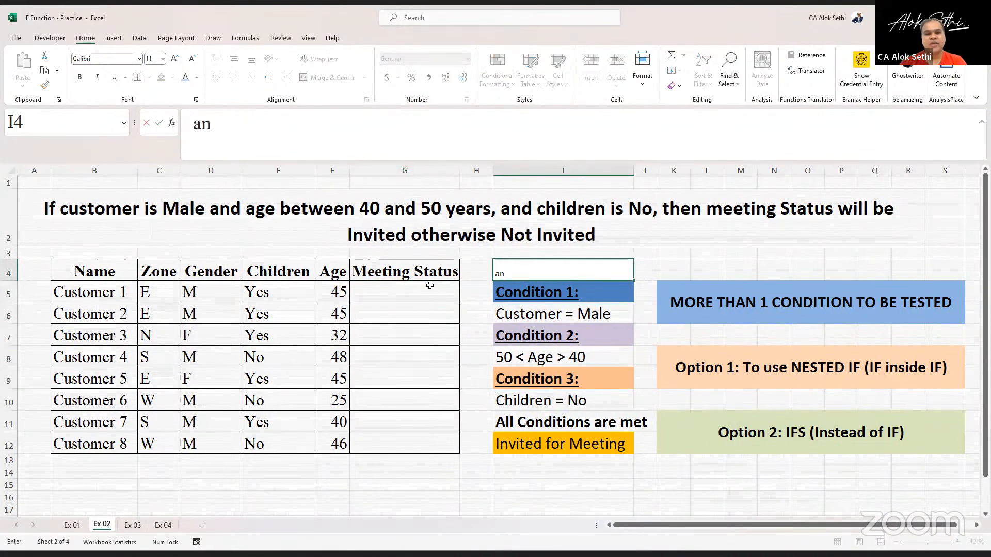
{"action": "key", "text": "BackSpace"}
{"action": "key", "text": "BackSpace"}
{"action": "key", "text": "Caps_Lock"}
{"action": "type", "text": "AND"}
{"action": "key", "text": "Return"}
{"action": "key", "text": "Up"}
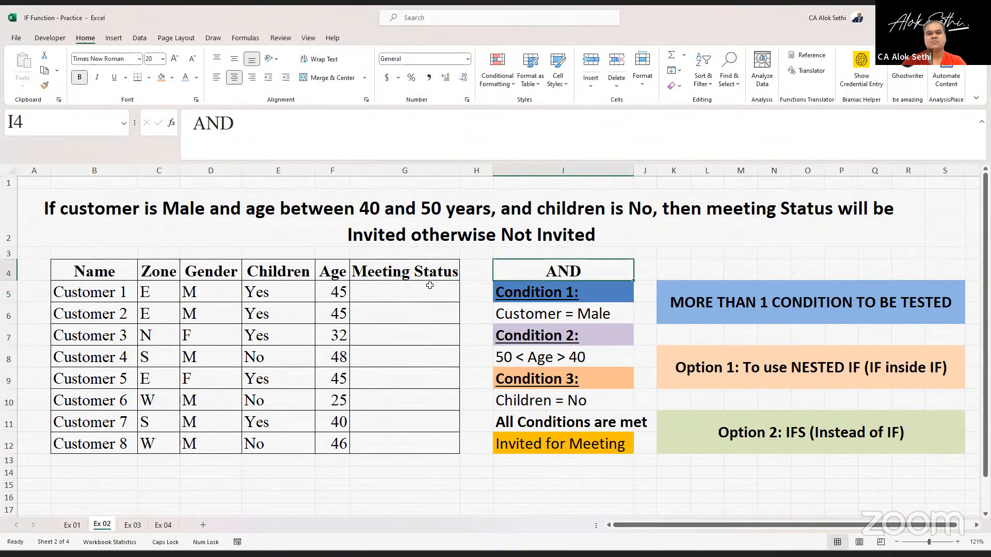
{"action": "left_click", "coordinate": [175, 58]}
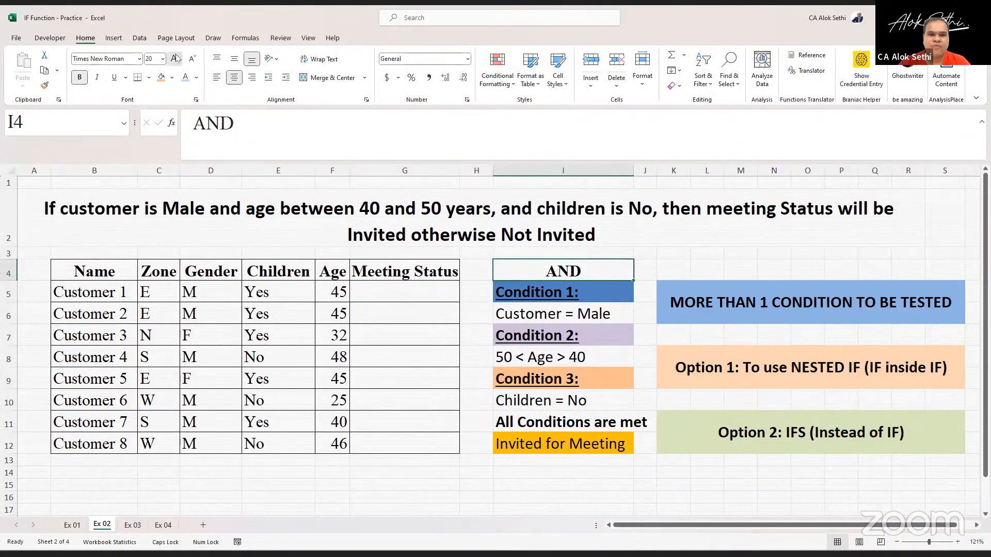
{"action": "left_click", "coordinate": [174, 58]}
{"action": "left_click", "coordinate": [174, 59]}
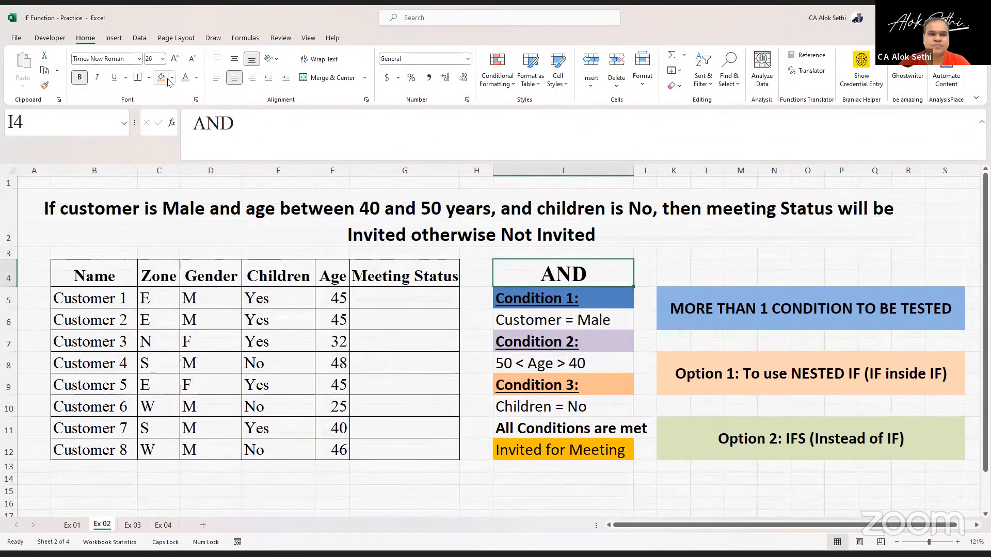
- Fill cell I4 with a light pink theme color and apply a thick outside border
{"action": "left_click", "coordinate": [167, 80]}
{"action": "left_click", "coordinate": [171, 80]}
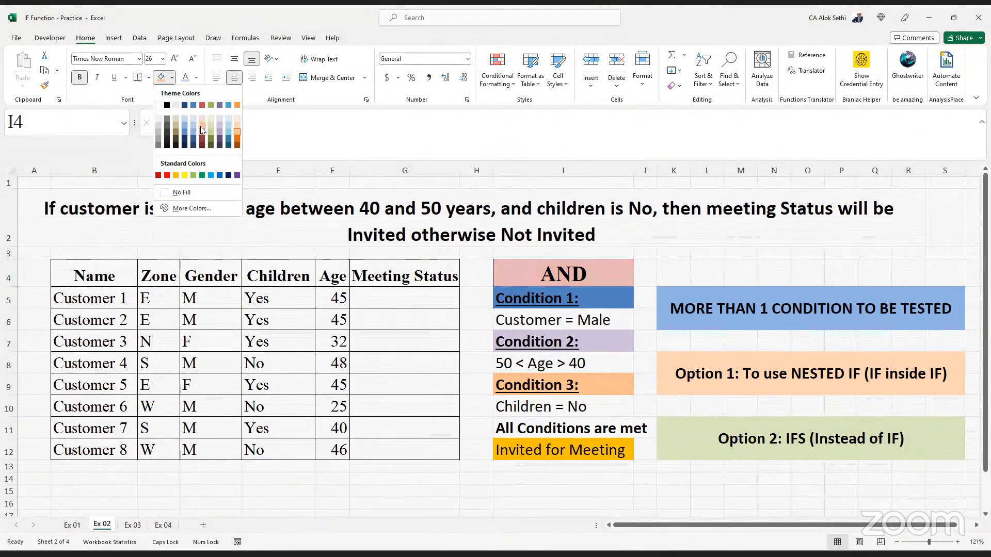
{"action": "left_click", "coordinate": [200, 125]}
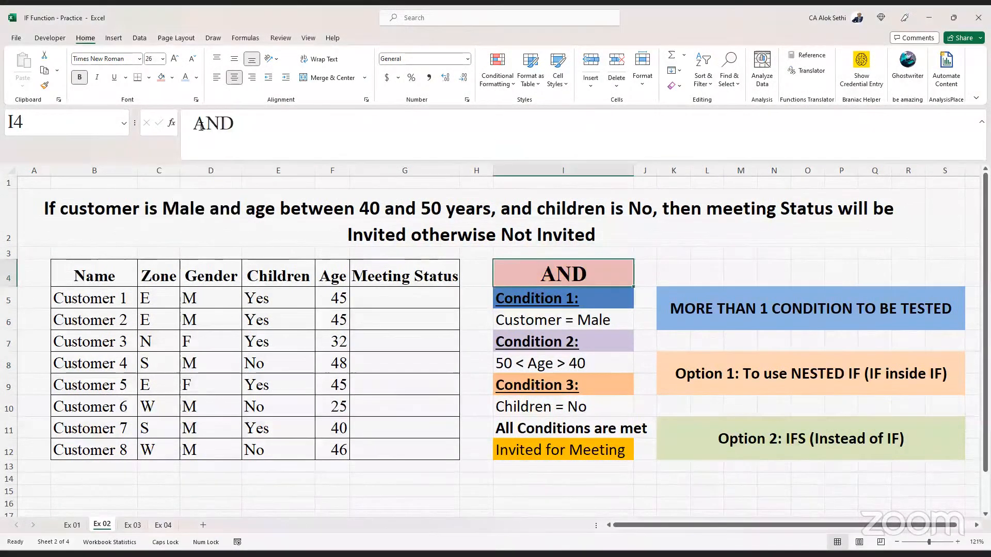
{"action": "left_click", "coordinate": [149, 78]}
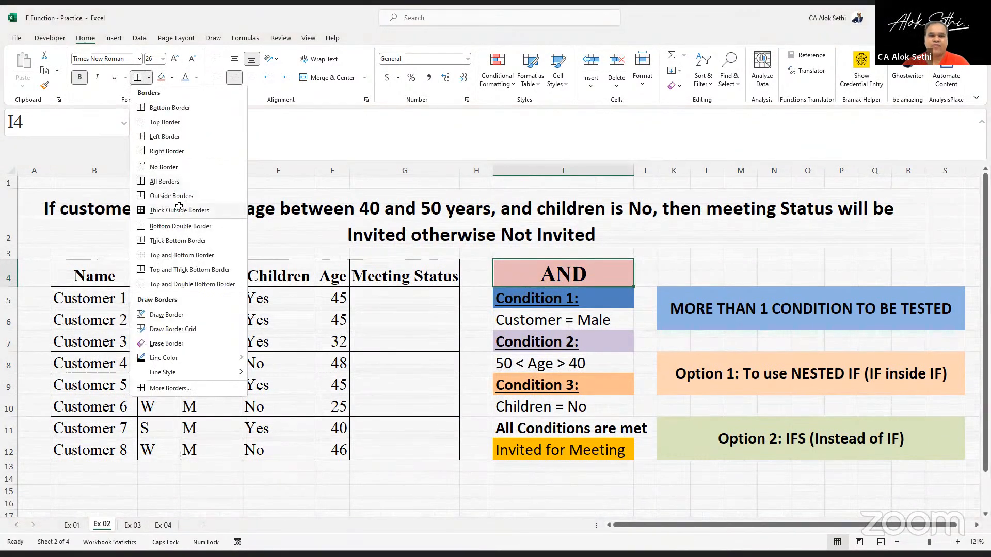
{"action": "left_click", "coordinate": [178, 210]}
{"action": "left_click", "coordinate": [703, 273]}
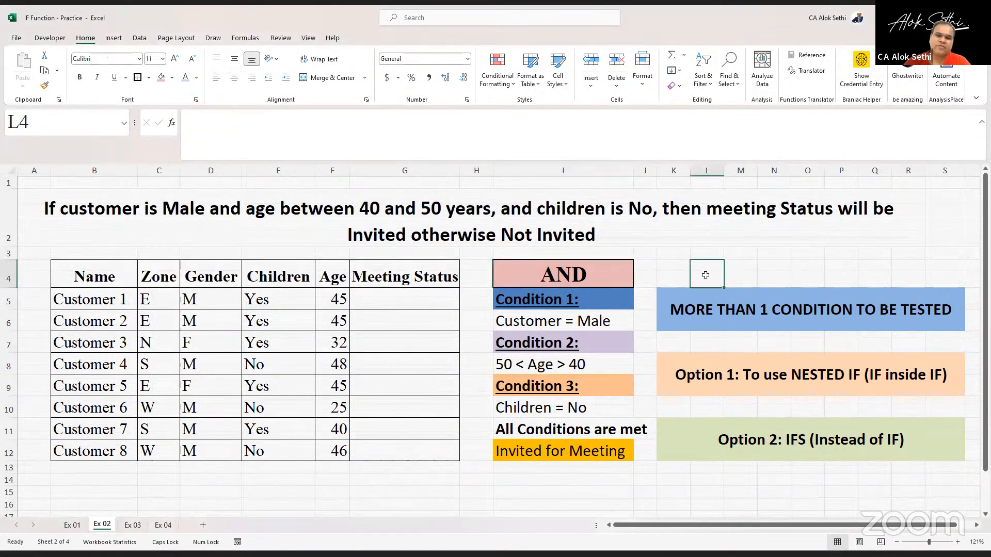
{"action": "left_click", "coordinate": [683, 270]}
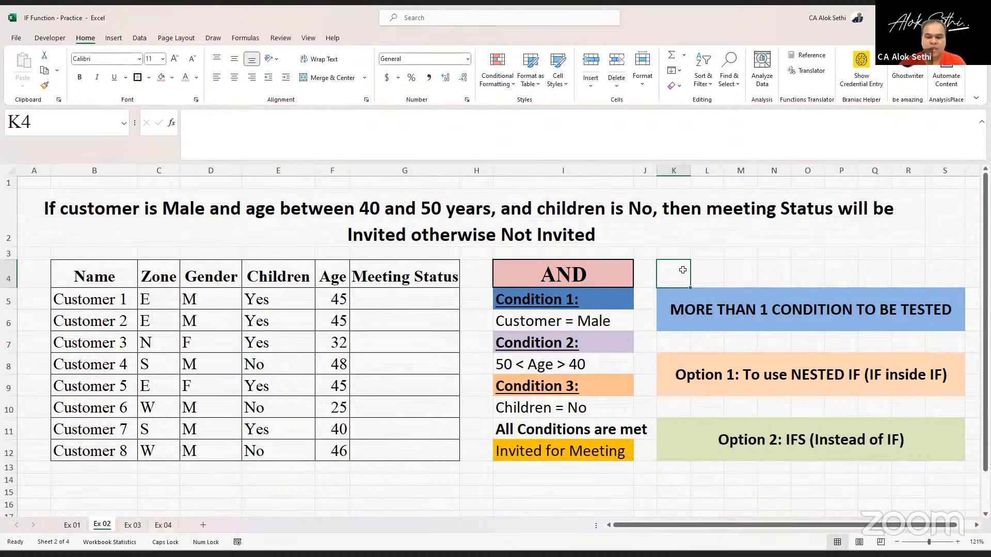
{"action": "type", "text": "=A"}
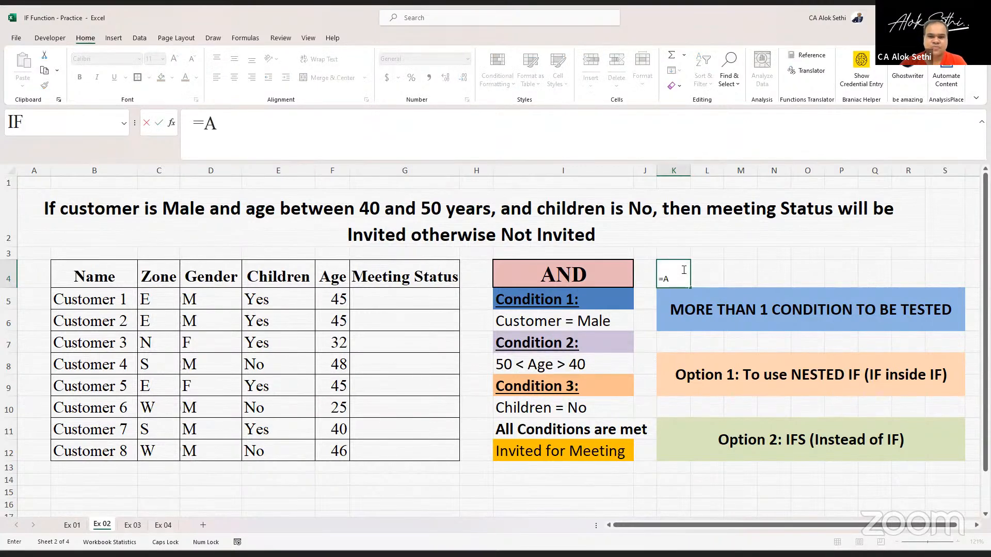
{"action": "type", "text": "ND"}
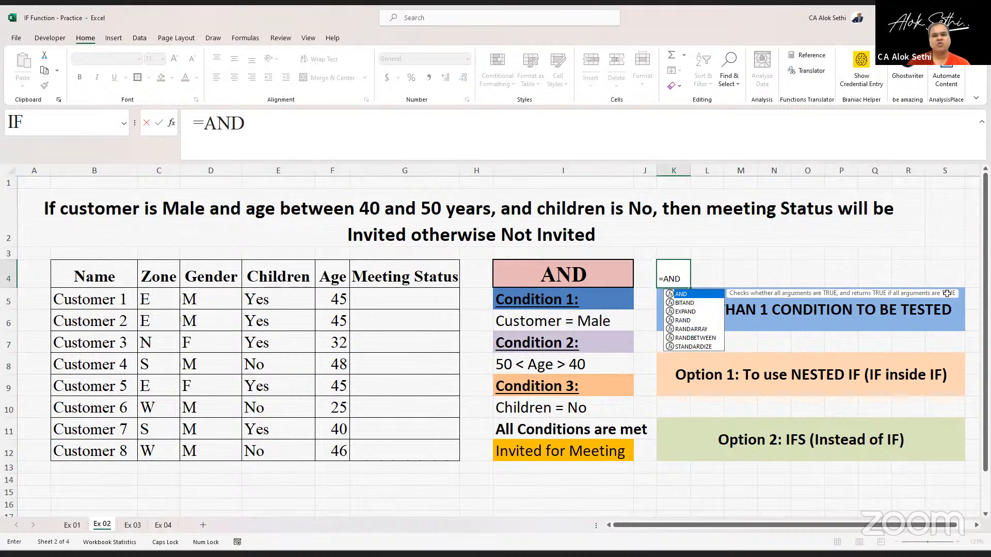
{"action": "key", "text": "Escape"}
- Start an AND formula in G5 with the first condition that D5 equals "M"
{"action": "left_click", "coordinate": [363, 299]}
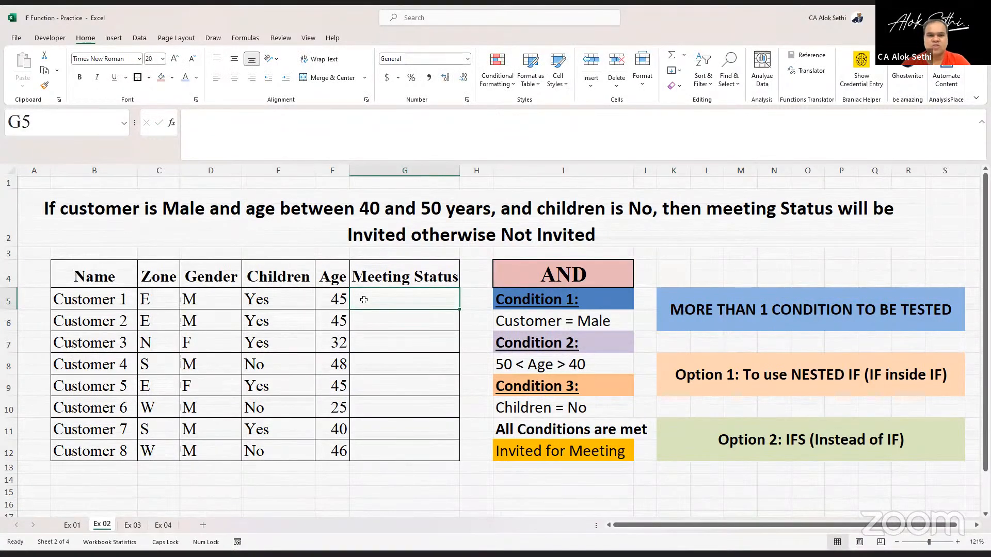
{"action": "left_click", "coordinate": [303, 146]}
{"action": "type", "text": "="}
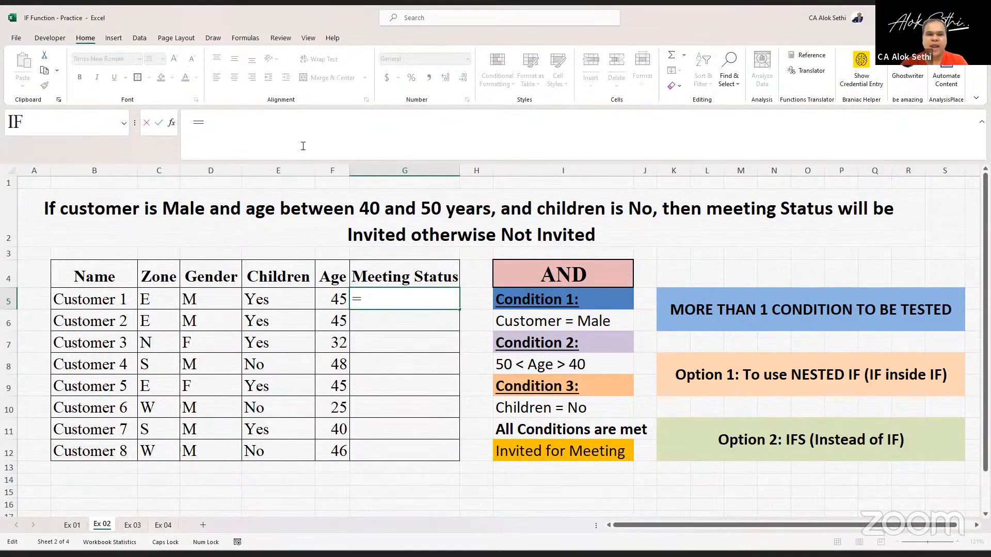
{"action": "type", "text": "AND("}
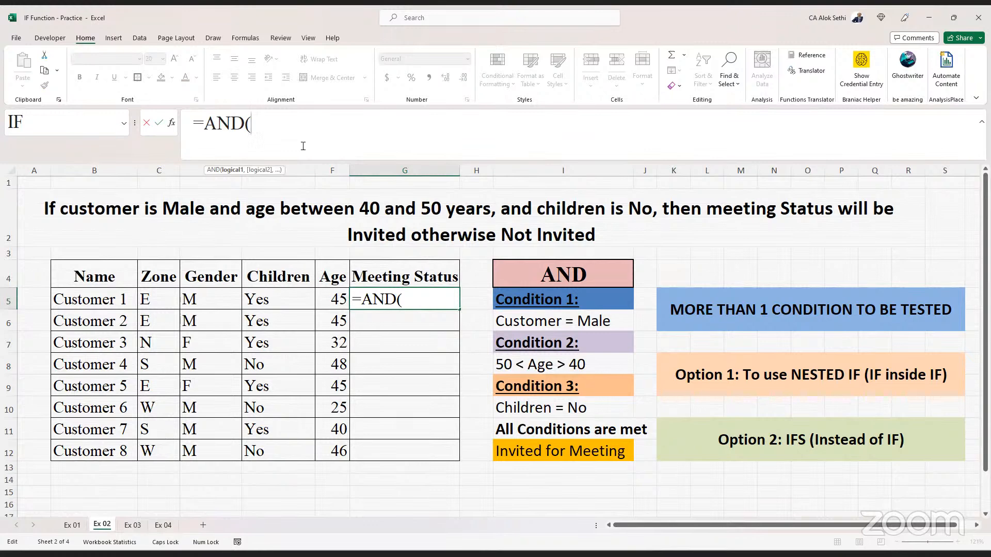
{"action": "left_click", "coordinate": [196, 300]}
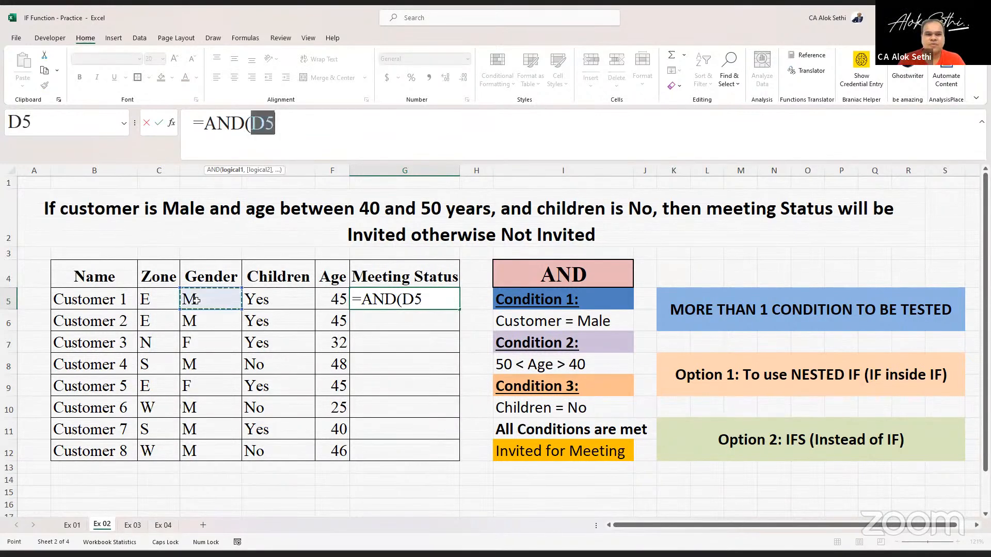
{"action": "left_click", "coordinate": [290, 122]}
{"action": "type", "text": "="}
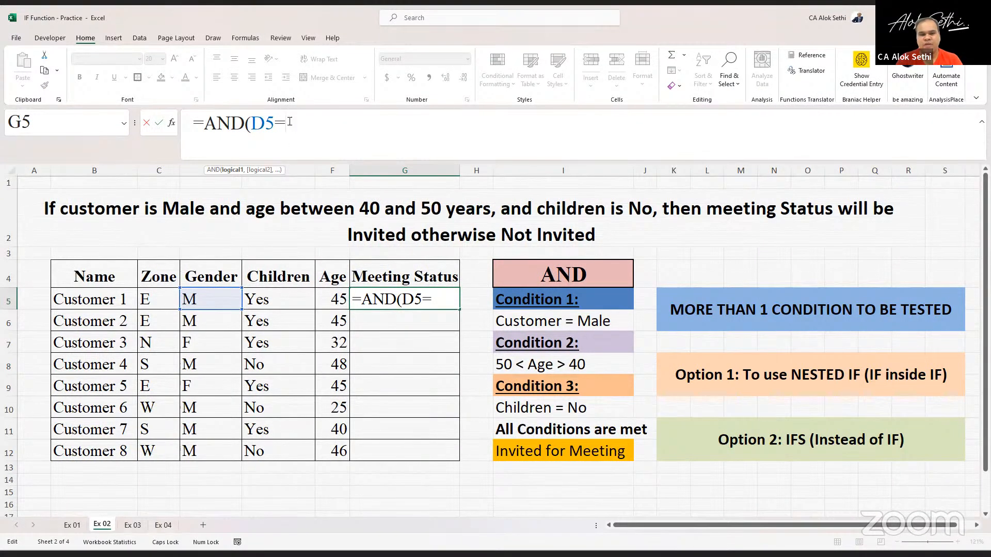
{"action": "type", "text": "\""}
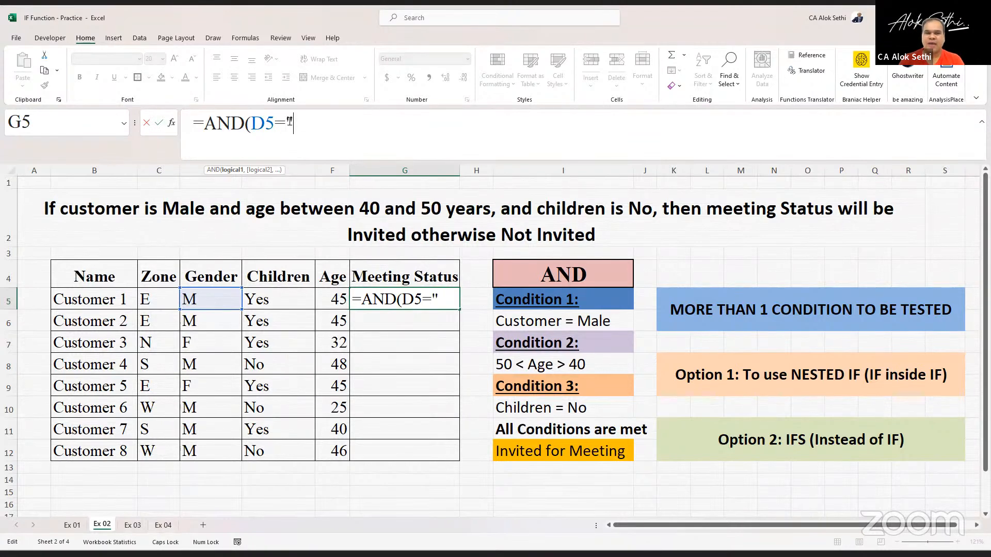
{"action": "type", "text": "M\""}
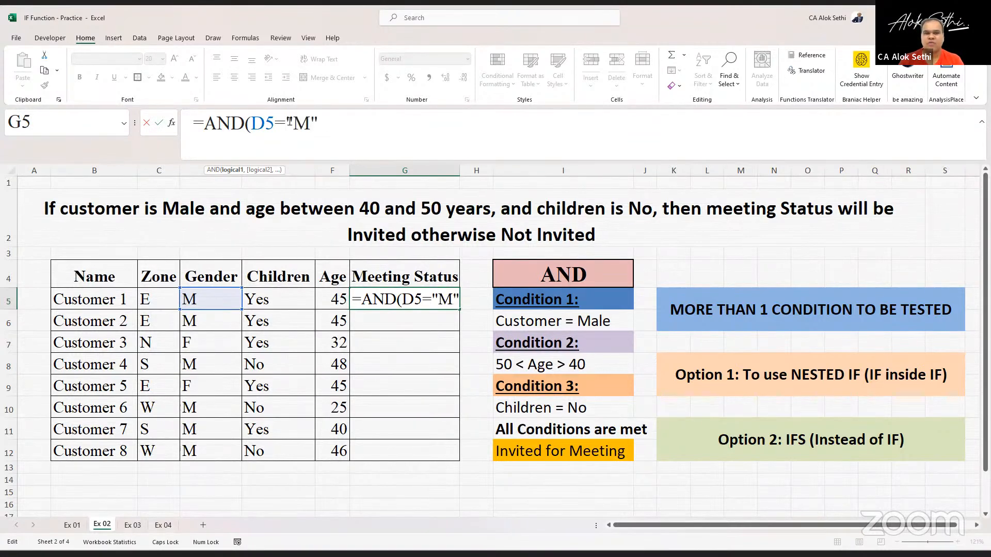
{"action": "type", "text": ","}
- Extend the AND formula in G5 with the age conditions F5>40 and F5<50
{"action": "key", "text": "Caps_Lock"}
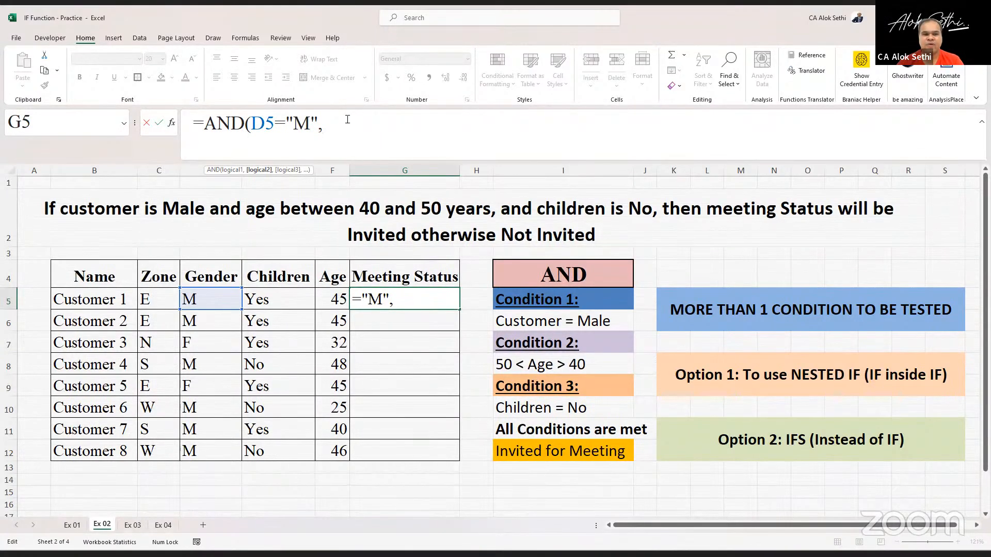
{"action": "type", "text": "f5"}
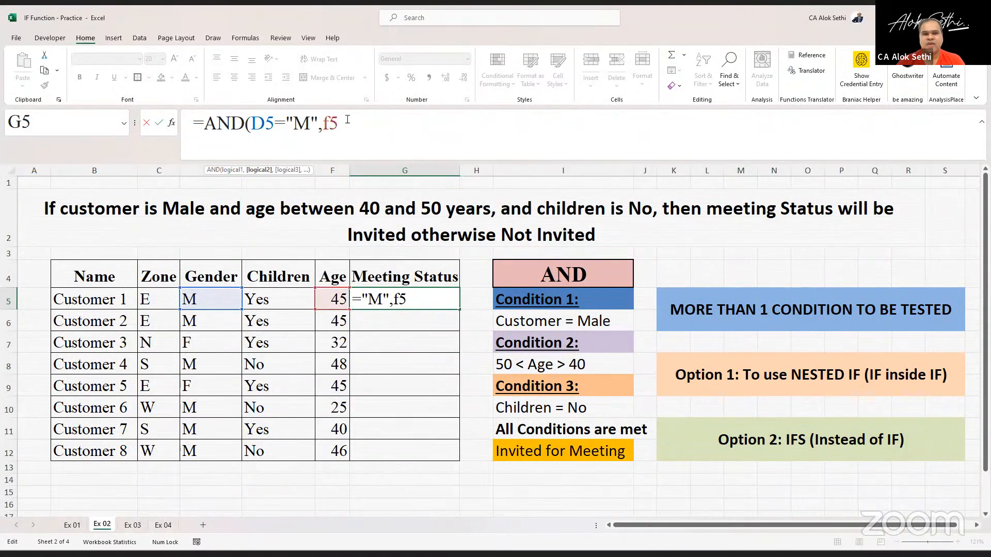
{"action": "key", "text": "BackSpace"}
{"action": "key", "text": "BackSpace"}
{"action": "key", "text": "Caps_Lock"}
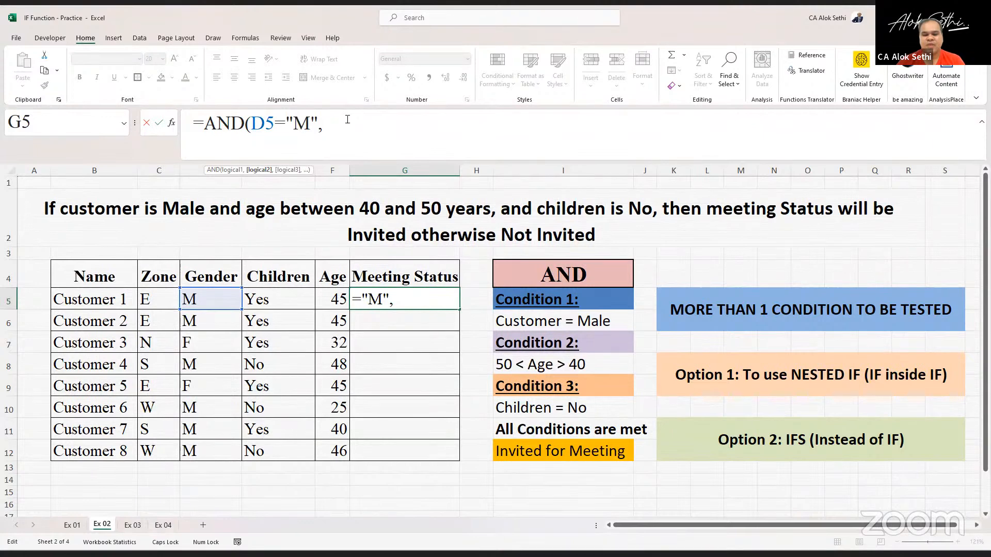
{"action": "type", "text": "F5>"}
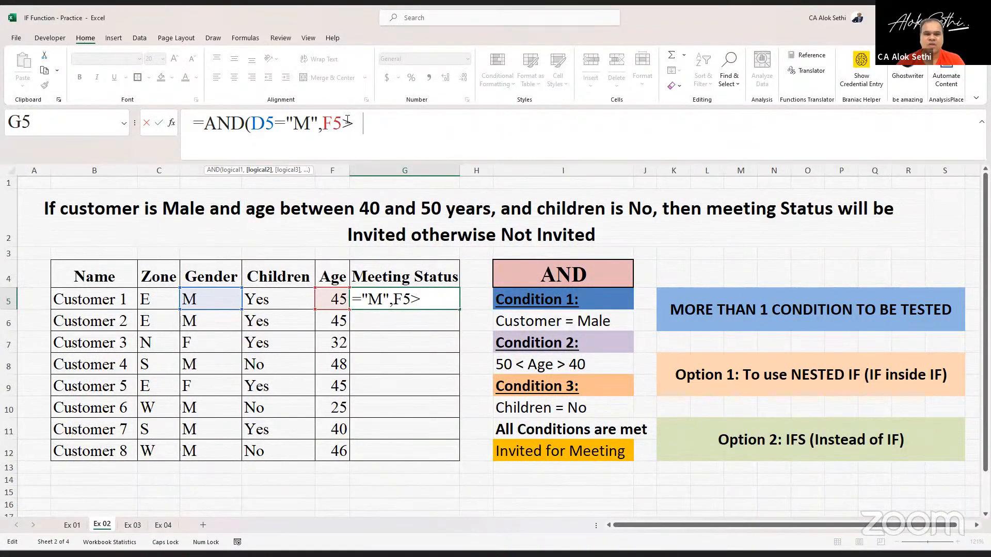
{"action": "type", "text": "40,"}
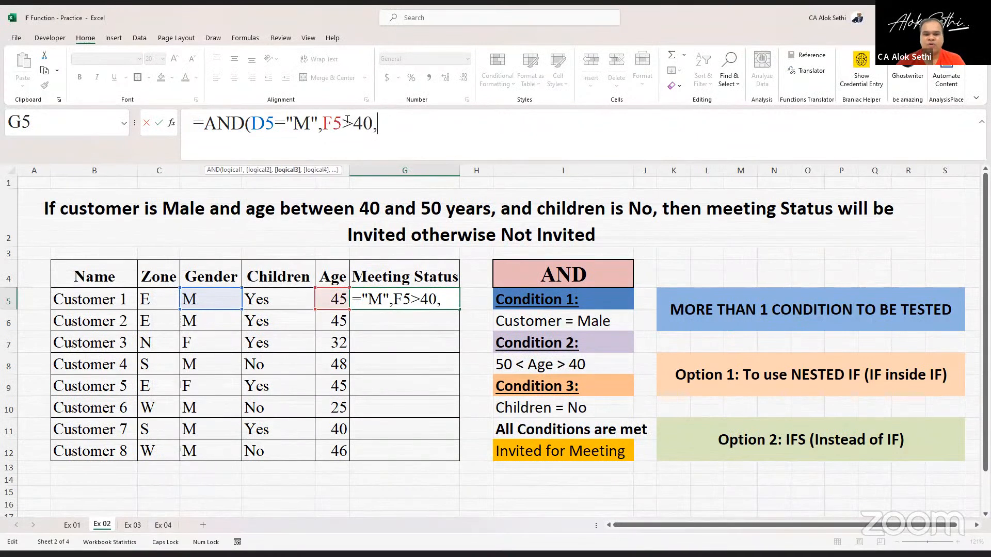
{"action": "type", "text": "F5<"}
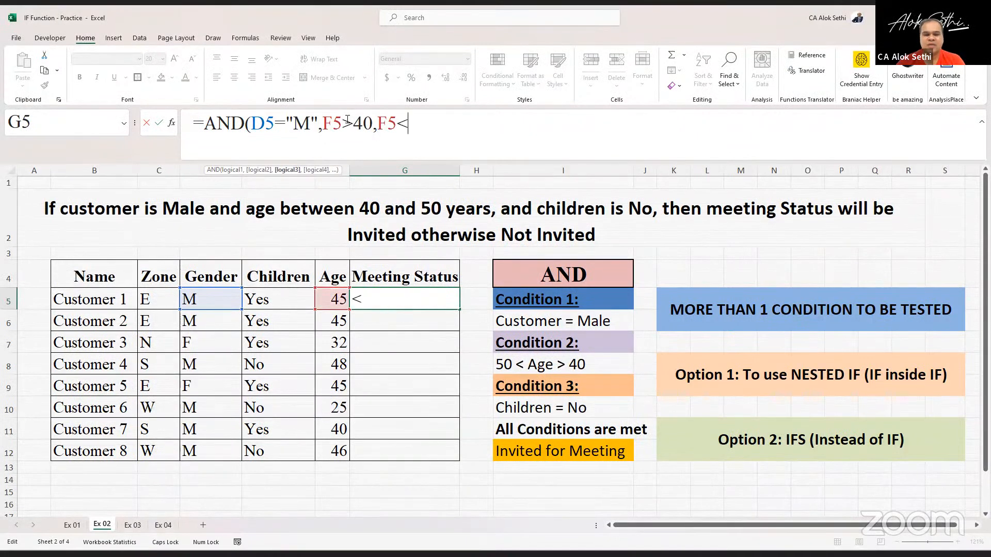
{"action": "type", "text": "50"}
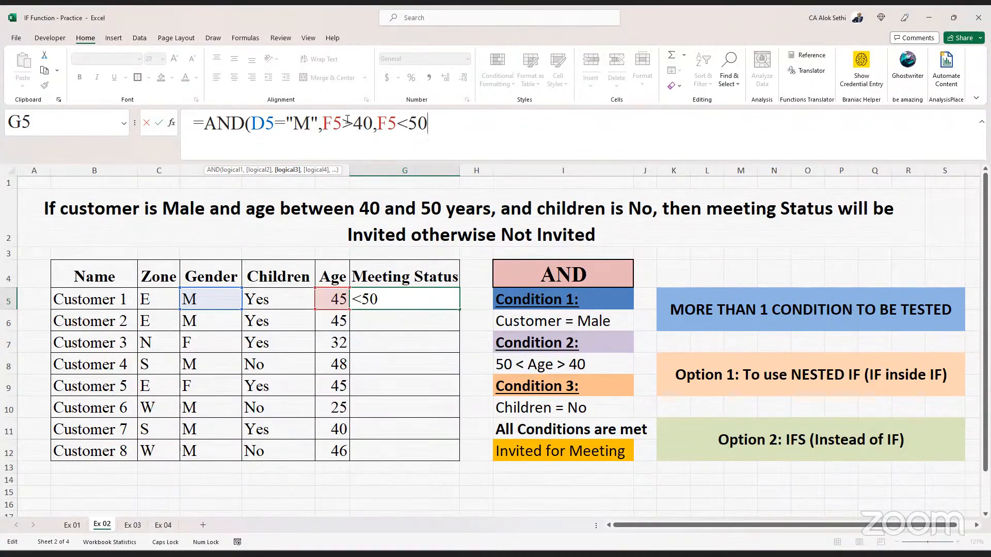
{"action": "type", "text": ","}
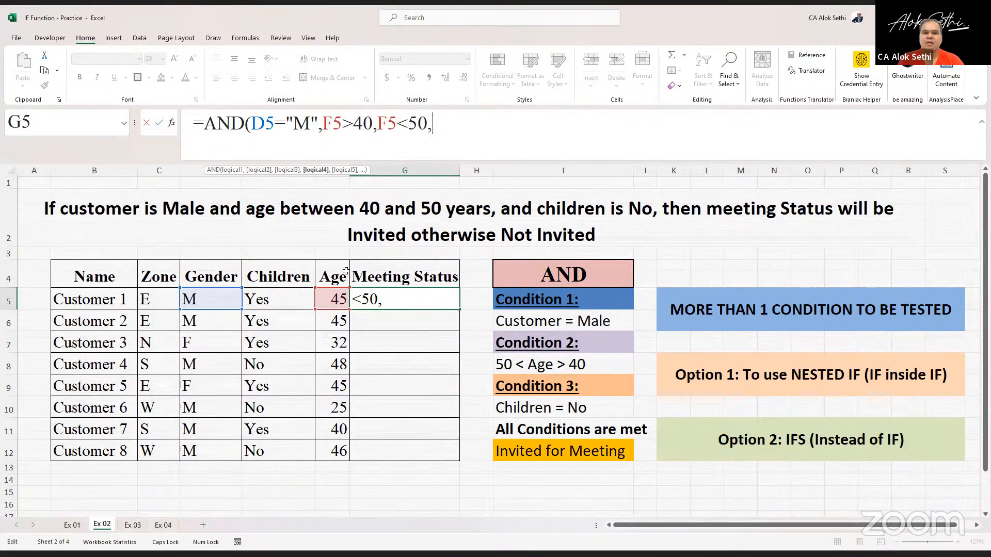
- Add the final condition that E5 equals "No", close the AND formula and enter it in G5
{"action": "left_click", "coordinate": [288, 299]}
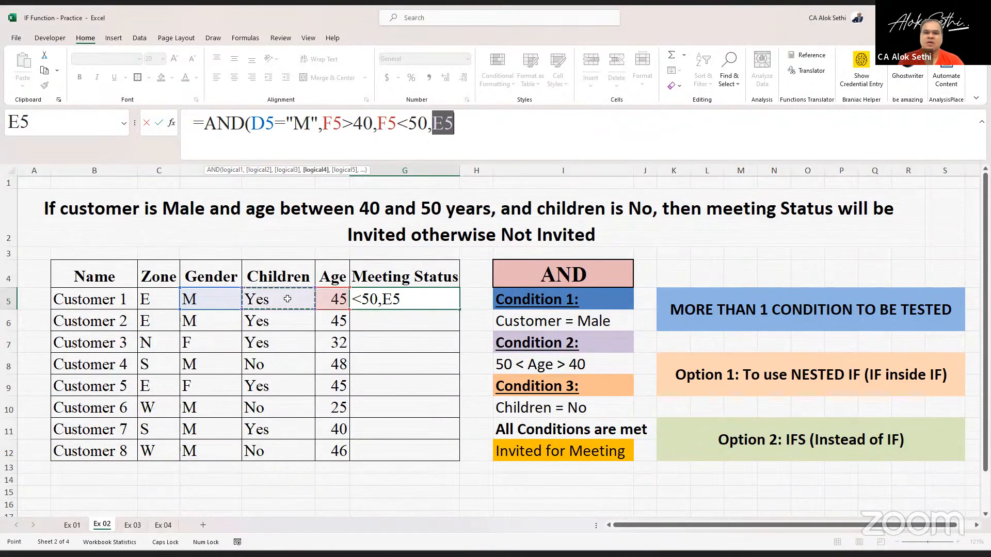
{"action": "key", "text": "F2"}
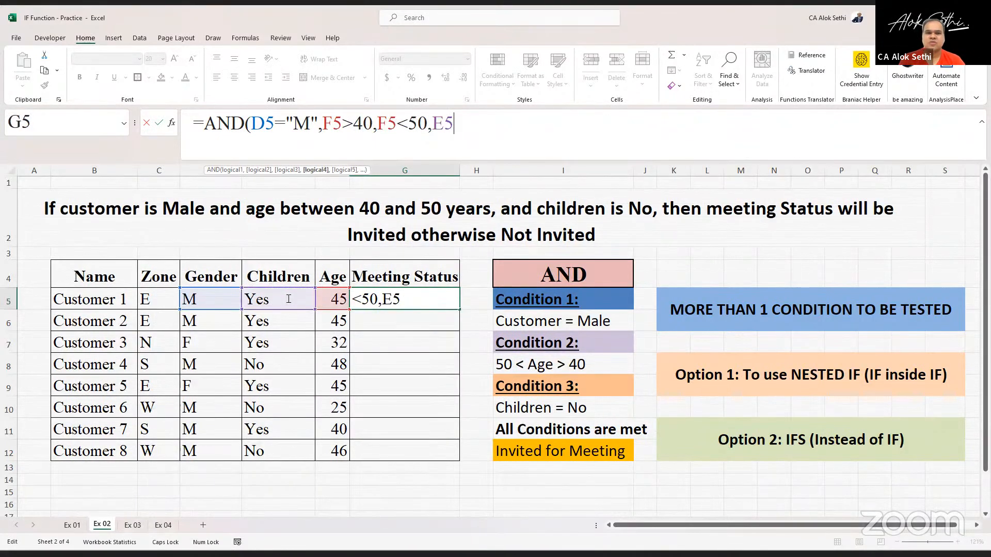
{"action": "type", "text": "=\""}
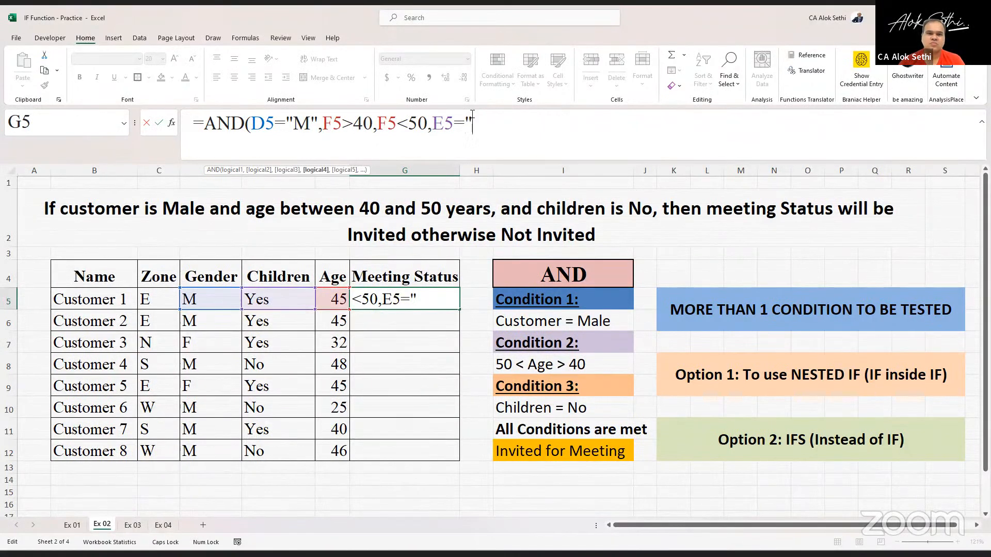
{"action": "key", "text": "Caps_Lock"}
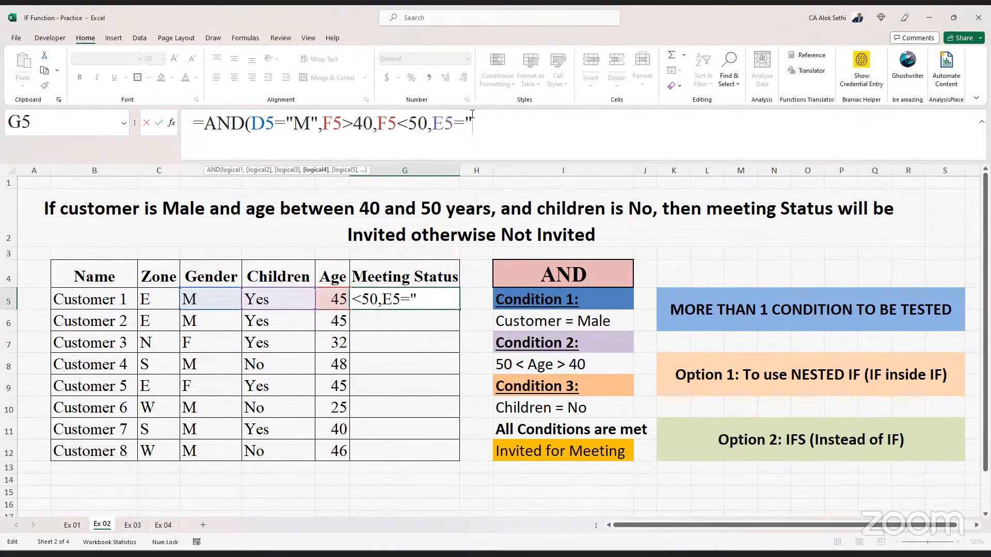
{"action": "type", "text": "No\")"}
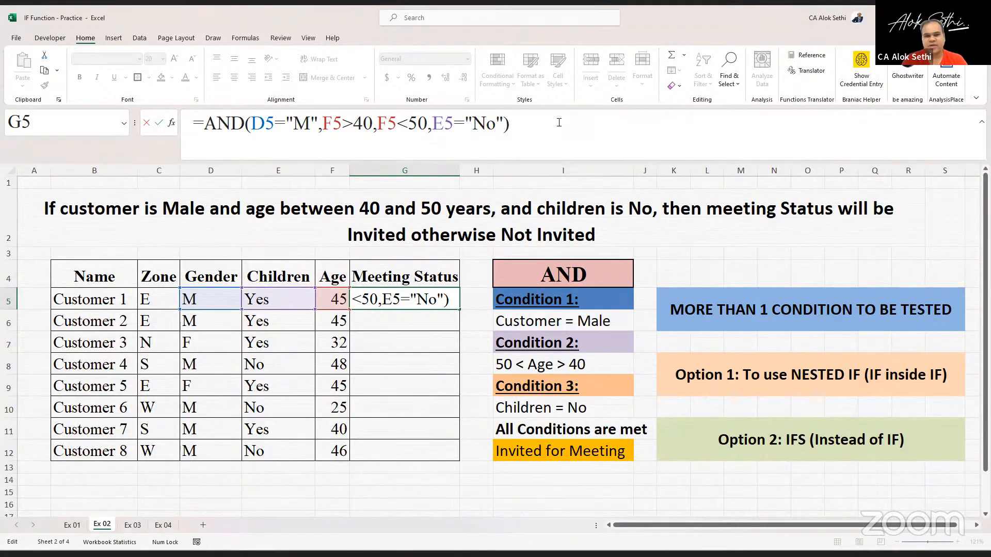
{"action": "key", "text": "Return"}
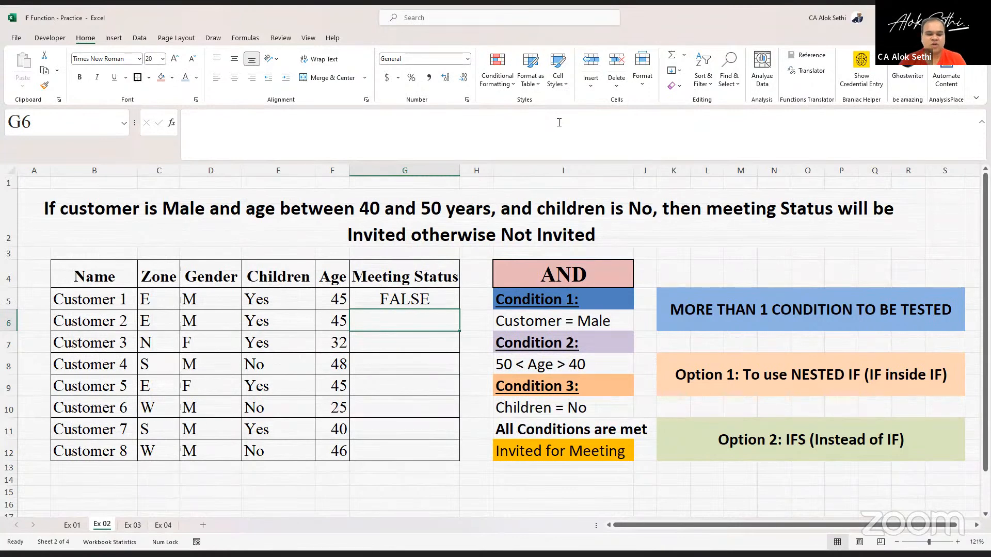
{"action": "key", "text": "Up"}
{"action": "key", "text": "Left"}
{"action": "key", "text": "Left"}
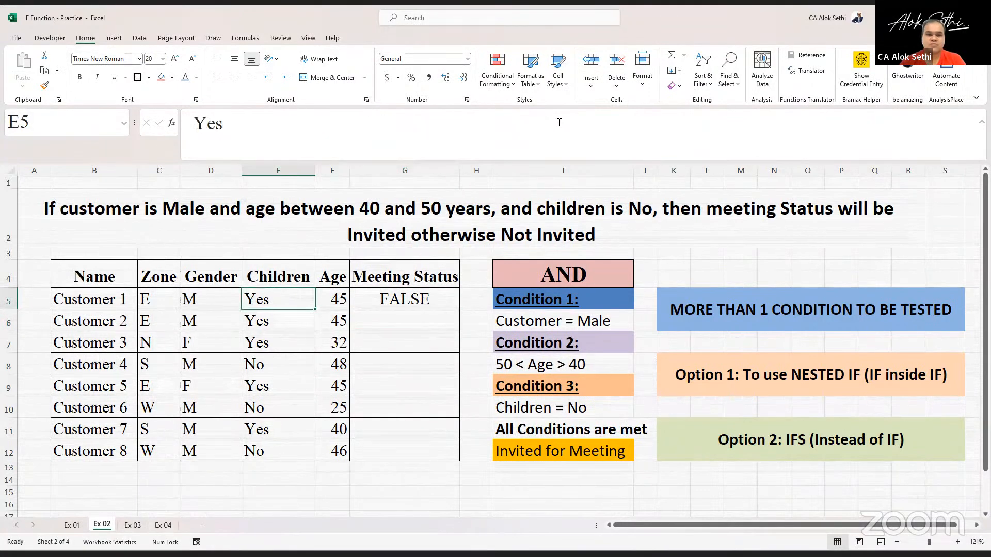
{"action": "key", "text": "Right"}
{"action": "key", "text": "Right"}
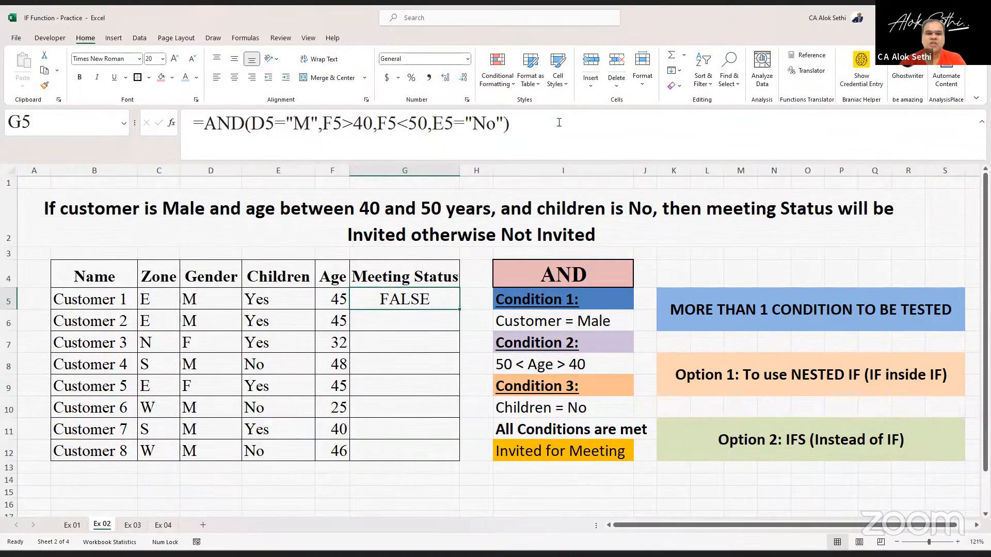
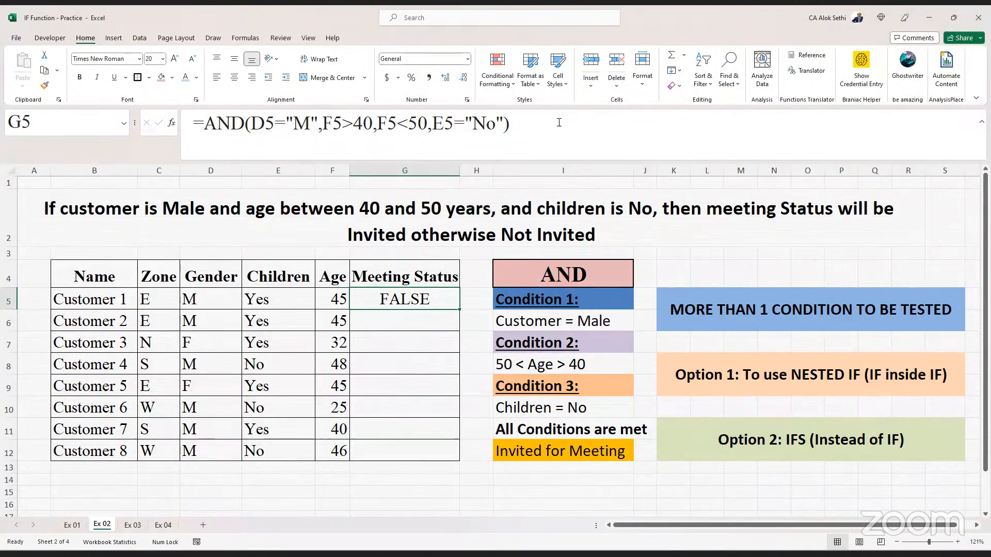
- Highlight cell E5 with the light pink fill
{"action": "key", "text": "Left"}
{"action": "key", "text": "Left"}
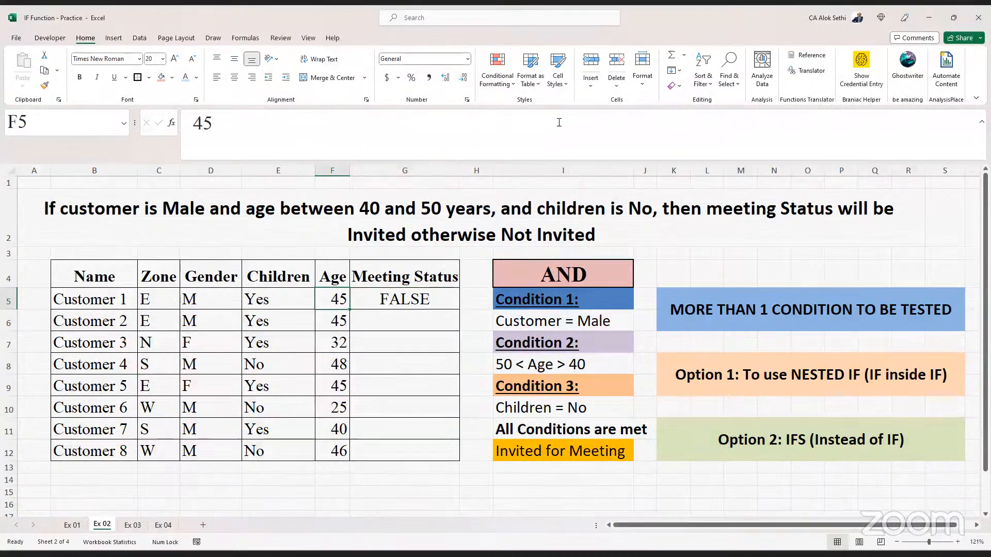
{"action": "left_click", "coordinate": [161, 78]}
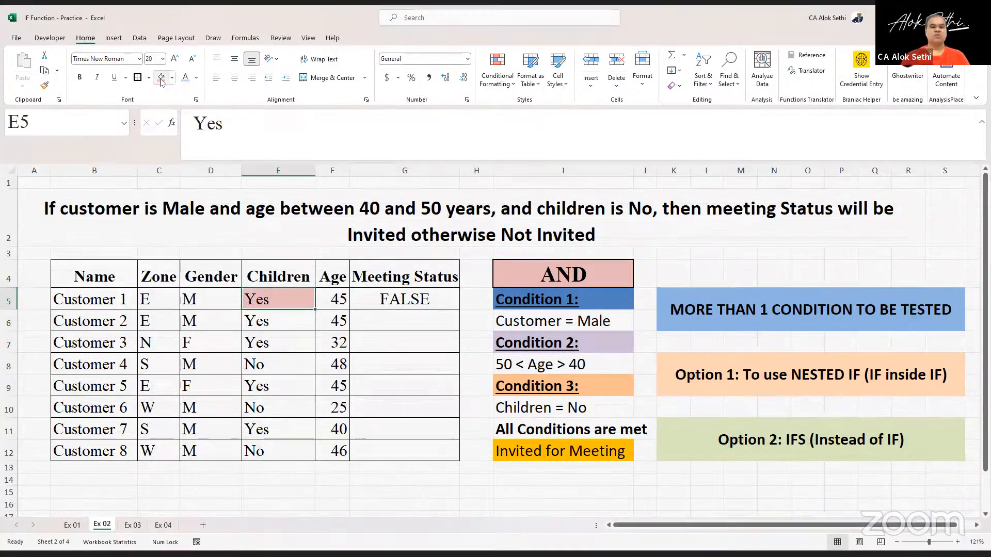
- Copy the AND formula from G5 down through G12 for all customers
{"action": "key", "text": "Right"}
{"action": "key", "text": "Right"}
{"action": "key", "text": "shift+Down"}
{"action": "key", "text": "shift+Down"}
{"action": "key", "text": "shift+Down"}
{"action": "key", "text": "shift+Down"}
{"action": "key", "text": "shift+Down"}
{"action": "key", "text": "shift+Down"}
{"action": "key", "text": "shift+Down"}
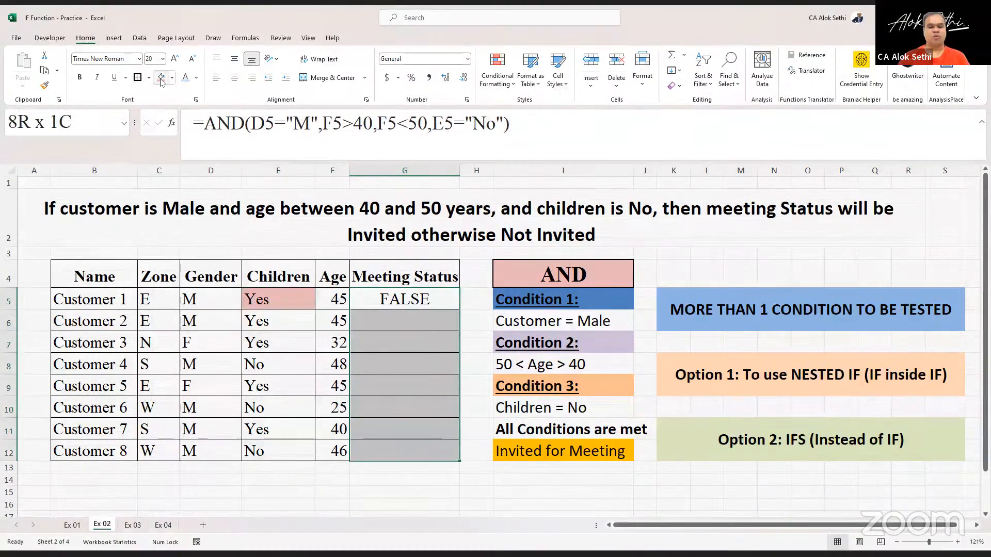
{"action": "key", "text": "ctrl+d"}
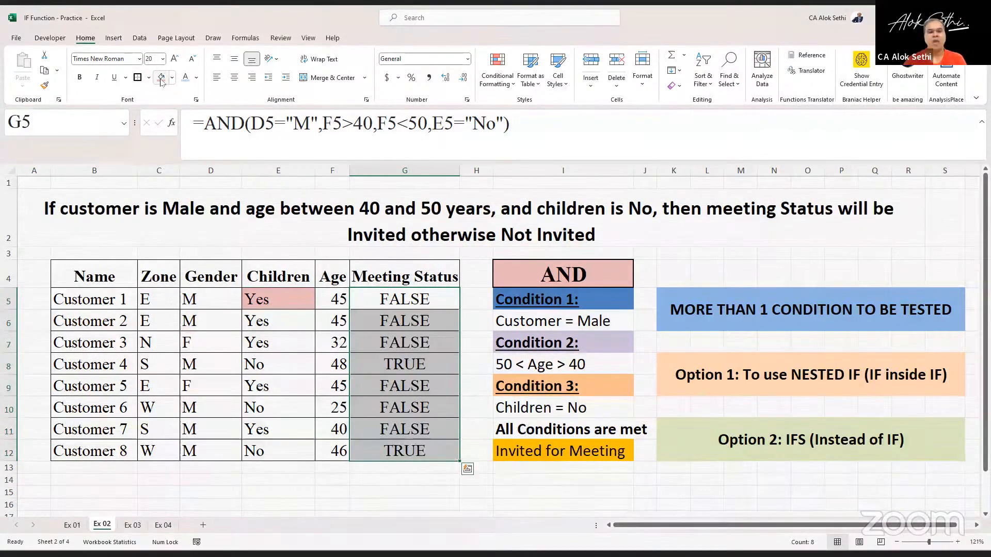
- Change Customer 2's gender in D6 to F
{"action": "key", "text": "Down"}
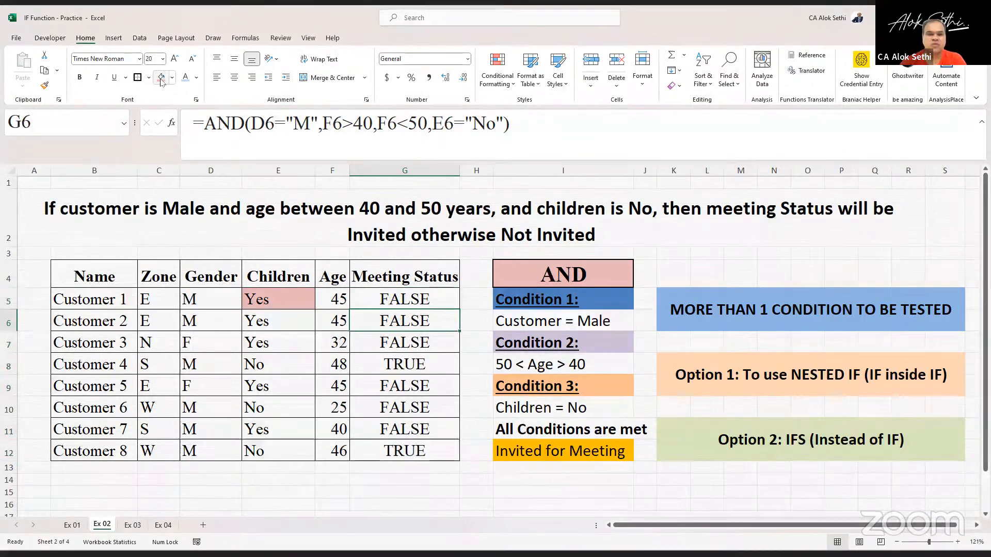
{"action": "key", "text": "Left"}
{"action": "key", "text": "Left"}
{"action": "key", "text": "Left"}
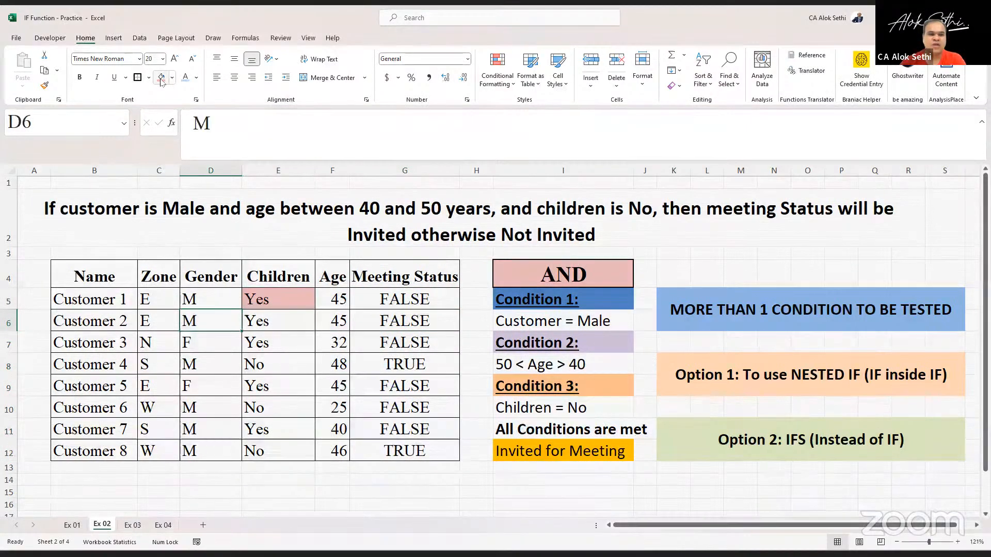
{"action": "key", "text": "Right"}
{"action": "key", "text": "Right"}
{"action": "key", "text": "Left"}
{"action": "key", "text": "Left"}
{"action": "key", "text": "Left"}
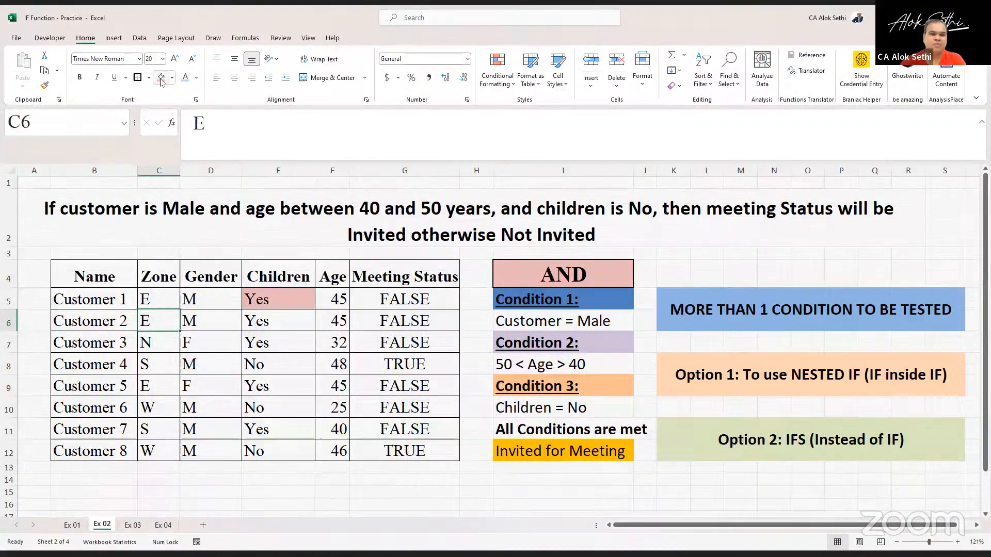
{"action": "key", "text": "Right"}
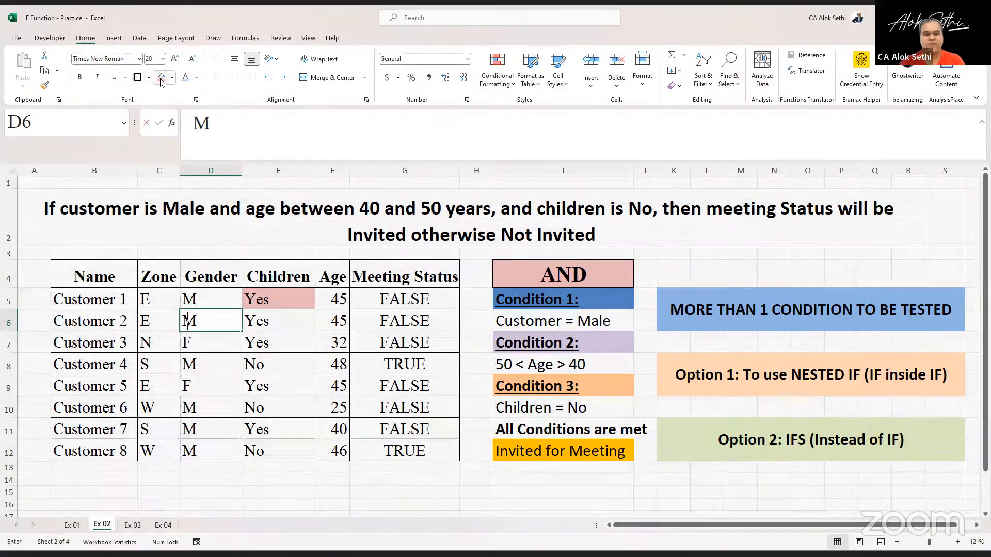
{"action": "type", "text": "f"}
{"action": "key", "text": "Right"}
{"action": "key", "text": "Left"}
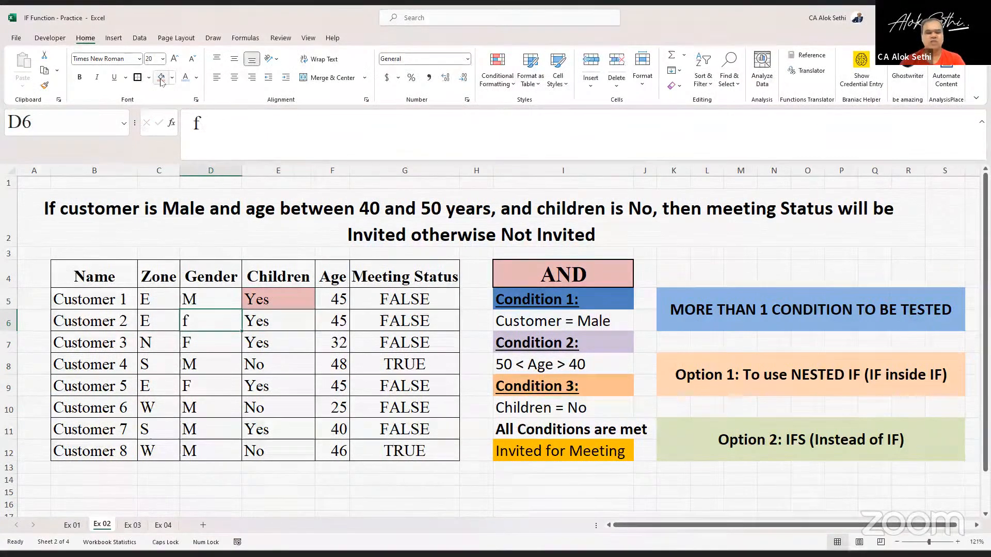
{"action": "key", "text": "Caps_Lock"}
{"action": "type", "text": "F"}
{"action": "key", "text": "Right"}
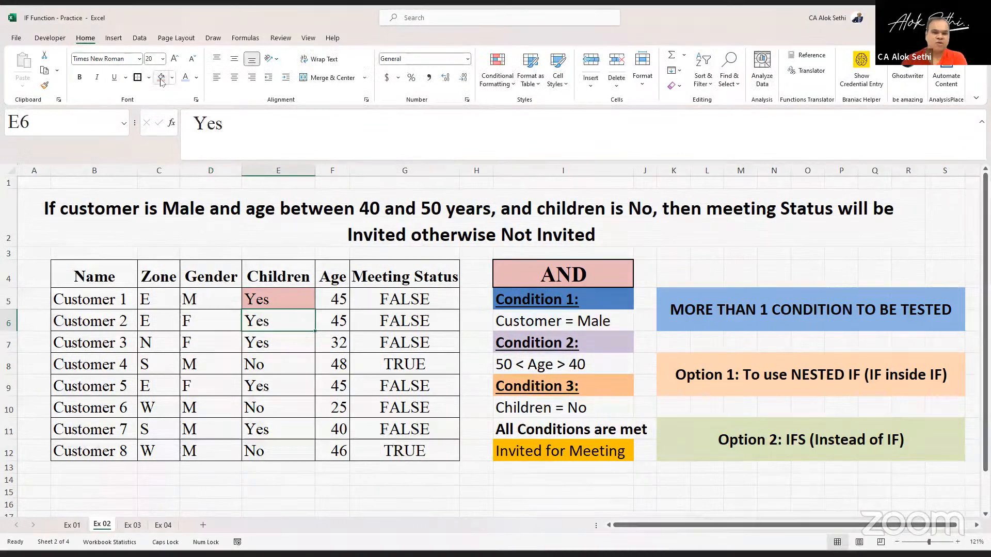
- Set Customer 2's children value in E6 to No and inspect the G6 formula's references
{"action": "type", "text": "No"}
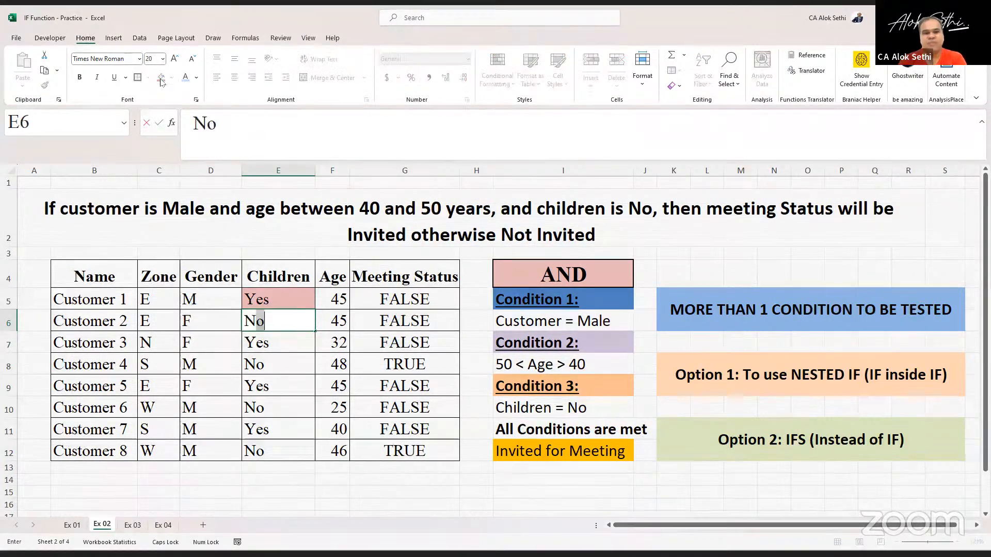
{"action": "key", "text": "Return"}
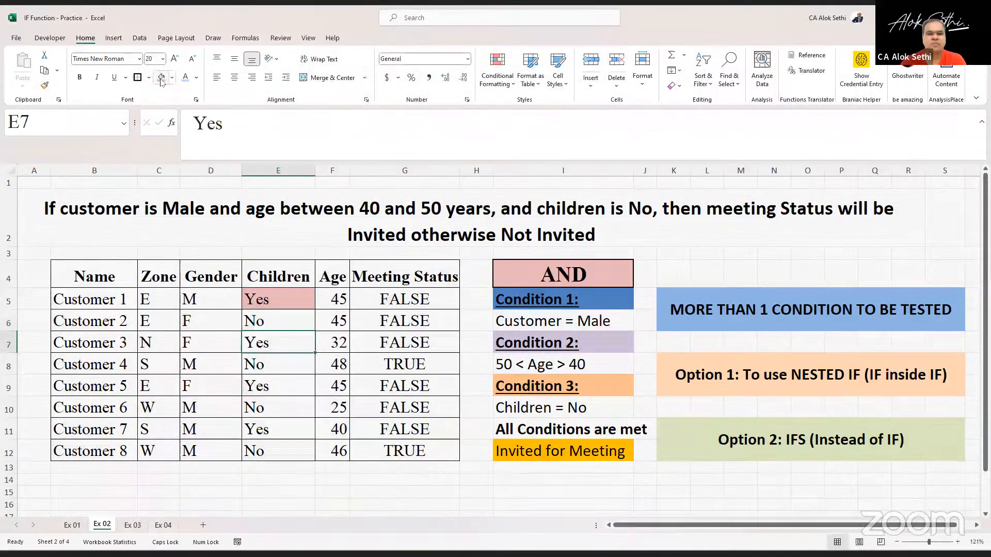
{"action": "key", "text": "Up"}
{"action": "key", "text": "Left"}
{"action": "key", "text": "Right"}
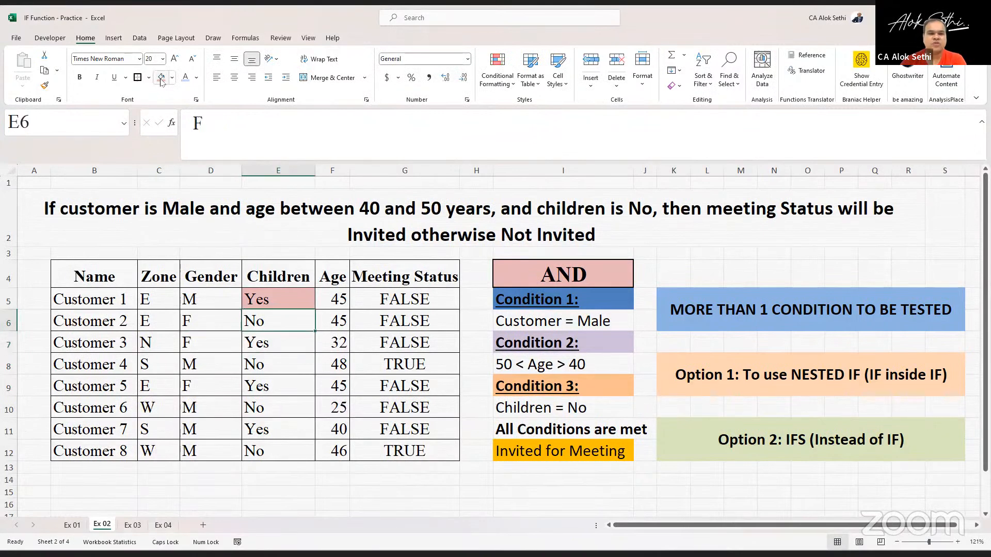
{"action": "key", "text": "Right"}
{"action": "key", "text": "Right"}
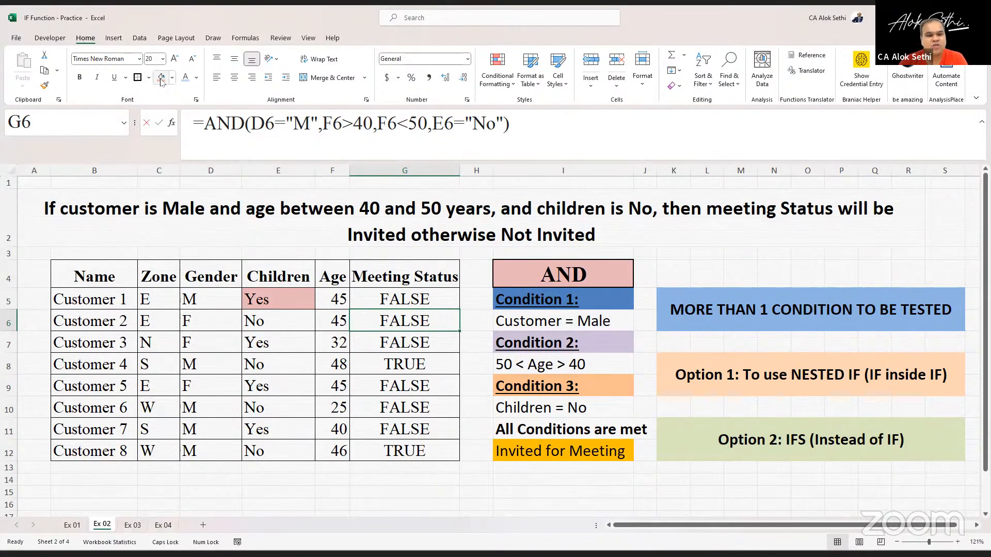
{"action": "key", "text": "F2"}
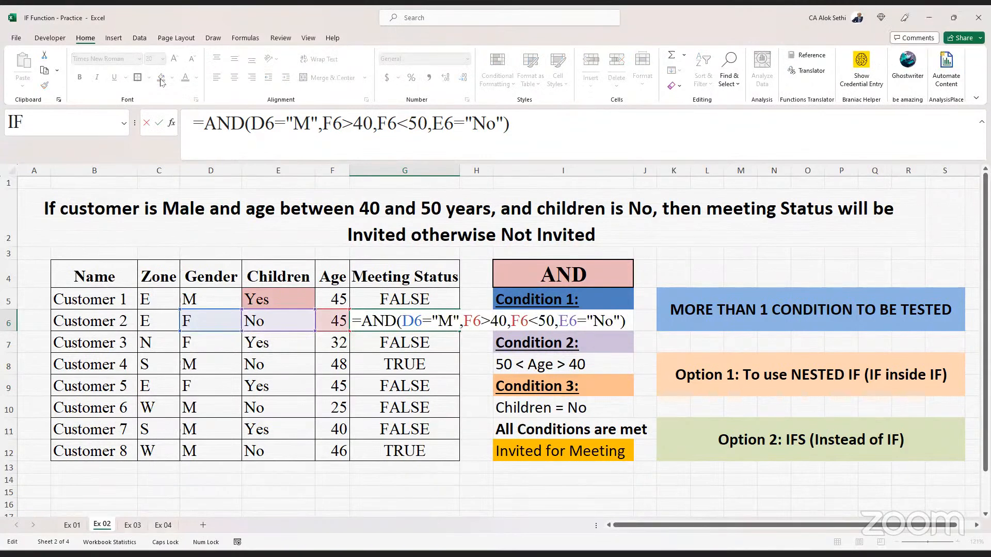
{"action": "key", "text": "Escape"}
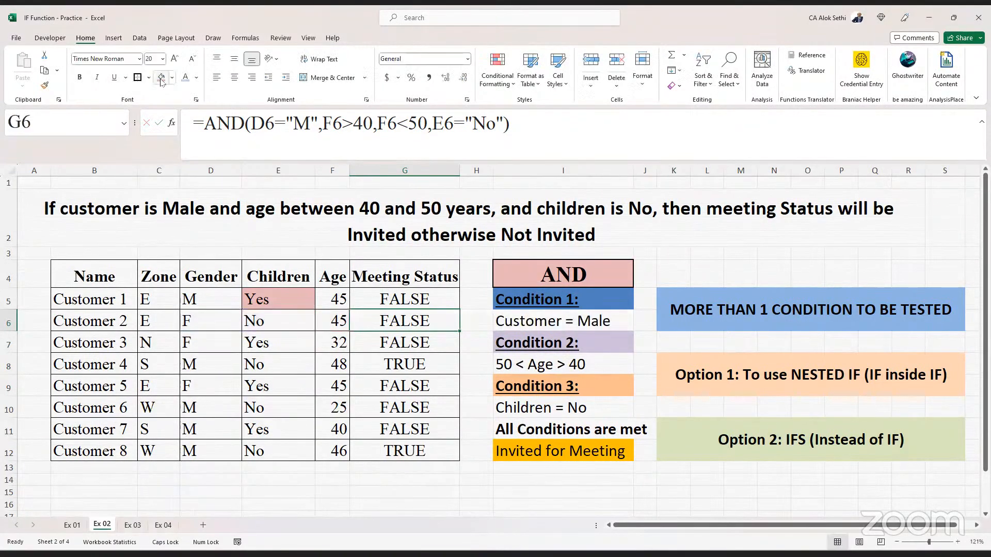
- Restore Customer 2's gender in D6 to M
{"action": "key", "text": "Left"}
{"action": "key", "text": "Left"}
{"action": "key", "text": "Left"}
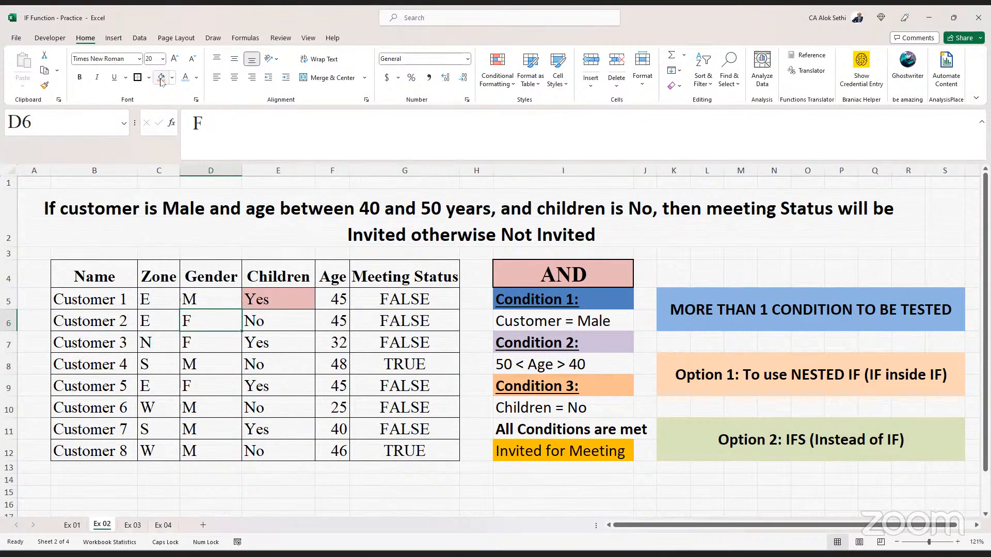
{"action": "type", "text": "M"}
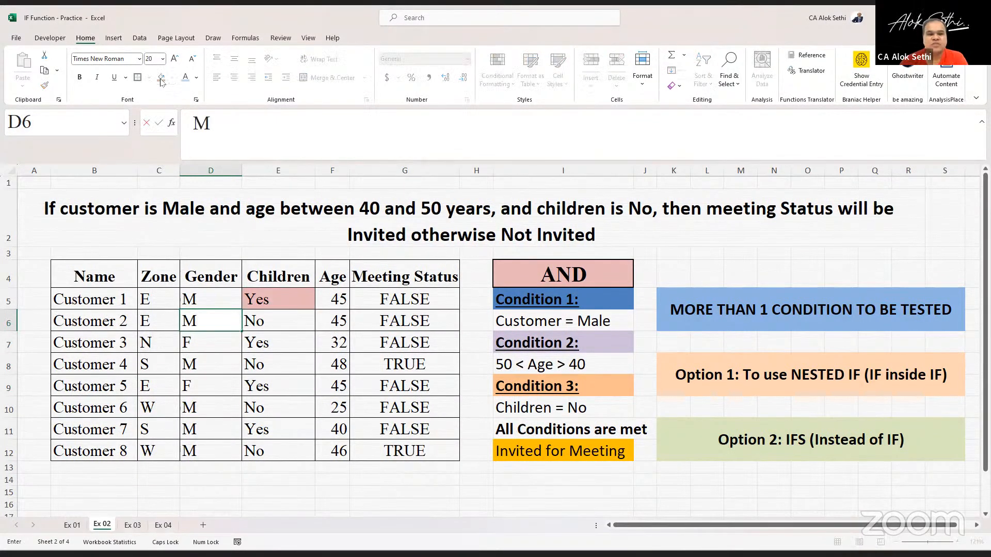
{"action": "key", "text": "Return"}
{"action": "key", "text": "Up"}
{"action": "key", "text": "Right"}
{"action": "key", "text": "Right"}
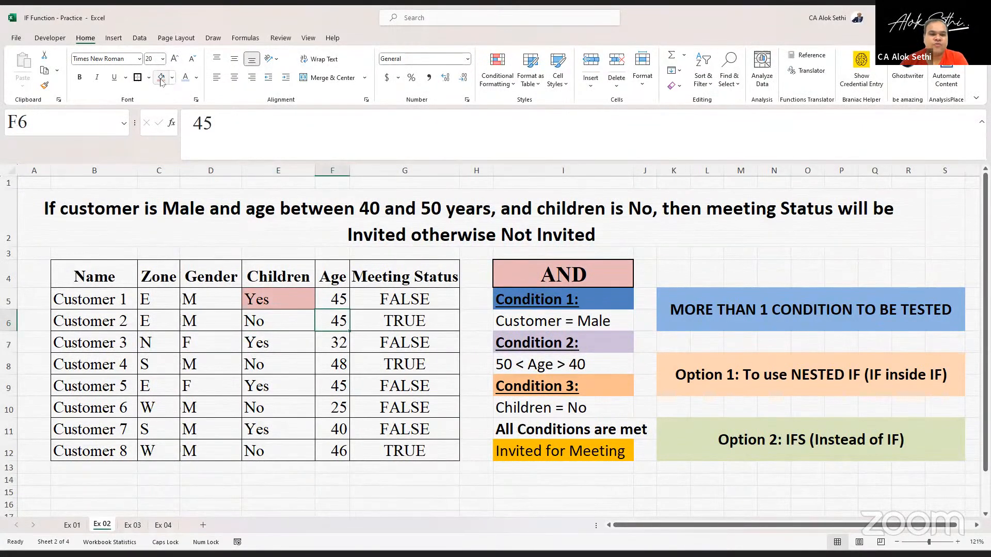
{"action": "key", "text": "Right"}
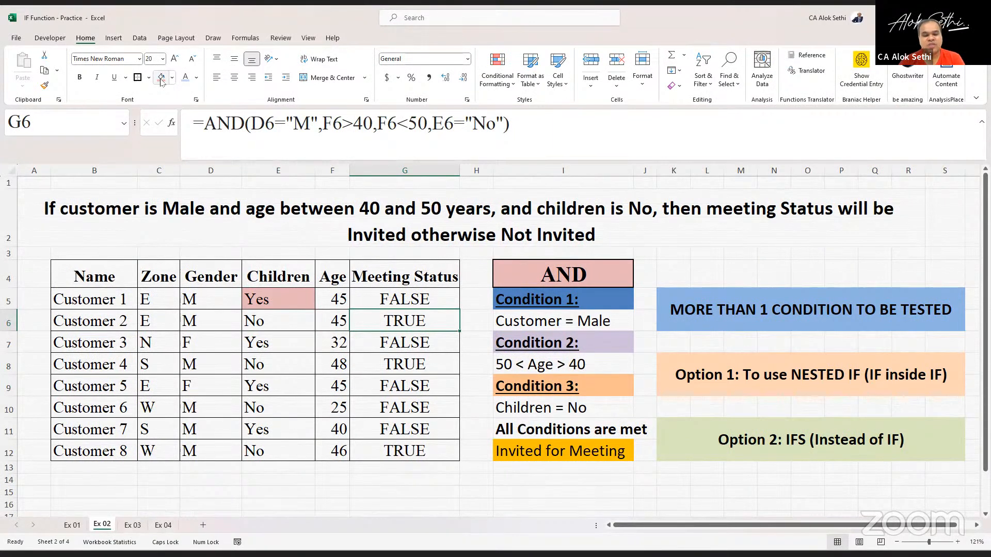
- Bold the TRUE results in the Meeting Status column (G6, G8 and G12)
{"action": "key", "text": "ctrl+b"}
{"action": "key", "text": "Down"}
{"action": "key", "text": "Down"}
{"action": "key", "text": "ctrl+b"}
{"action": "key", "text": "Down"}
{"action": "key", "text": "Down"}
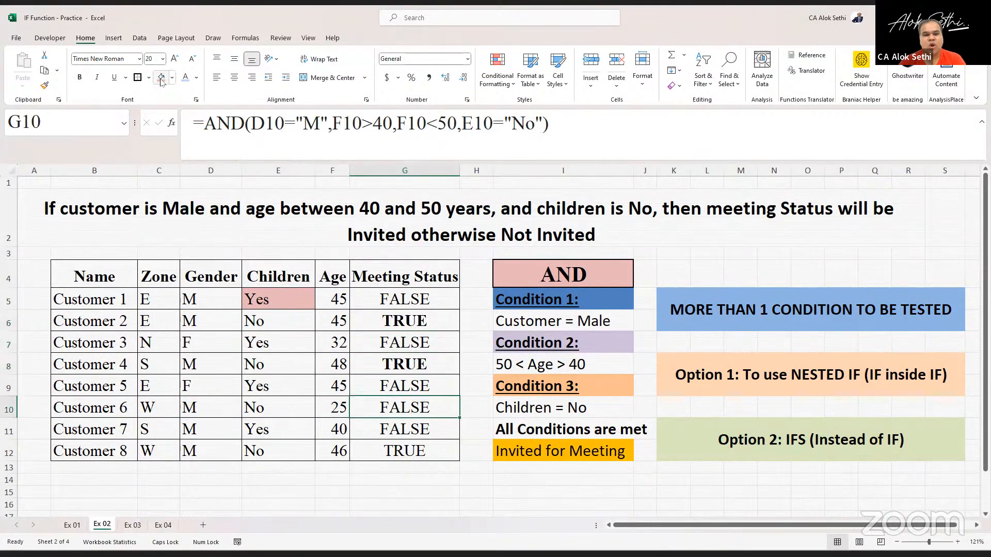
{"action": "key", "text": "Down"}
{"action": "key", "text": "ctrl+b"}
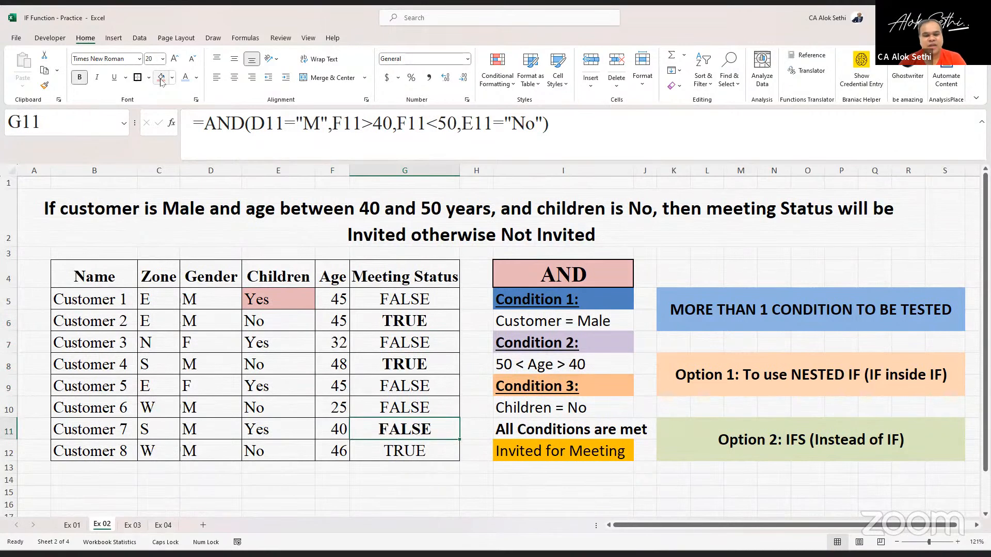
{"action": "key", "text": "ctrl+b"}
{"action": "key", "text": "Down"}
{"action": "key", "text": "ctrl+b"}
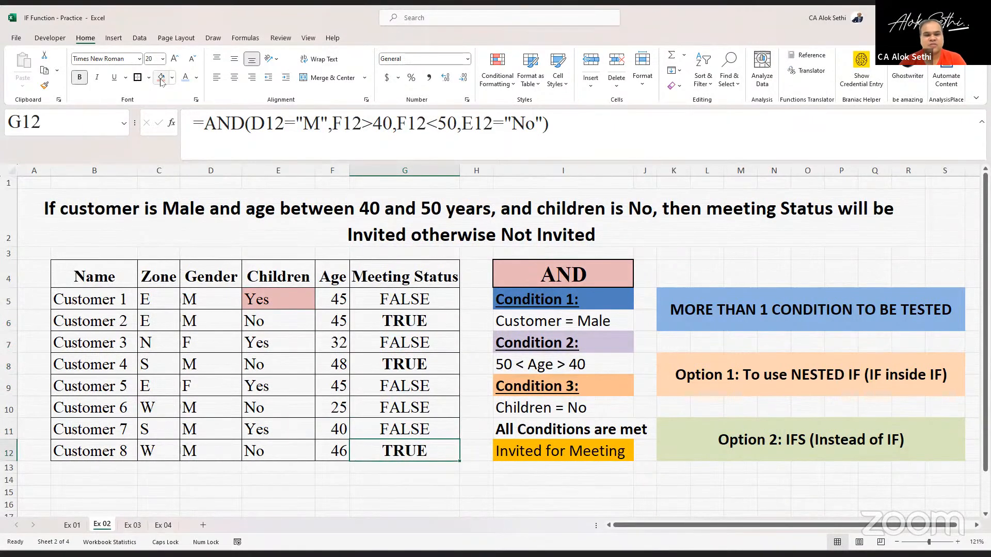
- Review the customer rows and their Meeting Status results cell by cell
{"action": "key", "text": "Left"}
{"action": "key", "text": "Left"}
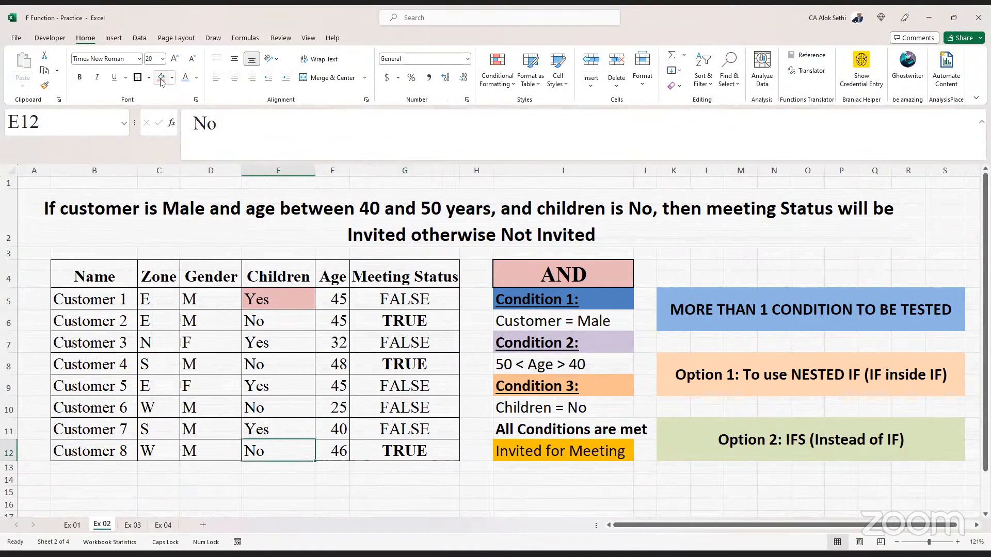
{"action": "key", "text": "Right"}
{"action": "key", "text": "Right"}
{"action": "key", "text": "Left"}
{"action": "key", "text": "Right"}
{"action": "key", "text": "Right"}
{"action": "key", "text": "Right"}
{"action": "key", "text": "Up"}
{"action": "key", "text": "Up"}
{"action": "key", "text": "Up"}
{"action": "key", "text": "Up"}
{"action": "key", "text": "Up"}
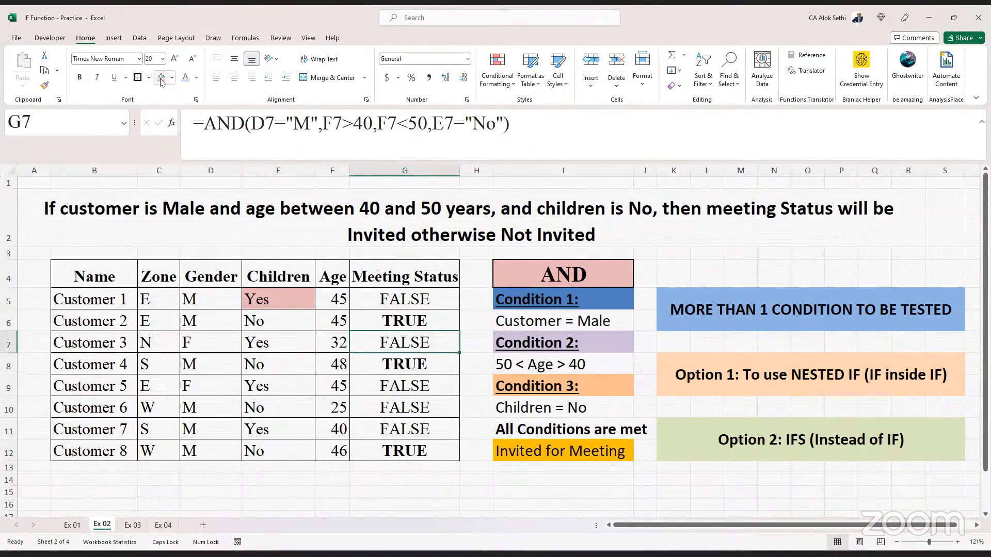
{"action": "key", "text": "Up"}
{"action": "key", "text": "Left"}
{"action": "key", "text": "Left"}
{"action": "key", "text": "Up"}
{"action": "key", "text": "Right"}
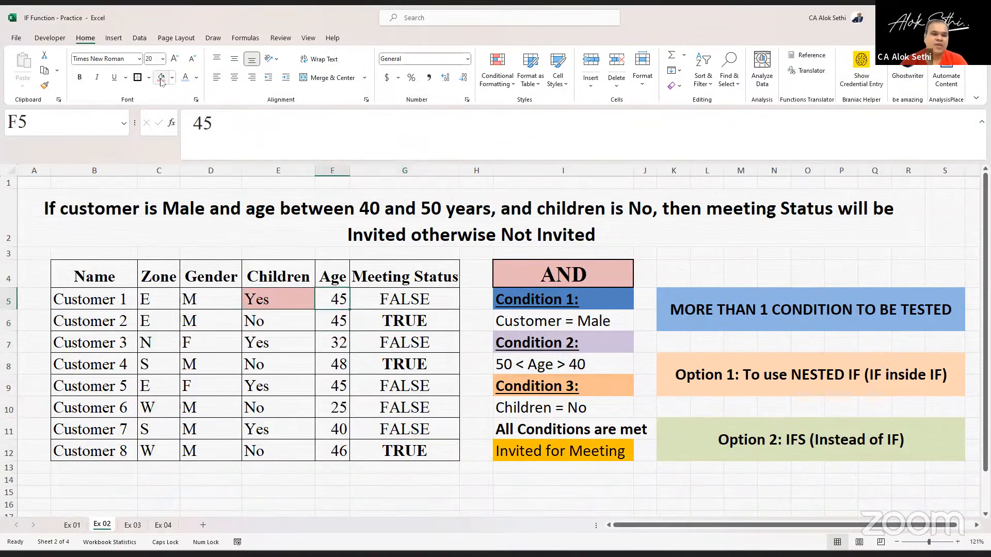
- Remove the fill from cell E5
{"action": "key", "text": "Left"}
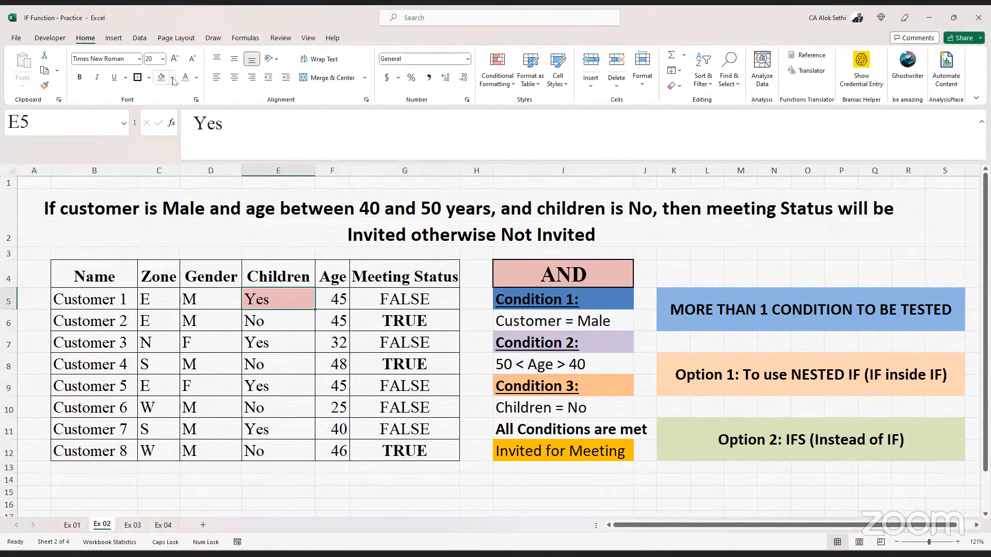
{"action": "left_click", "coordinate": [173, 77]}
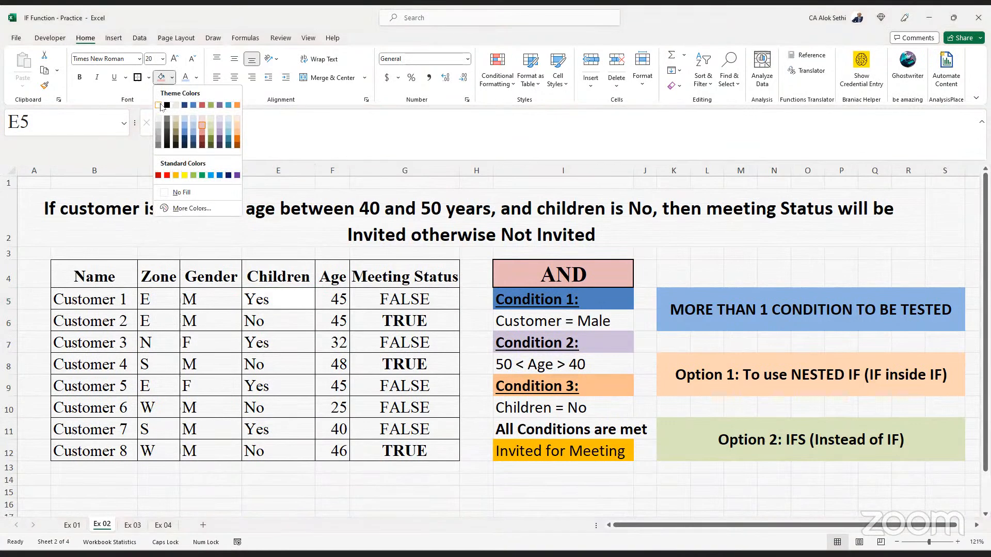
{"action": "left_click", "coordinate": [161, 106]}
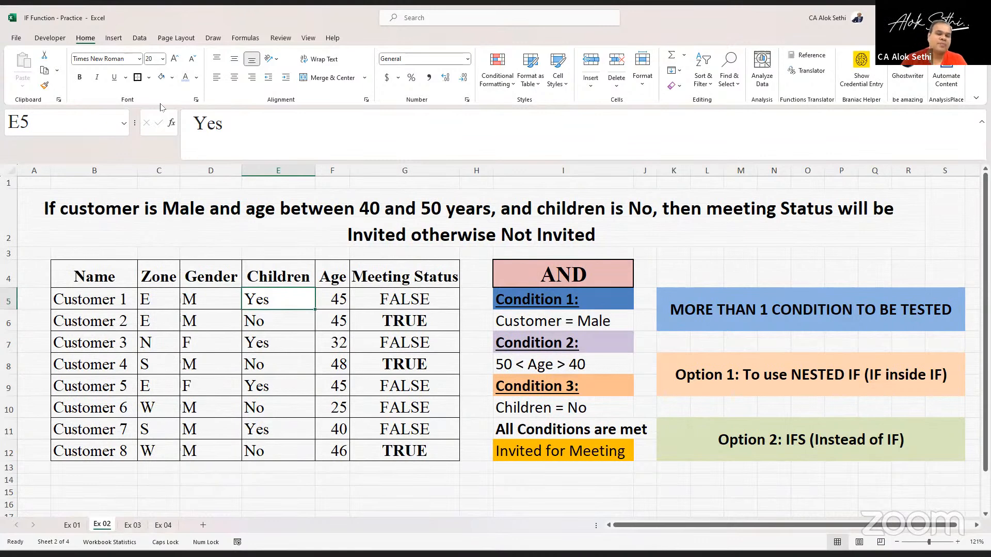
- Wrap the existing AND formula in G5 inside an IF function
{"action": "key", "text": "Right"}
{"action": "key", "text": "Right"}
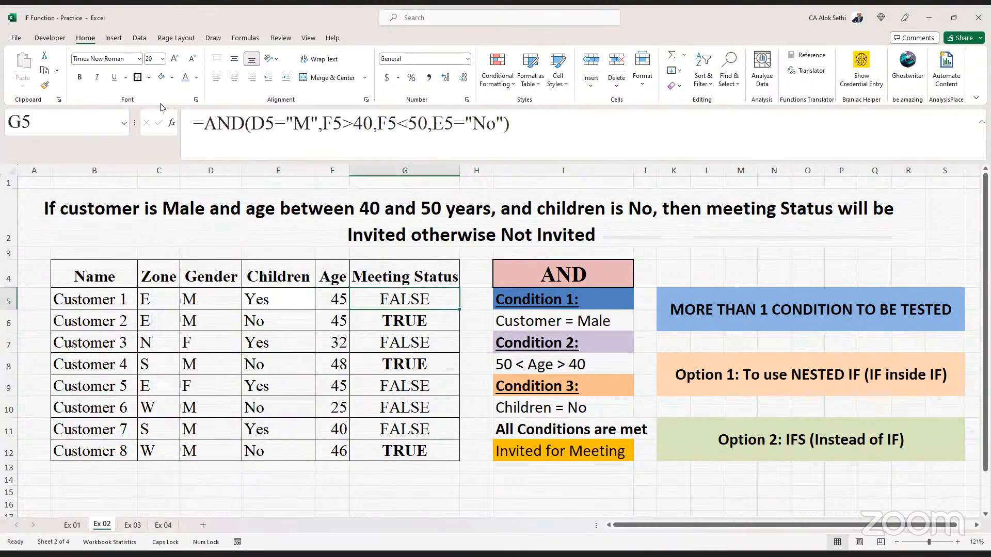
{"action": "key", "text": "F2"}
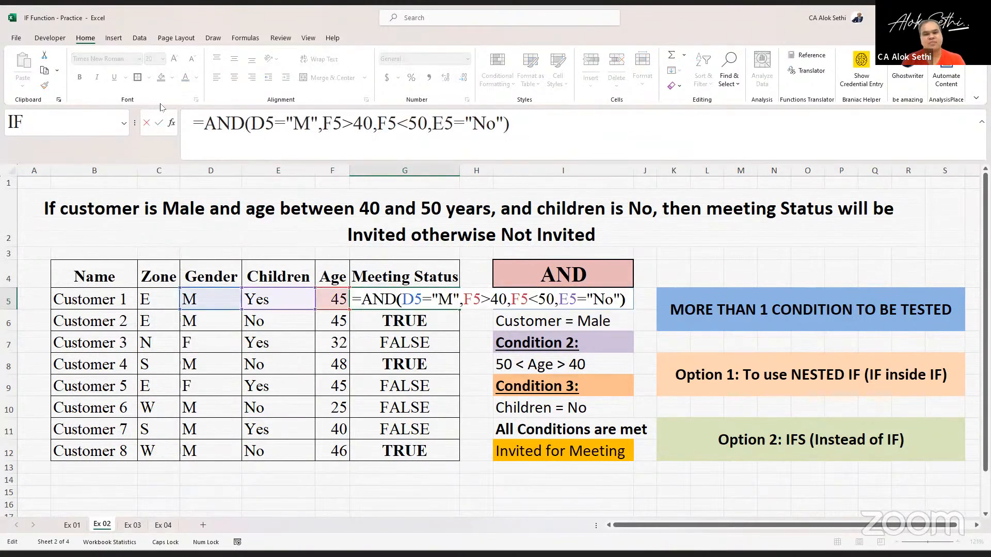
{"action": "key", "text": "Left"}
{"action": "key", "text": "Left"}
{"action": "key", "text": "Left"}
{"action": "key", "text": "Left"}
{"action": "key", "text": "Left"}
{"action": "key", "text": "Left"}
{"action": "key", "text": "Left"}
{"action": "key", "text": "Left"}
{"action": "key", "text": "Left"}
{"action": "key", "text": "Left"}
{"action": "key", "text": "Left"}
{"action": "key", "text": "Left"}
{"action": "key", "text": "Left"}
{"action": "key", "text": "Left"}
{"action": "key", "text": "Left"}
{"action": "key", "text": "Left"}
{"action": "key", "text": "Left"}
{"action": "key", "text": "Left"}
{"action": "key", "text": "Left"}
{"action": "key", "text": "Left"}
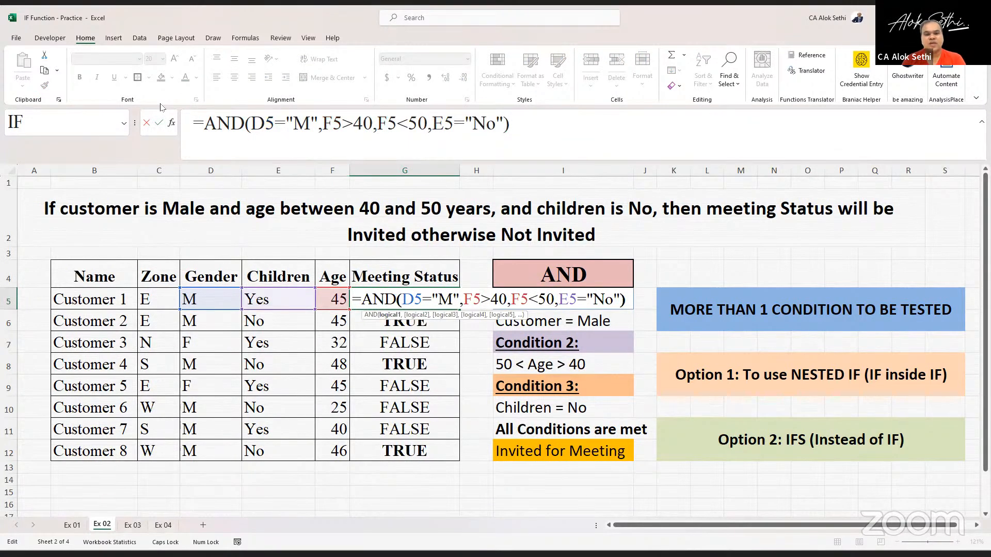
{"action": "key", "text": "Left"}
{"action": "key", "text": "Left"}
{"action": "key", "text": "Left"}
{"action": "key", "text": "Left"}
{"action": "type", "text": "9"}
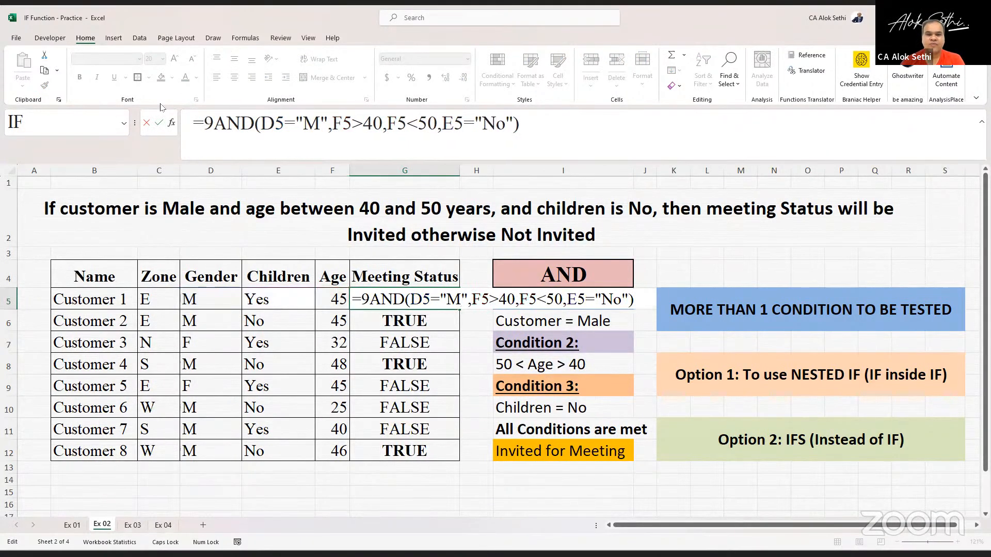
{"action": "type", "text": "F"}
{"action": "key", "text": "BackSpace"}
{"action": "key", "text": "BackSpace"}
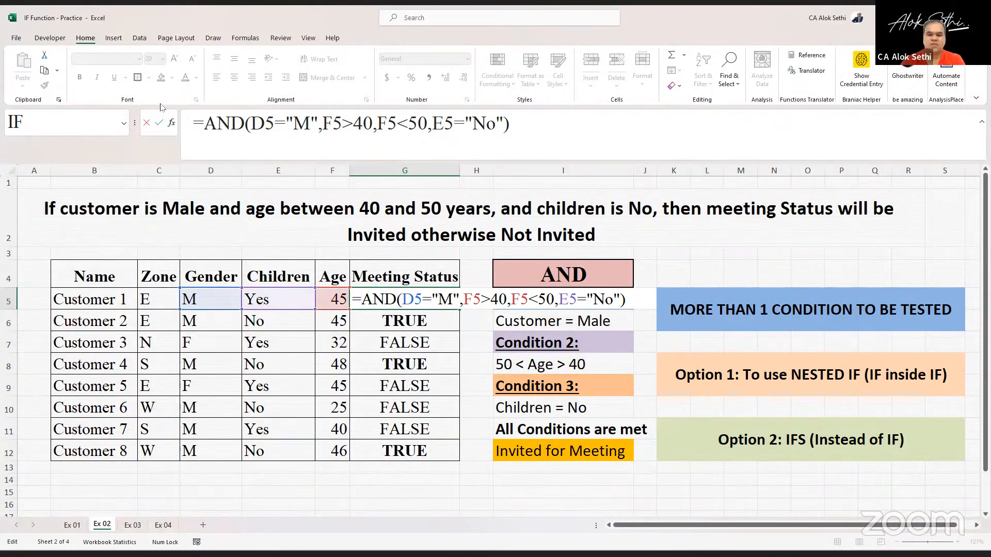
{"action": "type", "text": "i"}
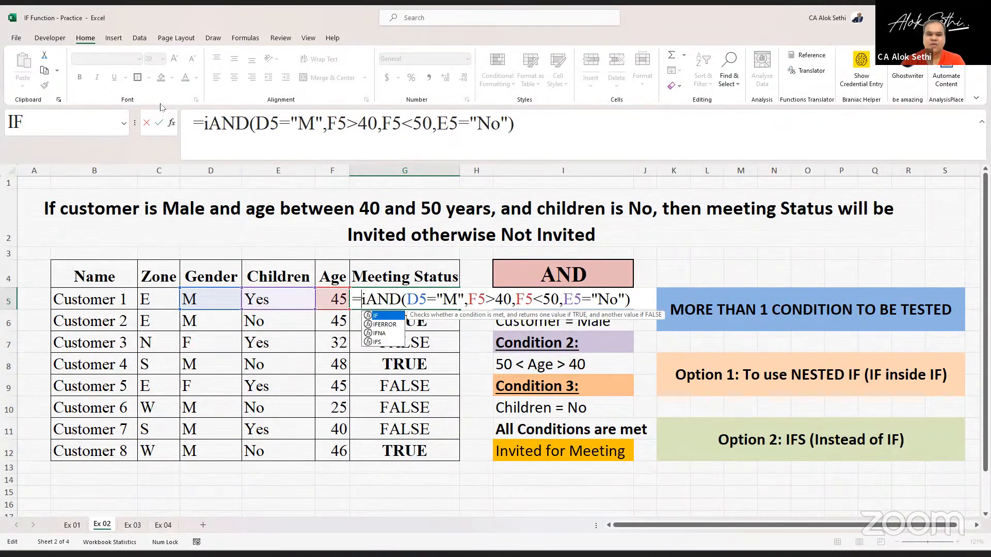
{"action": "key", "text": "Caps_Lock"}
{"action": "key", "text": "Tab"}
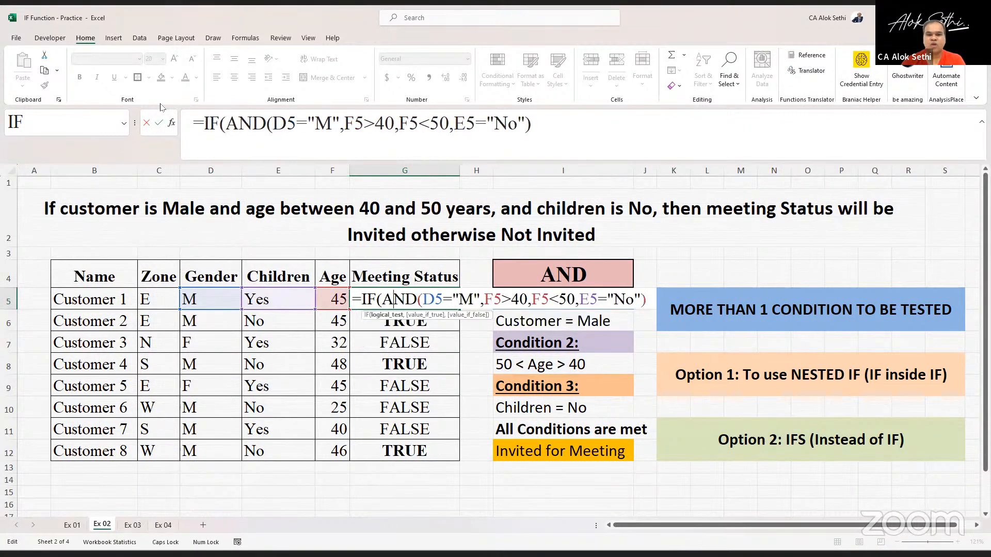
- Complete G5's IF formula with "You are invited" as the true result and "You are not invited" as the false result
{"action": "key", "text": "Right"}
{"action": "key", "text": "Right"}
{"action": "key", "text": "Right"}
{"action": "key", "text": "Right"}
{"action": "key", "text": "Right"}
{"action": "key", "text": "Right"}
{"action": "key", "text": "Right"}
{"action": "key", "text": "Right"}
{"action": "key", "text": "Right"}
{"action": "key", "text": "Right"}
{"action": "key", "text": "Right"}
{"action": "key", "text": "Right"}
{"action": "key", "text": "Right"}
{"action": "key", "text": "Right"}
{"action": "key", "text": "Right"}
{"action": "key", "text": "Right"}
{"action": "key", "text": "Right"}
{"action": "key", "text": "Right"}
{"action": "key", "text": "Right"}
{"action": "key", "text": "Right"}
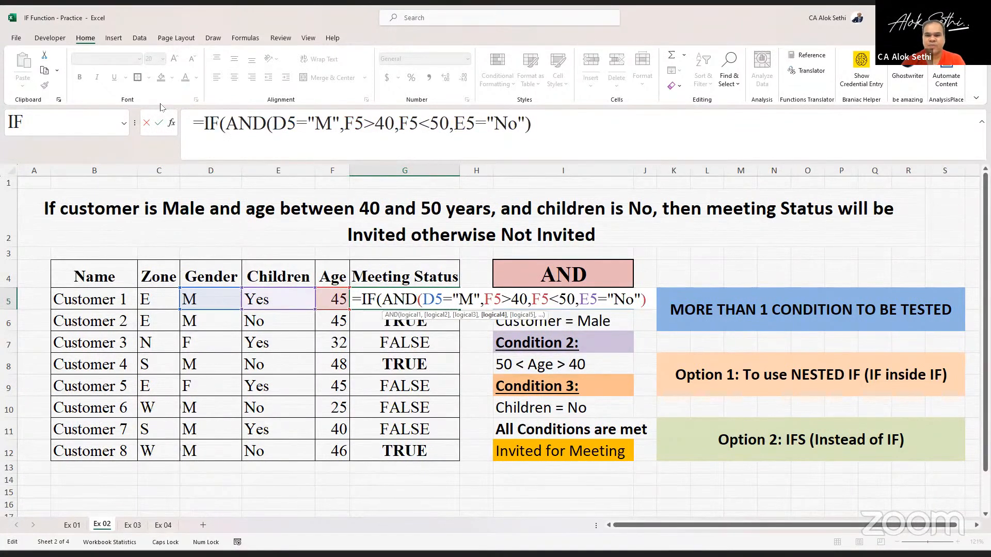
{"action": "key", "text": "Right"}
{"action": "type", "text": ","}
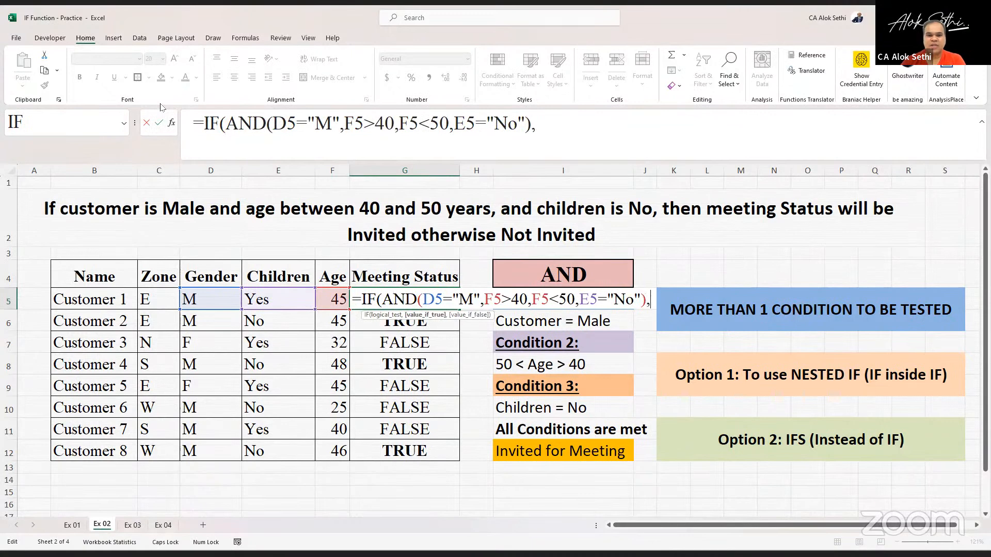
{"action": "type", "text": "\""}
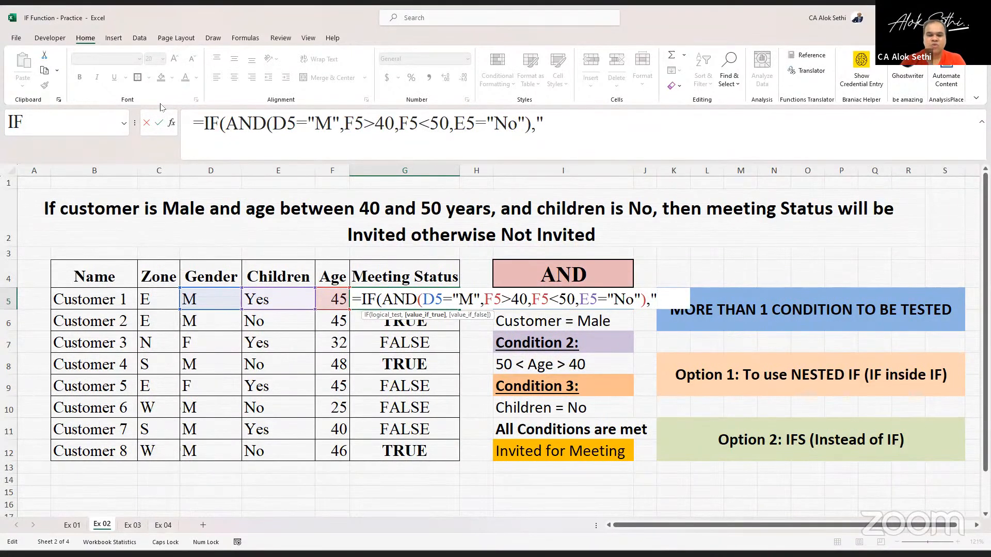
{"action": "type", "text": "INV"}
{"action": "key", "text": "BackSpace"}
{"action": "key", "text": "BackSpace"}
{"action": "key", "text": "BackSpace"}
{"action": "type", "text": "Y"}
{"action": "key", "text": "Caps_Lock"}
{"action": "type", "text": "ou are"}
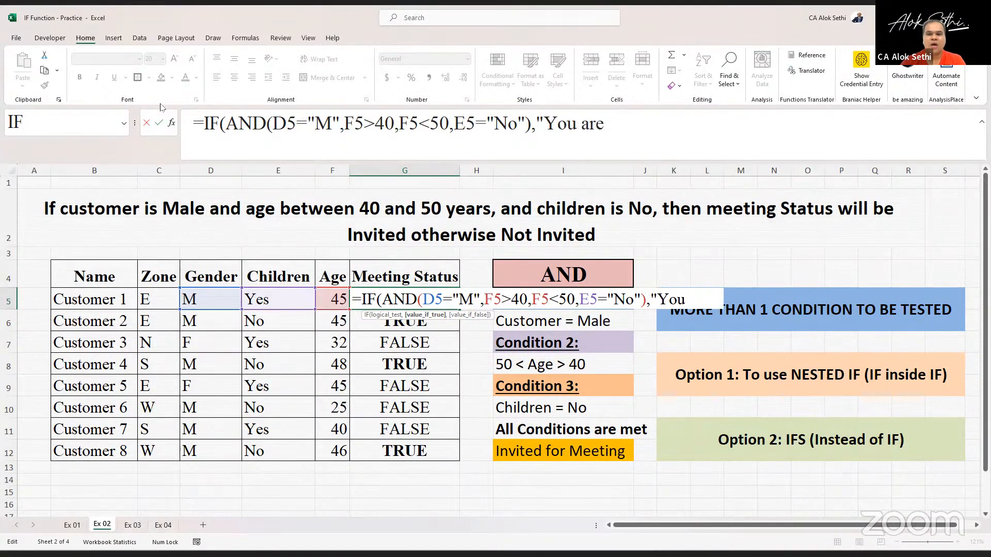
{"action": "type", "text": " invte"}
{"action": "key", "text": "BackSpace"}
{"action": "key", "text": "BackSpace"}
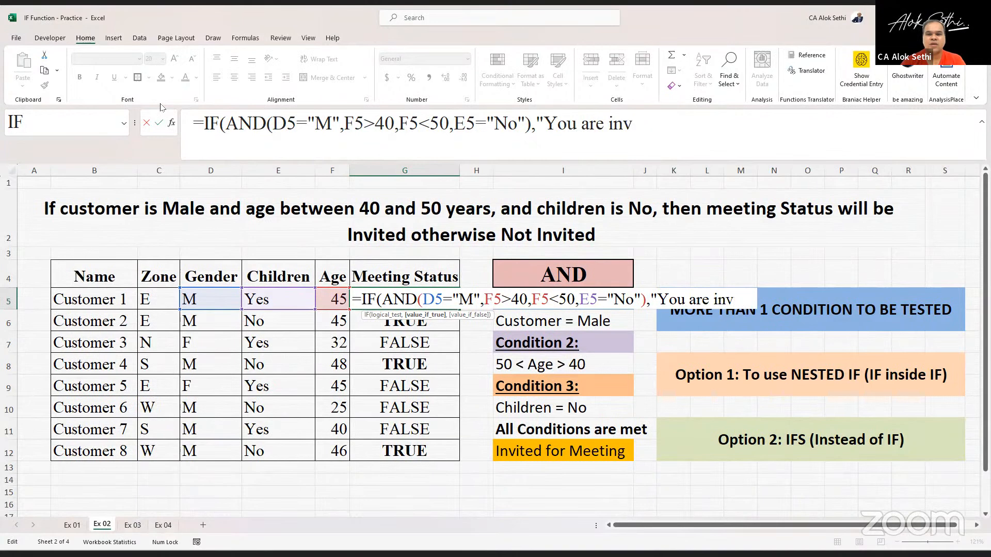
{"action": "type", "text": "ited\""}
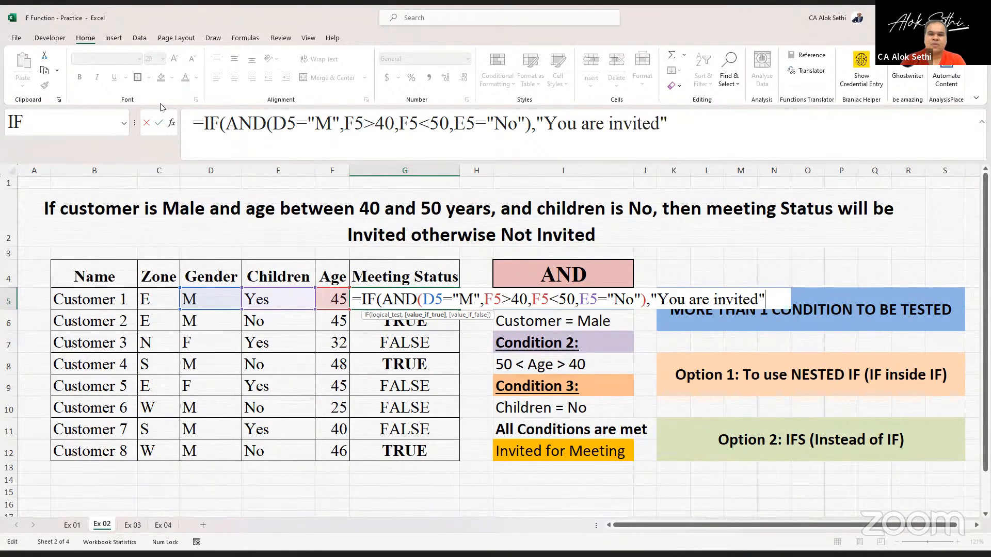
{"action": "type", "text": ", \"N"}
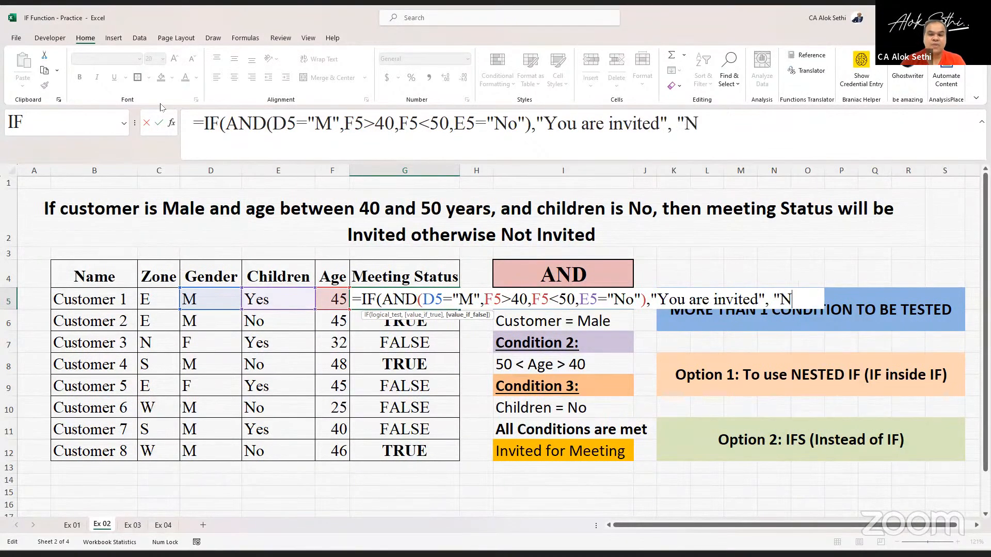
{"action": "key", "text": "BackSpace"}
{"action": "type", "text": "You are n"}
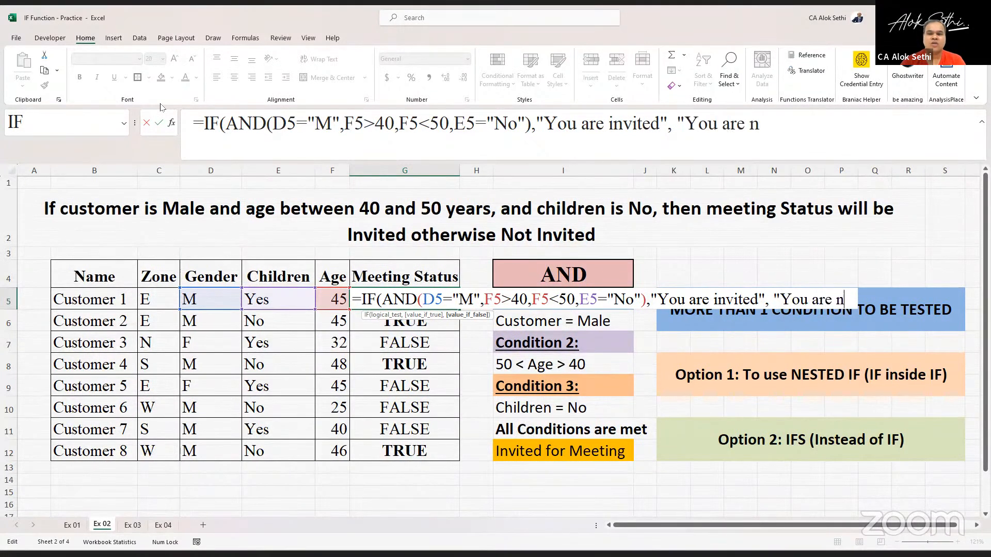
{"action": "type", "text": "ot invited"}
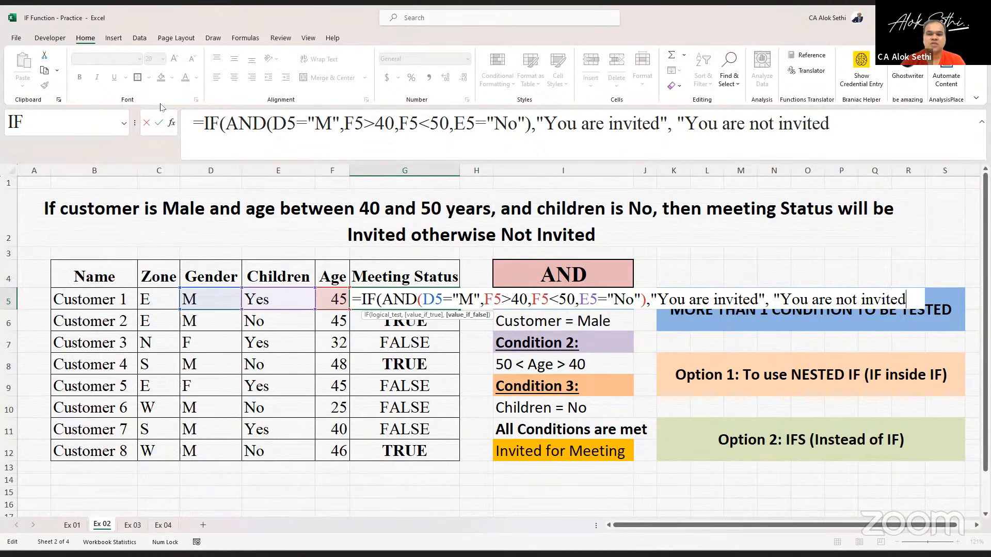
{"action": "type", "text": "\")"}
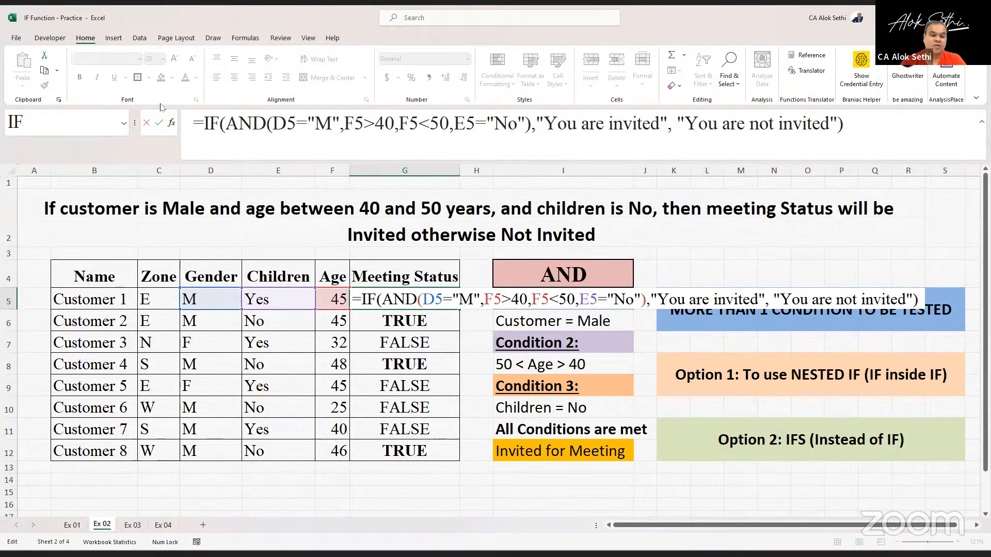
{"action": "key", "text": "Return"}
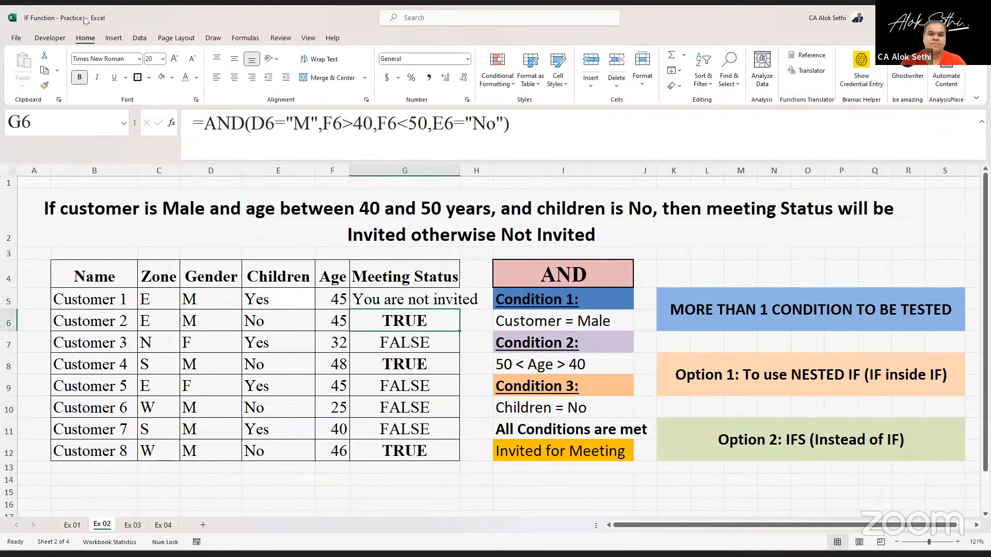
- Autofit column G's width and copy G5's formula down through G12
{"action": "double_click", "coordinate": [459, 168]}
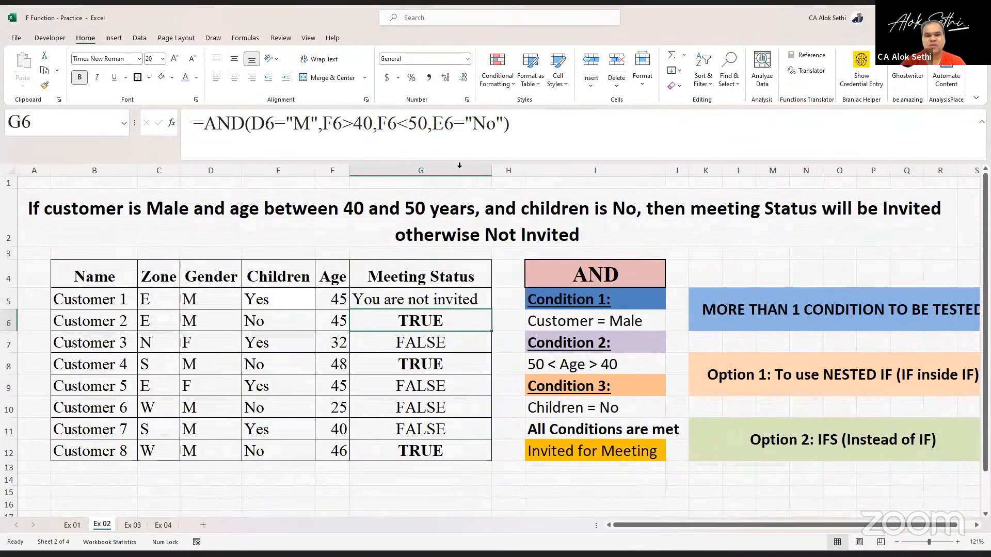
{"action": "left_click", "coordinate": [453, 300]}
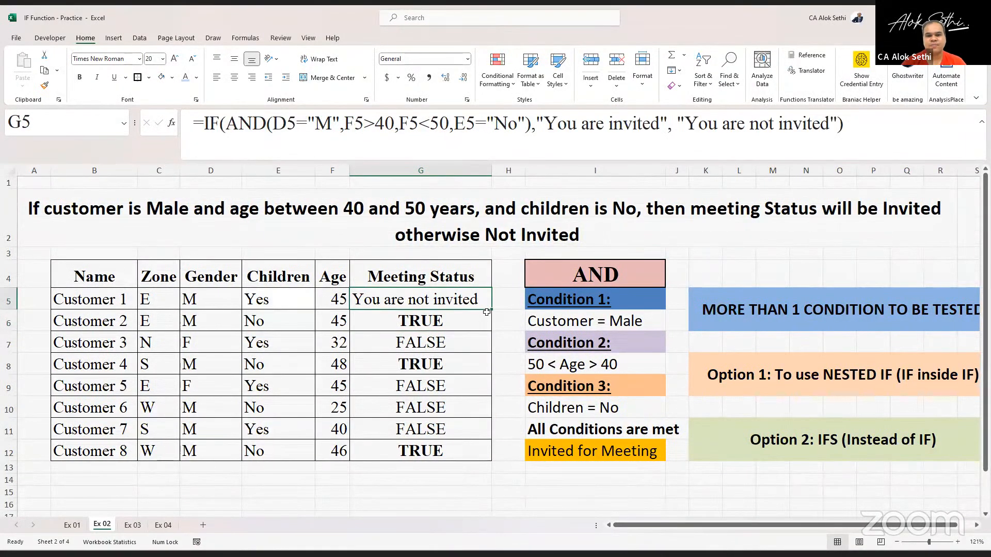
{"action": "left_click_drag", "start_coordinate": [486, 312], "coordinate": [468, 455]}
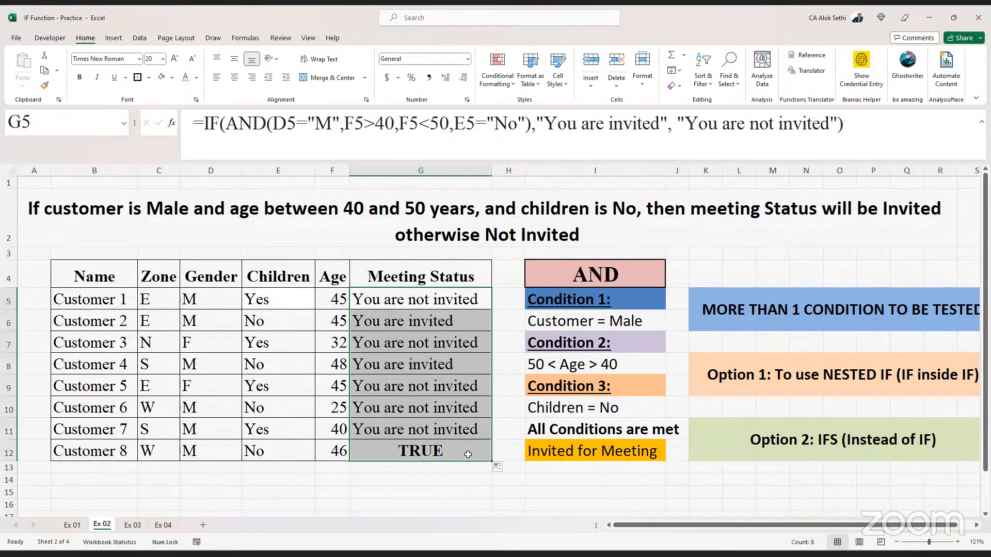
- Bold the "You are invited" results in G6, G8 and G12
{"action": "left_click", "coordinate": [383, 307]}
{"action": "left_click", "coordinate": [385, 314]}
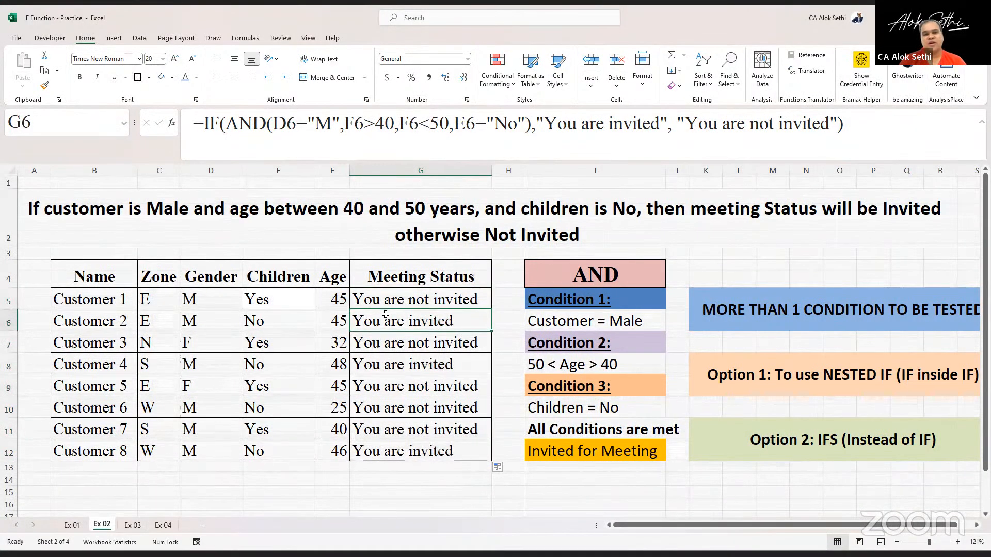
{"action": "key", "text": "Down"}
{"action": "key", "text": "Up"}
{"action": "key", "text": "Up"}
{"action": "key", "text": "ctrl+b"}
{"action": "key", "text": "Down"}
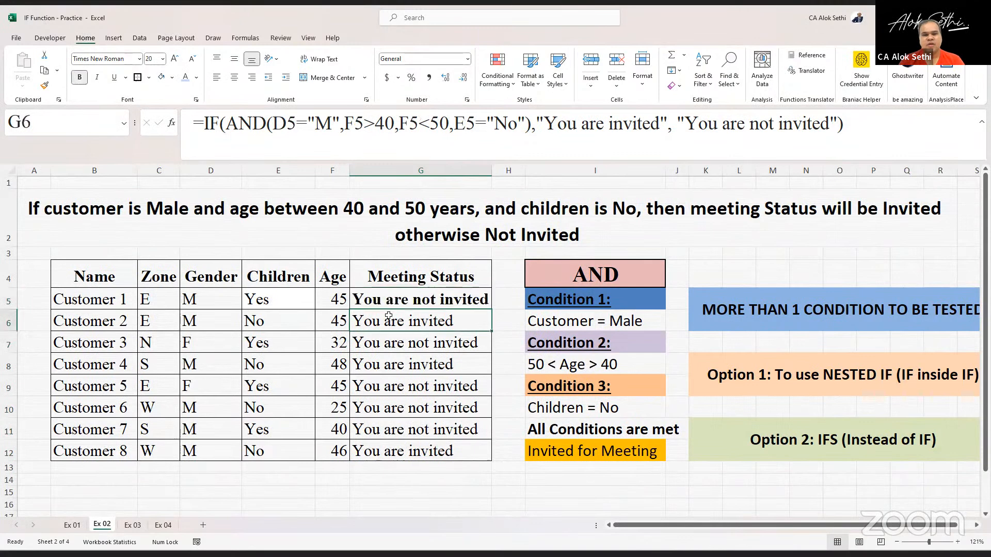
{"action": "key", "text": "Down"}
{"action": "key", "text": "Up"}
{"action": "key", "text": "Up"}
{"action": "key", "text": "ctrl+b"}
{"action": "key", "text": "Down"}
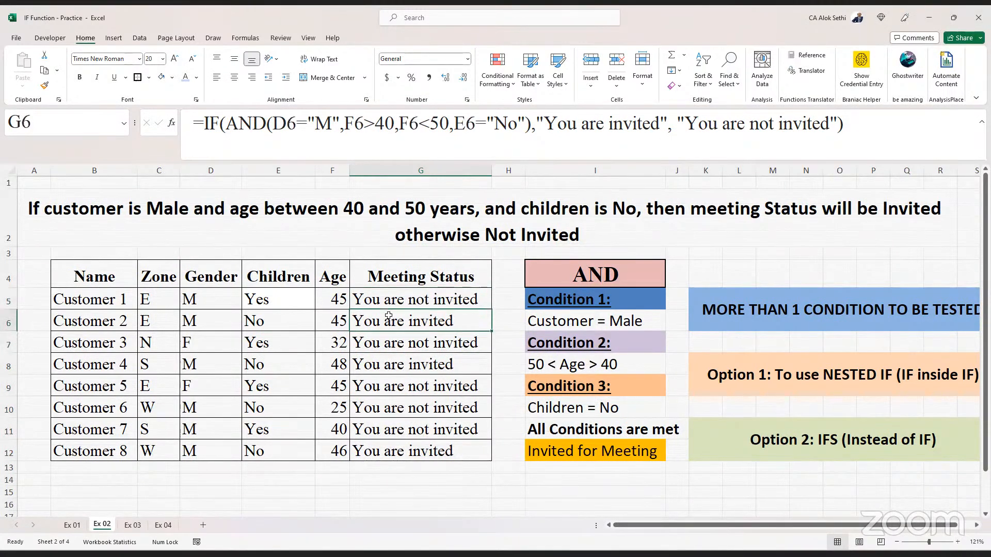
{"action": "key", "text": "Up"}
{"action": "key", "text": "Down"}
{"action": "key", "text": "ctrl+b"}
{"action": "key", "text": "Down"}
{"action": "key", "text": "Down"}
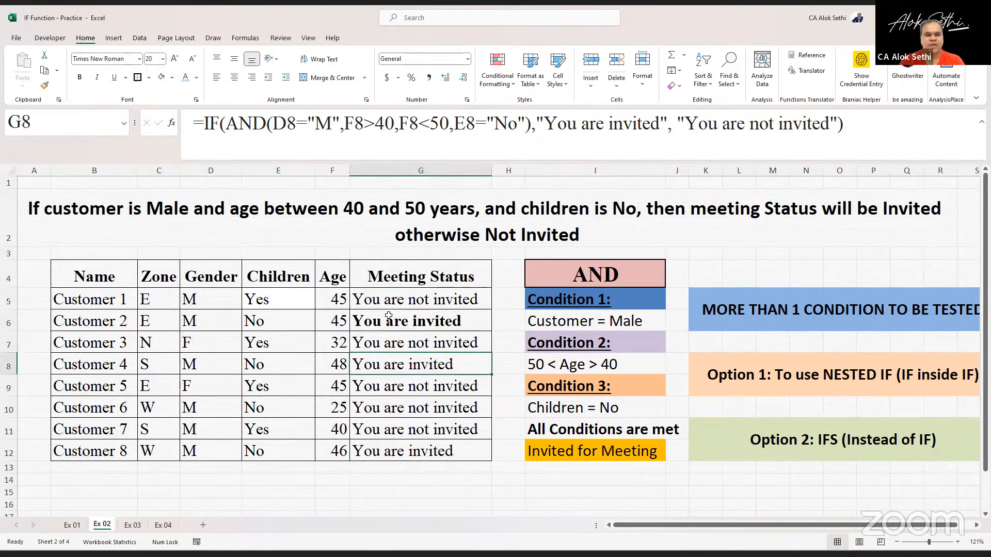
{"action": "key", "text": "ctrl+b"}
{"action": "key", "text": "Down"}
{"action": "key", "text": "Down"}
{"action": "key", "text": "Down"}
{"action": "key", "text": "Down"}
{"action": "key", "text": "Down"}
{"action": "key", "text": "Up"}
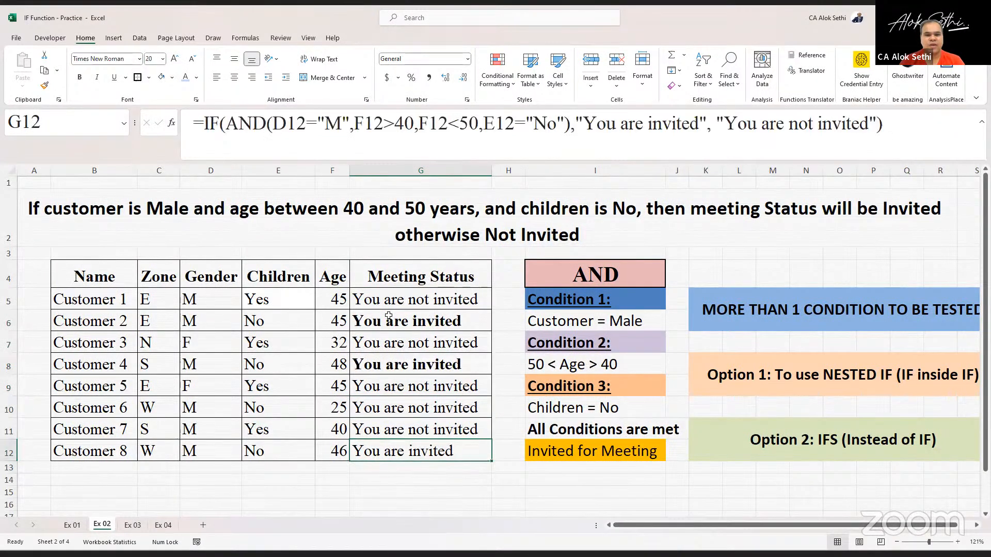
{"action": "key", "text": "ctrl+b"}
- Bold the names of Customer 8, Customer 4 and Customer 2 in column B
{"action": "key", "text": "Left"}
{"action": "key", "text": "Left"}
{"action": "key", "text": "Left"}
{"action": "key", "text": "Left"}
{"action": "key", "text": "Left"}
{"action": "key", "text": "ctrl+b"}
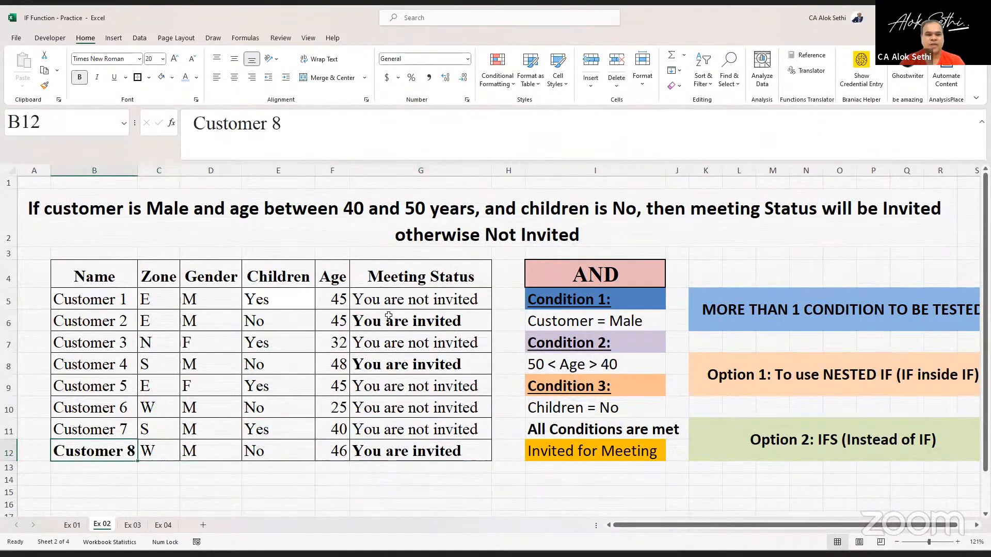
{"action": "key", "text": "Up"}
{"action": "key", "text": "Up"}
{"action": "key", "text": "Up"}
{"action": "key", "text": "Up"}
{"action": "key", "text": "ctrl+b"}
{"action": "key", "text": "Up"}
{"action": "key", "text": "Up"}
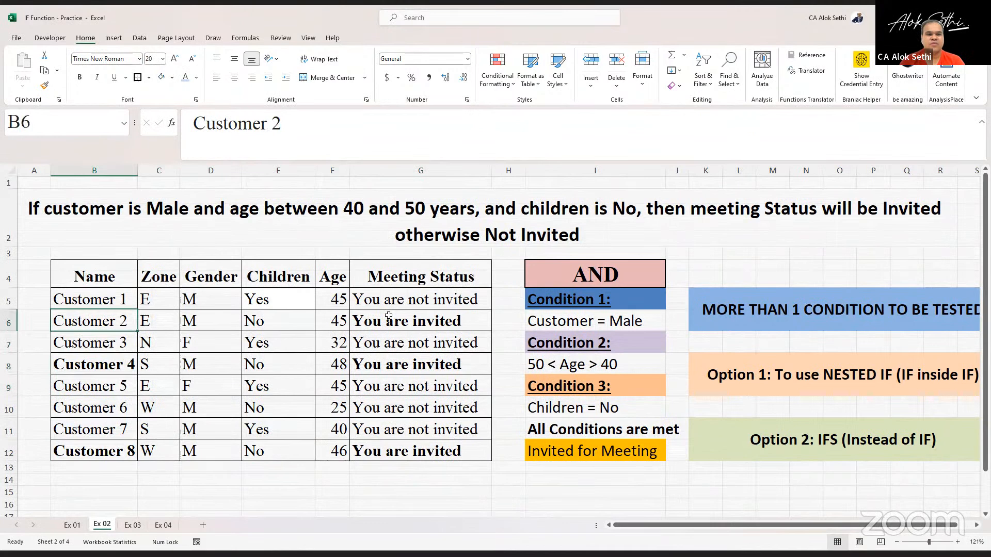
{"action": "key", "text": "Up"}
{"action": "key", "text": "Down"}
{"action": "key", "text": "ctrl+b"}
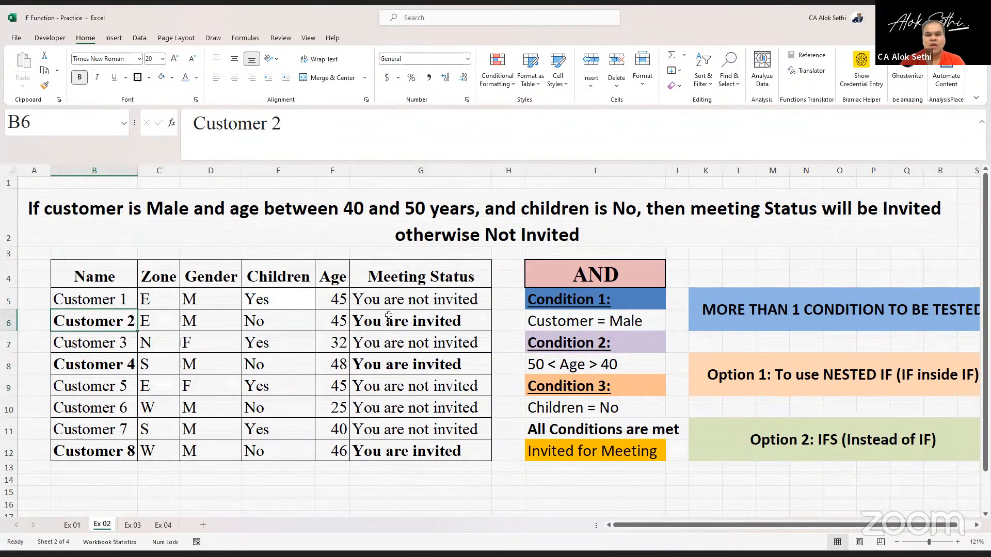
- Clear the Meeting Status formulas from G5 through G12
{"action": "left_click", "coordinate": [403, 300]}
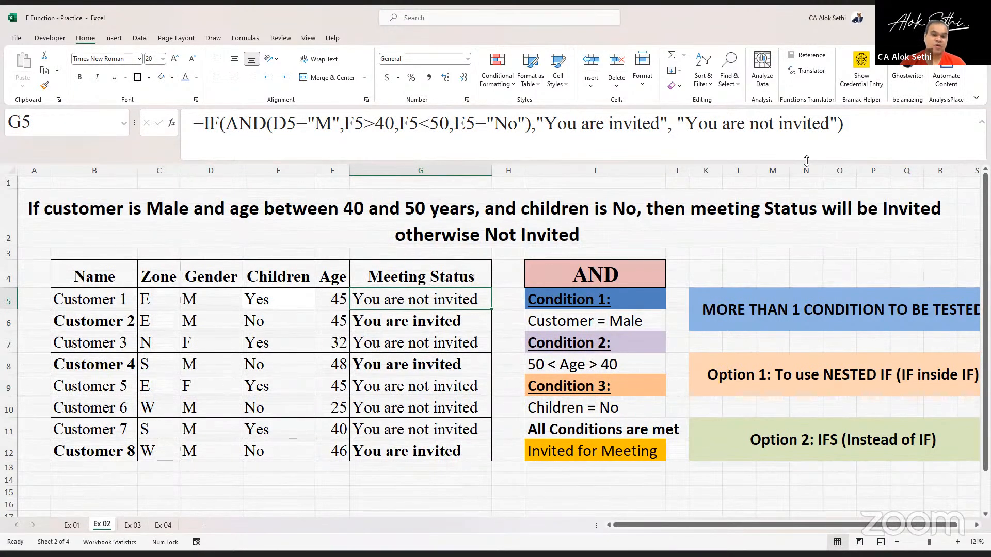
{"action": "left_click", "coordinate": [623, 264]}
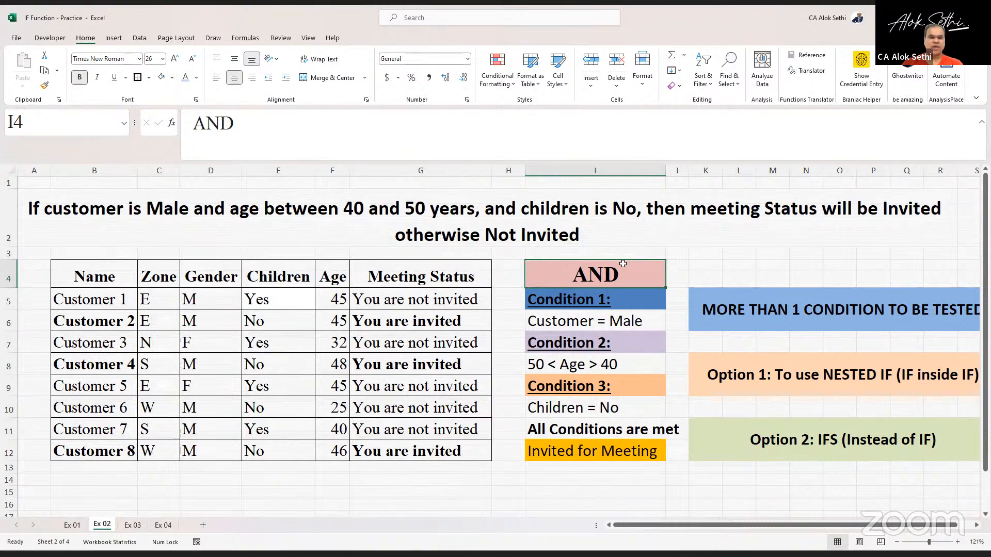
{"action": "left_click_drag", "start_coordinate": [397, 305], "coordinate": [436, 463]}
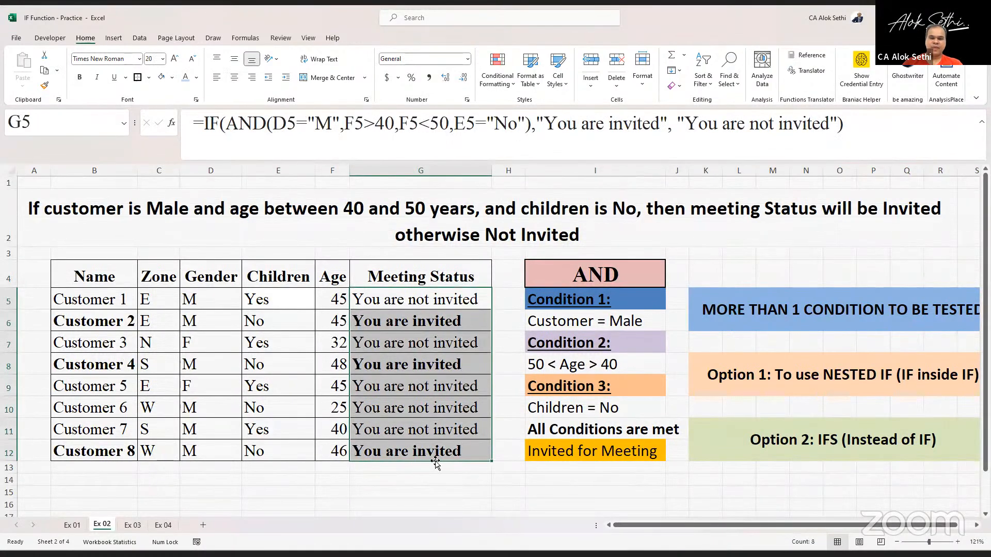
{"action": "key", "text": "Delete"}
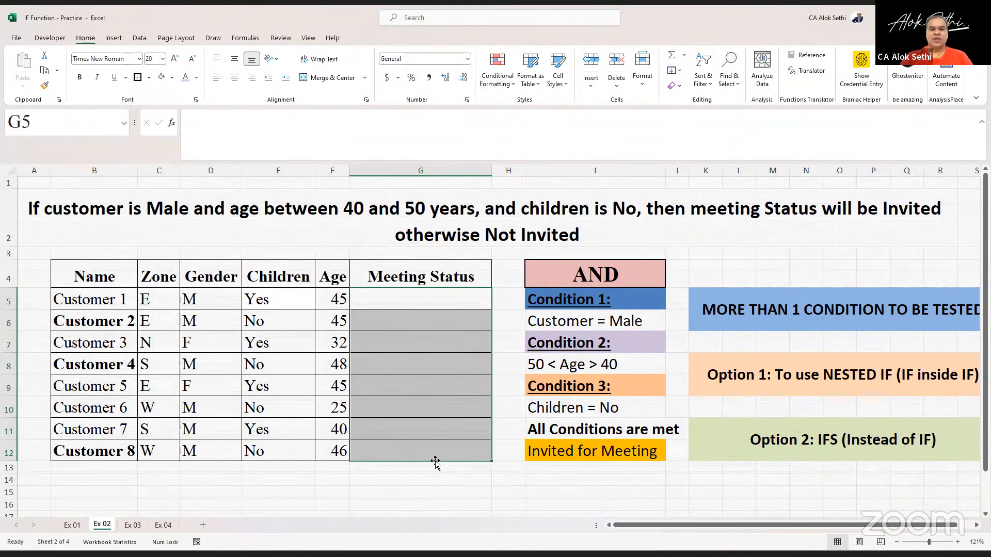
- Start a formula in G5 that nests AND inside IF, with a first test that D5 equals "M"
{"action": "left_click", "coordinate": [408, 300]}
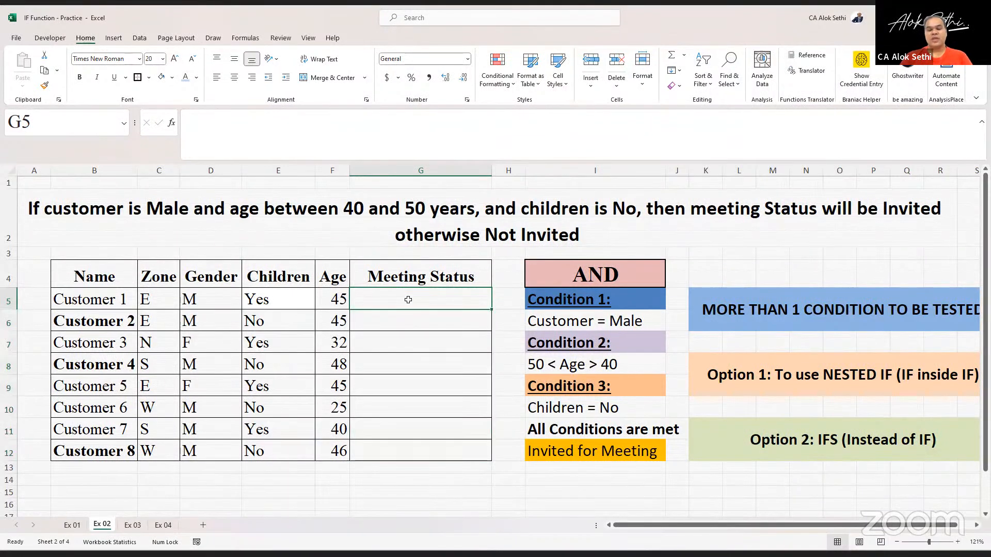
{"action": "type", "text": "="}
{"action": "key", "text": "Caps_Lock"}
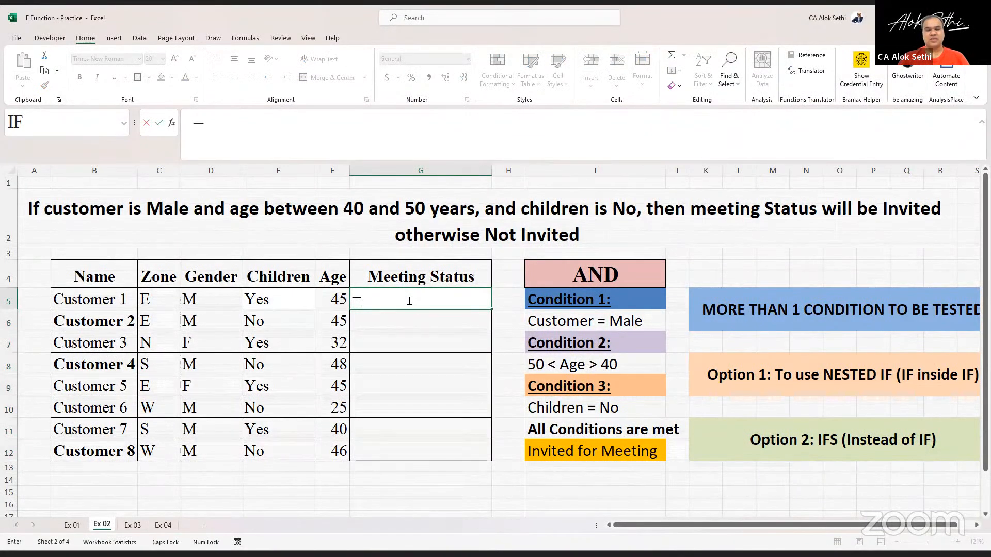
{"action": "type", "text": "IF"}
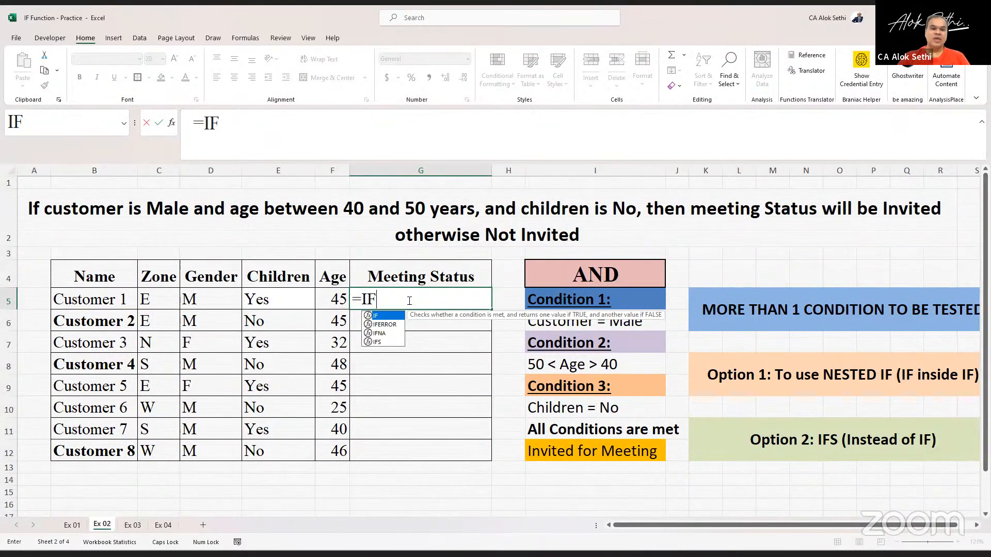
{"action": "type", "text": "("}
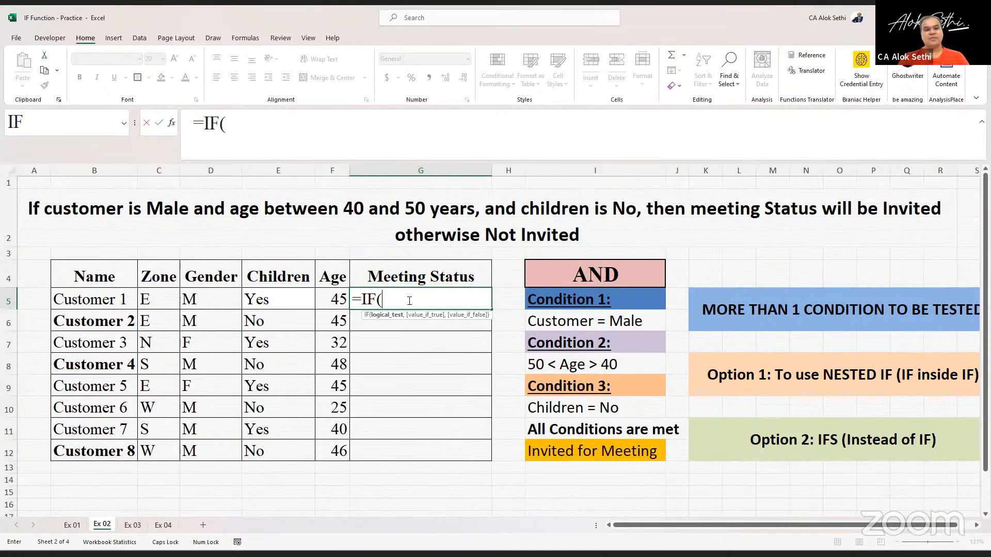
{"action": "type", "text": "AND"}
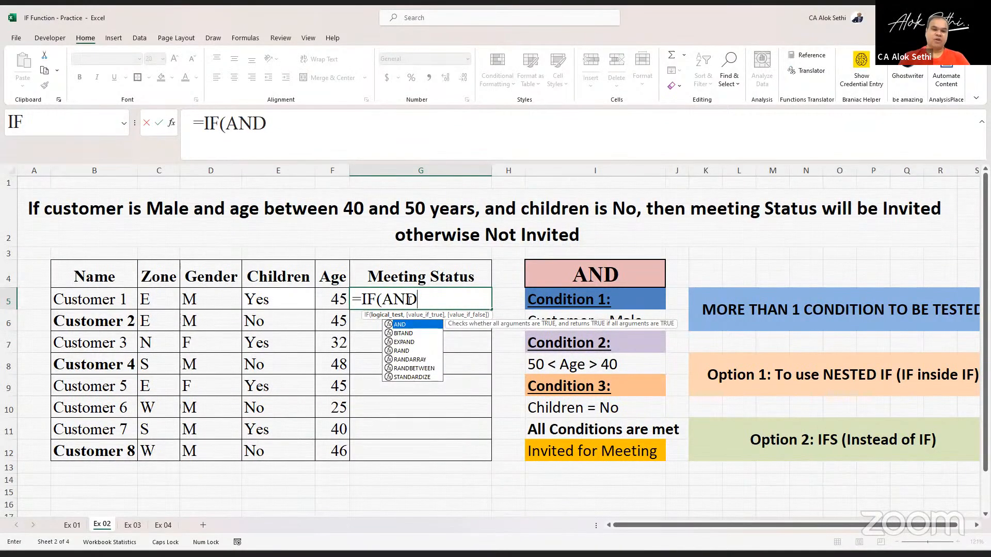
{"action": "type", "text": "("}
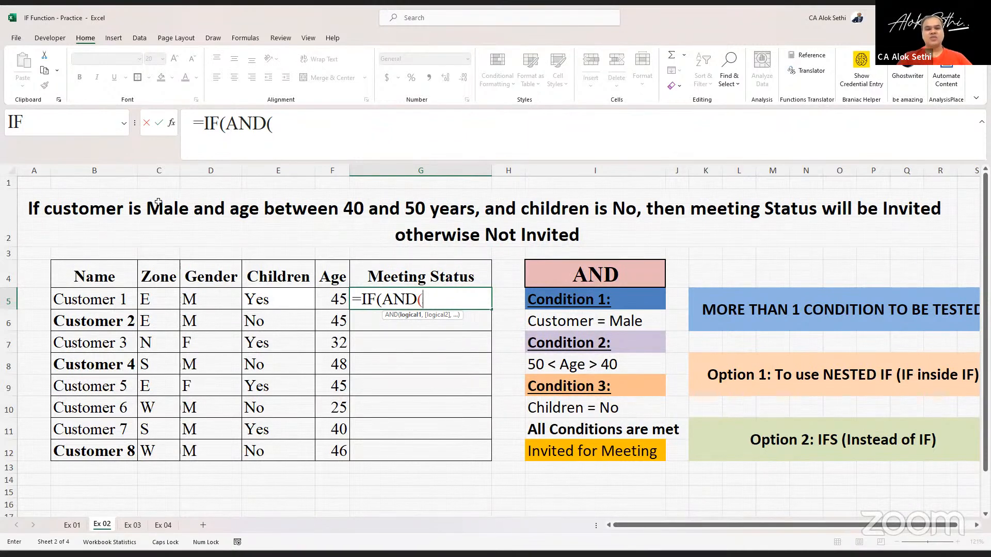
{"action": "left_click", "coordinate": [200, 293]}
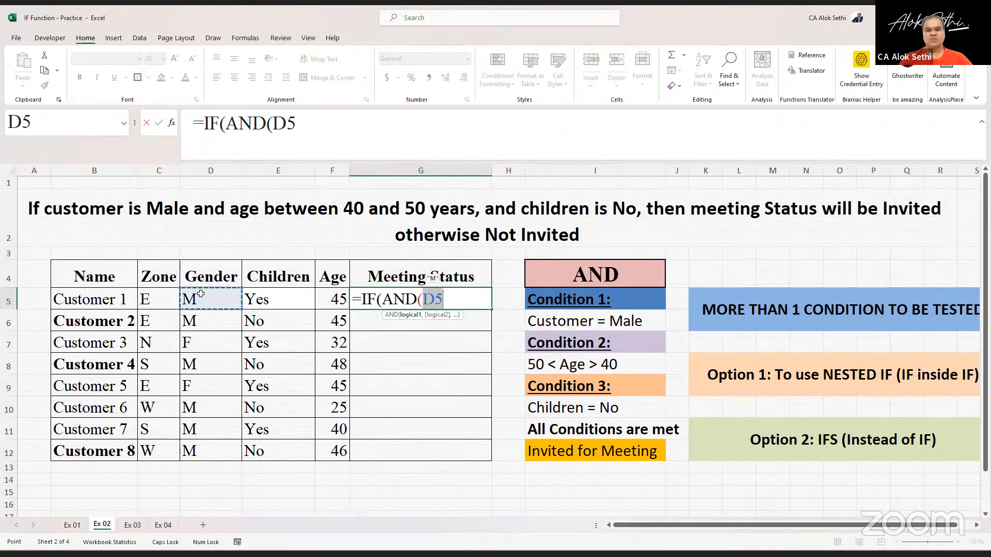
{"action": "type", "text": "="}
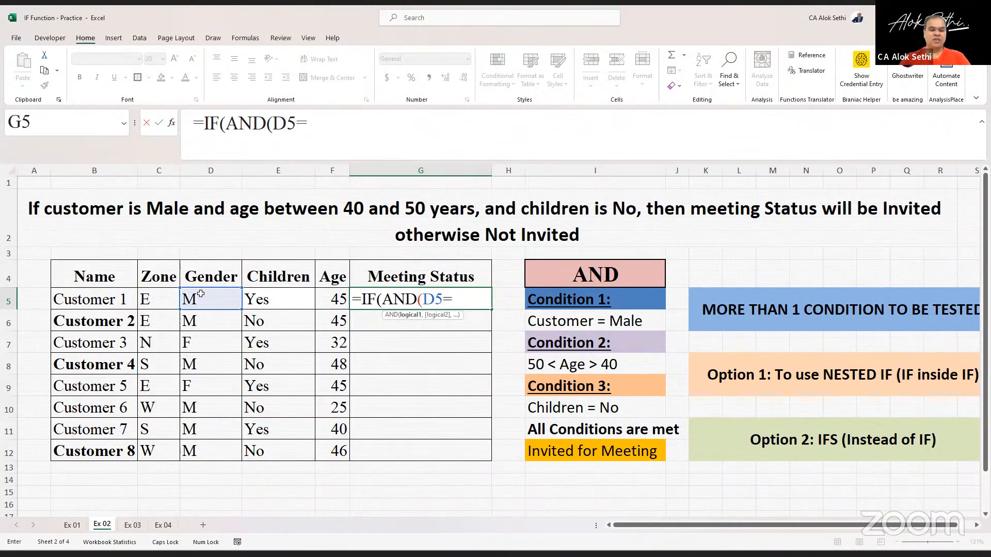
{"action": "type", "text": "\"M\""}
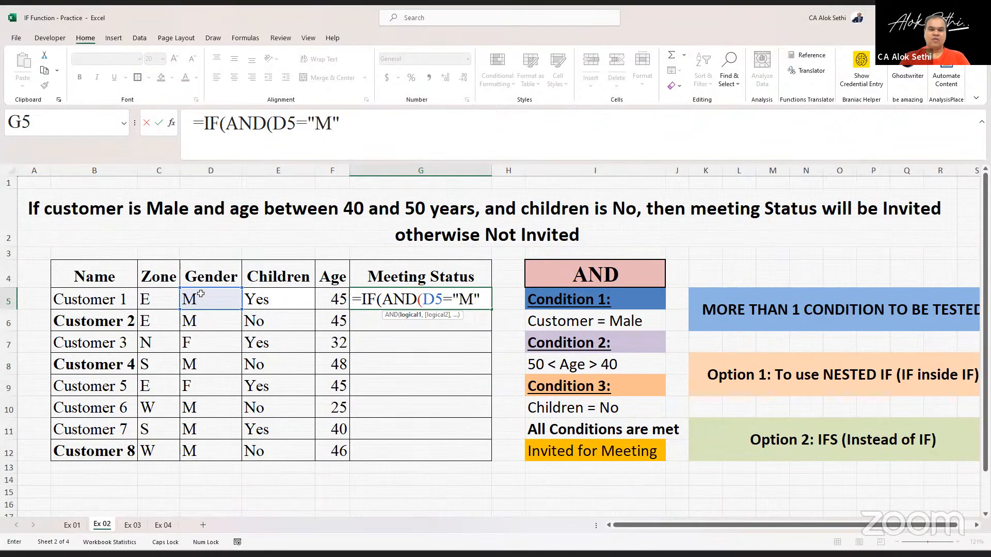
{"action": "type", "text": ","}
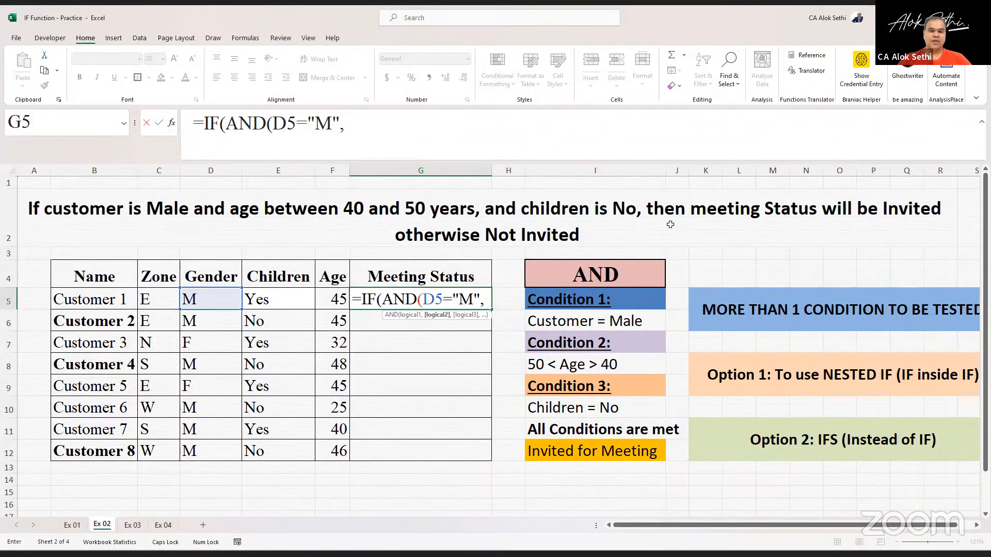
- Add AND tests that E5 equals "No", F5 is greater than 40 and F5 is less than 50, closing AND
{"action": "left_click", "coordinate": [285, 297]}
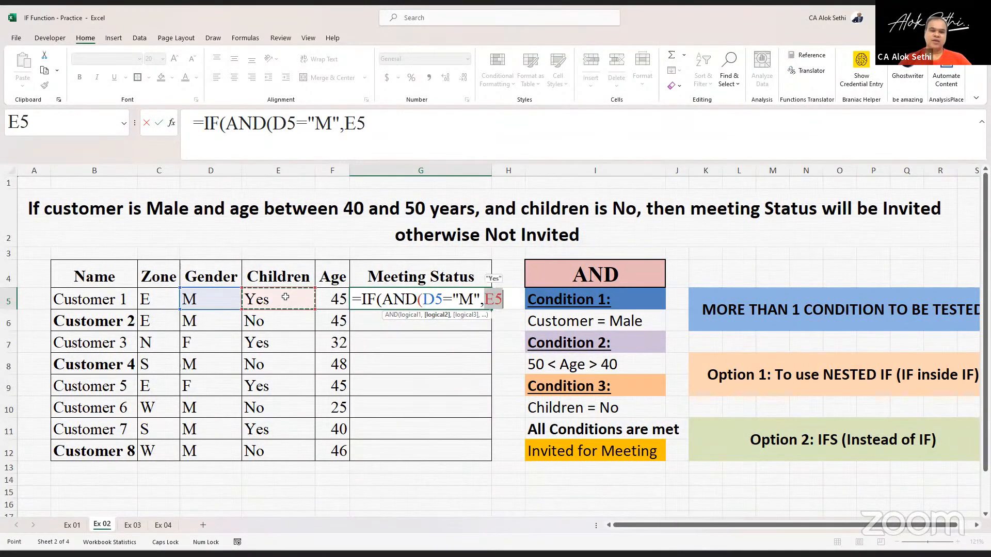
{"action": "key", "text": "Right"}
{"action": "type", "text": "=\"n"}
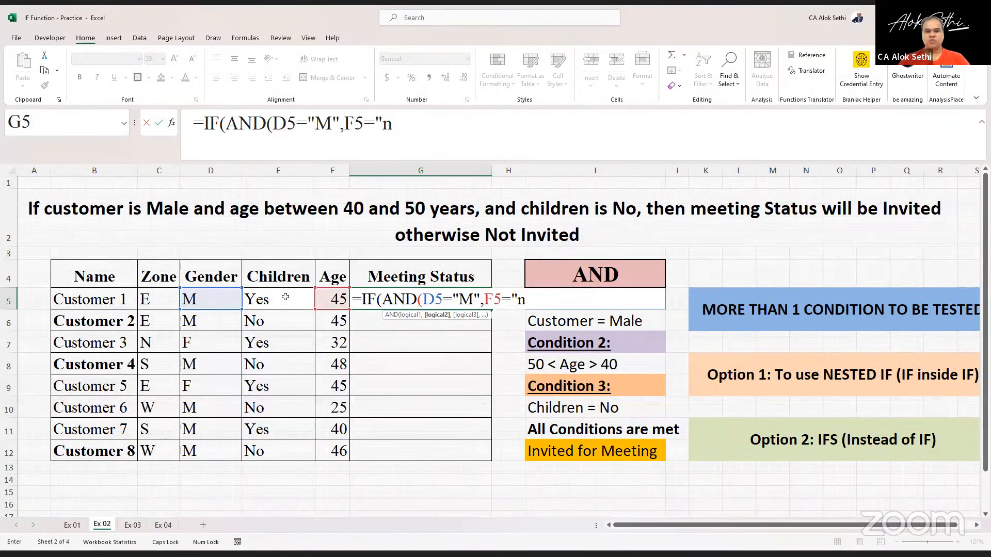
{"action": "key", "text": "BackSpace"}
{"action": "type", "text": "N"}
{"action": "key", "text": "Caps_Lock"}
{"action": "type", "text": "o\""}
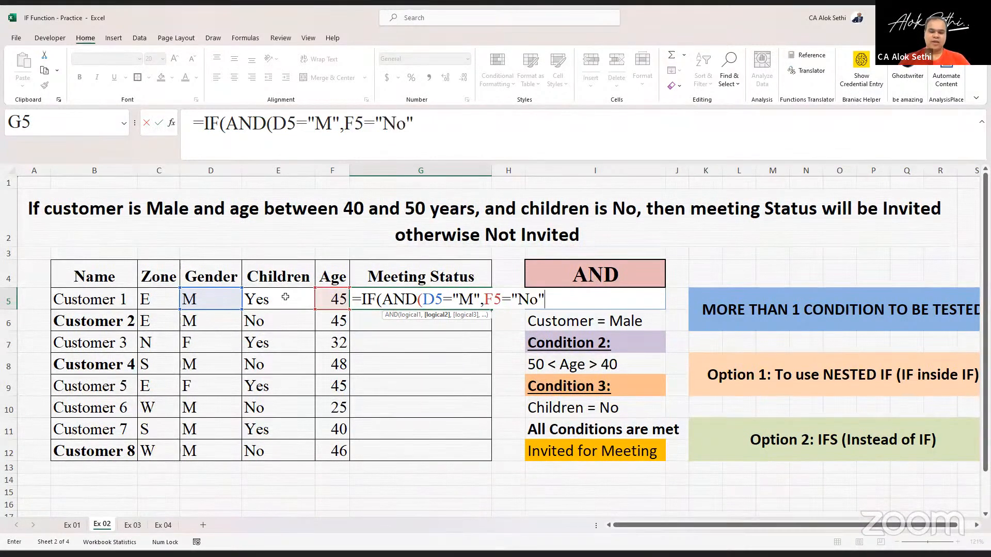
{"action": "type", "text": ","}
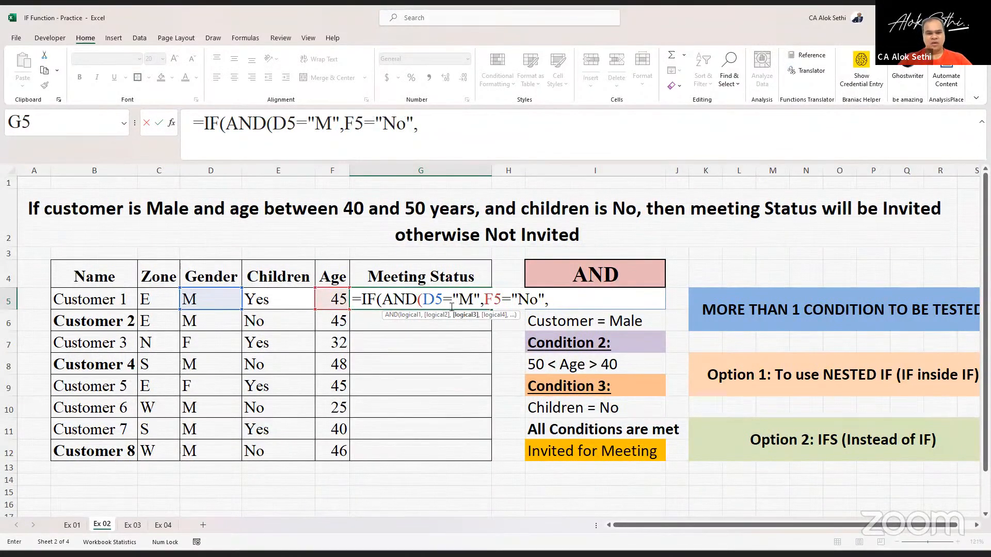
{"action": "left_click", "coordinate": [491, 298]}
{"action": "key", "text": "BackSpace"}
{"action": "type", "text": "e"}
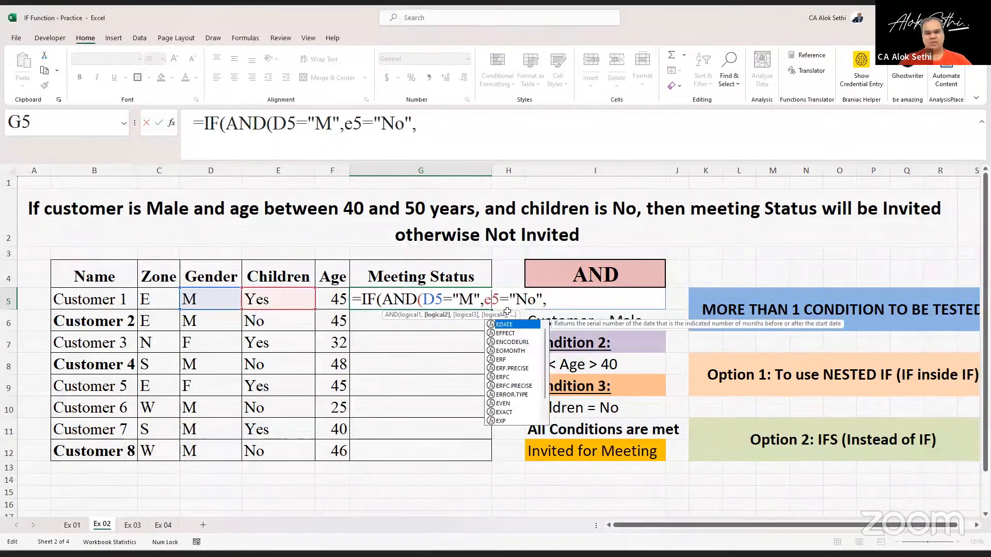
{"action": "left_click", "coordinate": [569, 299]}
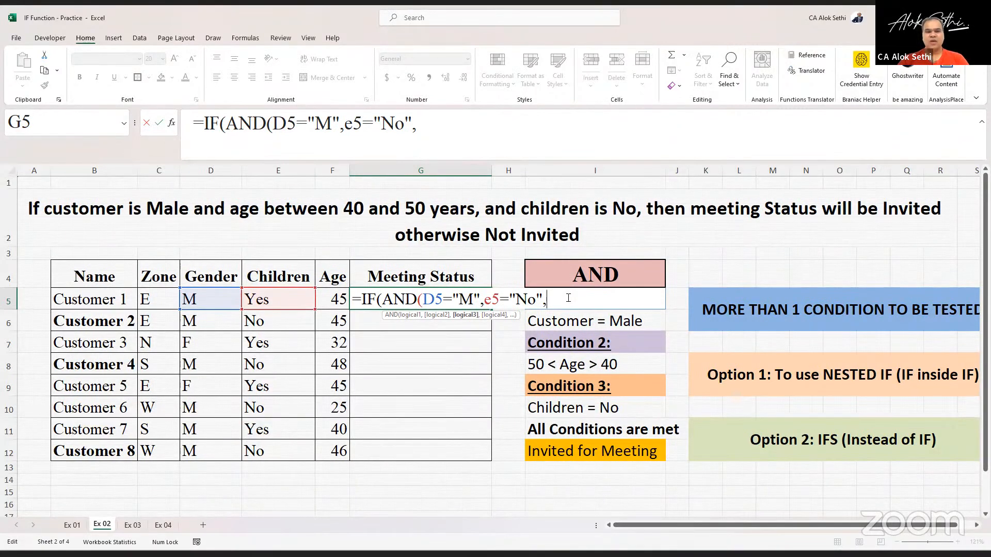
{"action": "key", "text": "Caps_Lock"}
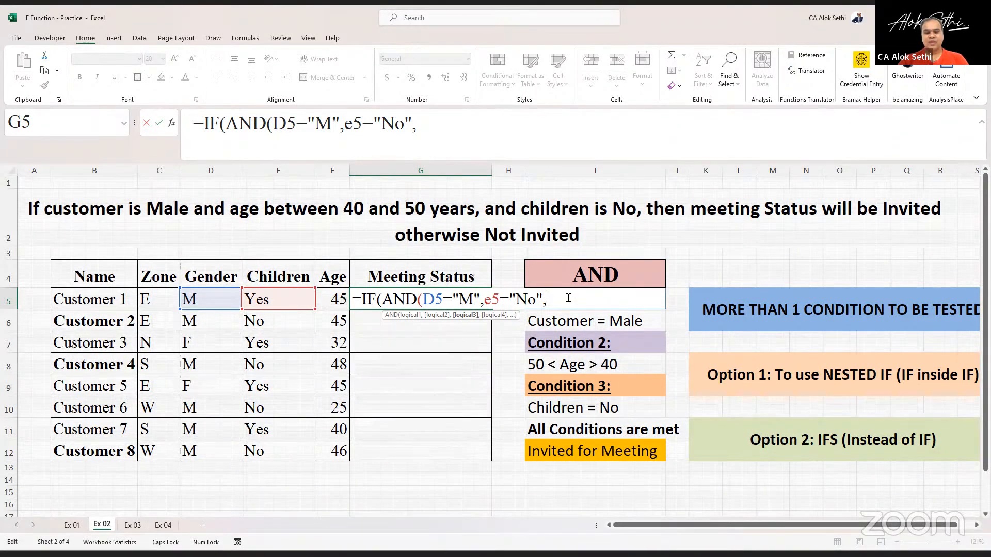
{"action": "type", "text": "F5>40"}
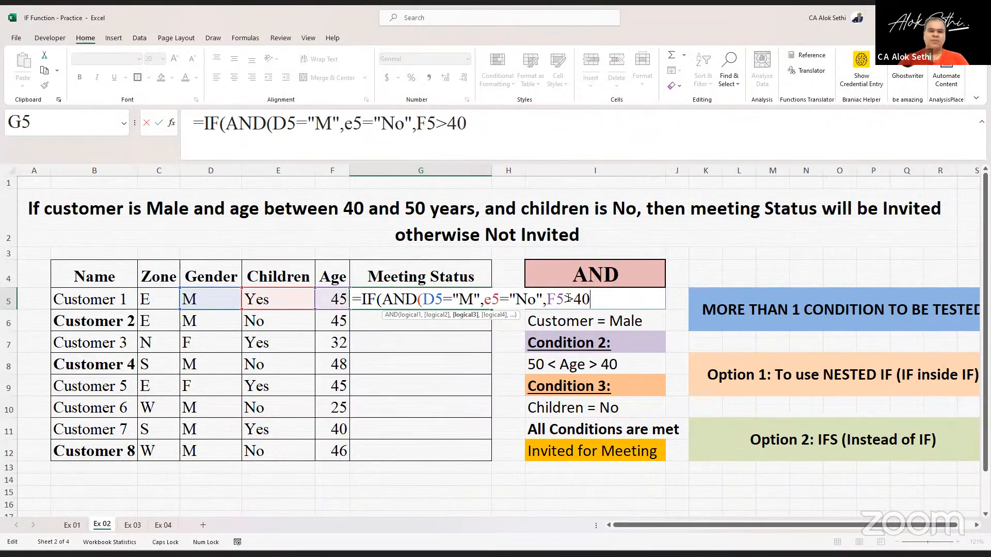
{"action": "type", "text": ","}
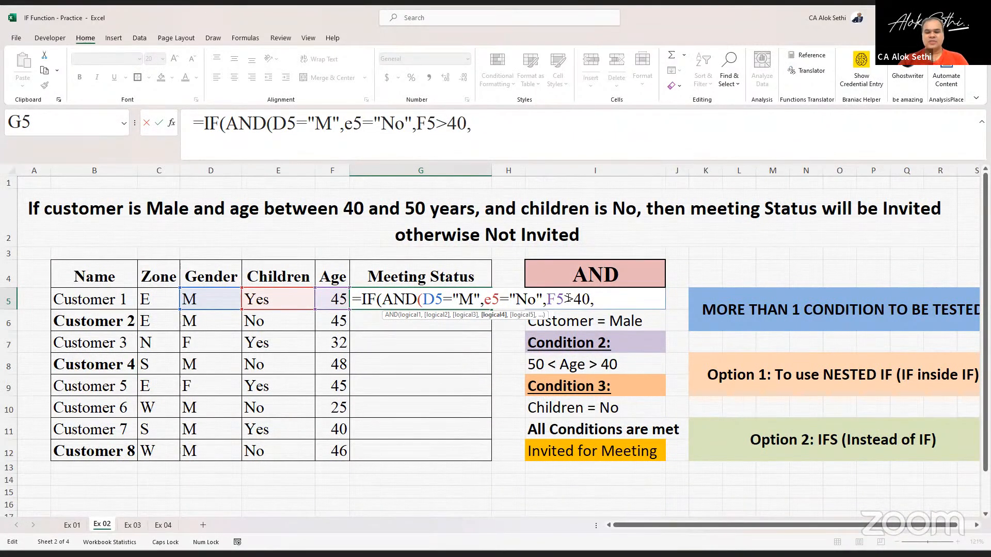
{"action": "type", "text": "F5<50)"}
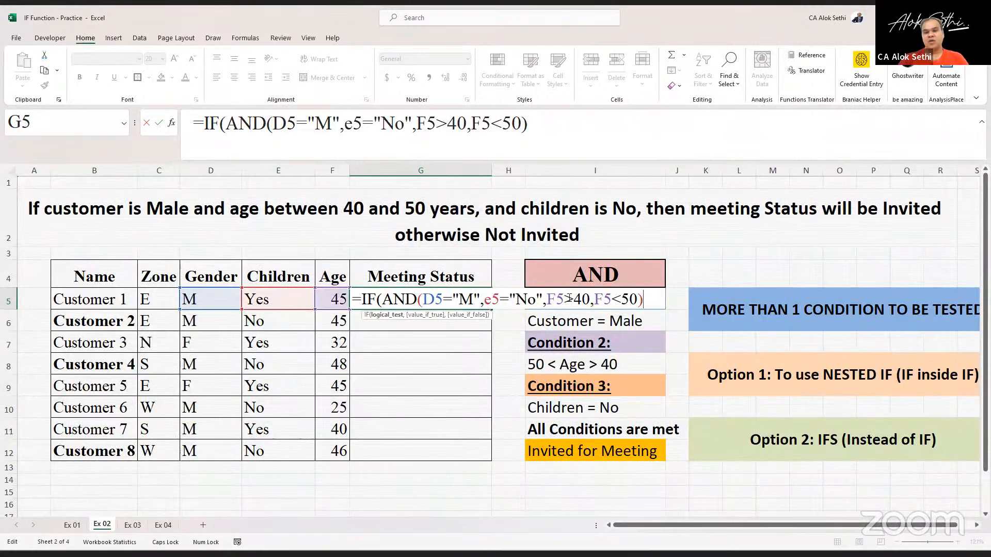
- Finish the IF in G5 to return "Invited" when true and "Not Invited" otherwise, and enter it
{"action": "left_click", "coordinate": [571, 300]}
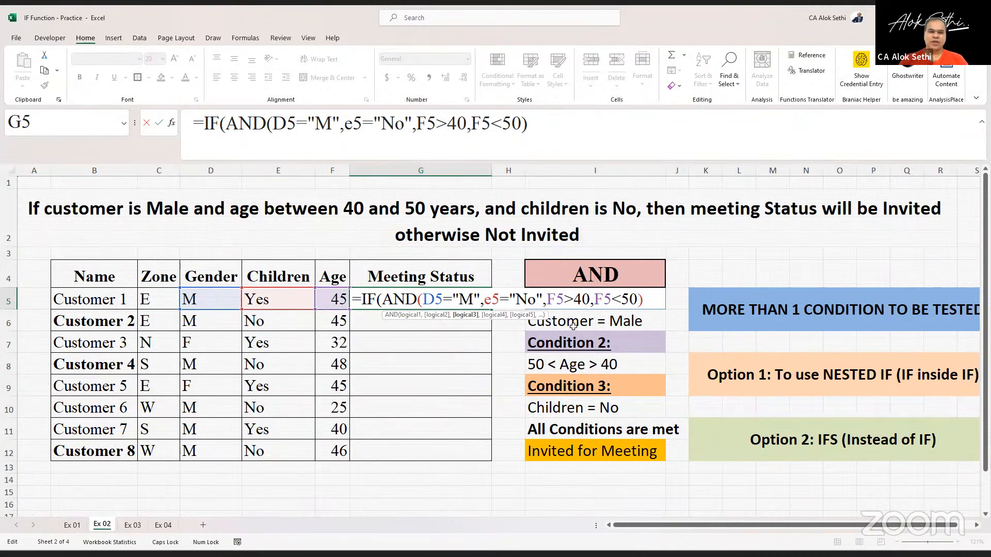
{"action": "key", "text": "Return"}
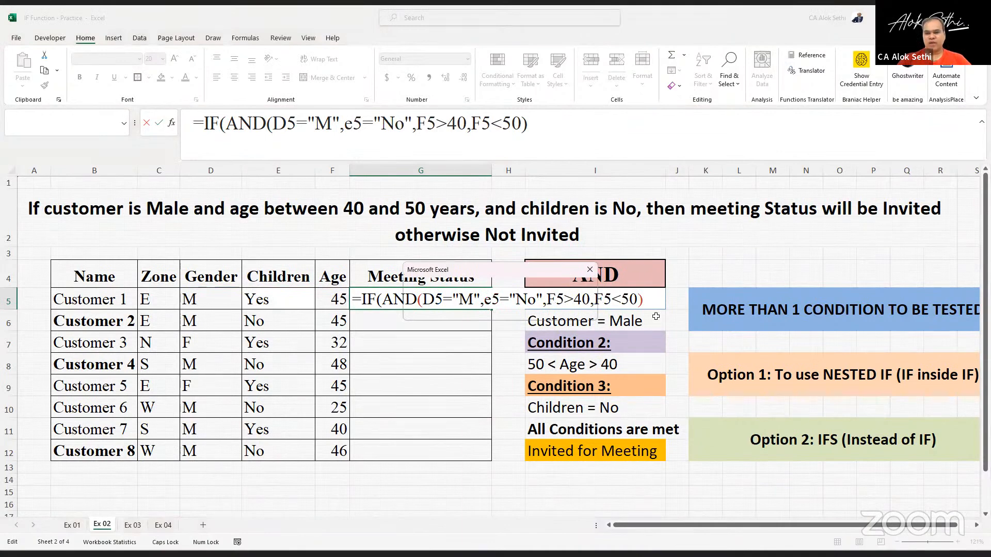
{"action": "key", "text": "Return"}
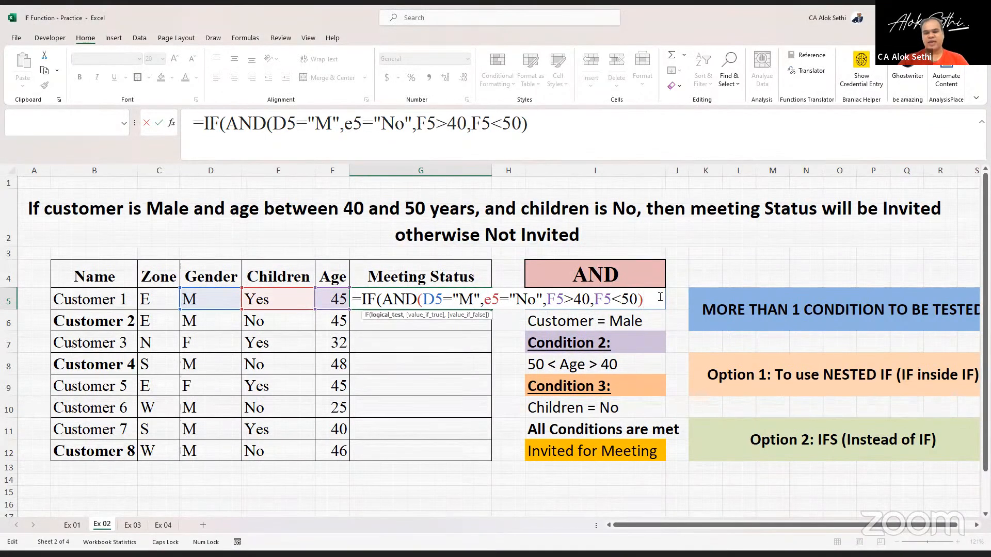
{"action": "type", "text": ","}
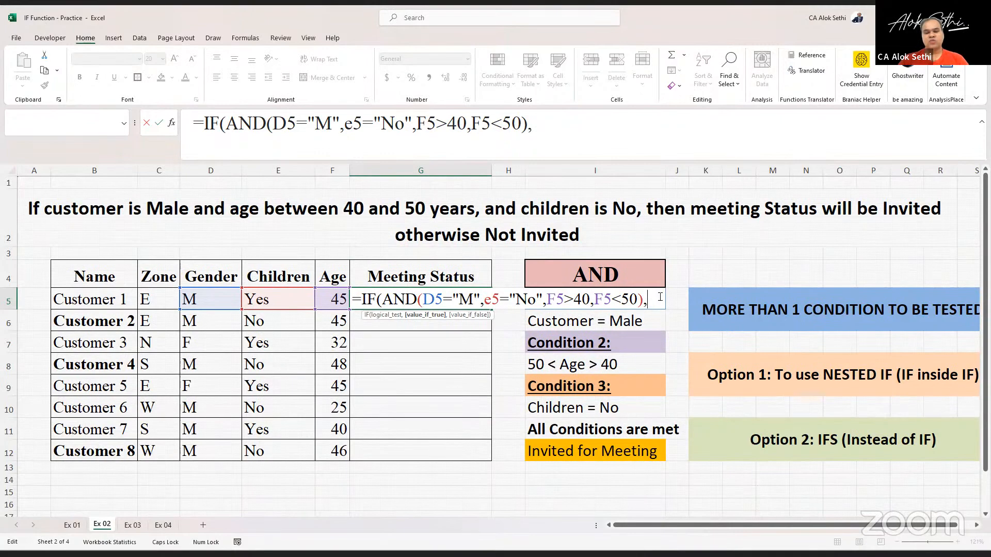
{"action": "type", "text": "\""}
{"action": "key", "text": "Caps_Lock"}
{"action": "type", "text": "I"}
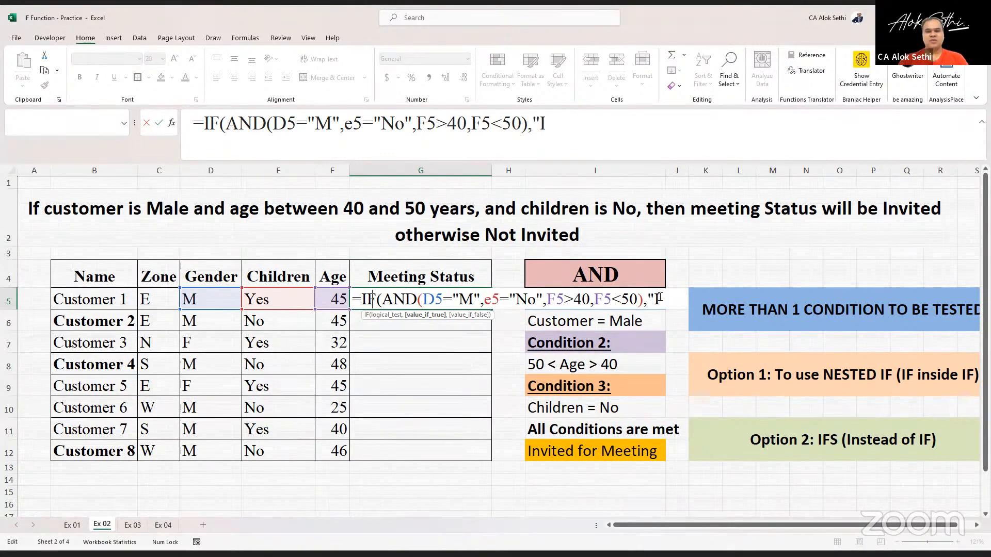
{"action": "type", "text": "nvited"}
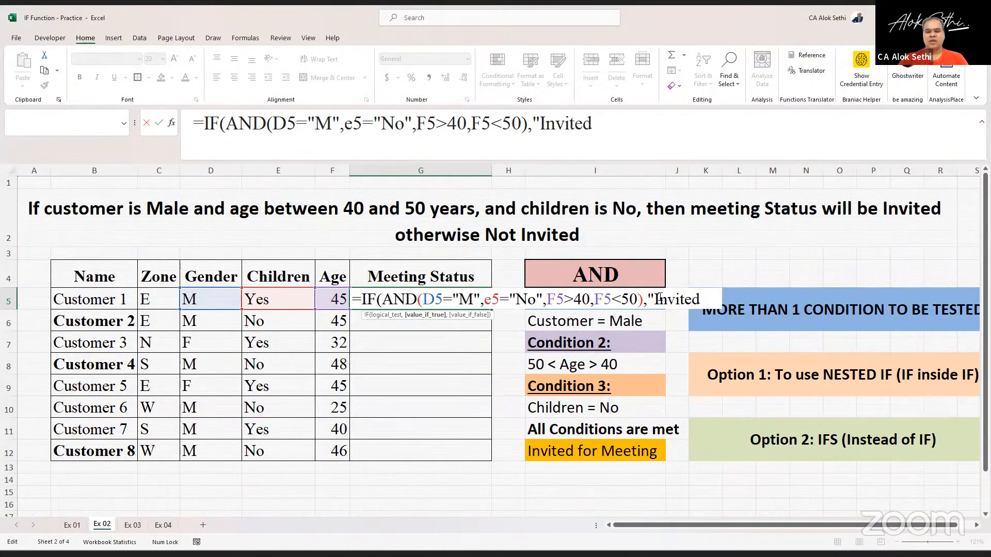
{"action": "type", "text": "\",\"Not"}
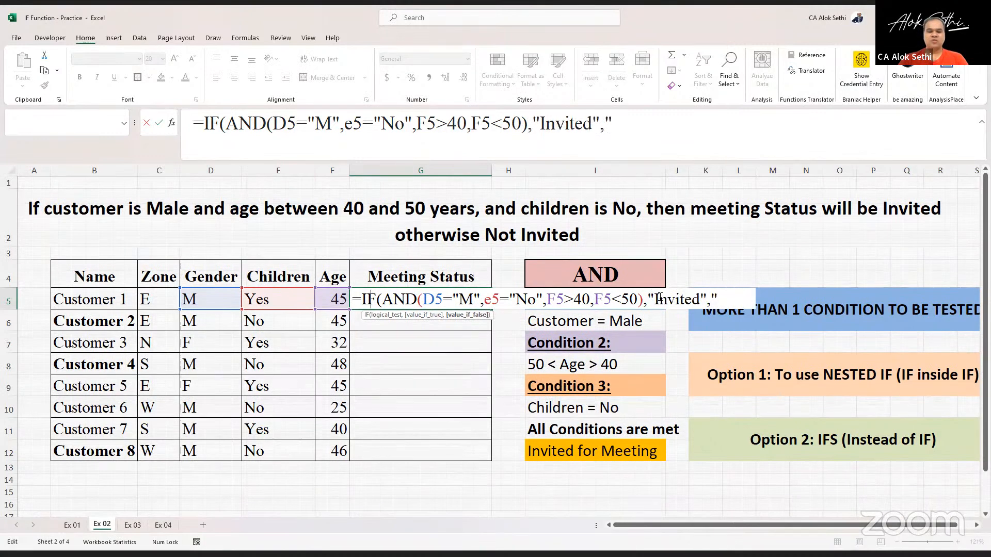
{"action": "type", "text": " Invited"}
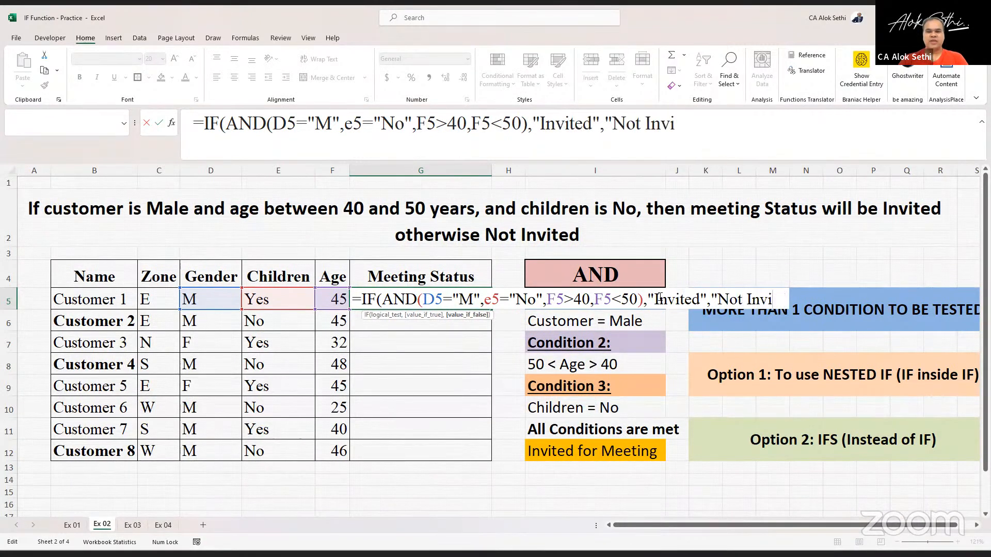
{"action": "type", "text": "\")"}
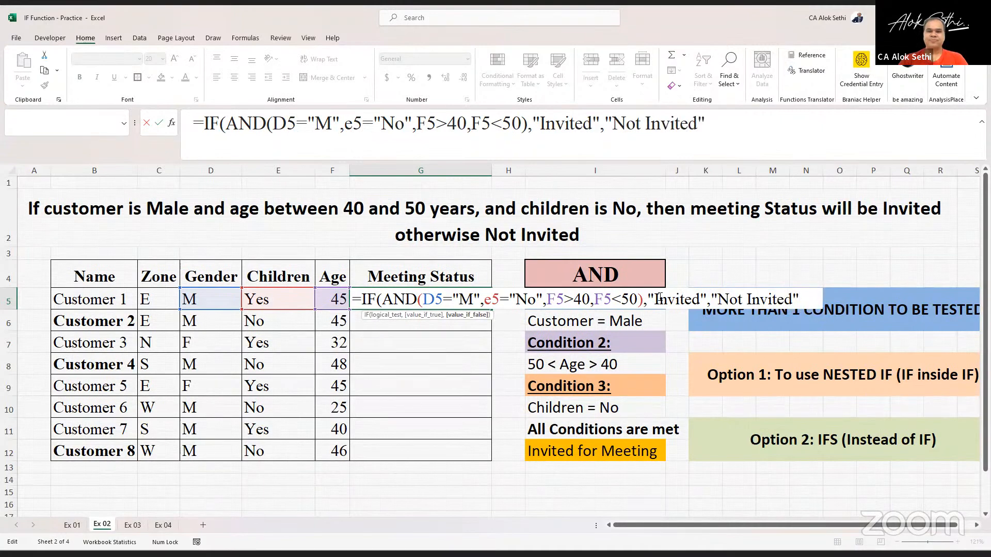
{"action": "key", "text": "Return"}
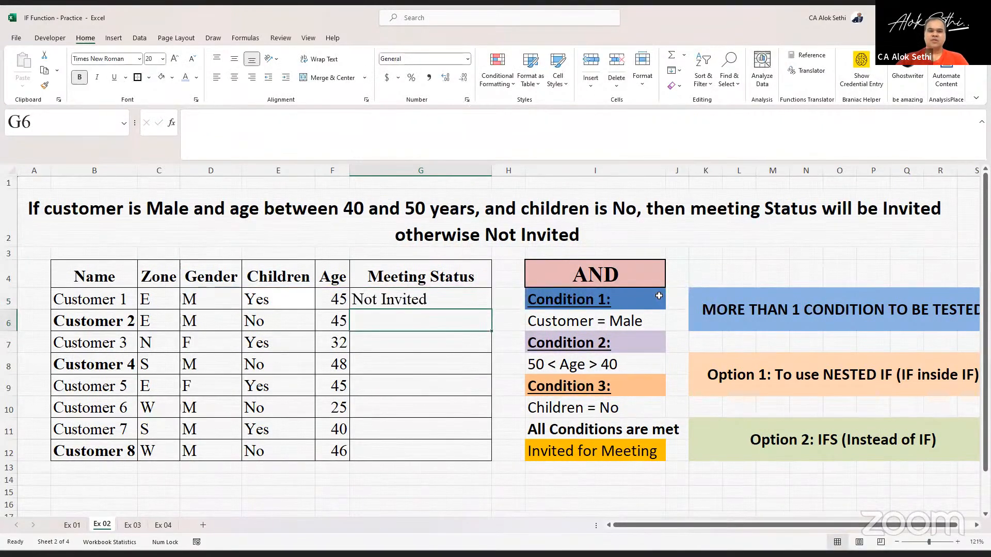
- Fill G5's formula down through G12
{"action": "key", "text": "Up"}
{"action": "key", "text": "shift+Down"}
{"action": "key", "text": "shift+Down"}
{"action": "key", "text": "shift+Down"}
{"action": "key", "text": "shift+Down"}
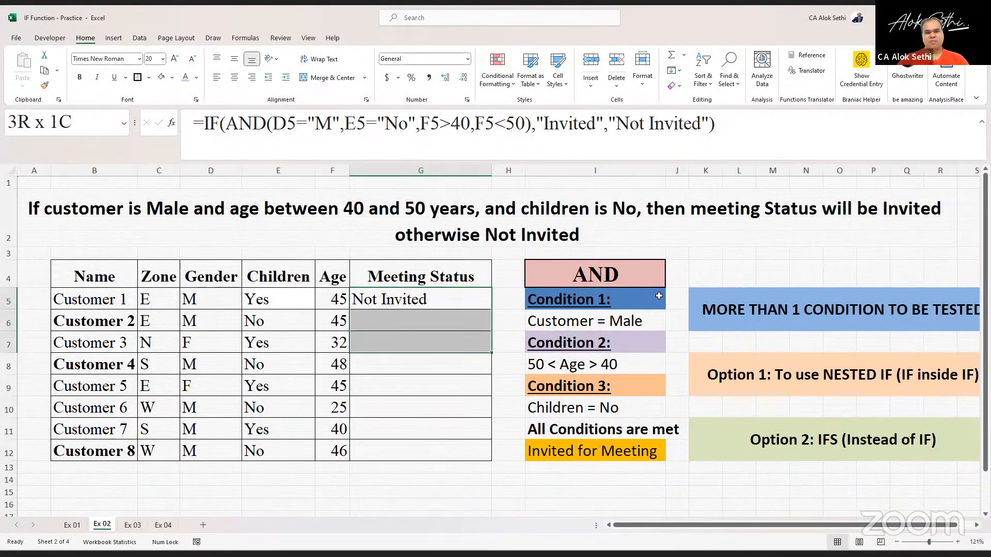
{"action": "key", "text": "shift+Down"}
{"action": "key", "text": "shift+Down"}
{"action": "key", "text": "shift+Down"}
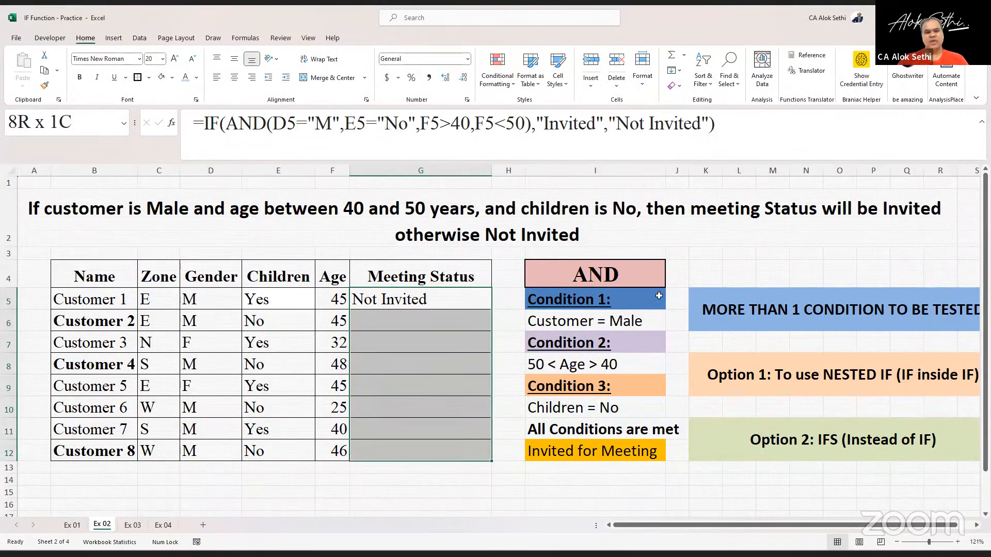
{"action": "key", "text": "ctrl+d"}
- Change Customer 1's age in F5 to 40
{"action": "key", "text": "Left"}
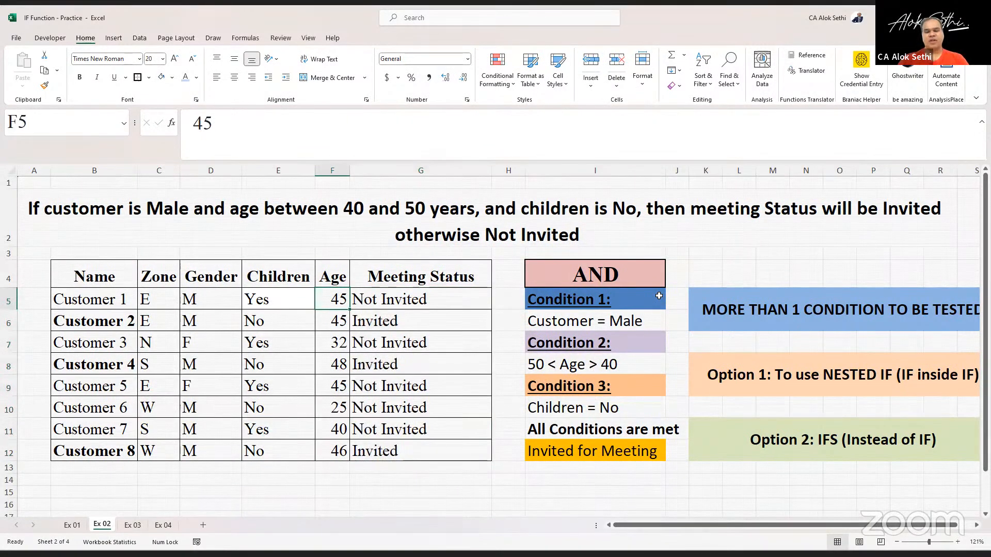
{"action": "type", "text": "40"}
{"action": "key", "text": "Return"}
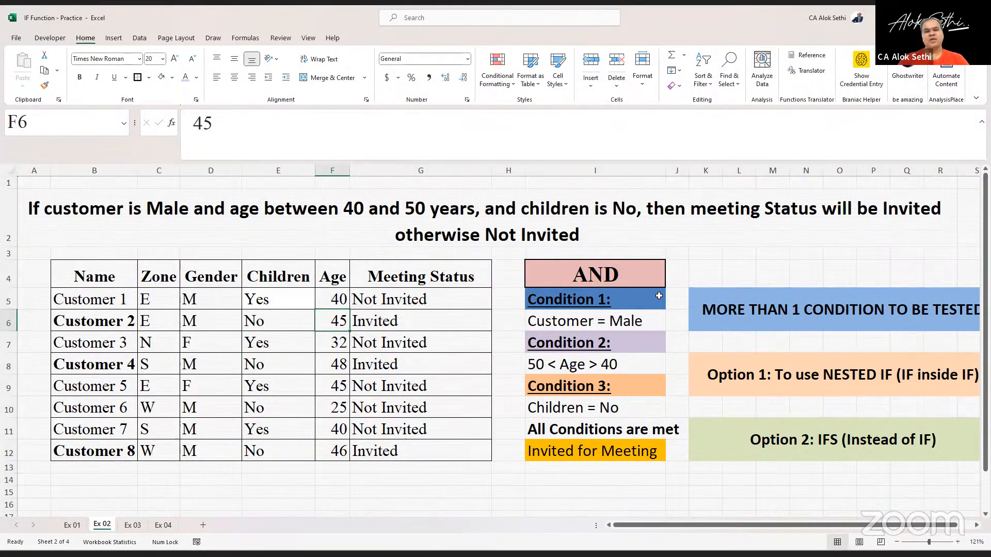
- Change Customer 4's age in F8 to 50
{"action": "key", "text": "Down"}
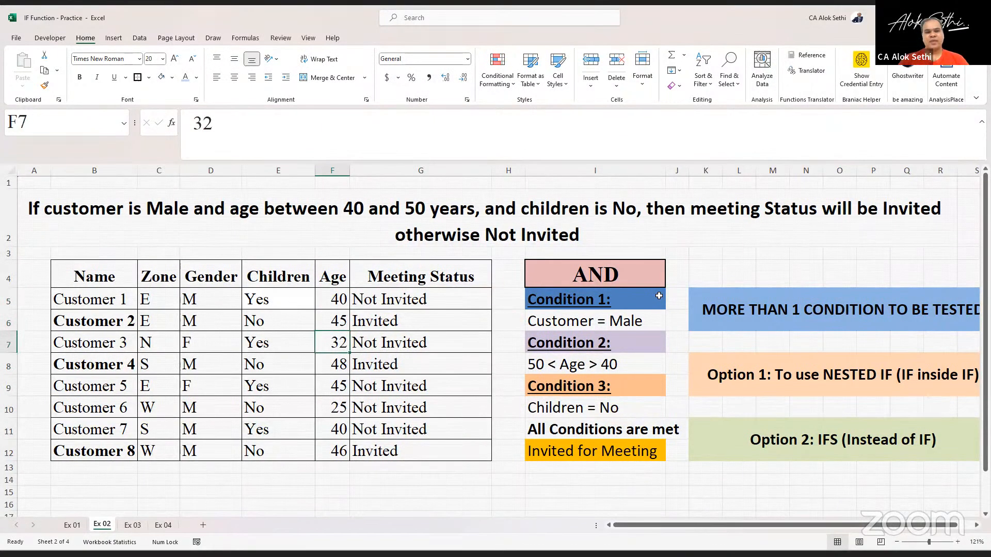
{"action": "key", "text": "Left"}
{"action": "key", "text": "Left"}
{"action": "key", "text": "Down"}
{"action": "key", "text": "Right"}
{"action": "key", "text": "Right"}
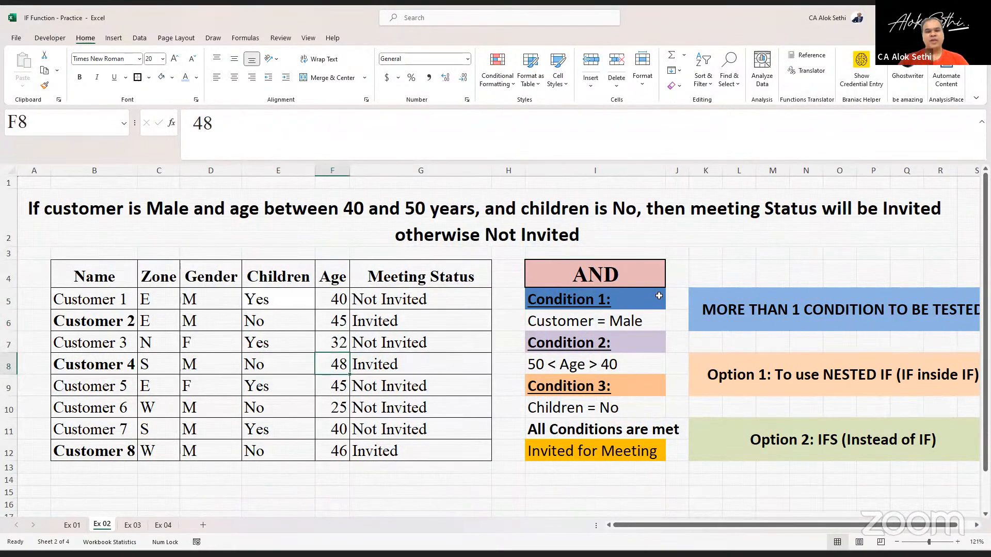
{"action": "type", "text": "50"}
{"action": "key", "text": "Return"}
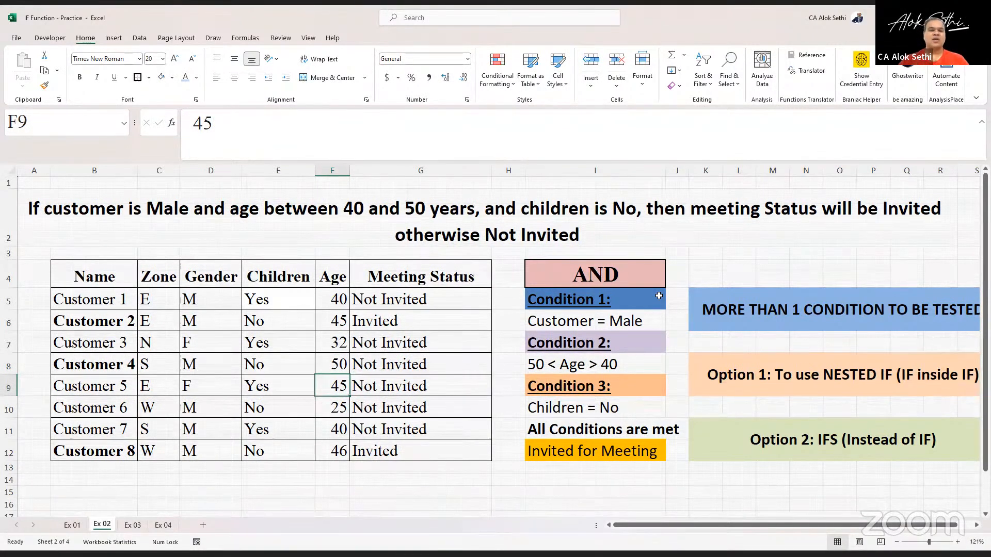
- Edit G5's age tests to include the limits, making them F5>=40 and F5<=50
{"action": "left_click", "coordinate": [387, 302]}
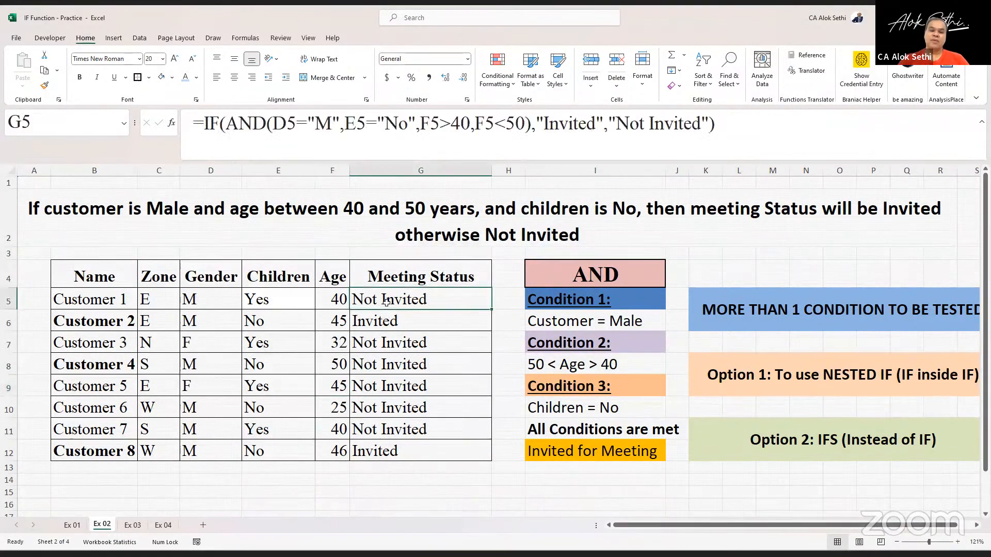
{"action": "left_click", "coordinate": [436, 123]}
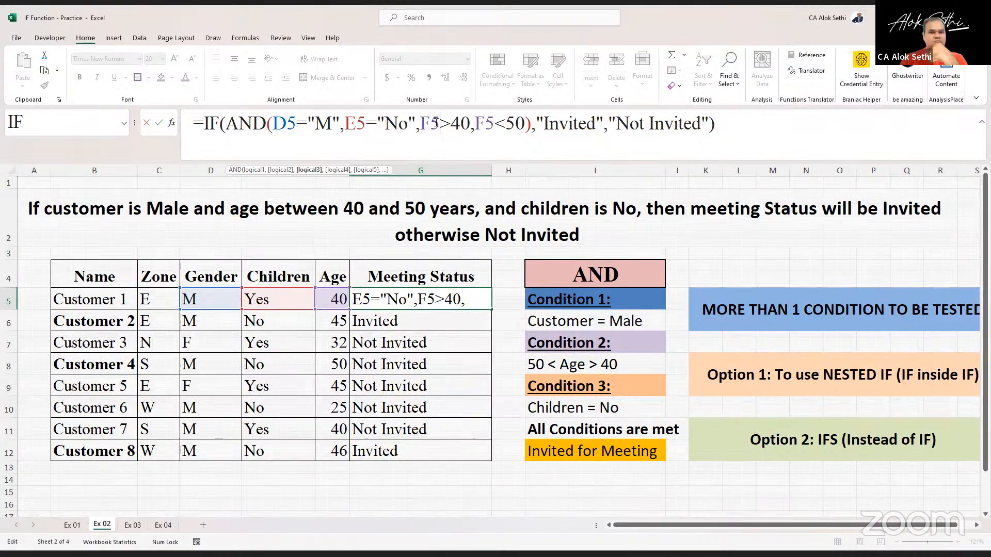
{"action": "left_click", "coordinate": [436, 123]}
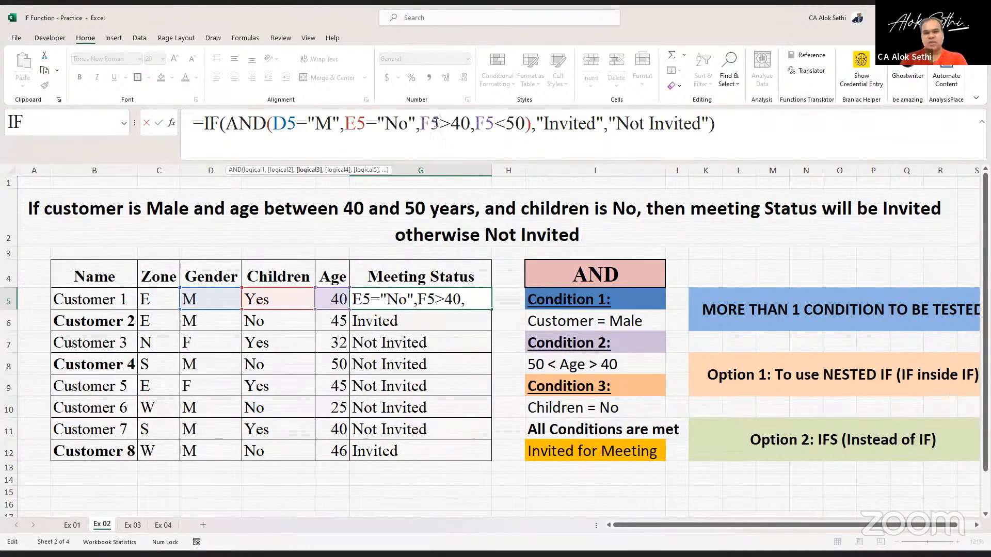
{"action": "type", "text": "="}
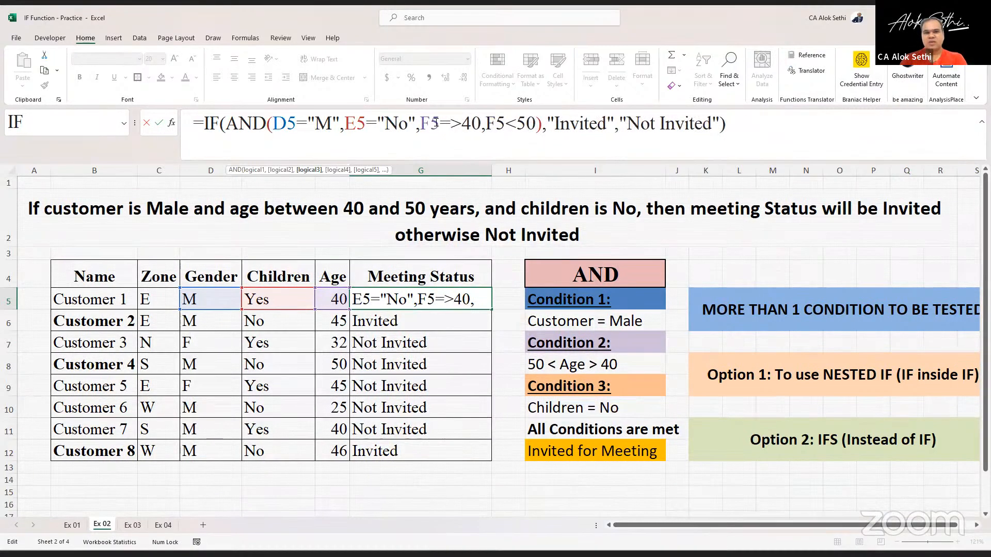
{"action": "key", "text": "Right"}
{"action": "key", "text": "Right"}
{"action": "key", "text": "Right"}
{"action": "key", "text": "Right"}
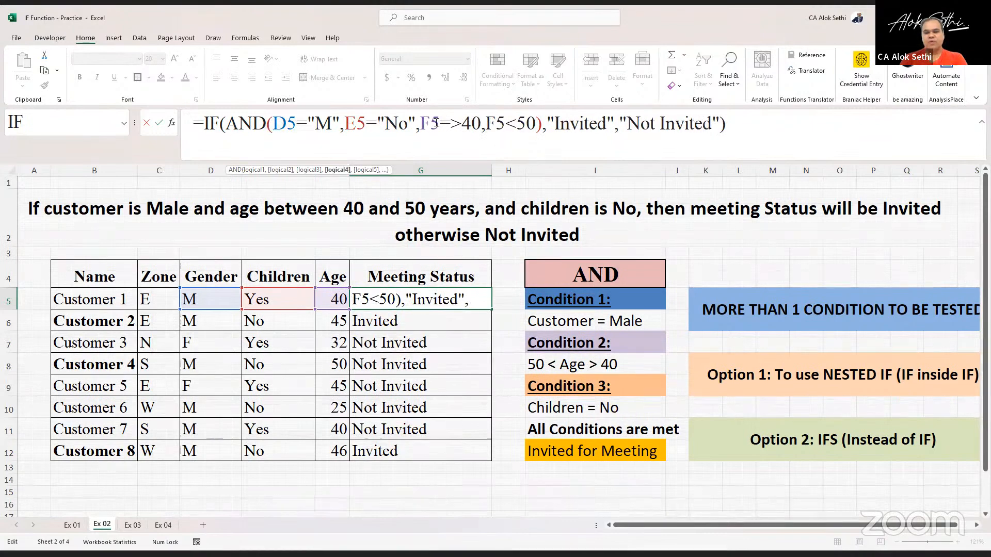
{"action": "type", "text": "="}
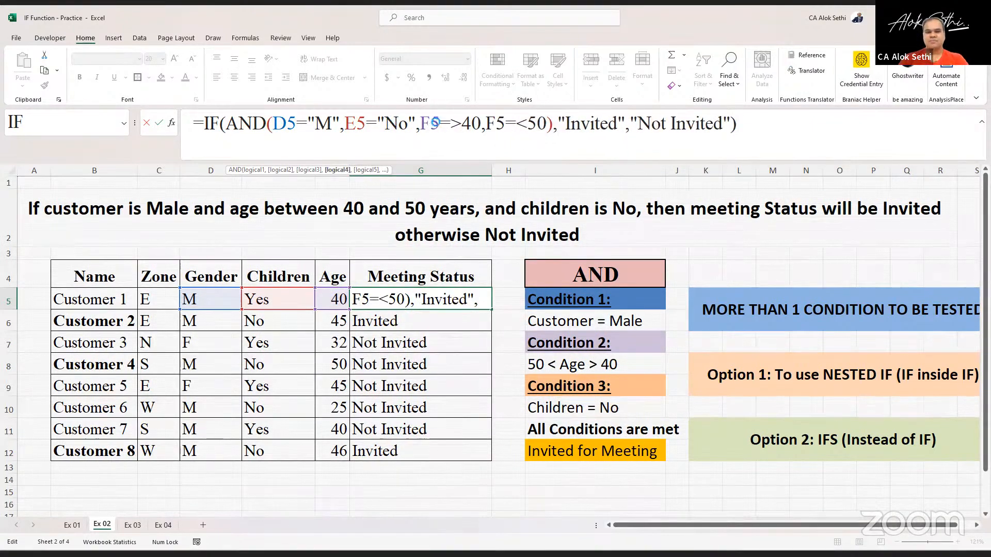
{"action": "key", "text": "Return"}
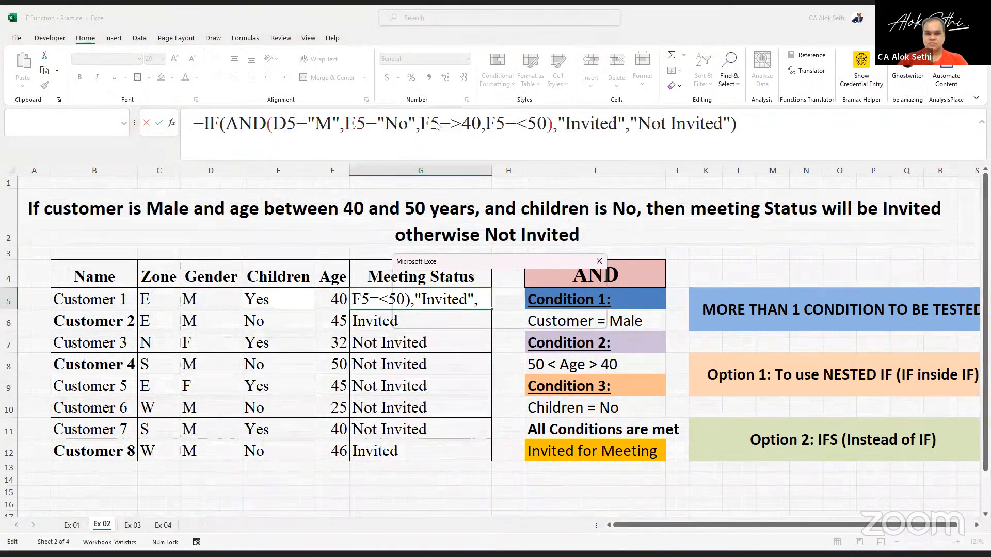
{"action": "key", "text": "Return"}
{"action": "key", "text": "Up"}
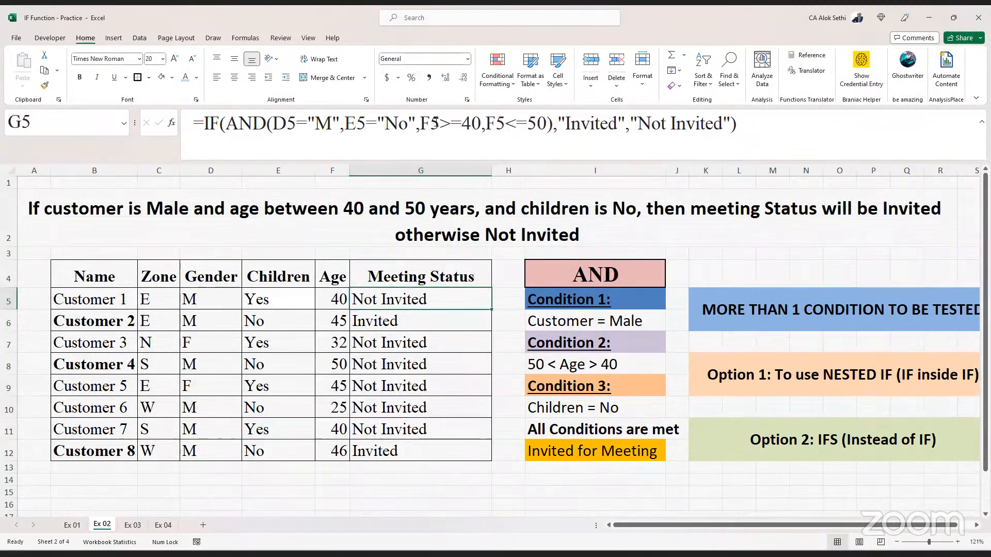
- Try inserting apostrophes around the 40 and 50 limits in G5's age comparisons
{"action": "key", "text": "F2"}
{"action": "left_click", "coordinate": [462, 127]}
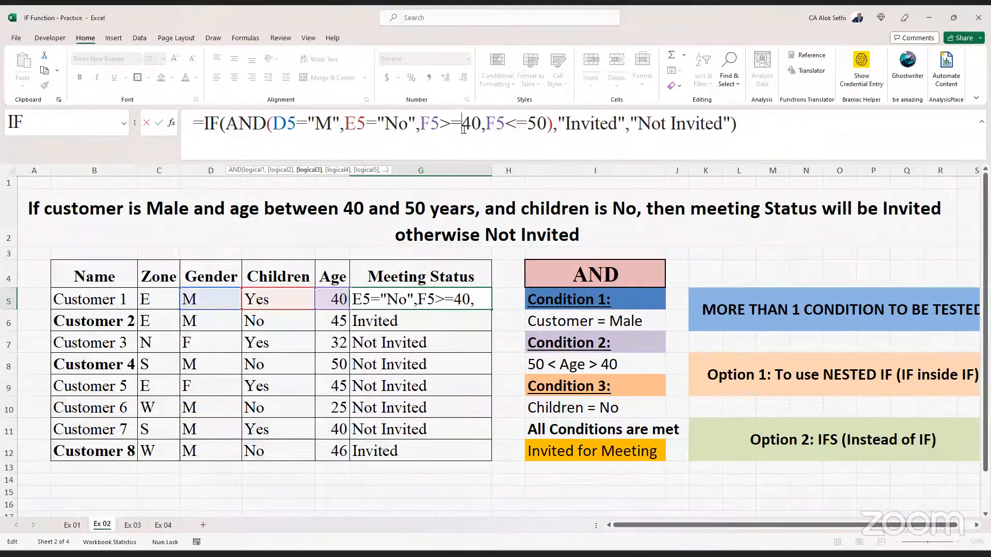
{"action": "type", "text": "'"}
{"action": "key", "text": "Left"}
{"action": "key", "text": "Left"}
{"action": "key", "text": "Left"}
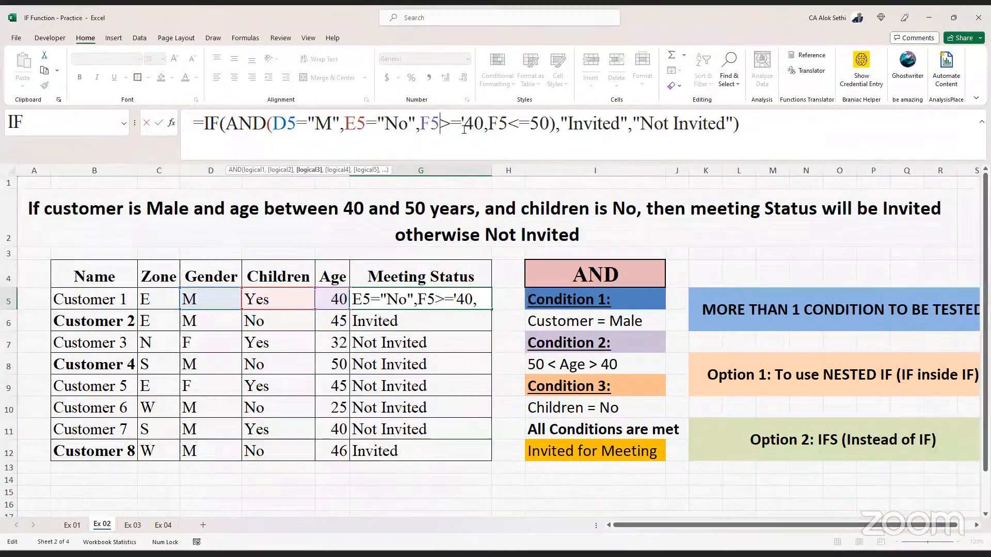
{"action": "type", "text": "'"}
{"action": "key", "text": "Right"}
{"action": "key", "text": "Right"}
{"action": "key", "text": "Right"}
{"action": "key", "text": "Right"}
{"action": "key", "text": "Right"}
{"action": "key", "text": "Right"}
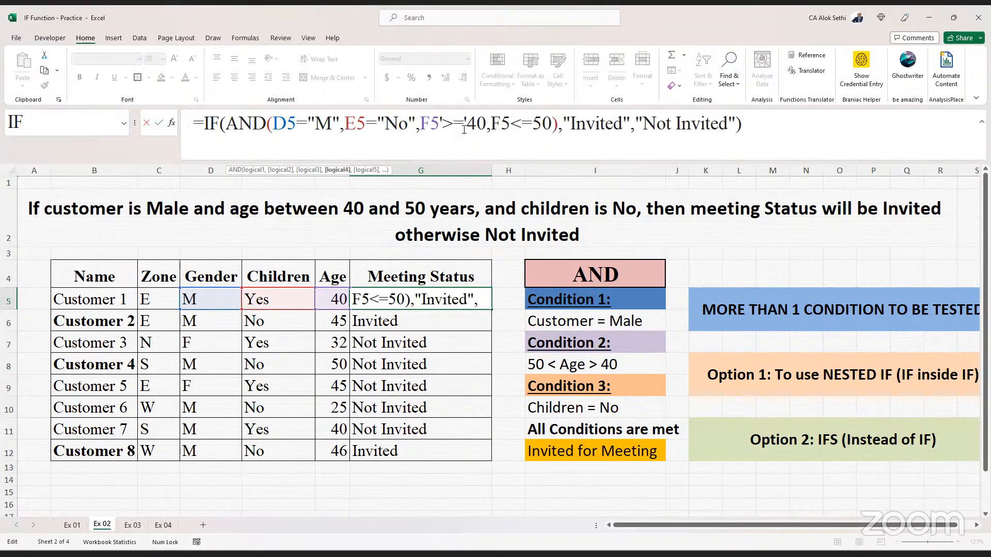
{"action": "key", "text": "Right"}
{"action": "key", "text": "Right"}
{"action": "type", "text": "'"}
{"action": "key", "text": "Right"}
{"action": "key", "text": "Right"}
{"action": "type", "text": "'"}
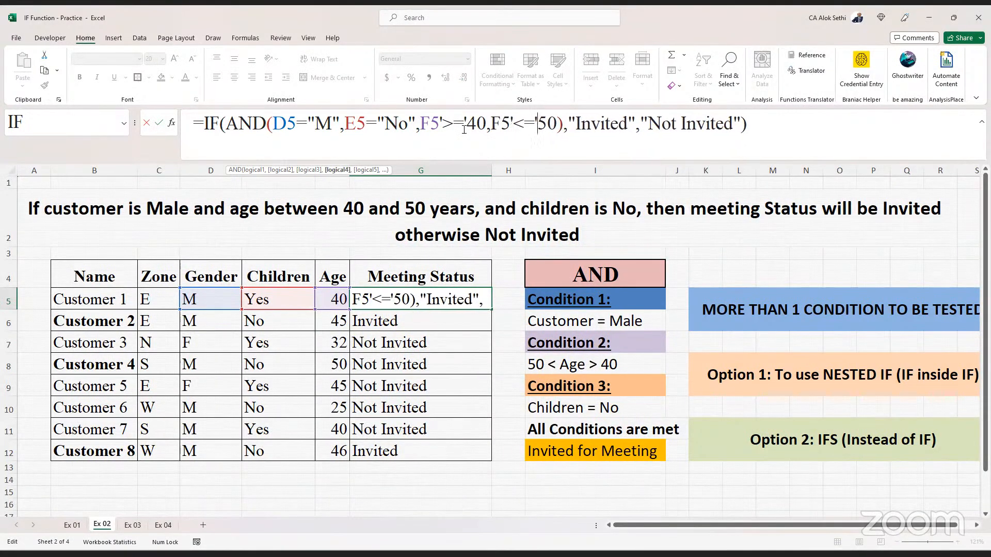
{"action": "key", "text": "Return"}
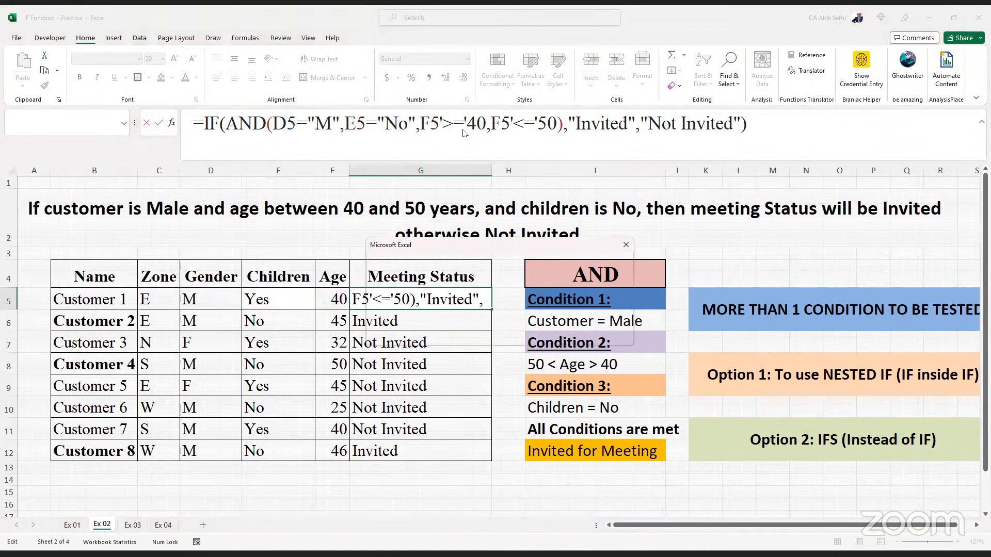
{"action": "key", "text": "Return"}
- Try replacing those apostrophes with double quotes in G5's age comparisons
{"action": "key", "text": "Left"}
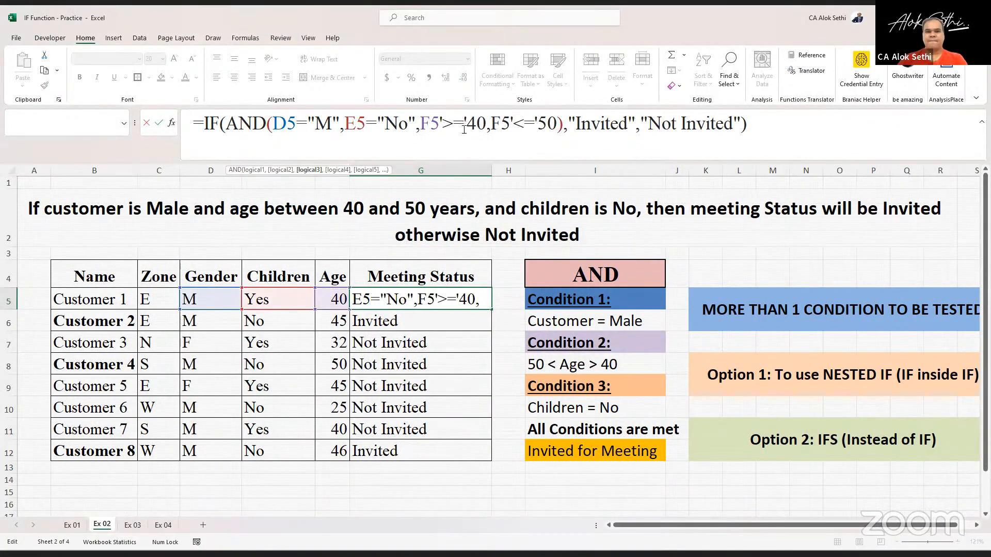
{"action": "type", "text": "\""}
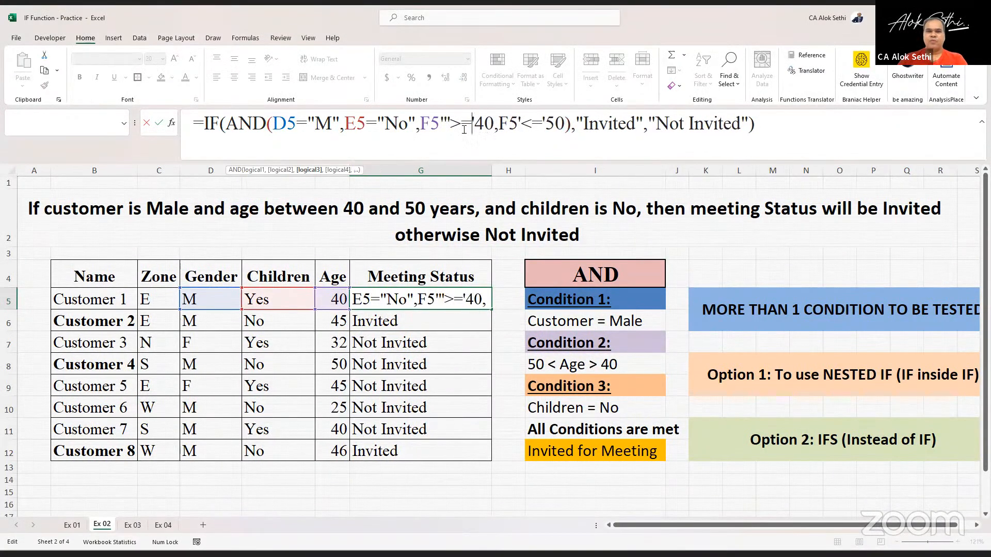
{"action": "key", "text": "Delete"}
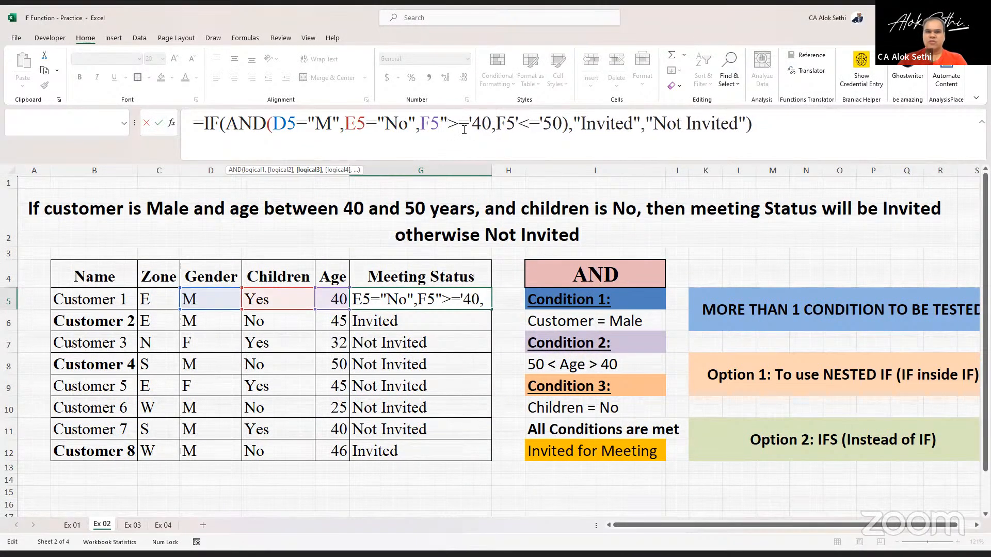
{"action": "key", "text": "Right"}
{"action": "key", "text": "Right"}
{"action": "key", "text": "Delete"}
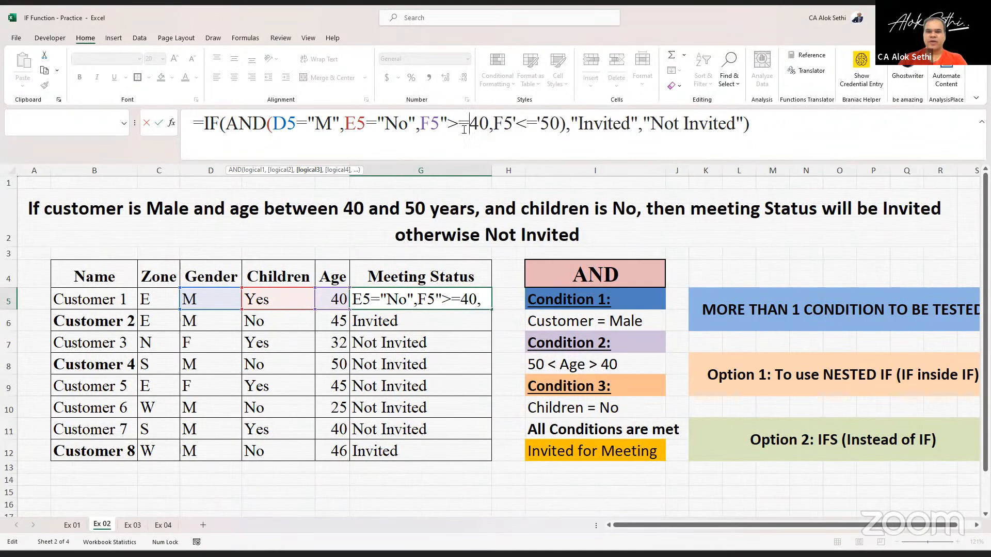
{"action": "type", "text": "\""}
{"action": "key", "text": "Right"}
{"action": "key", "text": "Right"}
{"action": "key", "text": "Right"}
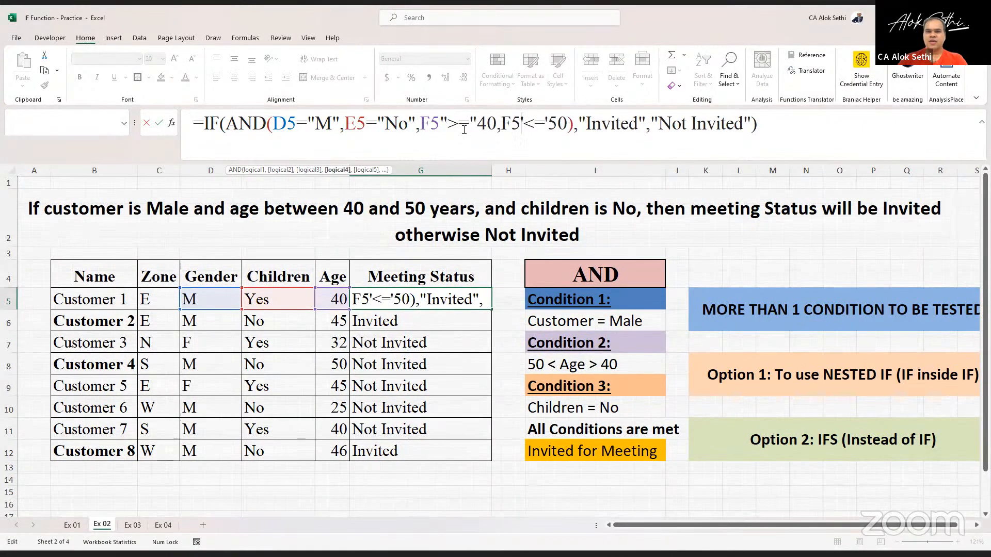
{"action": "key", "text": "Delete"}
{"action": "type", "text": "\""}
{"action": "key", "text": "Right"}
{"action": "key", "text": "Right"}
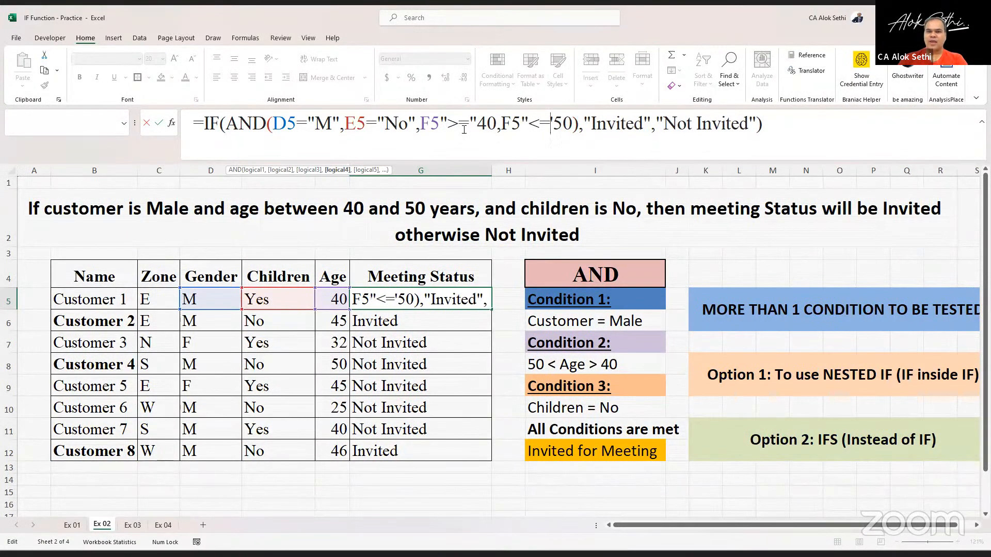
{"action": "key", "text": "Delete"}
{"action": "type", "text": "\""}
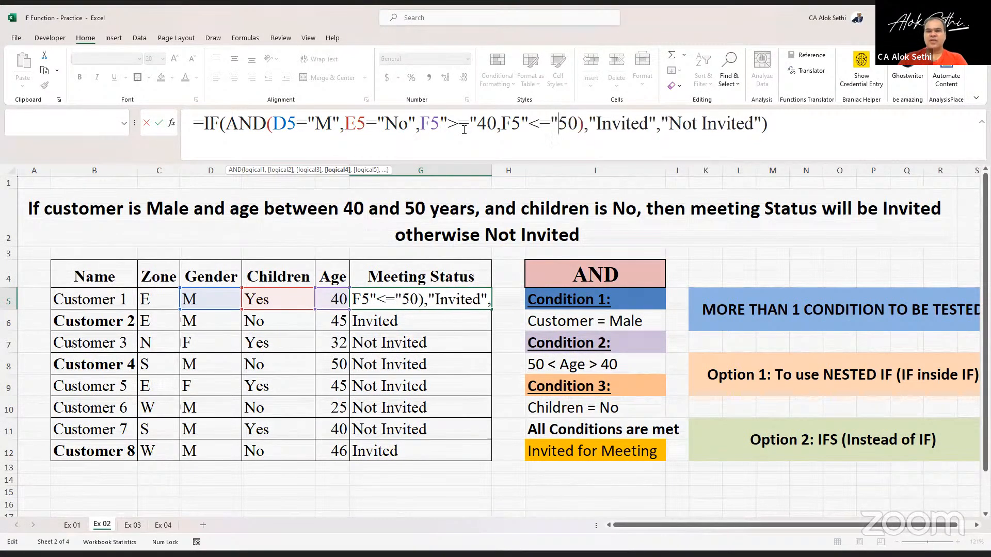
{"action": "key", "text": "Return"}
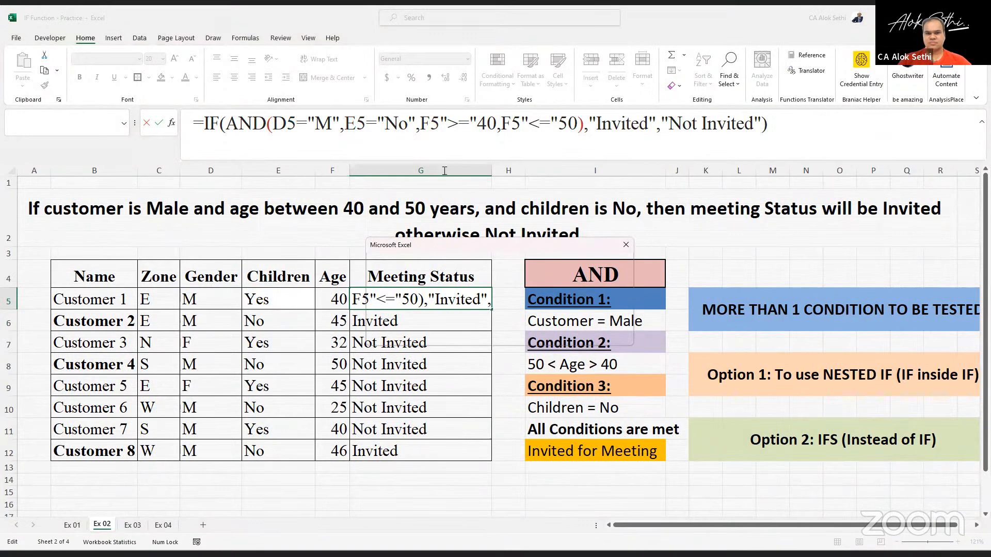
{"action": "key", "text": "Return"}
- Remove the quotes again so G5's age tests read F5>=40 and F5<=50
{"action": "left_click", "coordinate": [441, 124]}
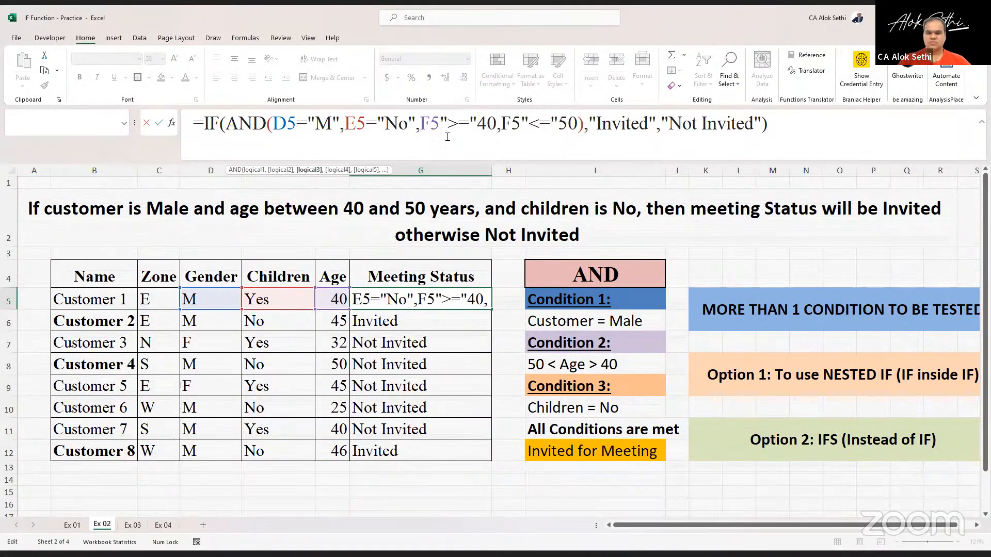
{"action": "key", "text": "Delete"}
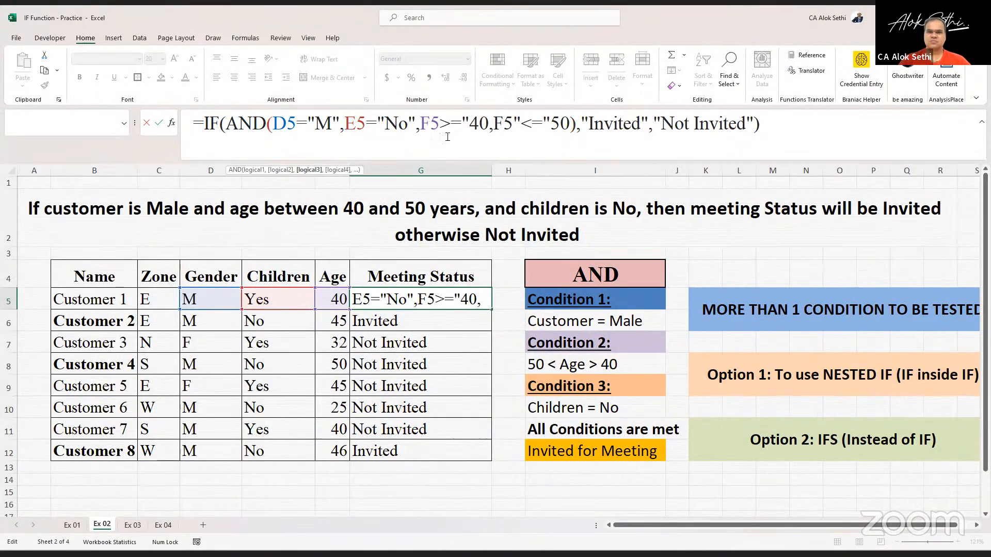
{"action": "key", "text": "Delete"}
{"action": "key", "text": "Return"}
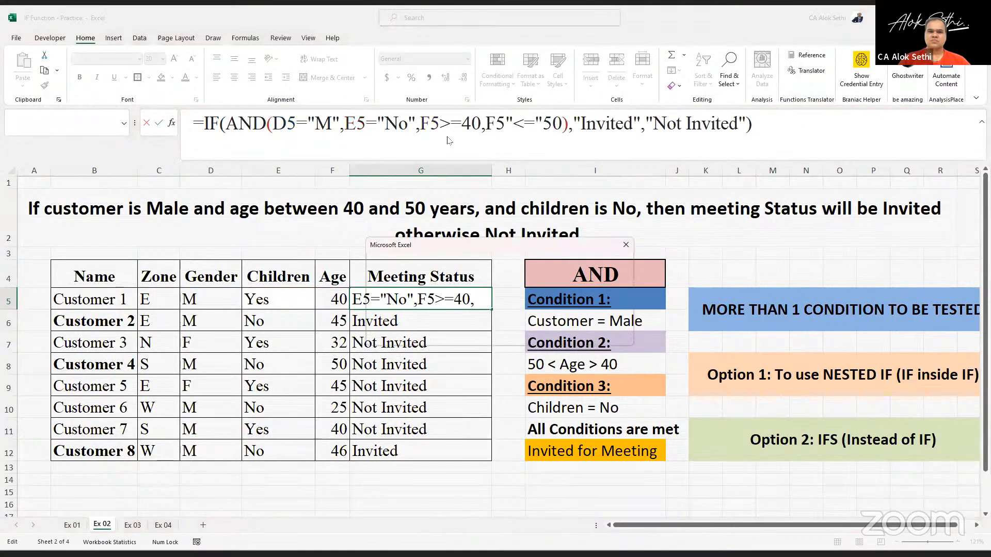
{"action": "key", "text": "Return"}
{"action": "key", "text": "Right"}
{"action": "key", "text": "BackSpace"}
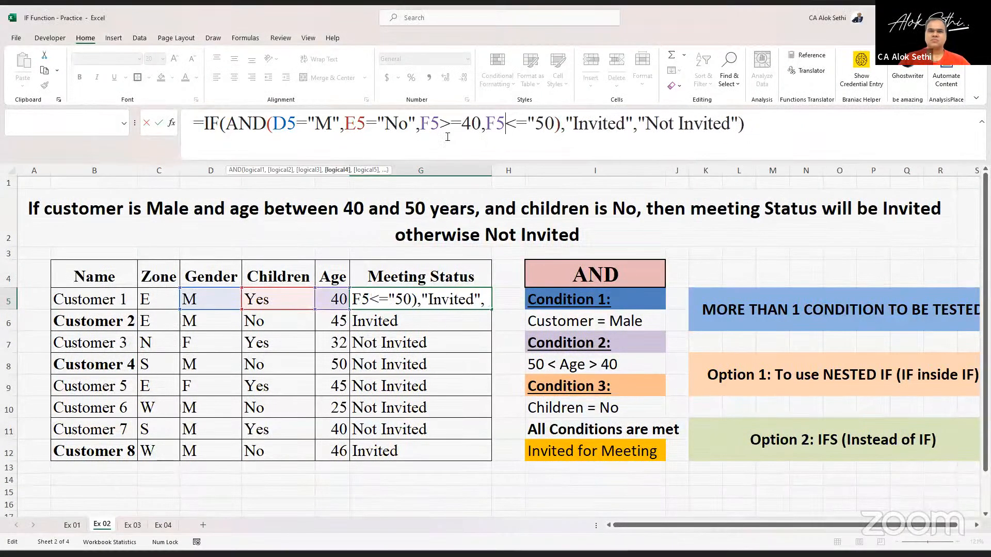
{"action": "key", "text": "Right"}
{"action": "key", "text": "Right"}
{"action": "key", "text": "Right"}
{"action": "key", "text": "BackSpace"}
{"action": "key", "text": "Right"}
{"action": "key", "text": "Right"}
{"action": "key", "text": "Delete"}
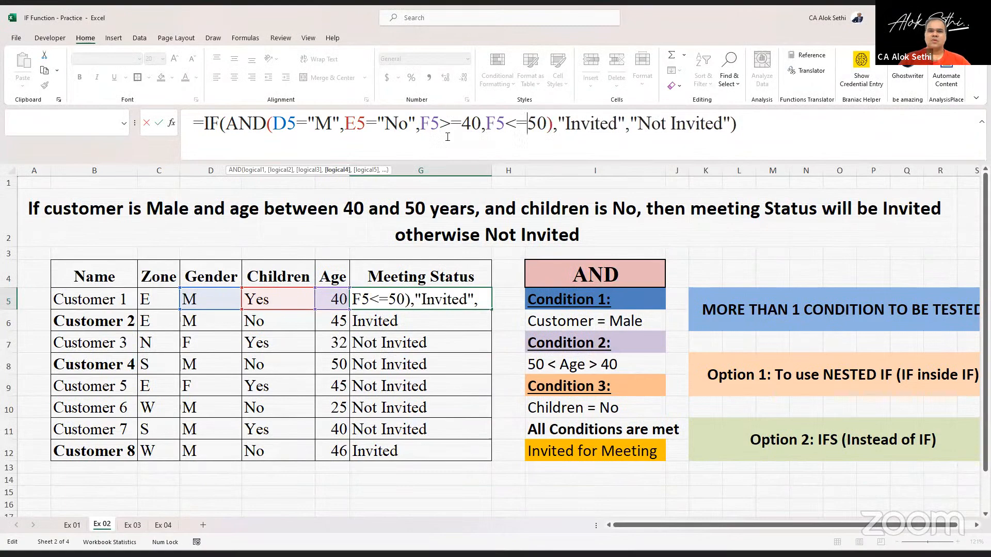
{"action": "key", "text": "Return"}
- Fill G5's updated formula down through G12
{"action": "key", "text": "Up"}
{"action": "key", "text": "shift+Down"}
{"action": "key", "text": "shift+Down"}
{"action": "key", "text": "shift+Down"}
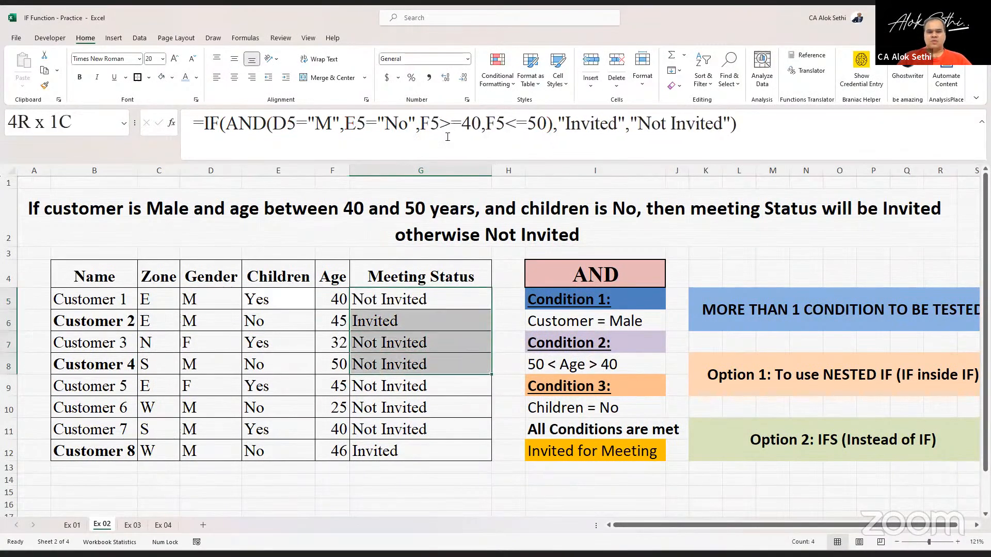
{"action": "key", "text": "shift+Down"}
{"action": "key", "text": "shift+Down"}
{"action": "key", "text": "shift+Down"}
{"action": "key", "text": "shift+Down"}
{"action": "key", "text": "ctrl+d"}
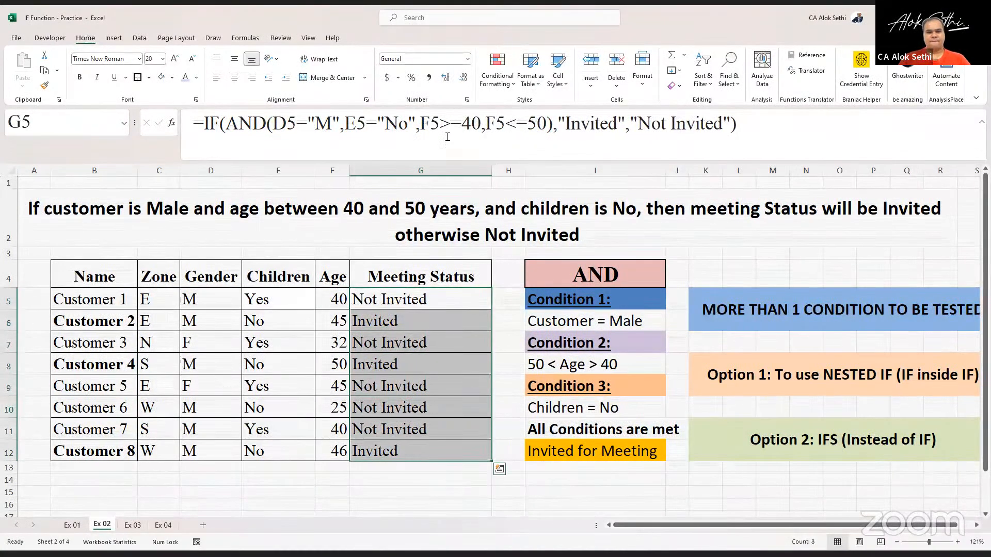
- Open the filled formula in G8 to check its cell references
{"action": "key", "text": "Left"}
{"action": "key", "text": "Down"}
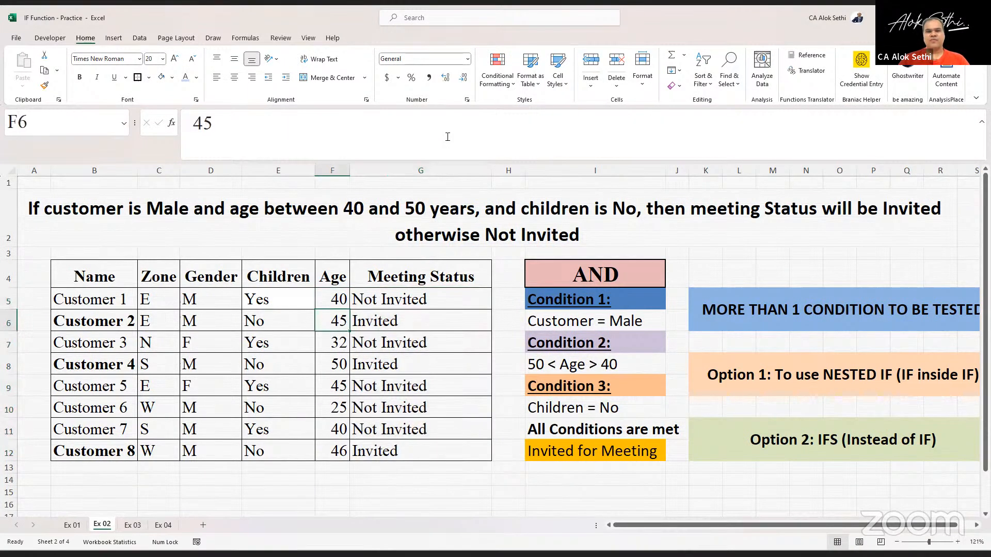
{"action": "key", "text": "Down"}
{"action": "key", "text": "Down"}
{"action": "key", "text": "Right"}
{"action": "key", "text": "F2"}
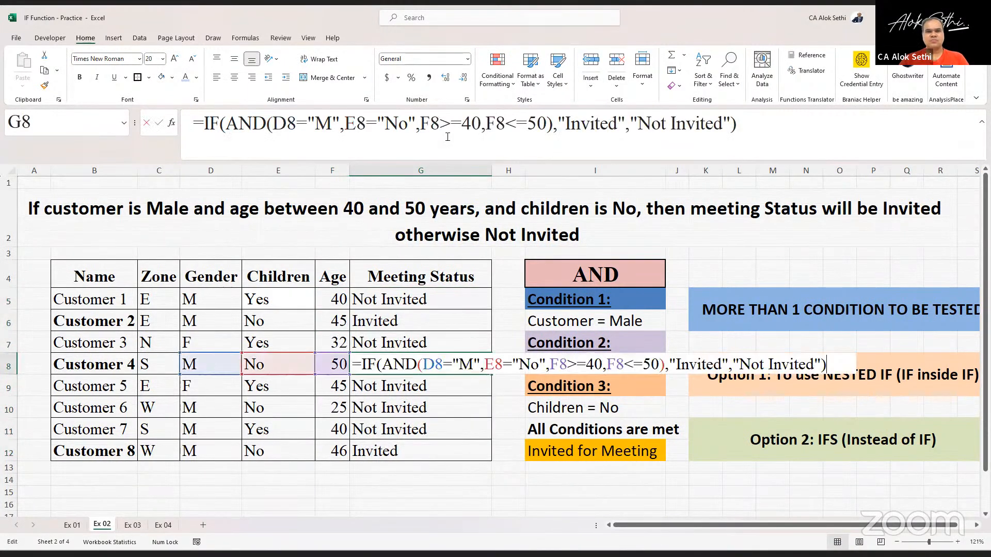
{"action": "key", "text": "Escape"}
- Change Customer 1's children value in E5 to No
{"action": "key", "text": "Up"}
{"action": "key", "text": "Up"}
{"action": "key", "text": "Up"}
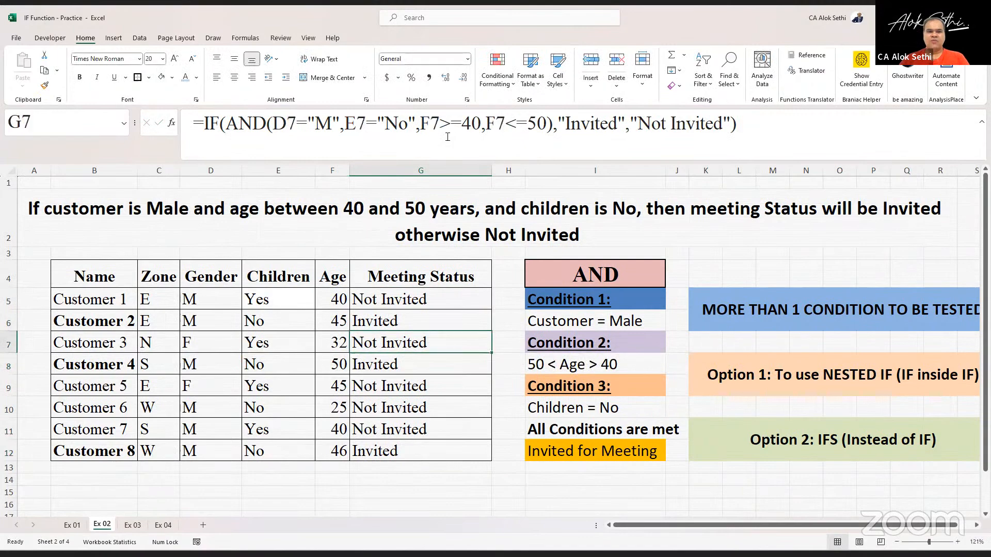
{"action": "key", "text": "Left"}
{"action": "key", "text": "Left"}
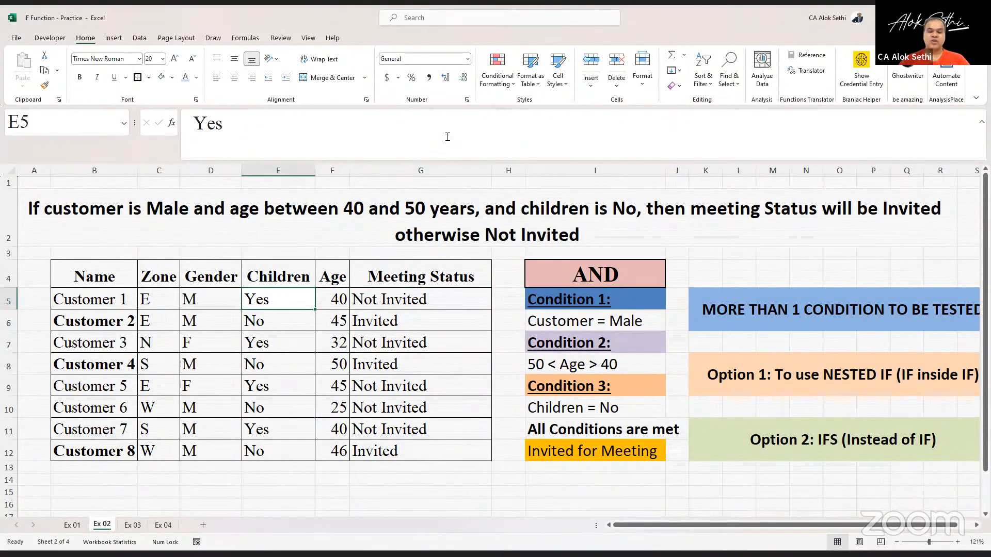
{"action": "type", "text": "No"}
{"action": "key", "text": "Return"}
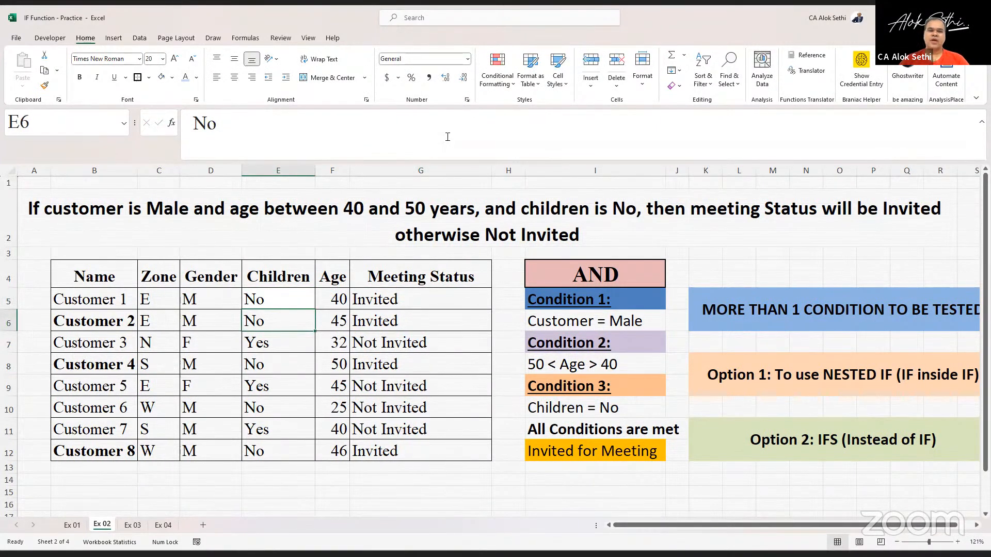
- Fill Customer 1's cells D5 through G5 with a light blue theme colour
{"action": "key", "text": "alt"}
{"action": "key", "text": "Left"}
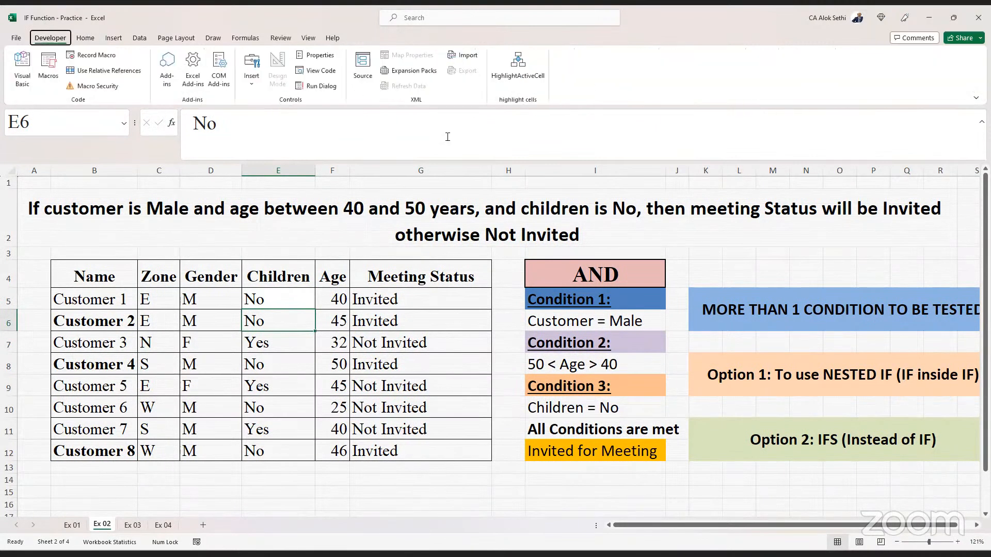
{"action": "left_click", "coordinate": [209, 304]}
{"action": "key", "text": "shift+Right"}
{"action": "key", "text": "shift+Right"}
{"action": "key", "text": "shift+Right"}
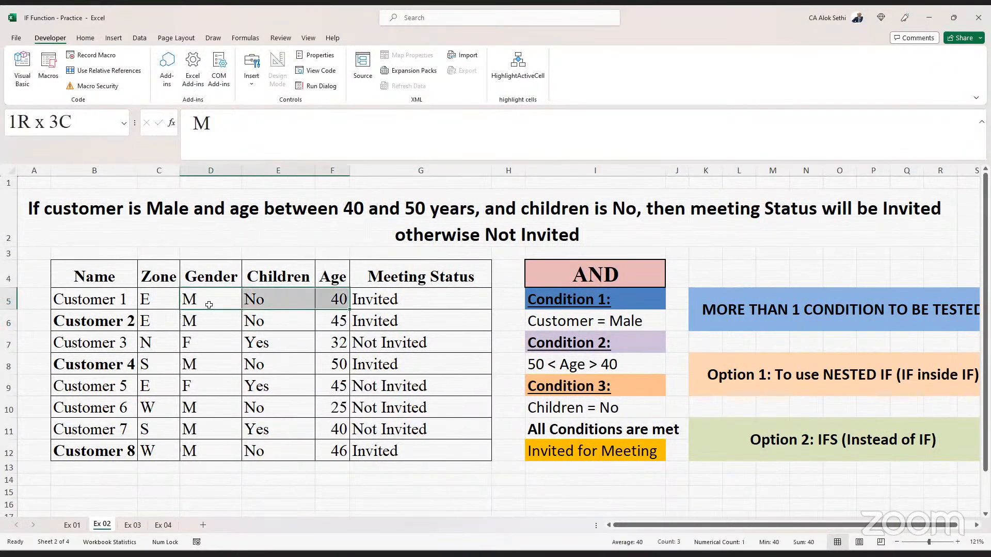
{"action": "left_click", "coordinate": [82, 37]}
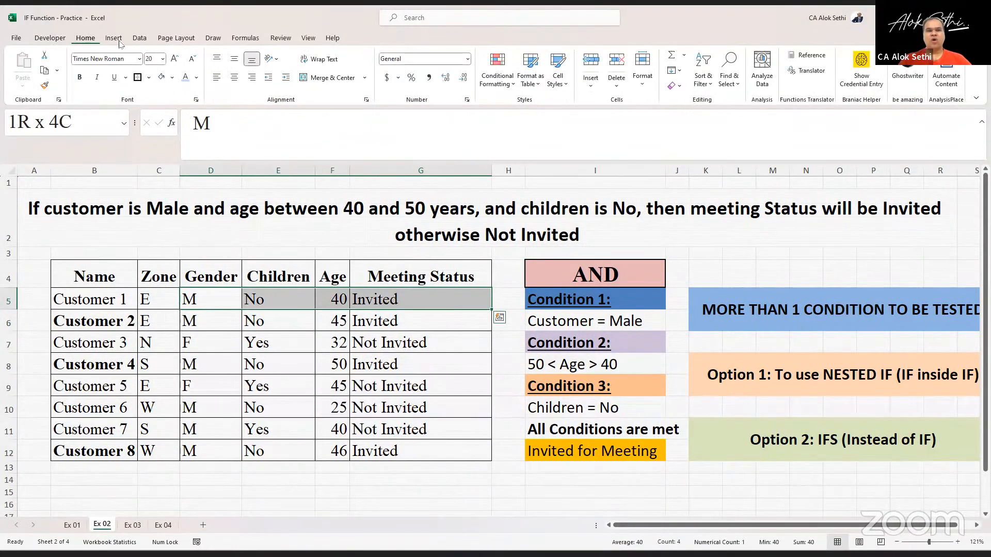
{"action": "left_click", "coordinate": [173, 79]}
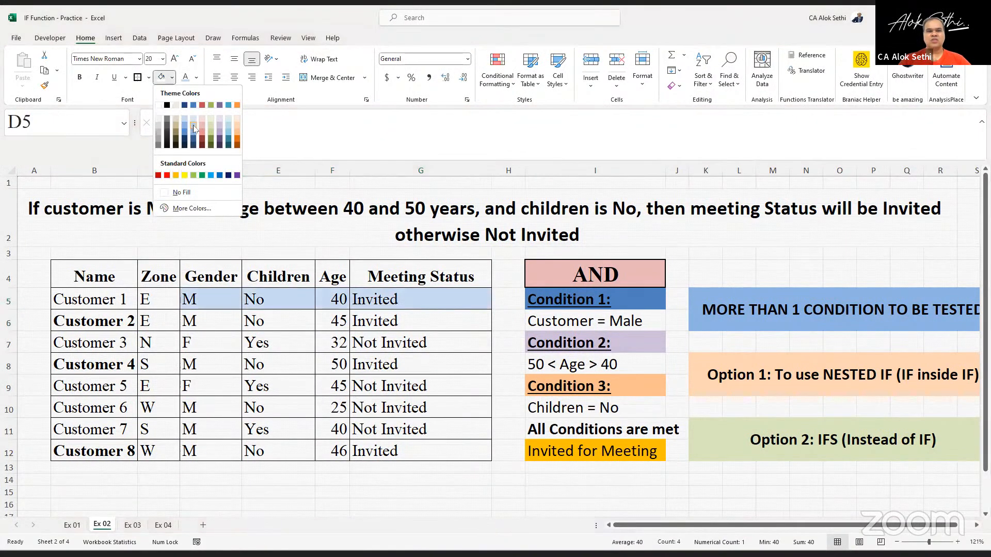
{"action": "left_click", "coordinate": [194, 128]}
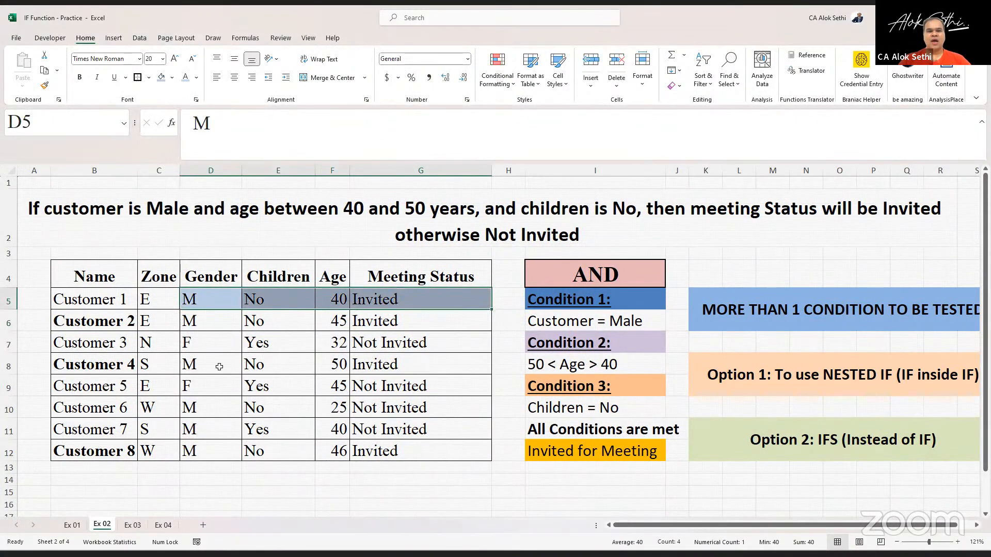
- Repeat the light blue fill on Customer 4's cells D8 through G8
{"action": "left_click", "coordinate": [220, 366]}
{"action": "key", "text": "shift+Right"}
{"action": "key", "text": "shift+Right"}
{"action": "key", "text": "shift+Right"}
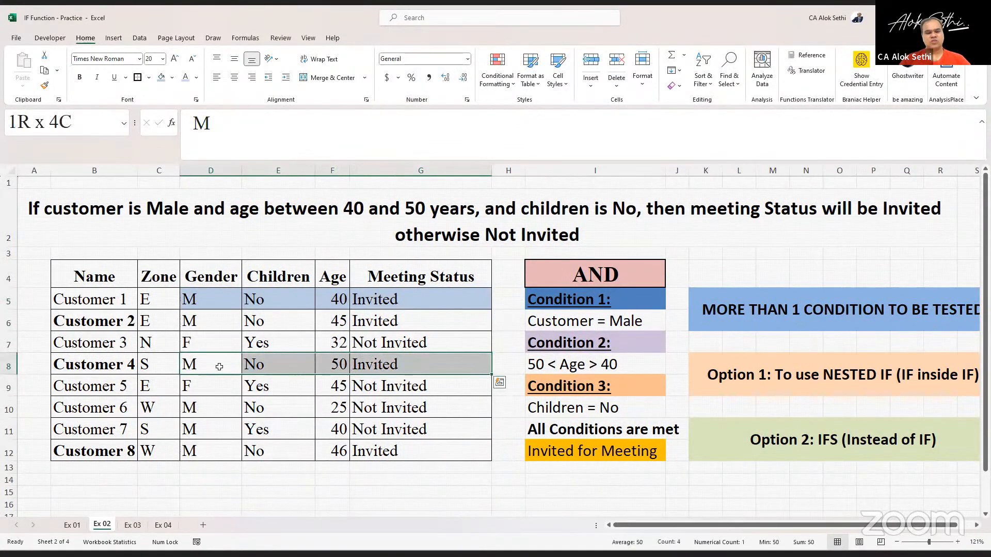
{"action": "key", "text": "F4"}
- Repeat the light blue fill on Customer 8's cells D12 through G12
{"action": "key", "text": "Down"}
{"action": "key", "text": "Down"}
{"action": "key", "text": "Down"}
{"action": "key", "text": "Down"}
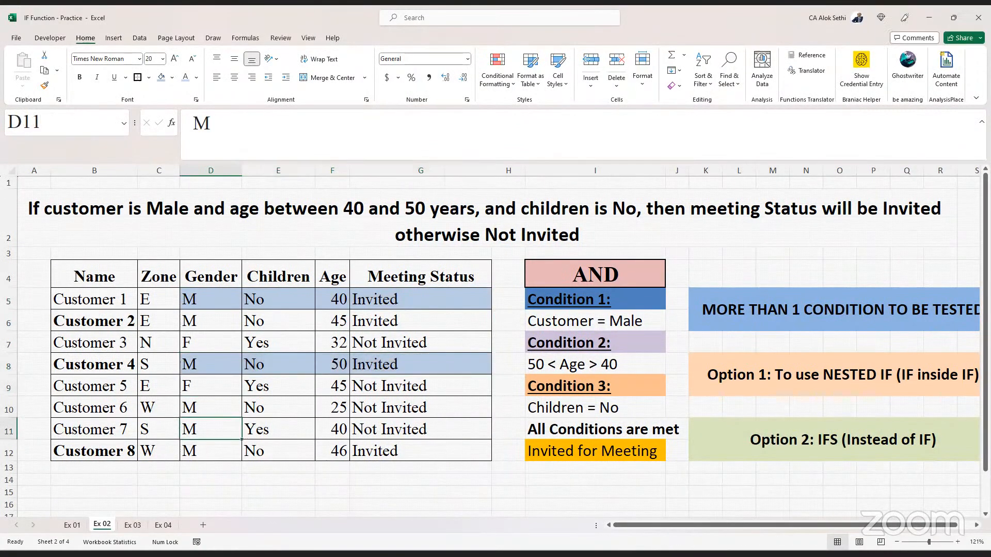
{"action": "key", "text": "shift+Right"}
{"action": "key", "text": "shift+Right"}
{"action": "key", "text": "shift+Right"}
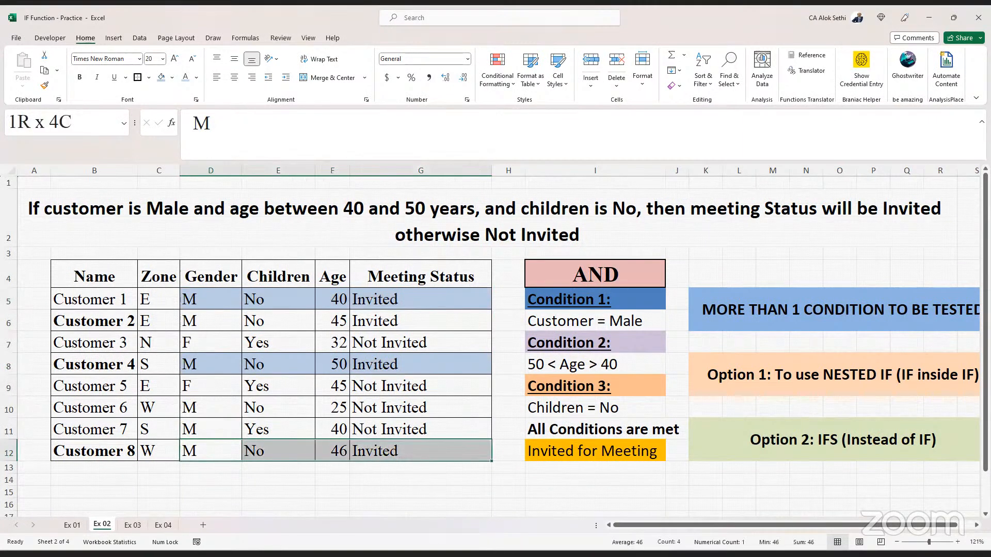
{"action": "key", "text": "F4"}
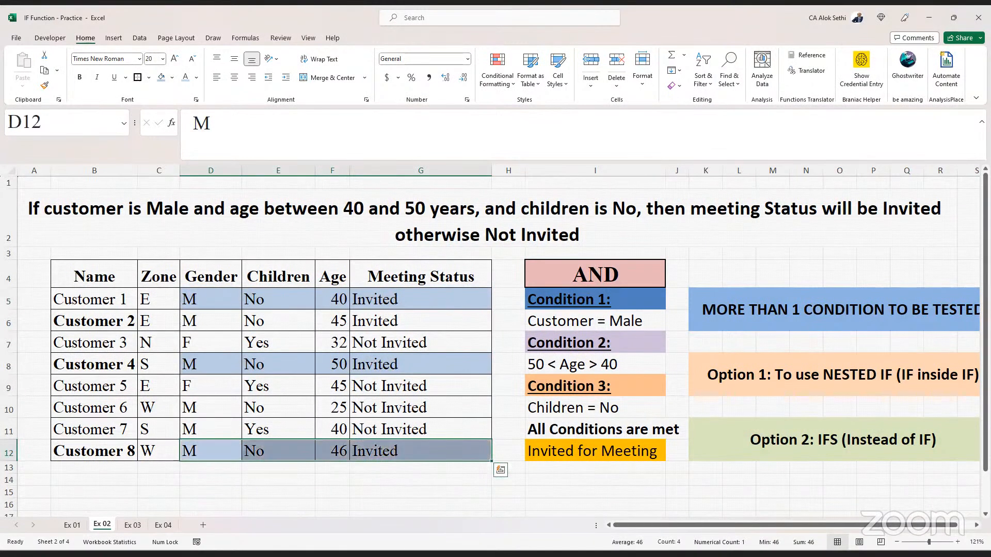
- Switch Customer 7's children value in E11 to No and back to Yes
{"action": "key", "text": "Up"}
{"action": "key", "text": "Up"}
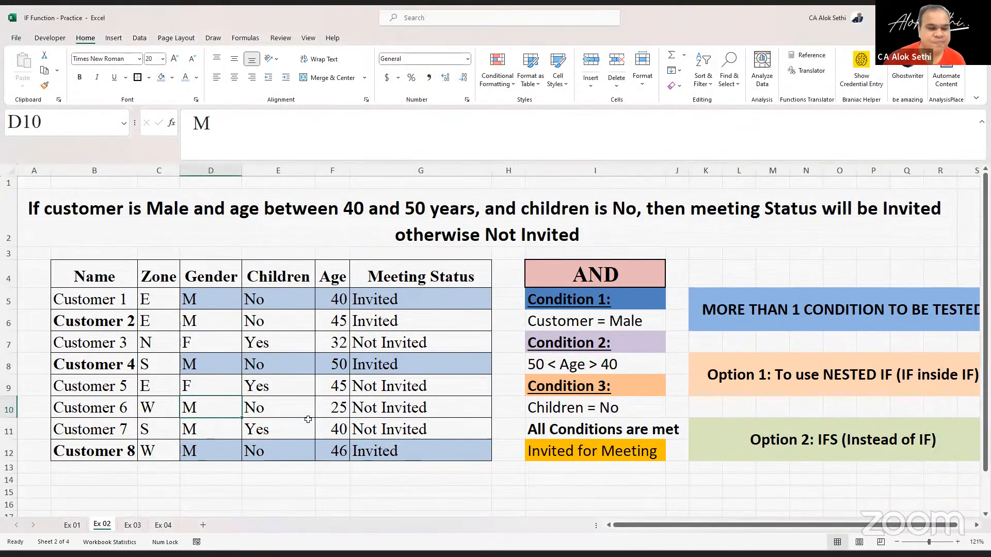
{"action": "key", "text": "Down"}
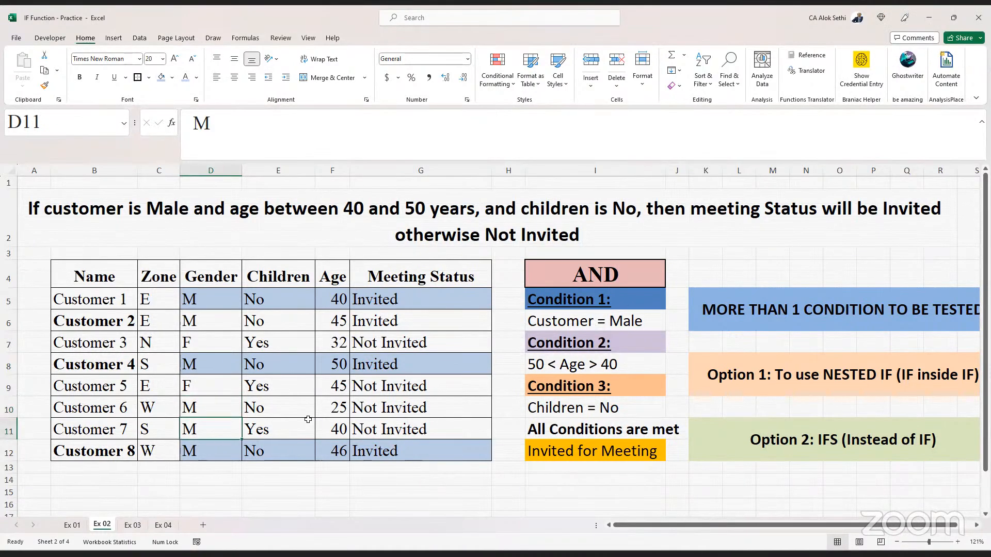
{"action": "key", "text": "Right"}
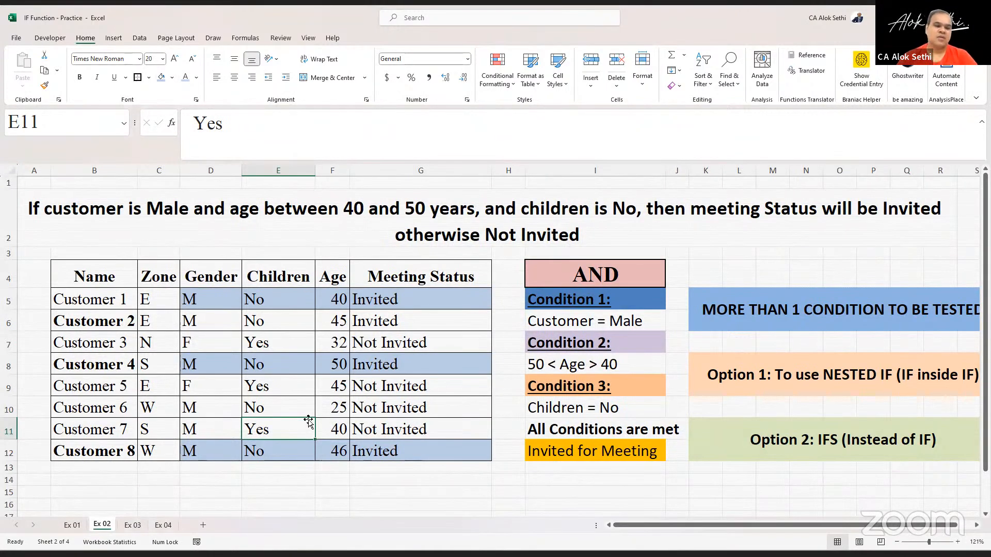
{"action": "type", "text": "No"}
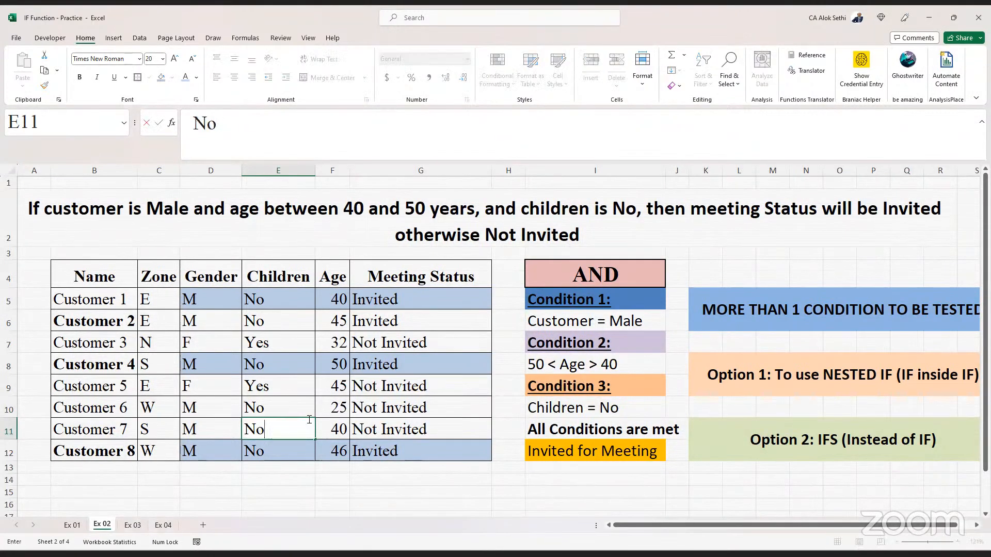
{"action": "key", "text": "Return"}
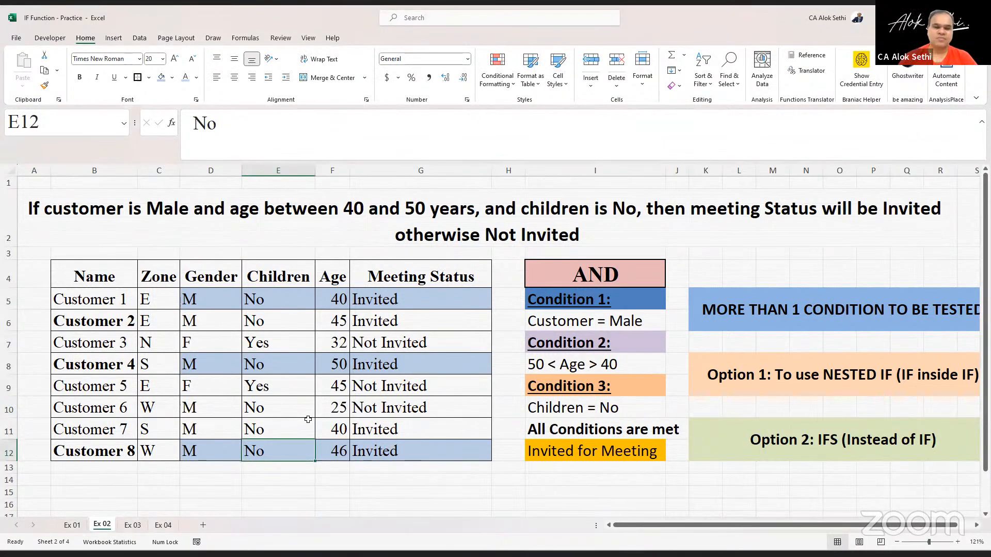
{"action": "left_click", "coordinate": [308, 420]}
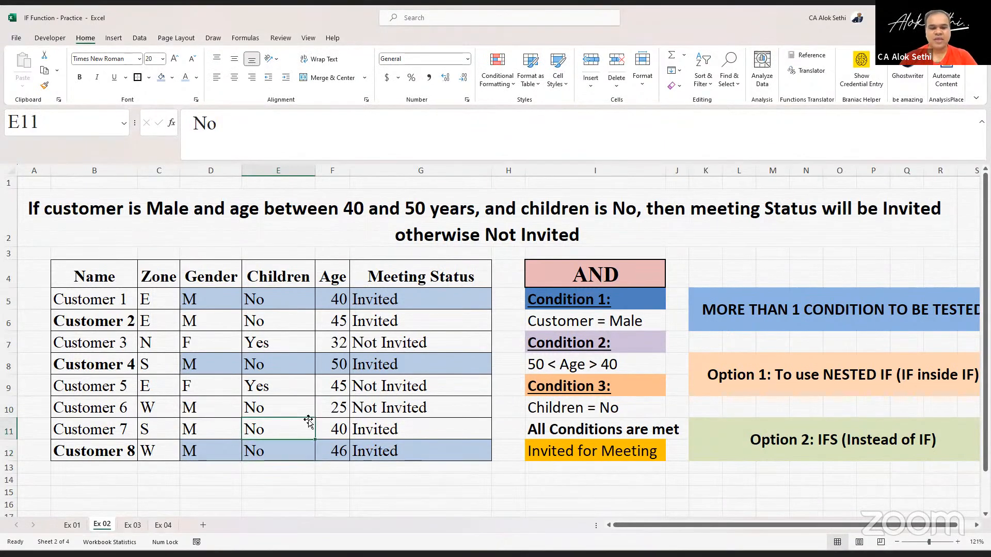
{"action": "type", "text": "Yes"}
{"action": "key", "text": "Return"}
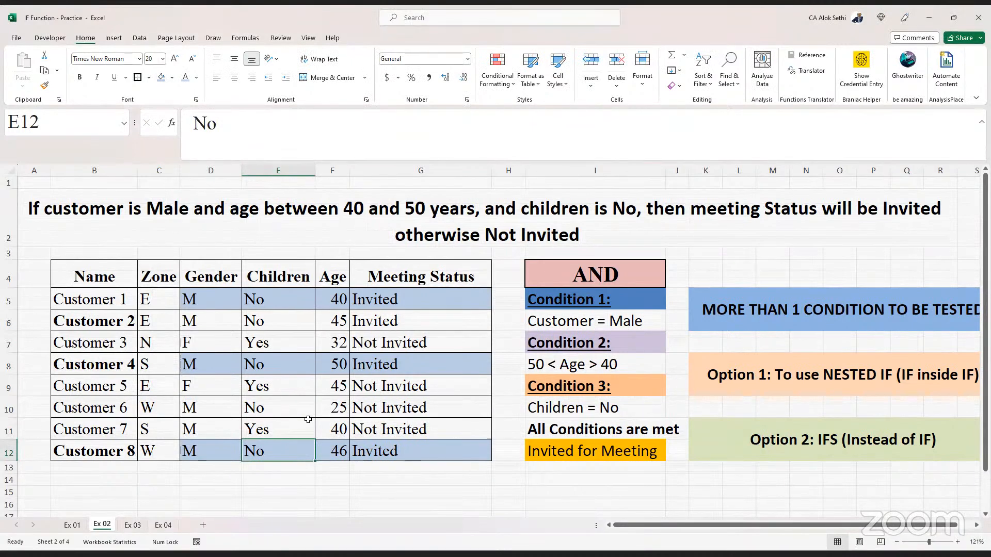
{"action": "left_click", "coordinate": [308, 422]}
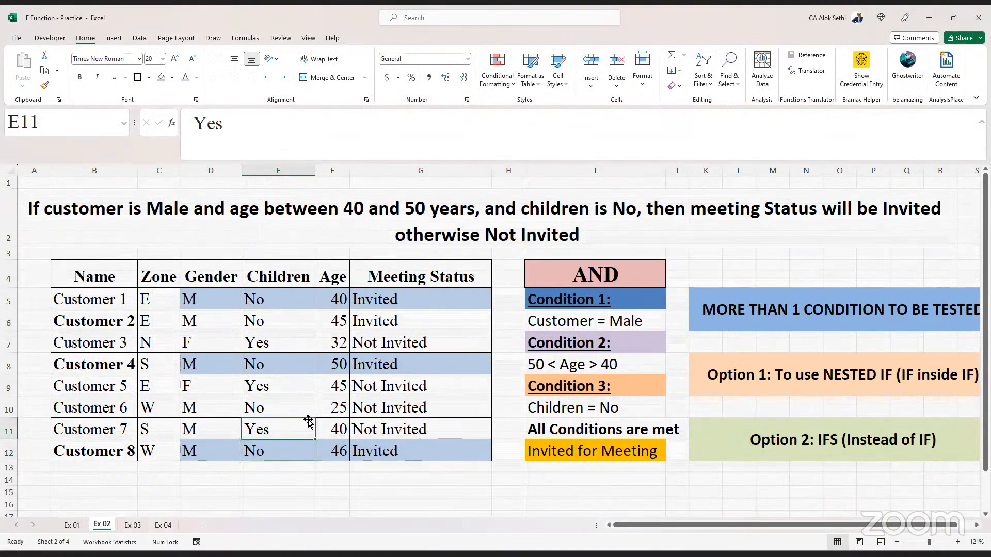
{"action": "type", "text": "No"}
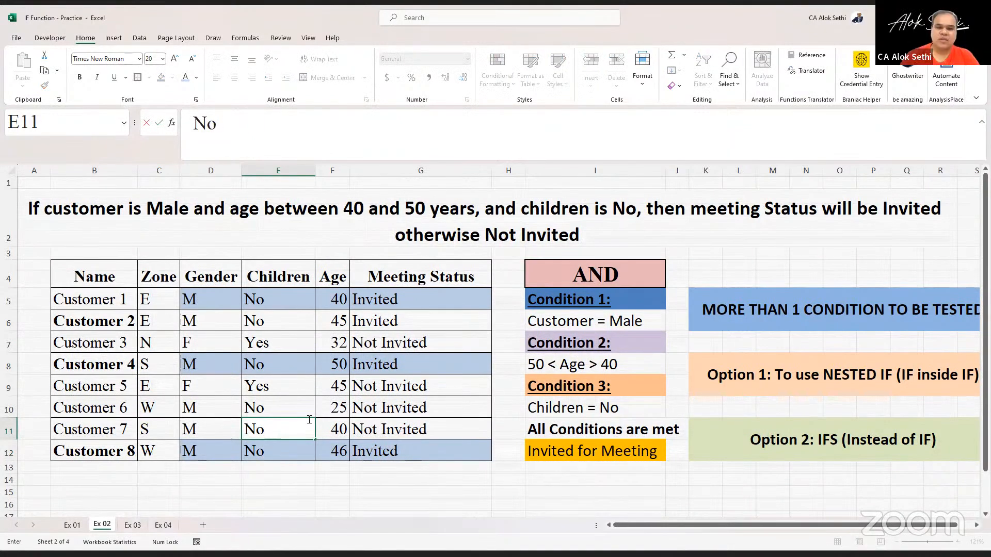
{"action": "key", "text": "Escape"}
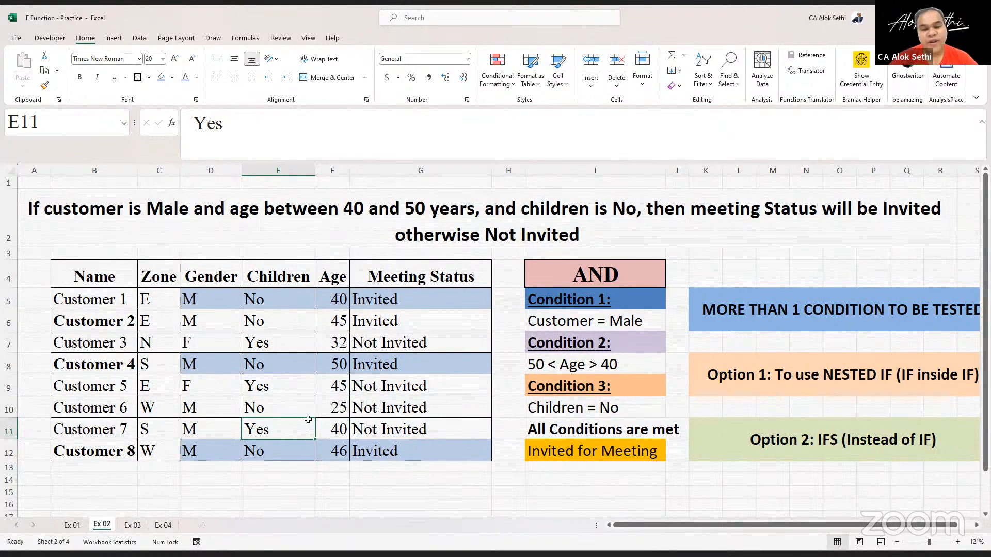
{"action": "left_click", "coordinate": [341, 429]}
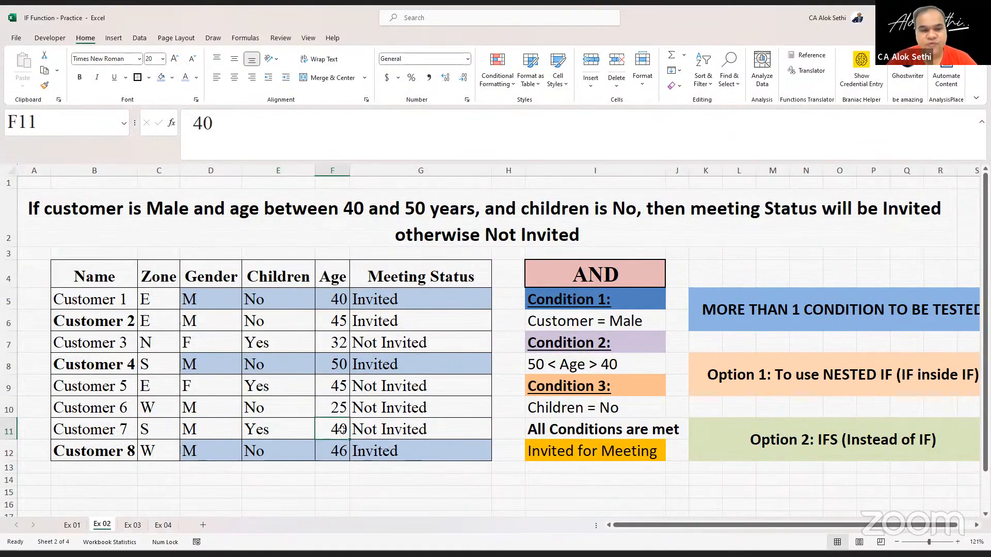
{"action": "left_click", "coordinate": [197, 420]}
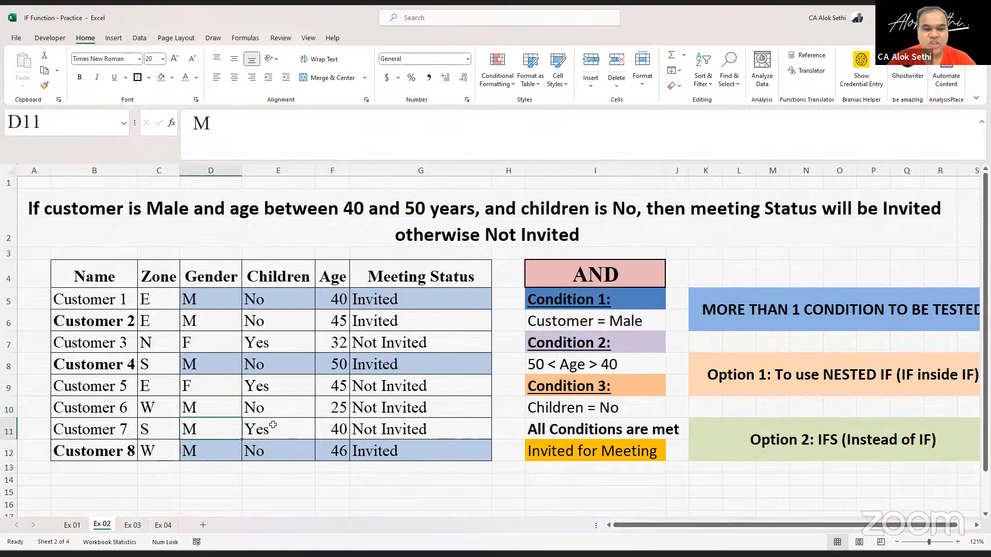
{"action": "left_click", "coordinate": [273, 425]}
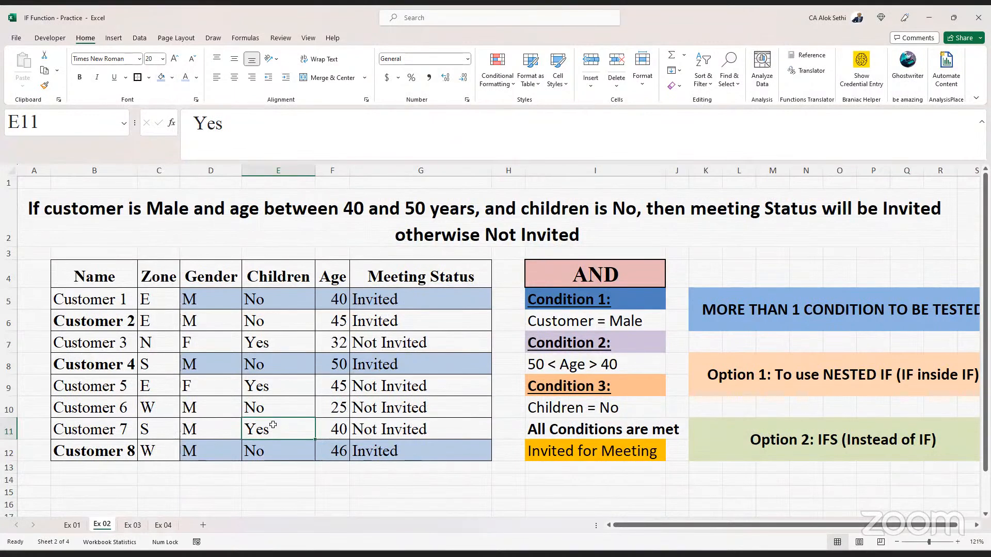
{"action": "left_click", "coordinate": [547, 408]}
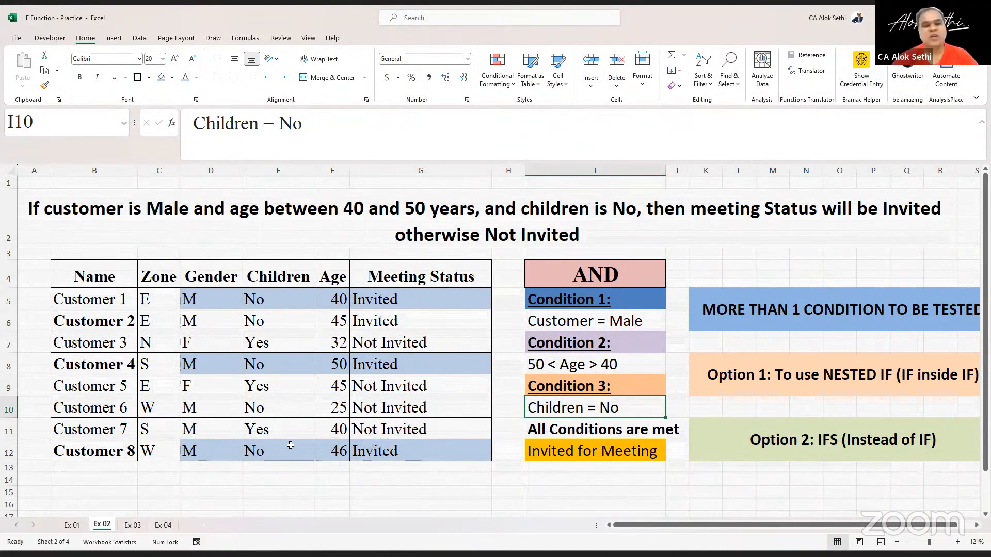
{"action": "type", "text": "No"}
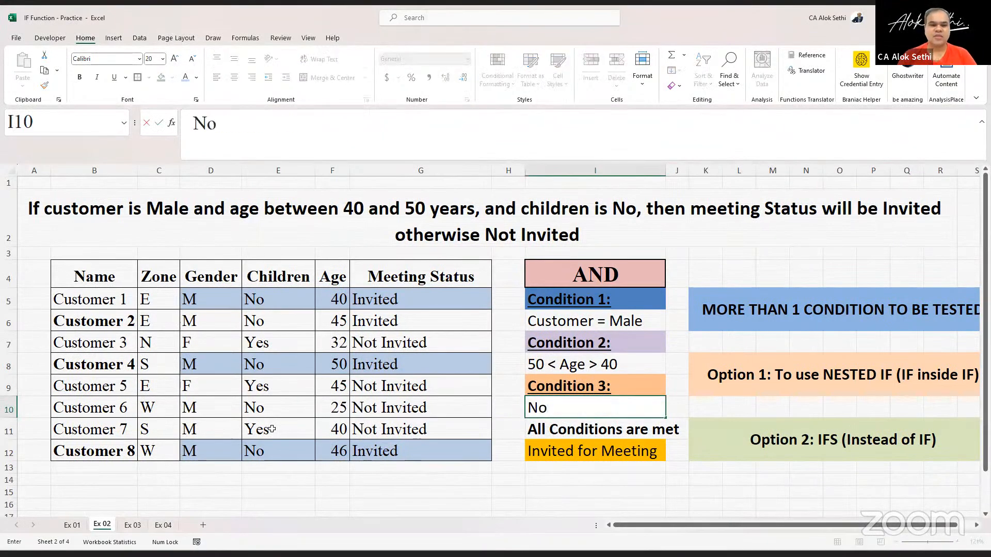
{"action": "key", "text": "Escape"}
- Change Customer 7's children value in E11 to No and save the workbook
{"action": "left_click", "coordinate": [272, 429]}
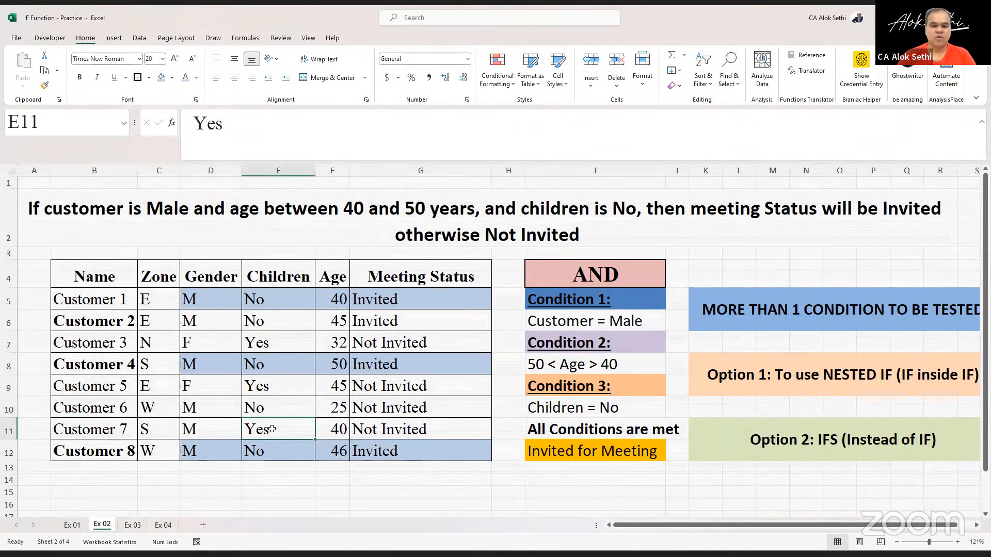
{"action": "type", "text": "No"}
{"action": "key", "text": "Return"}
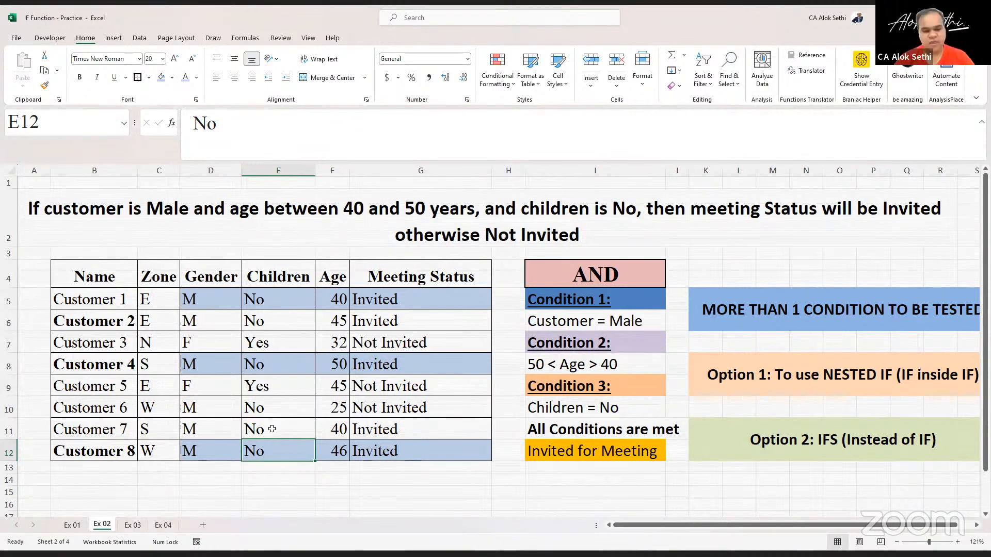
{"action": "key", "text": "ctrl+s"}
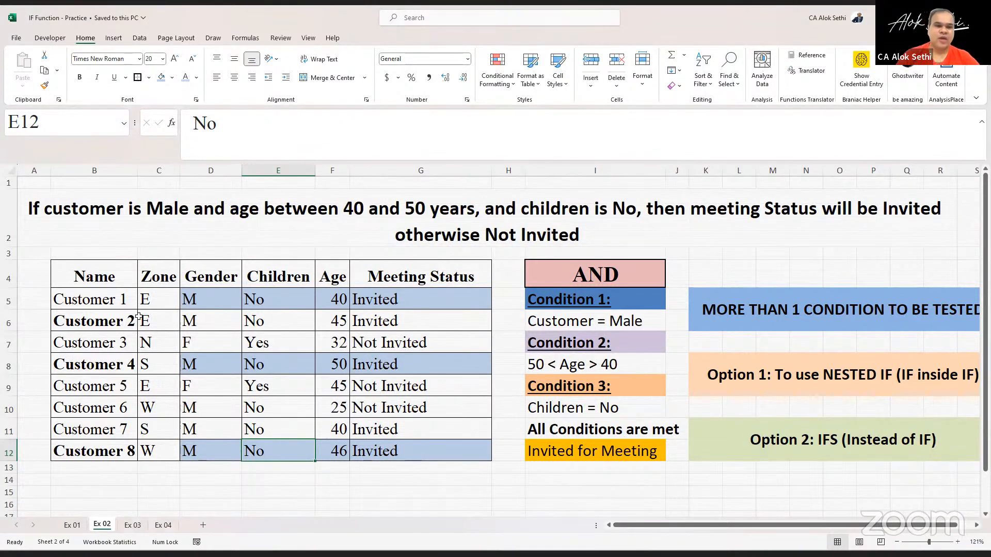
- Copy the heading and customer table block starting at row 2
{"action": "left_click", "coordinate": [89, 221]}
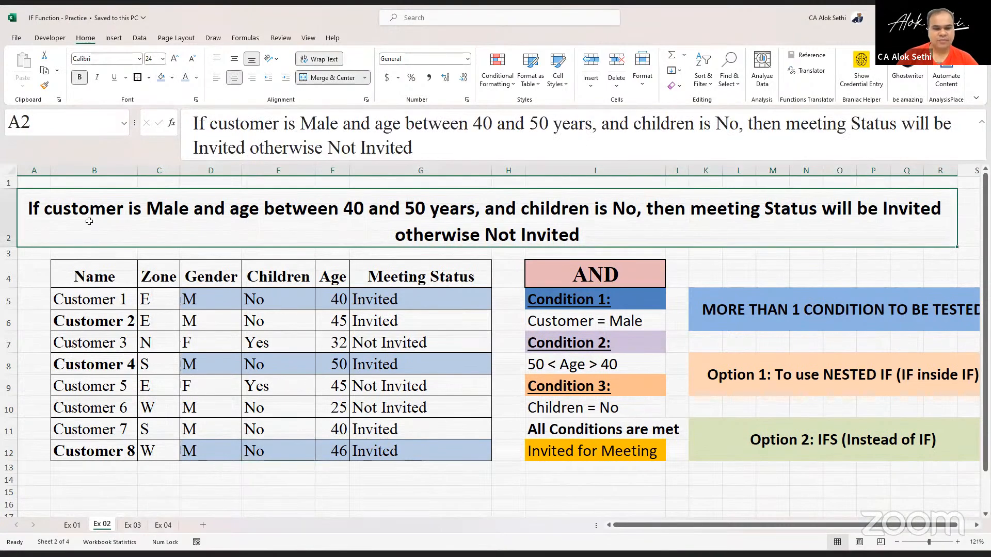
{"action": "key", "text": "shift+Down"}
{"action": "key", "text": "shift+Down"}
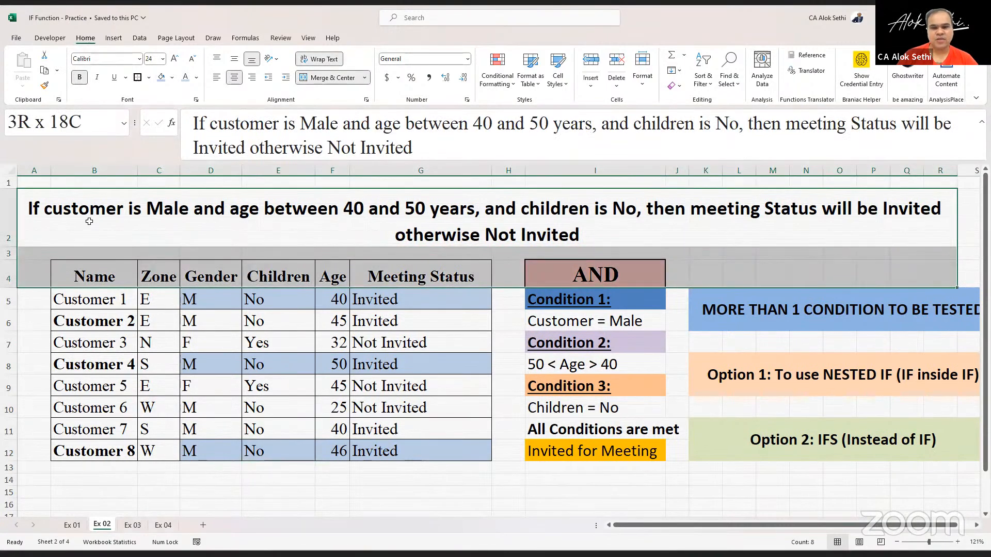
{"action": "key", "text": "shift+Down"}
{"action": "key", "text": "shift+Down"}
{"action": "key", "text": "shift+Down"}
{"action": "key", "text": "shift+Down"}
{"action": "key", "text": "shift+Down"}
{"action": "key", "text": "shift+Down"}
{"action": "key", "text": "shift+Down"}
{"action": "key", "text": "shift+Down"}
{"action": "key", "text": "shift+Down"}
{"action": "key", "text": "ctrl+c"}
- Paste the copied heading and customer table block starting at cell A15
{"action": "key", "text": "Down"}
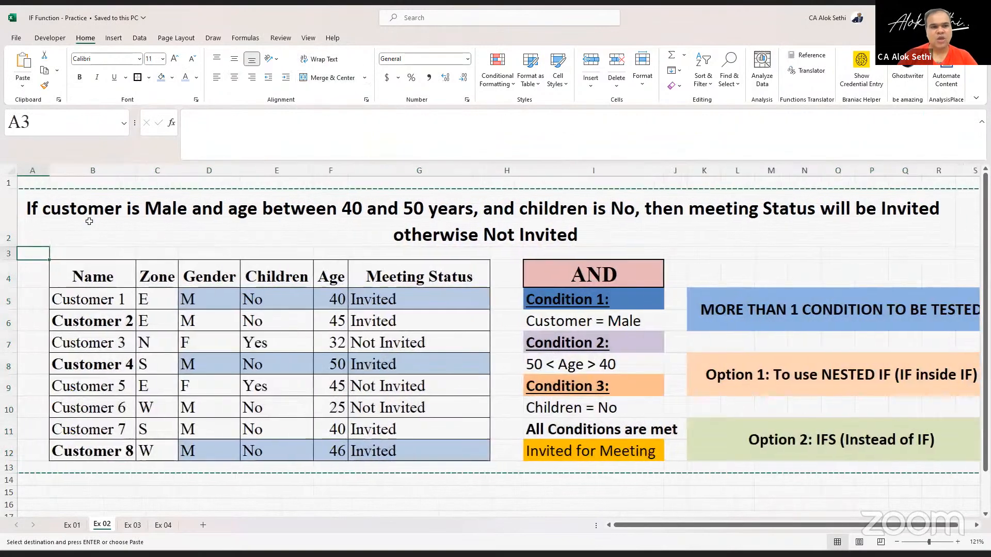
{"action": "key", "text": "Down"}
{"action": "key", "text": "Down"}
{"action": "key", "text": "Down"}
{"action": "key", "text": "Down"}
{"action": "key", "text": "Down"}
{"action": "key", "text": "Down"}
{"action": "key", "text": "Down"}
{"action": "key", "text": "Down"}
{"action": "key", "text": "Down"}
{"action": "key", "text": "Down"}
{"action": "key", "text": "Down"}
{"action": "key", "text": "Down"}
{"action": "key", "text": "Down"}
{"action": "key", "text": "Down"}
{"action": "key", "text": "Down"}
{"action": "key", "text": "Down"}
{"action": "key", "text": "Down"}
{"action": "key", "text": "Down"}
{"action": "key", "text": "Down"}
{"action": "key", "text": "Down"}
{"action": "key", "text": "Up"}
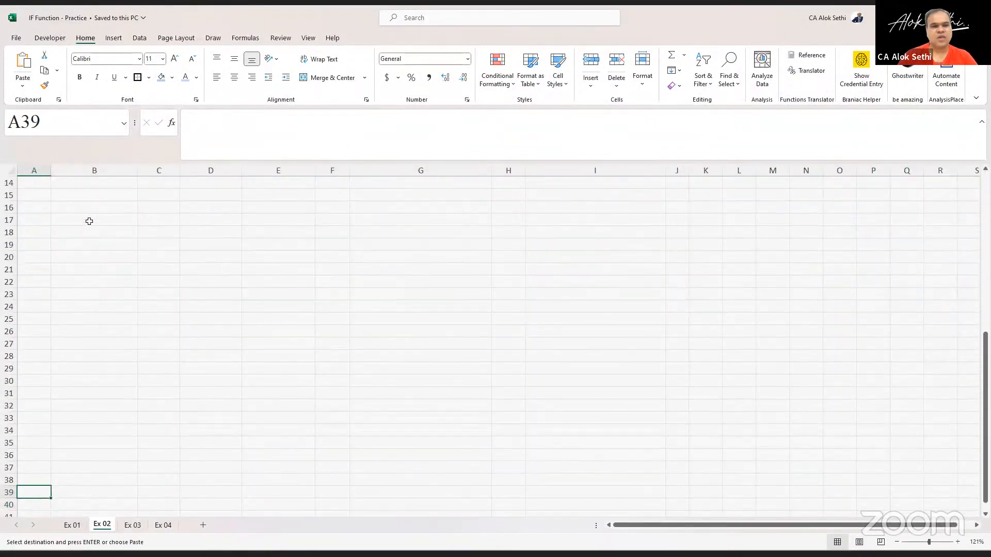
{"action": "key", "text": "Up"}
{"action": "key", "text": "Up"}
{"action": "key", "text": "Up"}
{"action": "key", "text": "Up"}
{"action": "key", "text": "Up"}
{"action": "key", "text": "Up"}
{"action": "key", "text": "Up"}
{"action": "key", "text": "Up"}
{"action": "key", "text": "Up"}
{"action": "key", "text": "Up"}
{"action": "key", "text": "Up"}
{"action": "key", "text": "Up"}
{"action": "key", "text": "Up"}
{"action": "key", "text": "Up"}
{"action": "key", "text": "Up"}
{"action": "key", "text": "Up"}
{"action": "key", "text": "Up"}
{"action": "key", "text": "Up"}
{"action": "key", "text": "Up"}
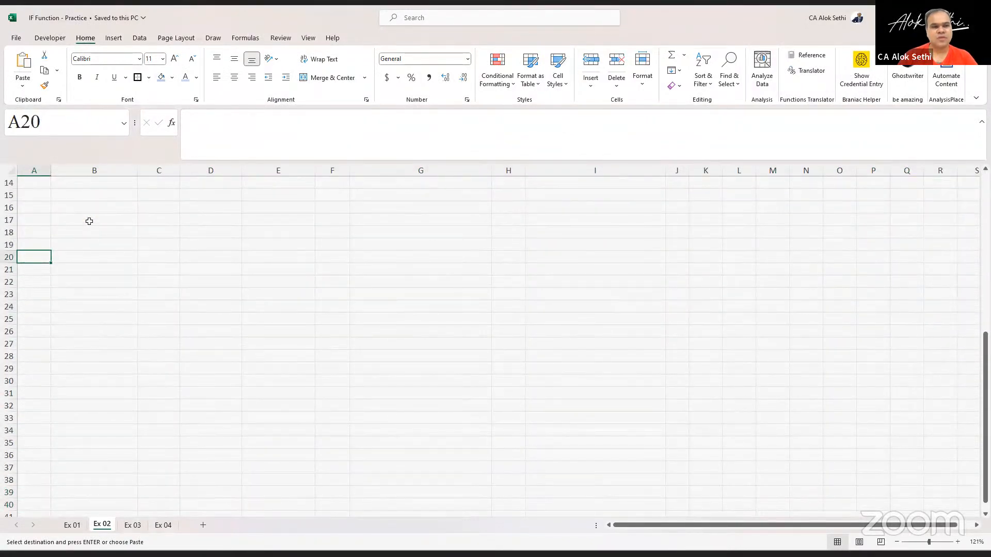
{"action": "key", "text": "Up"}
{"action": "key", "text": "Up"}
{"action": "key", "text": "Up"}
{"action": "key", "text": "Up"}
{"action": "key", "text": "Up"}
{"action": "key", "text": "Return"}
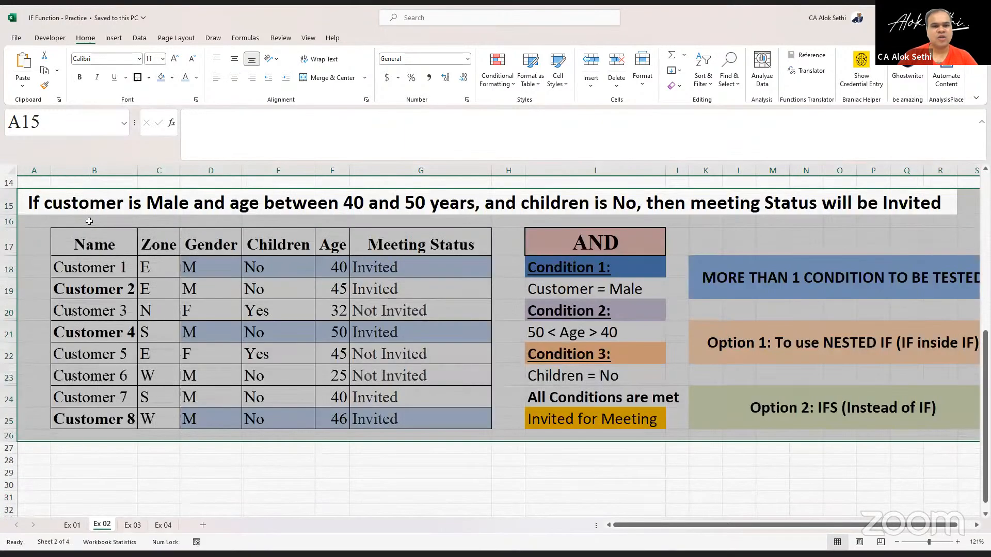
- Insert "any of the following conditions are statisfied, then" after "If" in the A15 heading
{"action": "key", "text": "Down"}
{"action": "key", "text": "Up"}
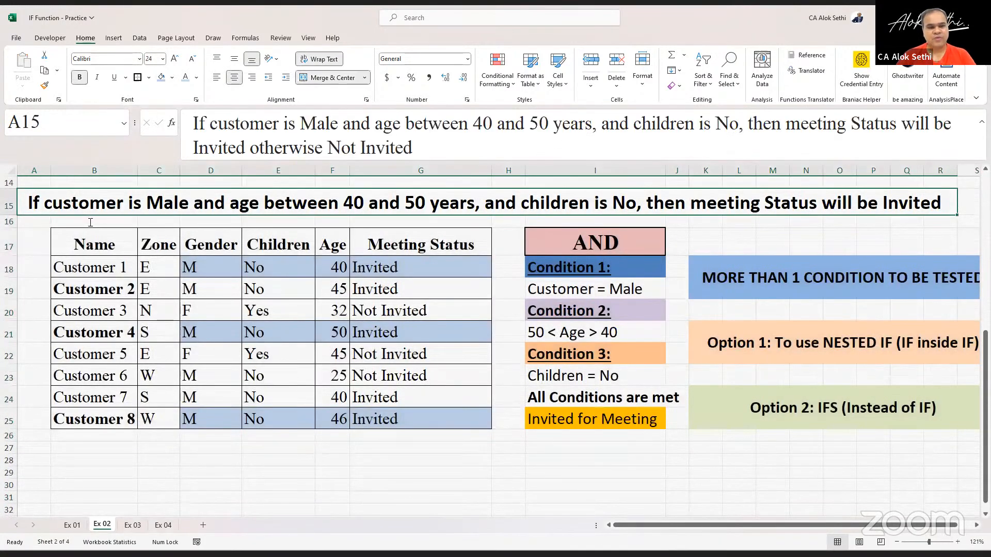
{"action": "key", "text": "F2"}
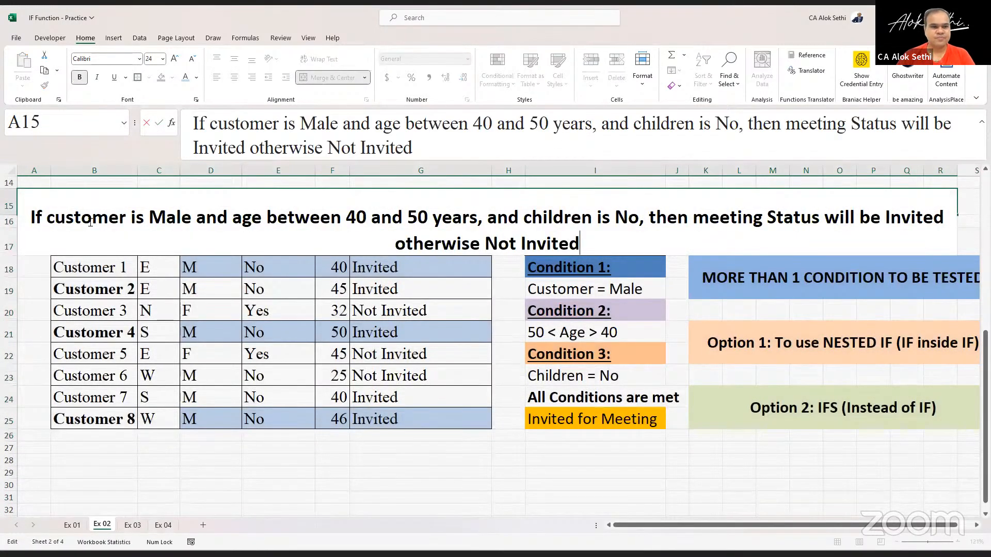
{"action": "left_click", "coordinate": [46, 220]}
{"action": "type", "text": "an"}
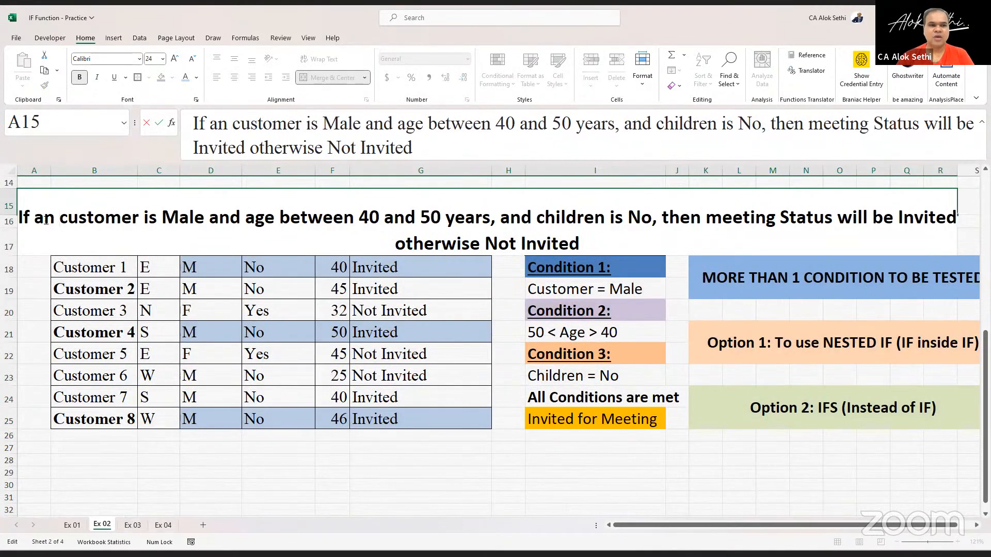
{"action": "key", "text": "BackSpace"}
{"action": "type", "text": "y of the"}
{"action": "type", "text": "following "}
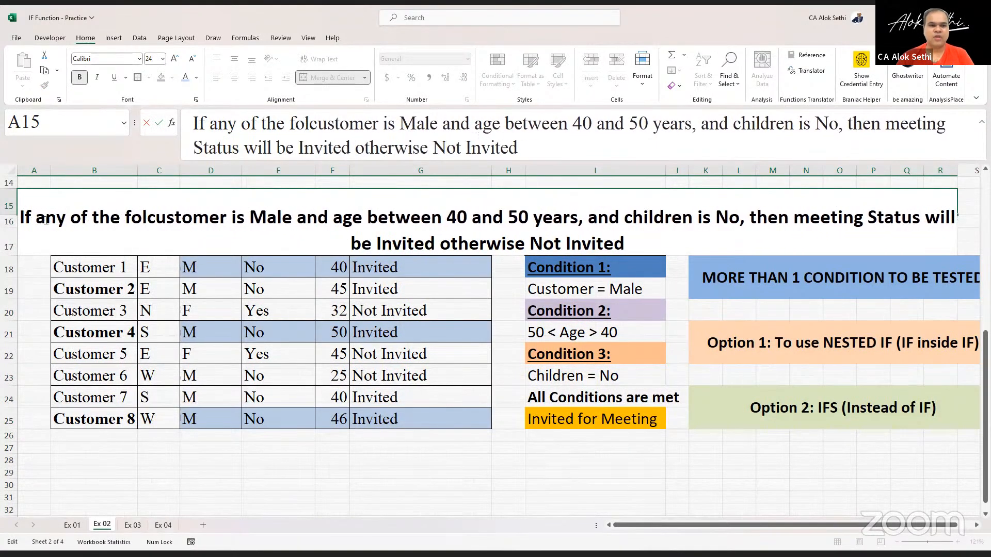
{"action": "type", "text": "condition"}
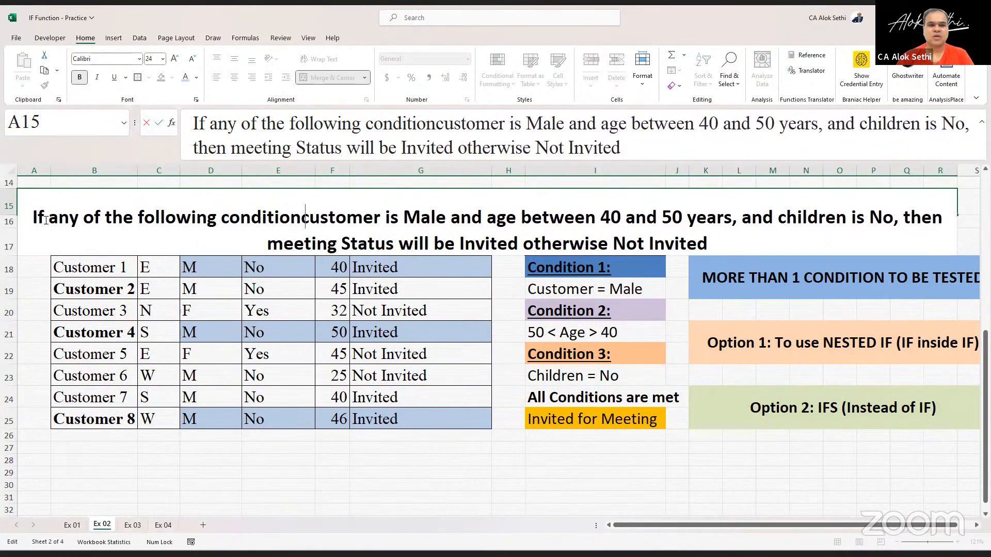
{"action": "type", "text": "s are stat"}
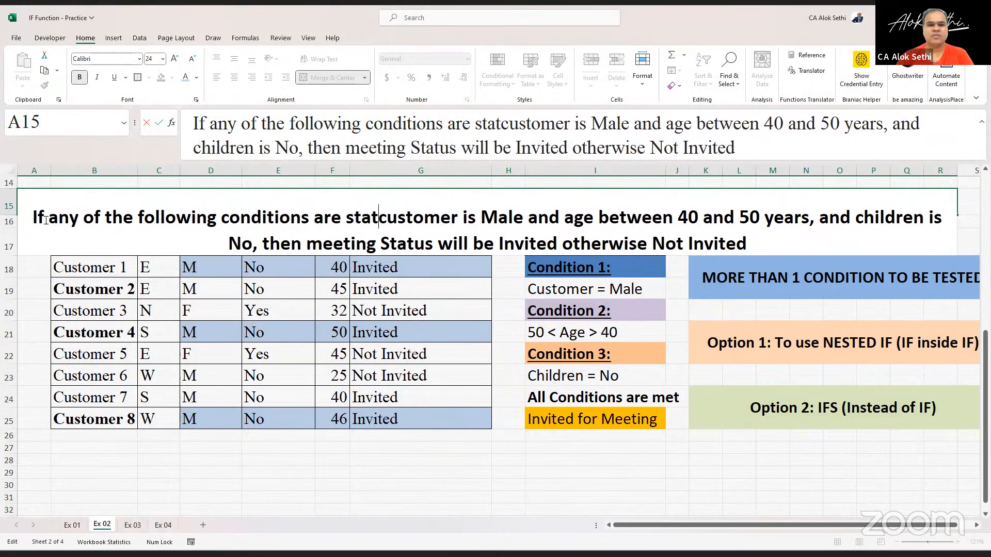
{"action": "key", "text": "BackSpace"}
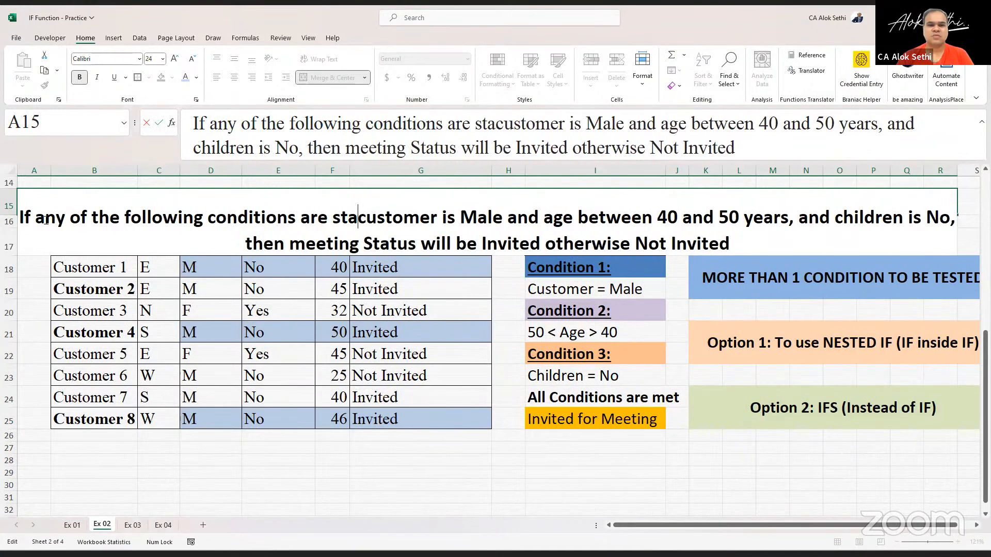
{"action": "type", "text": "tisfied"}
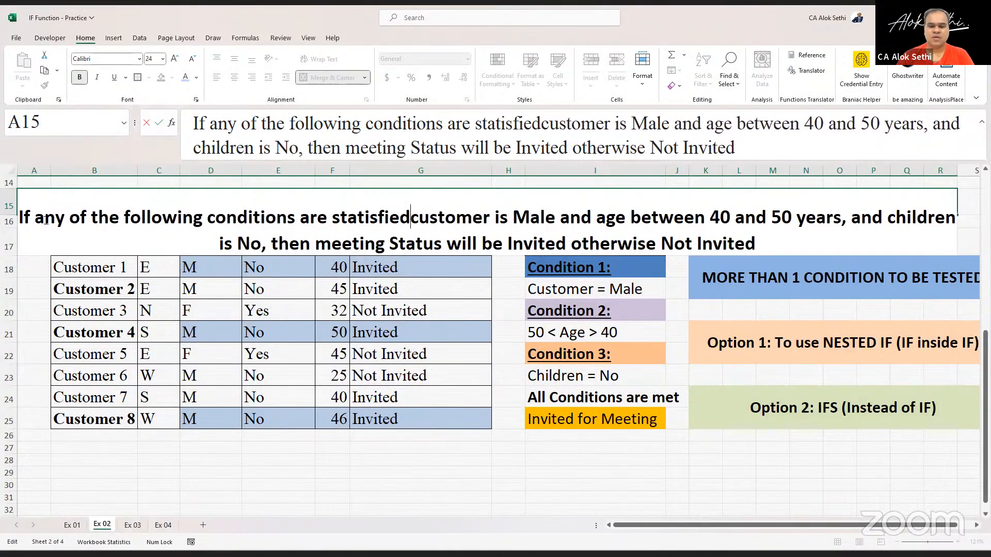
{"action": "type", "text": ":"}
{"action": "key", "text": "BackSpace"}
{"action": "key", "text": "BackSpace"}
{"action": "type", "text": ", then"}
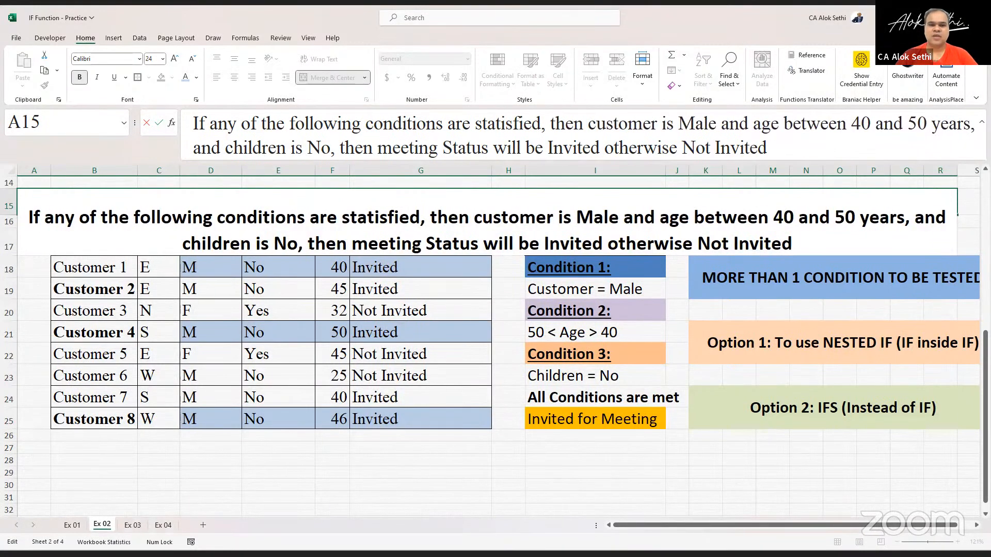
- Move "meeting Status will be Invited otherwise Not Invited" directly after the inserted phrase in the A15 heading
{"action": "left_click_drag", "start_coordinate": [352, 245], "coordinate": [807, 239]}
{"action": "key", "text": "BackSpace"}
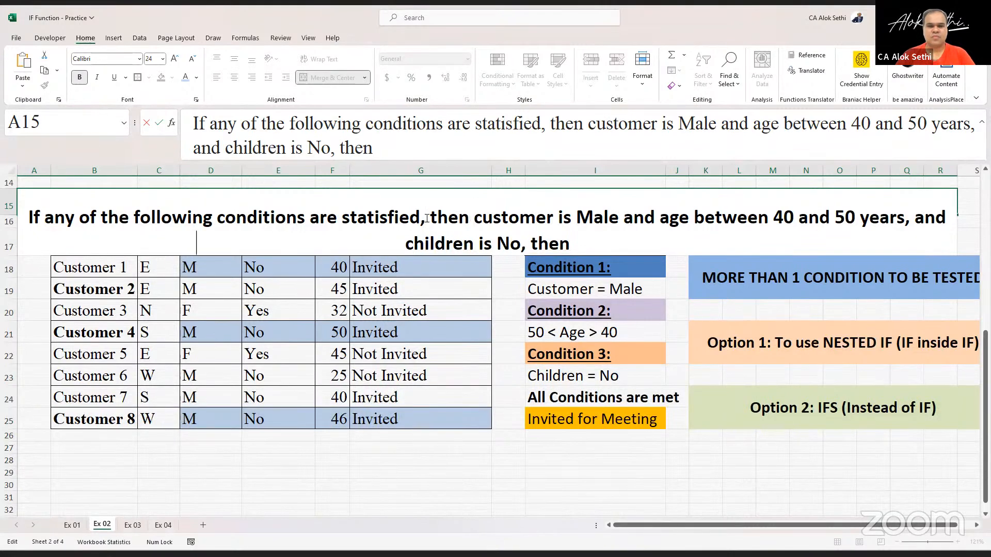
{"action": "key", "text": "ctrl+v"}
{"action": "key", "text": "Return"}
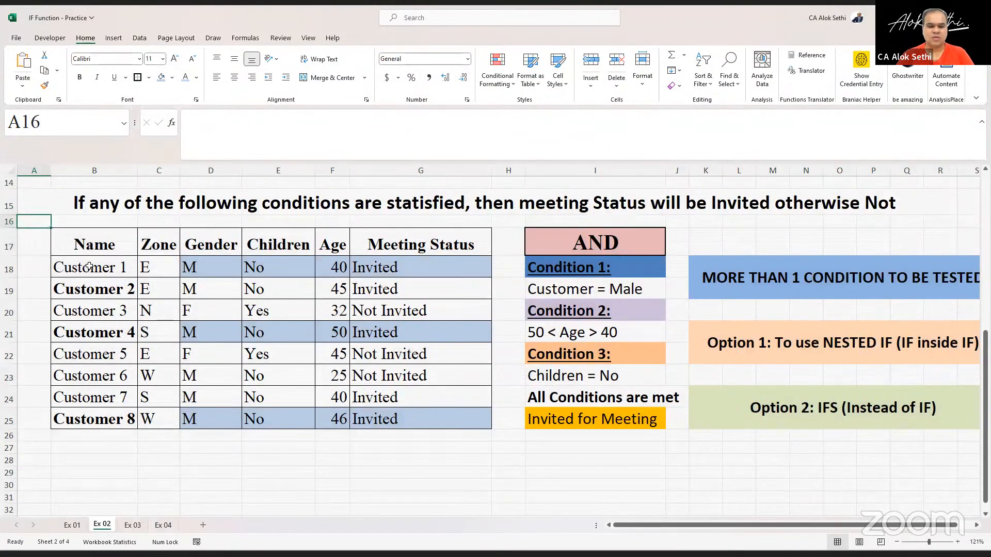
- Insert two blank rows beneath the heading row 15
{"action": "key", "text": "alt"}
{"action": "key", "text": "h"}
{"action": "key", "text": "i"}
{"action": "key", "text": "r"}
{"action": "key", "text": "alt"}
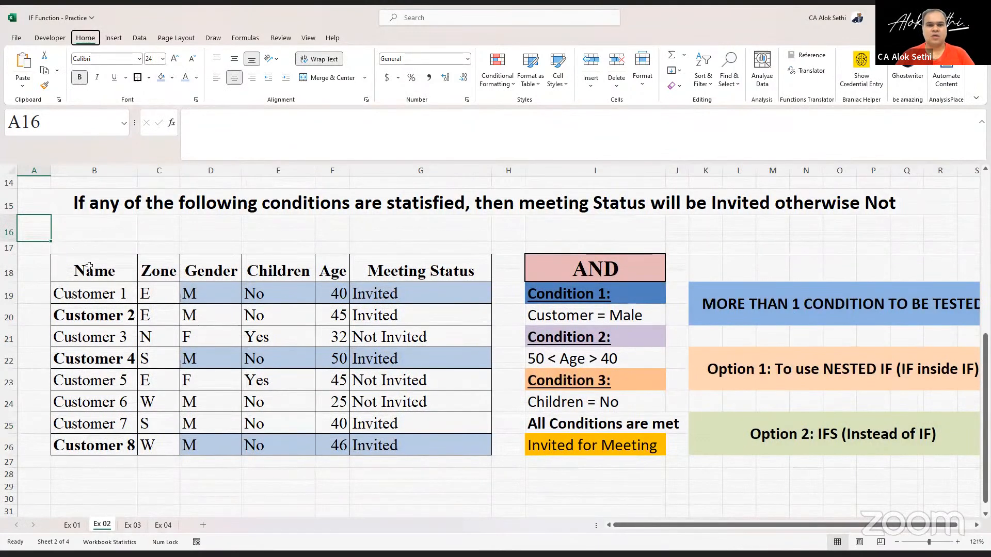
{"action": "key", "text": "h"}
{"action": "key", "text": "i"}
{"action": "key", "text": "r"}
- Move the clause "customer is Male and age between 40 and 50 years, and children is No" from A15 into cell B16
{"action": "key", "text": "Up"}
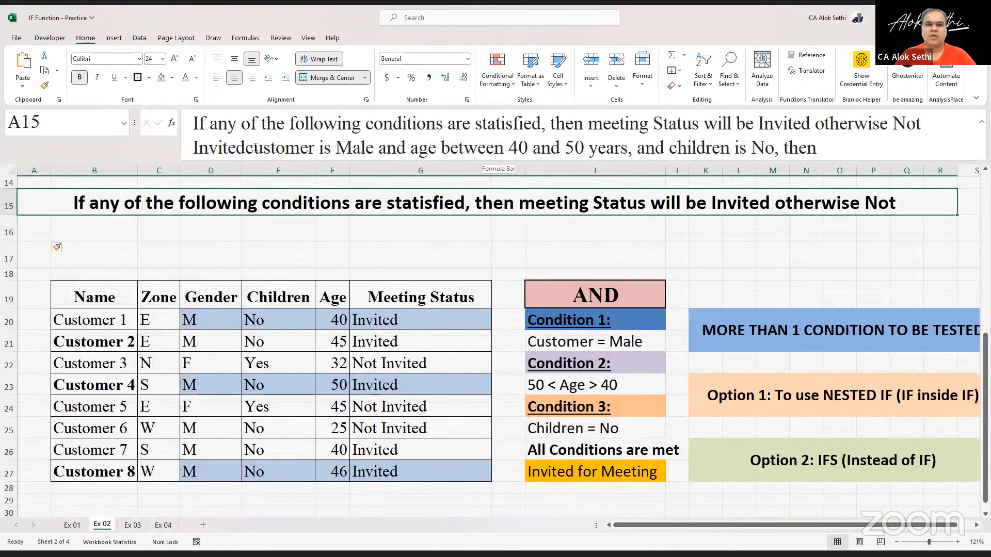
{"action": "left_click_drag", "start_coordinate": [247, 148], "coordinate": [774, 162]}
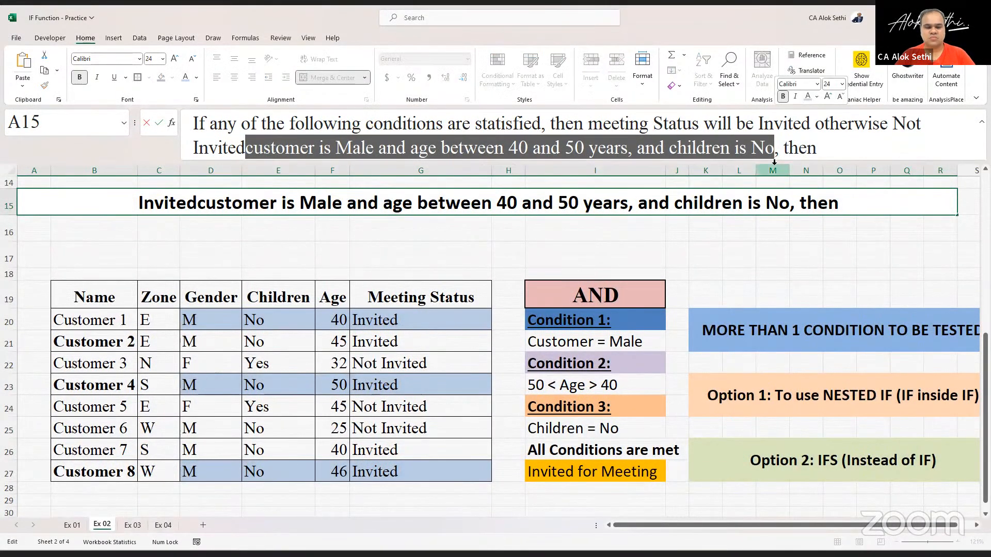
{"action": "key", "text": "Delete"}
{"action": "key", "text": "Return"}
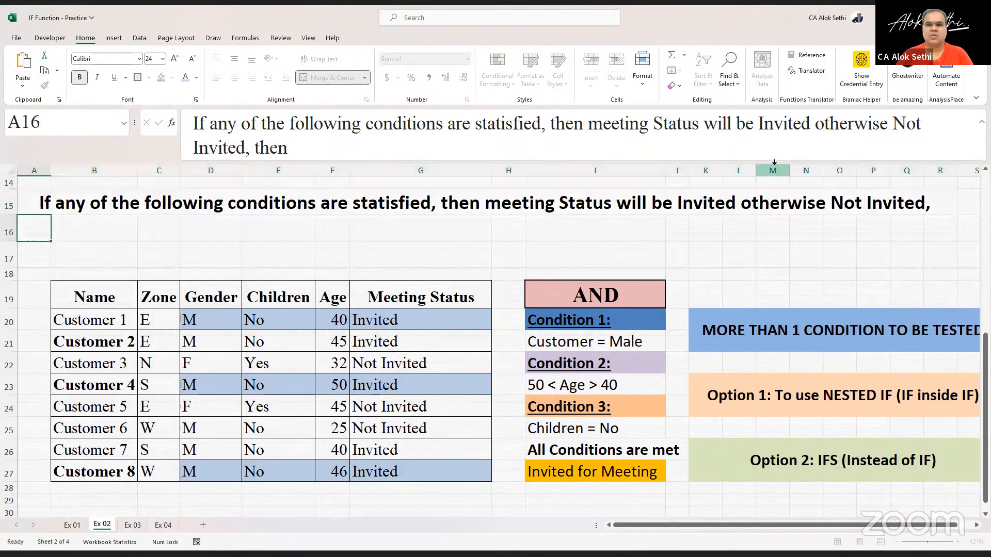
{"action": "key", "text": "Right"}
{"action": "key", "text": "ctrl+v"}
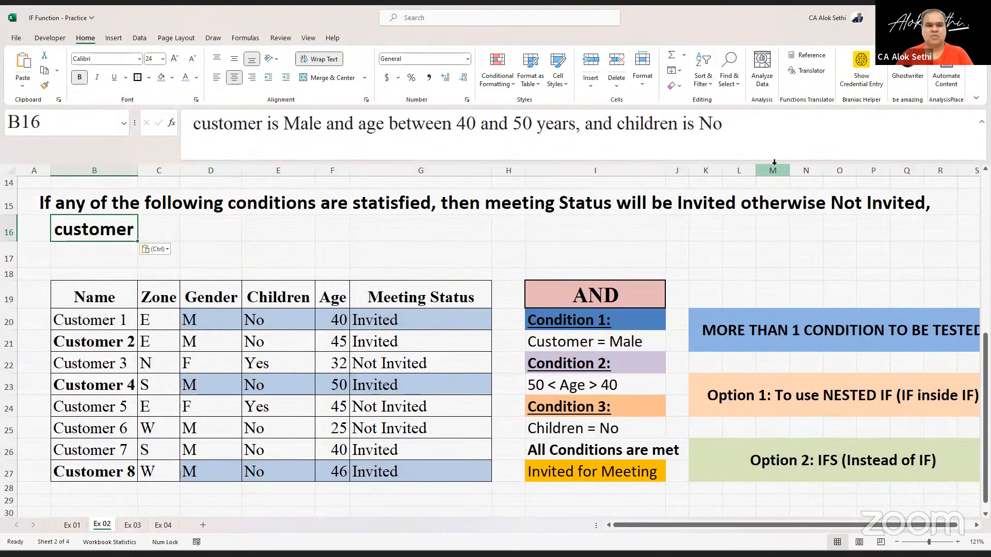
- Merge and center B16 through Q16 and autofit row 16's height
{"action": "key", "text": "shift+Right"}
{"action": "key", "text": "shift+Right"}
{"action": "key", "text": "shift+Right"}
{"action": "key", "text": "shift+Right"}
{"action": "key", "text": "shift+Right"}
{"action": "key", "text": "shift+Right"}
{"action": "key", "text": "shift+Right"}
{"action": "key", "text": "shift+Right"}
{"action": "key", "text": "shift+Right"}
{"action": "key", "text": "shift+Right"}
{"action": "key", "text": "shift+Right"}
{"action": "key", "text": "shift+Right"}
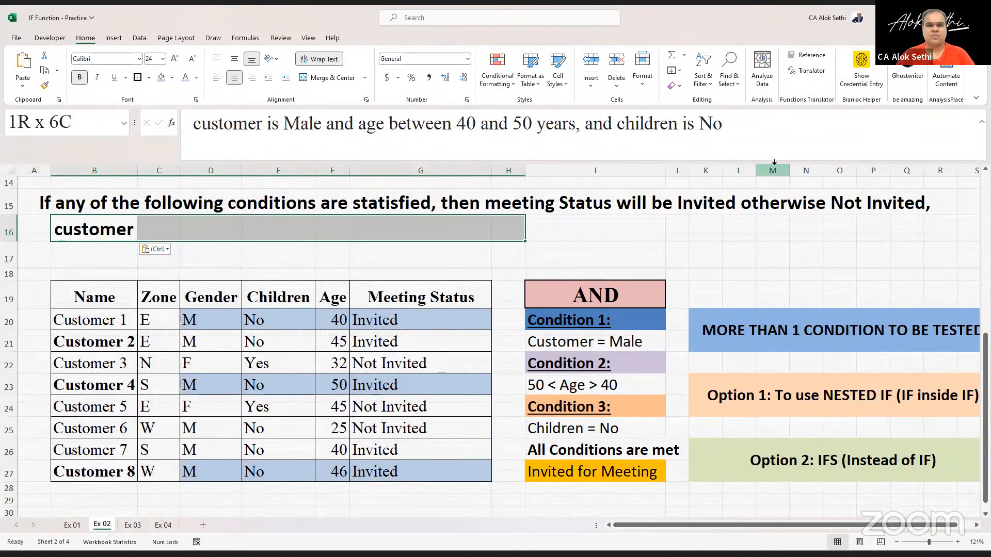
{"action": "key", "text": "shift+Right"}
{"action": "key", "text": "shift+Right"}
{"action": "key", "text": "shift+Right"}
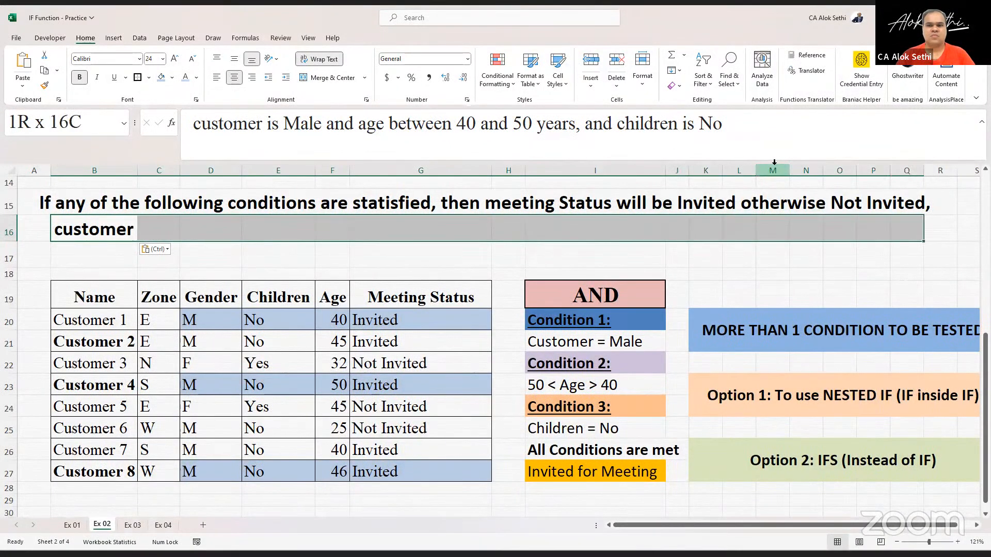
{"action": "key", "text": "alt"}
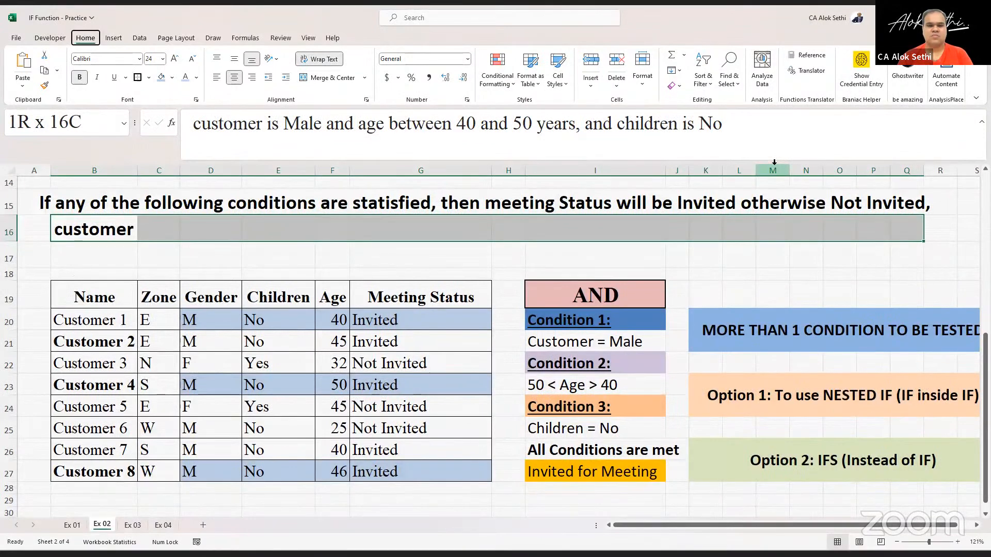
{"action": "key", "text": "h"}
{"action": "key", "text": "m"}
{"action": "key", "text": "c"}
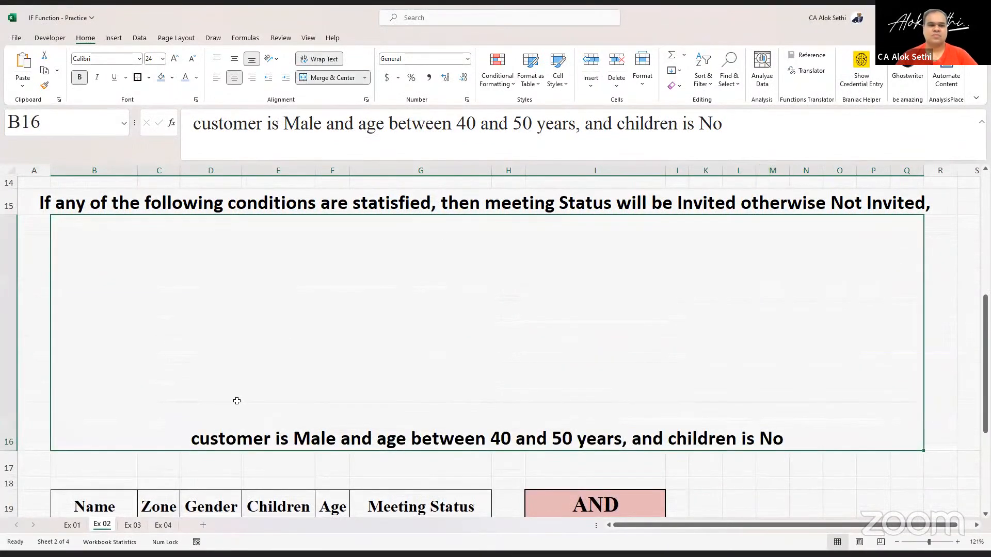
{"action": "double_click", "coordinate": [7, 450]}
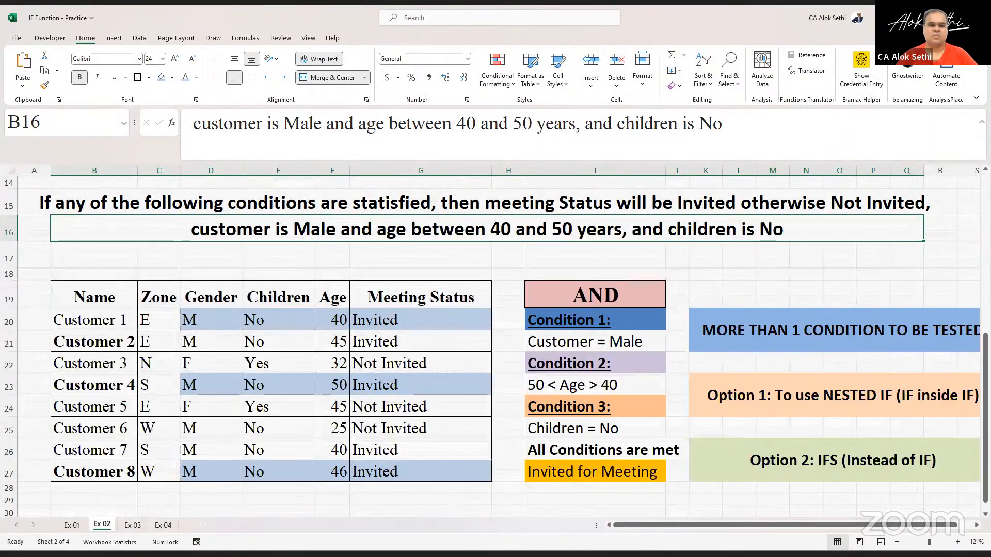
- Correct the spelling "statisfied" to "satisfied" in the A15 heading
{"action": "left_click", "coordinate": [143, 289]}
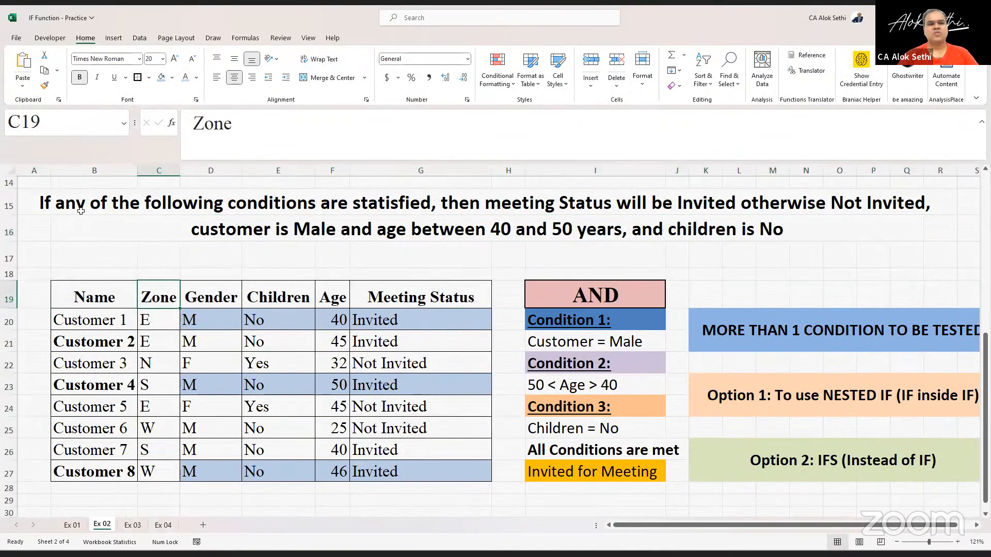
{"action": "left_click", "coordinate": [81, 211]}
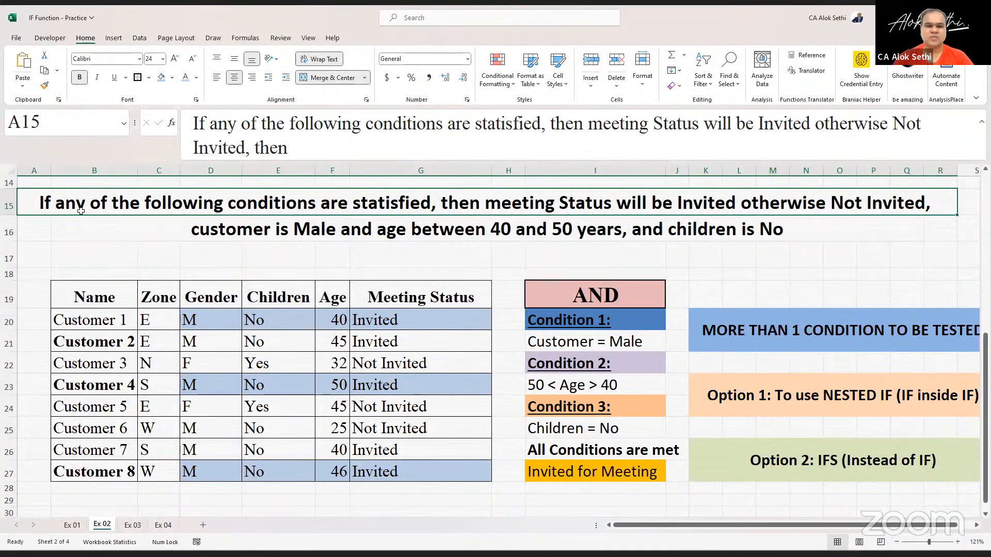
{"action": "double_click", "coordinate": [388, 206]}
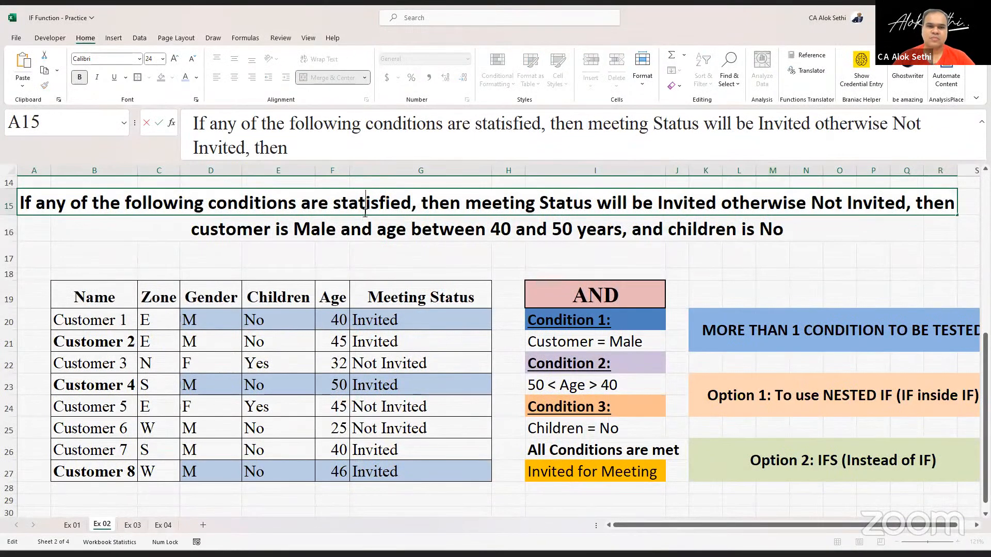
{"action": "key", "text": "BackSpace"}
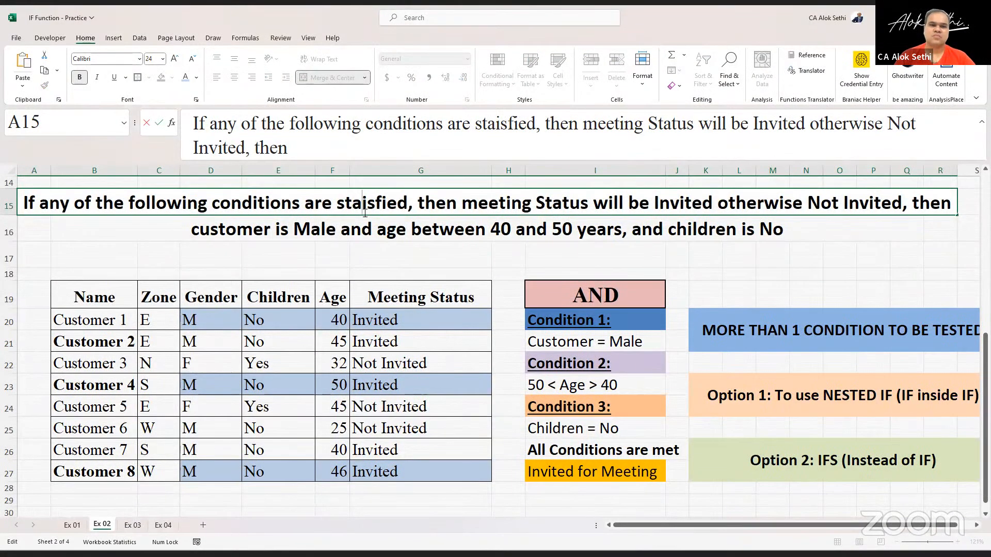
{"action": "key", "text": "Left"}
{"action": "key", "text": "BackSpace"}
{"action": "key", "text": "Right"}
{"action": "type", "text": "t"}
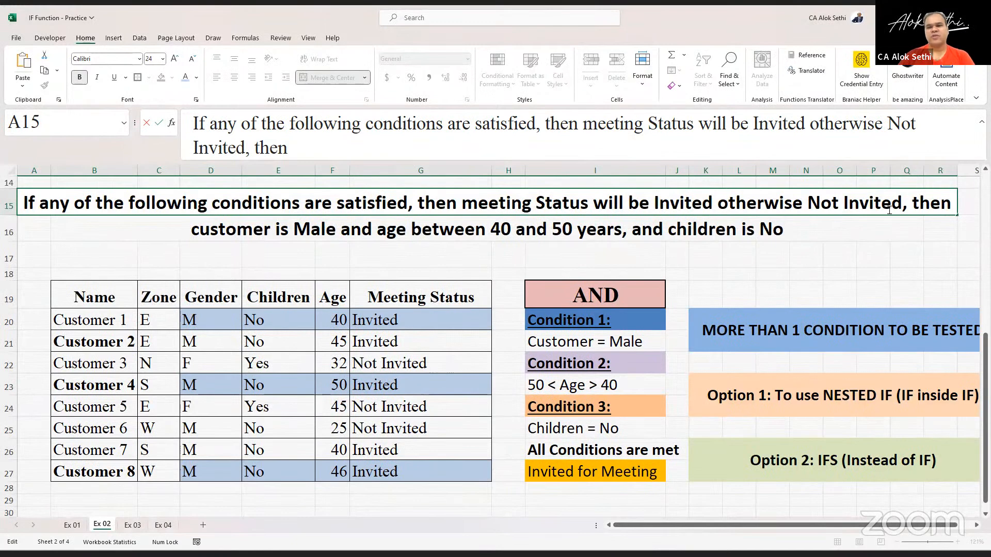
- Remove the trailing word "then" from the A15 heading
{"action": "double_click", "coordinate": [914, 207]}
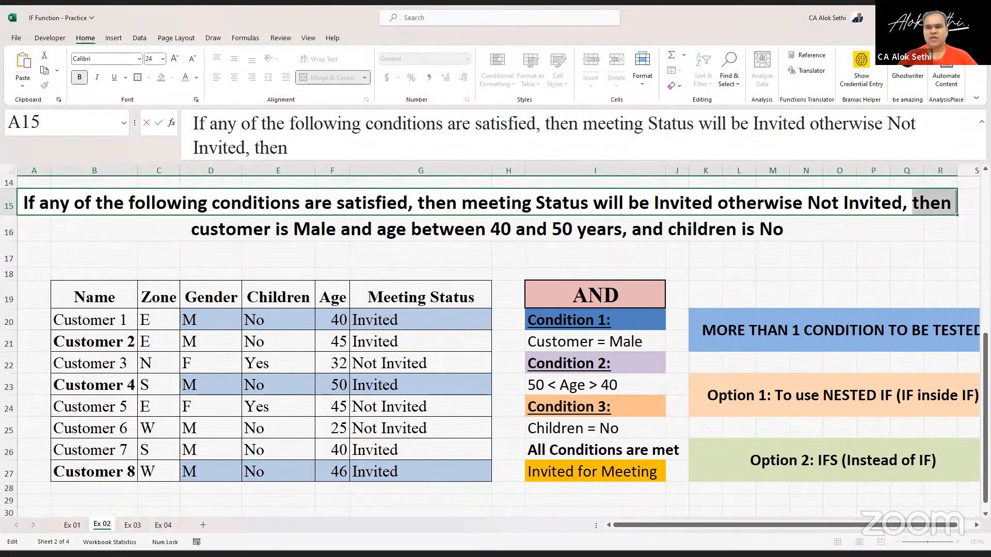
{"action": "key", "text": "BackSpace"}
{"action": "key", "text": "Return"}
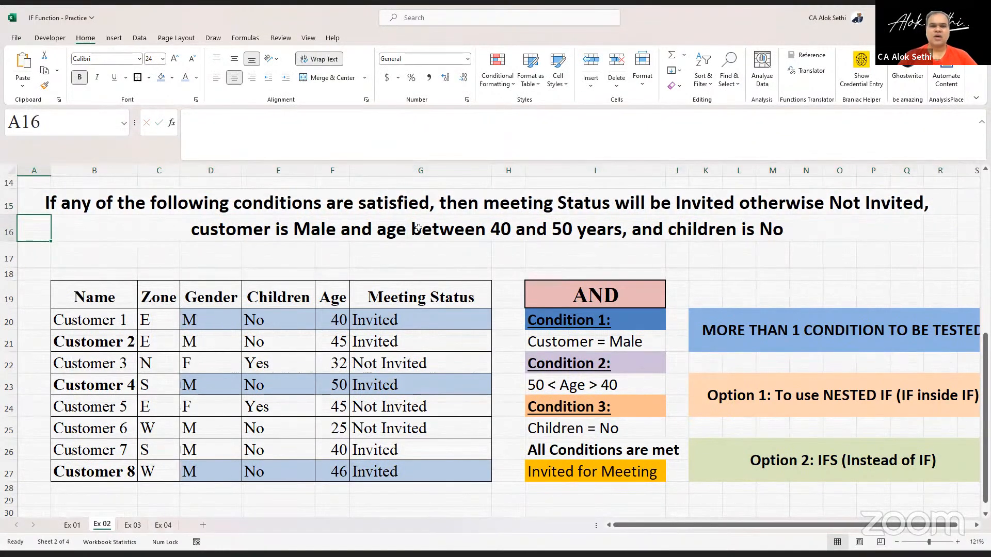
- Underline the phrase "any of the following conditions" in the A15 heading
{"action": "left_click", "coordinate": [239, 234]}
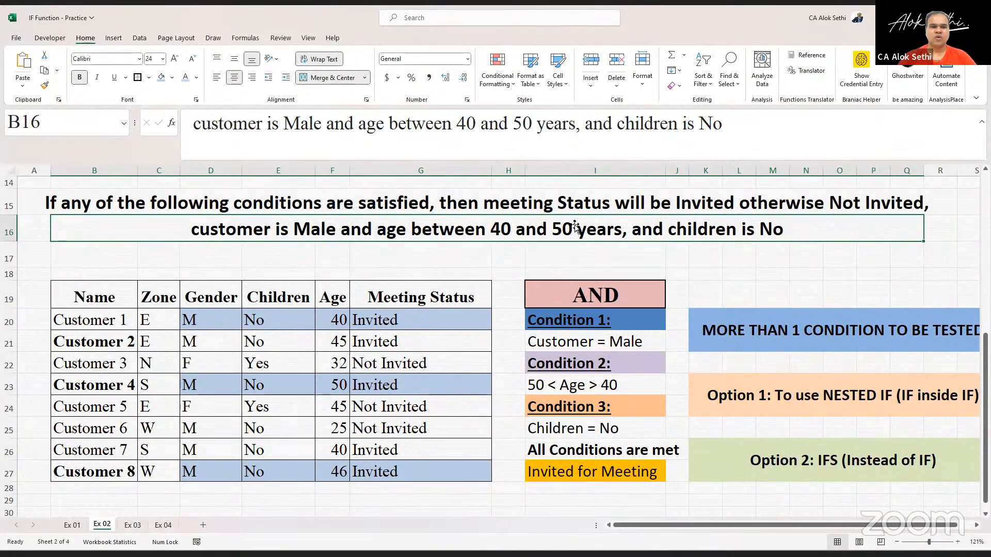
{"action": "left_click", "coordinate": [67, 202]}
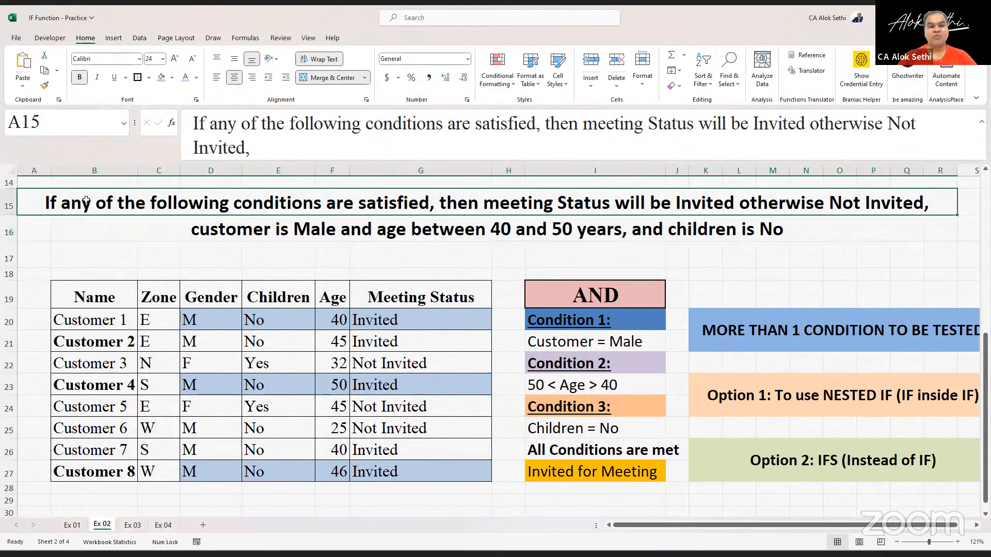
{"action": "double_click", "coordinate": [66, 202]}
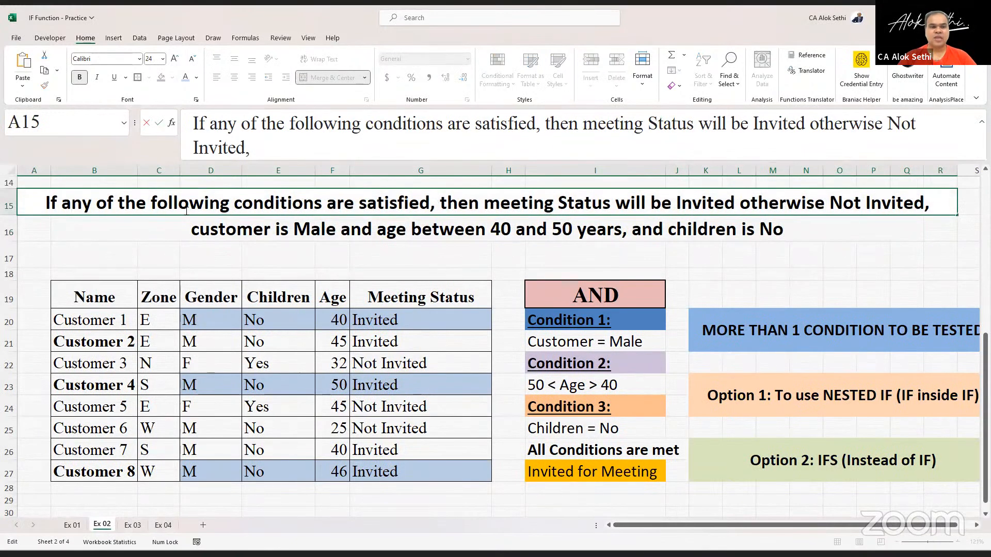
{"action": "left_click_drag", "start_coordinate": [66, 202], "coordinate": [311, 213]}
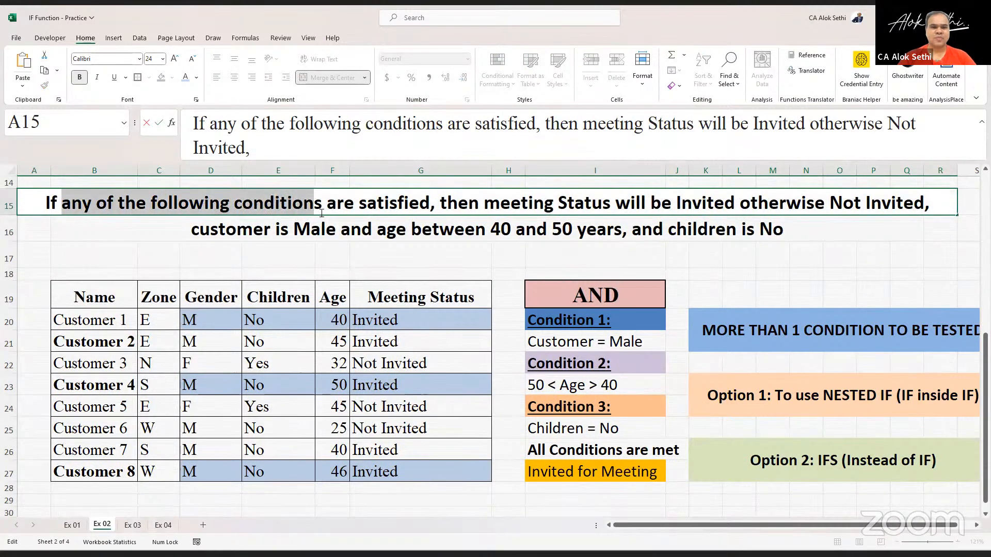
{"action": "left_click", "coordinate": [321, 213], "text": "shift"}
{"action": "key", "text": "ctrl+u"}
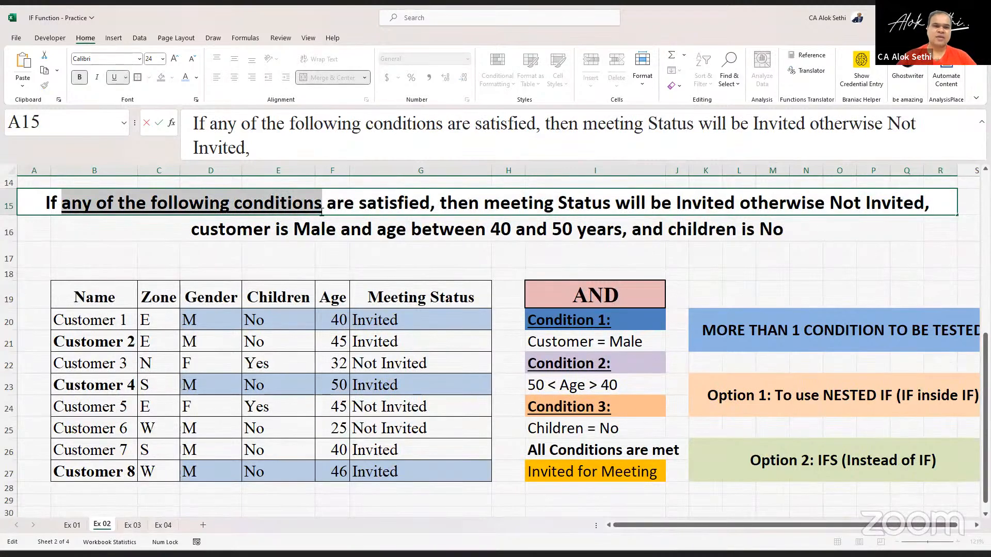
{"action": "key", "text": "Return"}
- Change the I19 panel title from AND to OR
{"action": "left_click", "coordinate": [335, 264]}
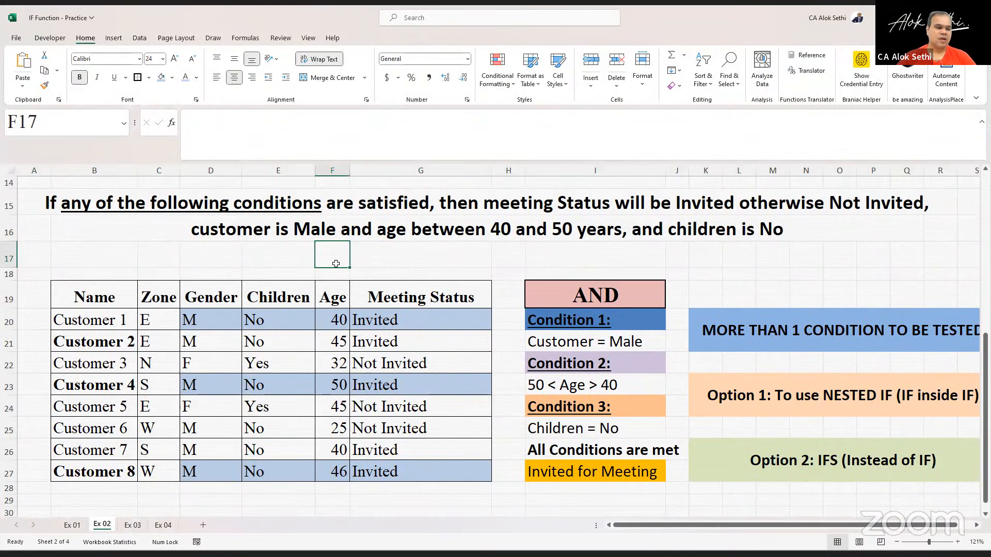
{"action": "left_click", "coordinate": [572, 288]}
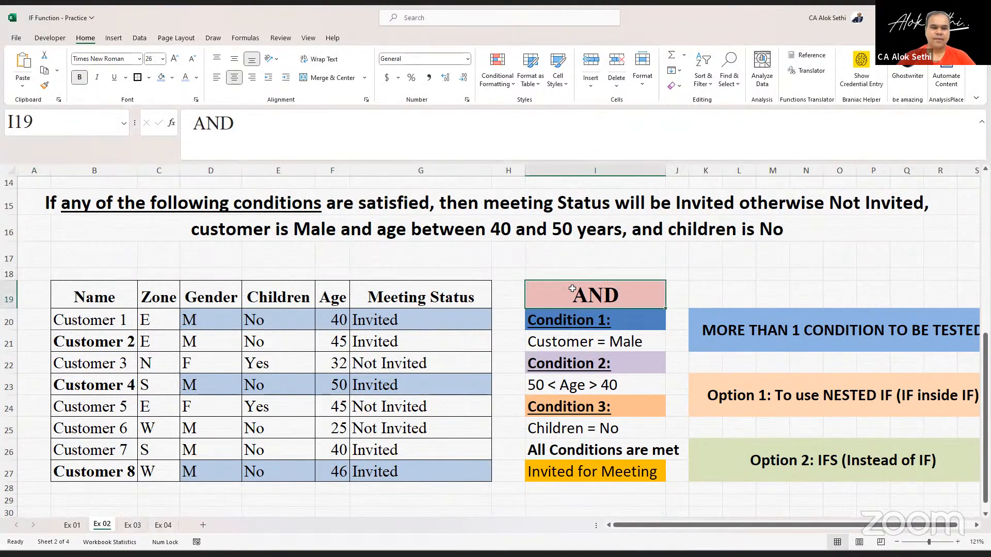
{"action": "key", "text": "Caps_Lock"}
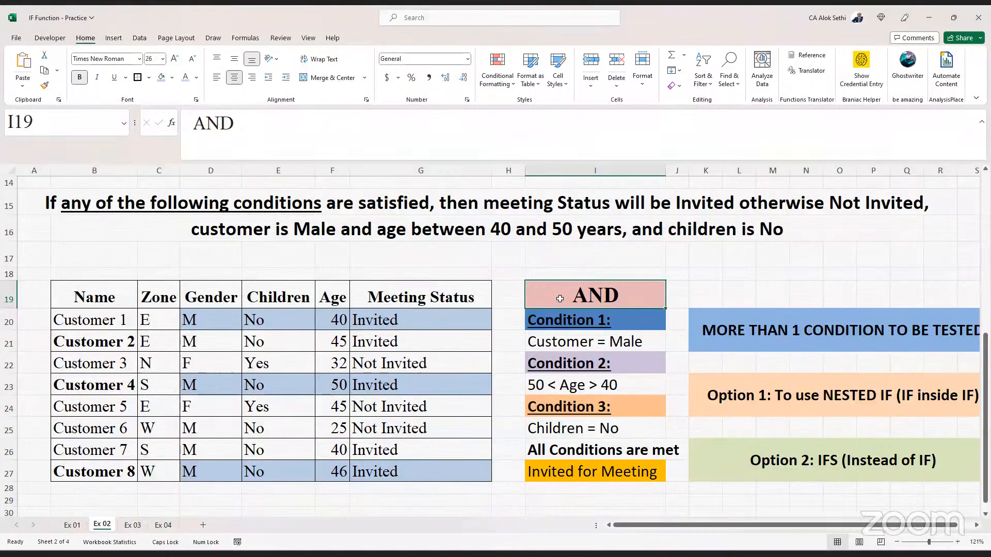
{"action": "type", "text": "OR"}
{"action": "key", "text": "Return"}
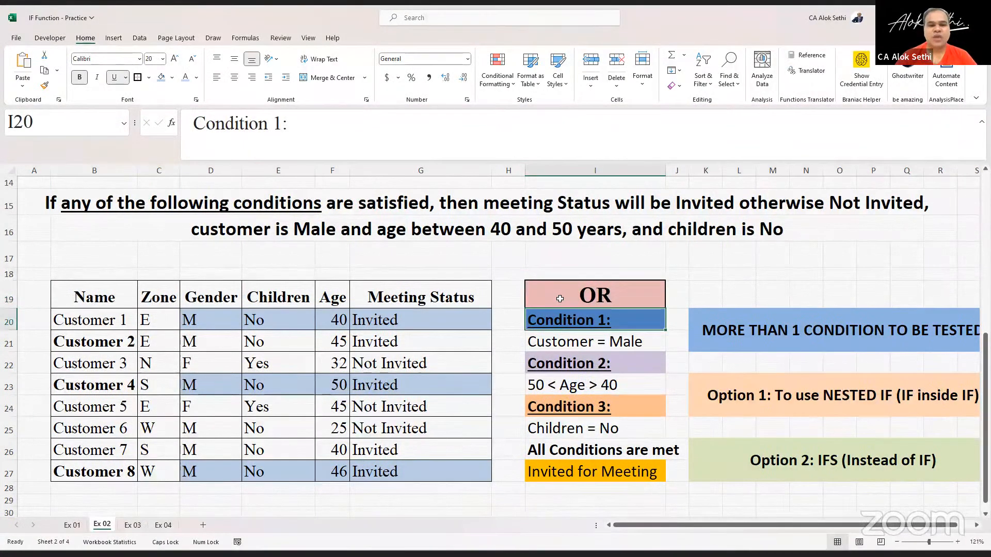
- Color the A15 heading text orange
{"action": "left_click", "coordinate": [222, 204]}
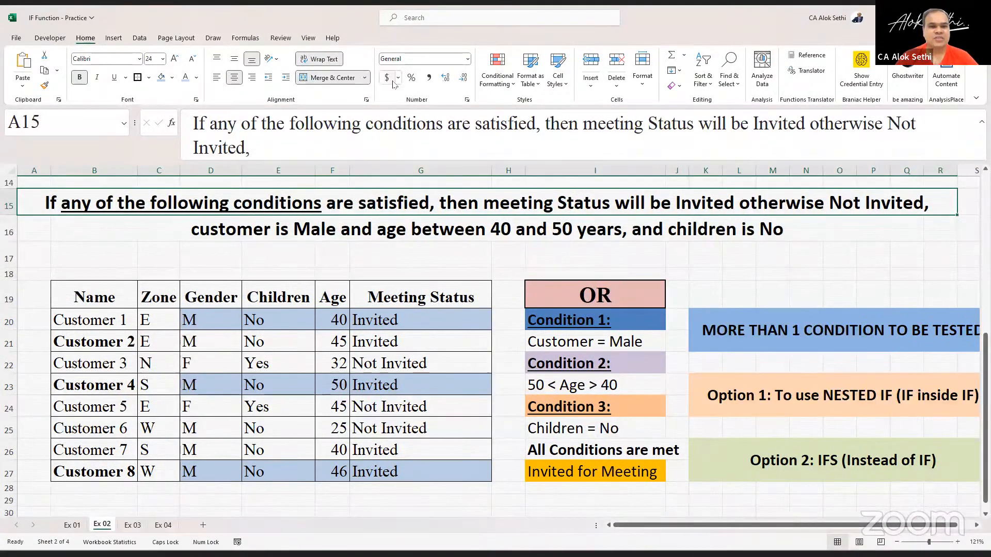
{"action": "left_click", "coordinate": [197, 78]}
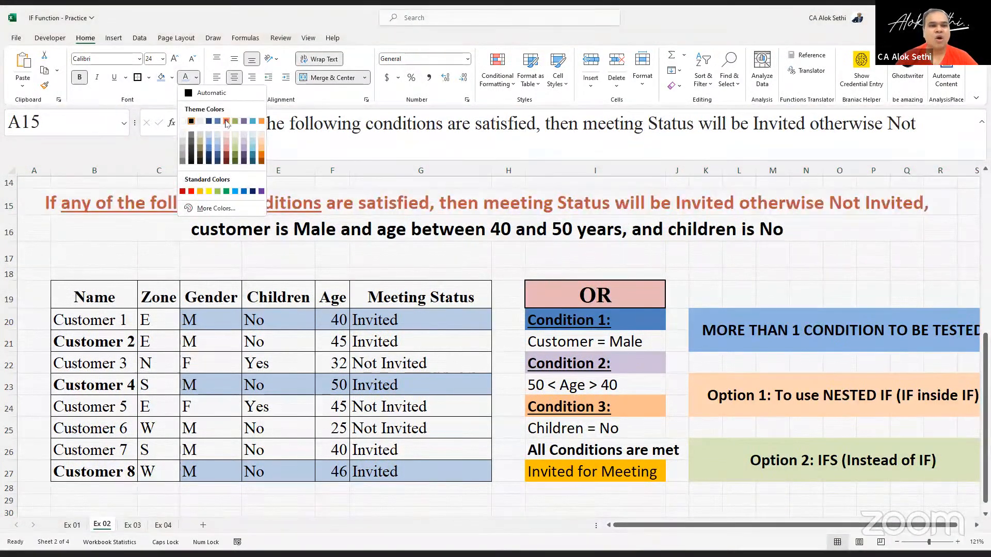
{"action": "left_click", "coordinate": [226, 120]}
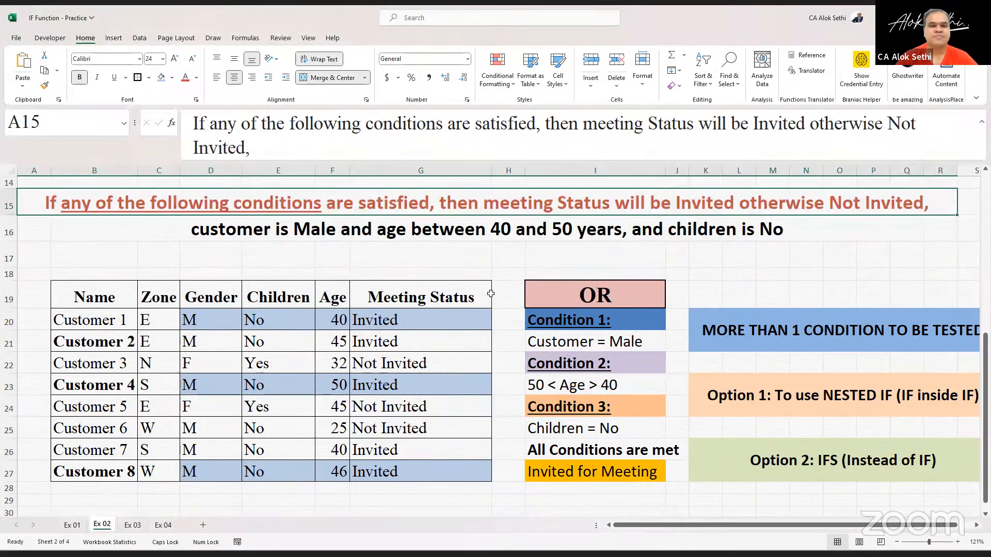
- Replace AND with OR in G20's IF formula
{"action": "left_click", "coordinate": [563, 302]}
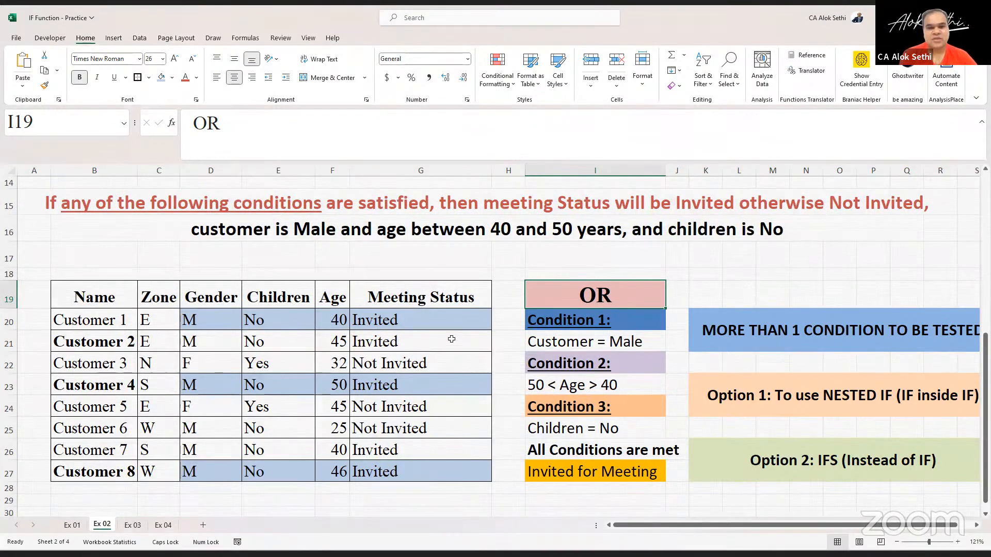
{"action": "left_click", "coordinate": [441, 328]}
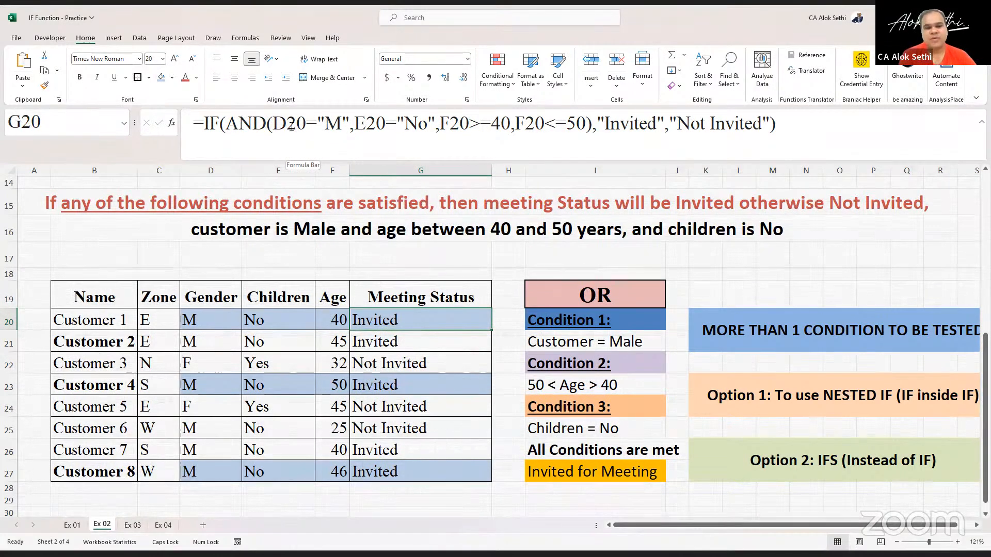
{"action": "left_click", "coordinate": [263, 123]}
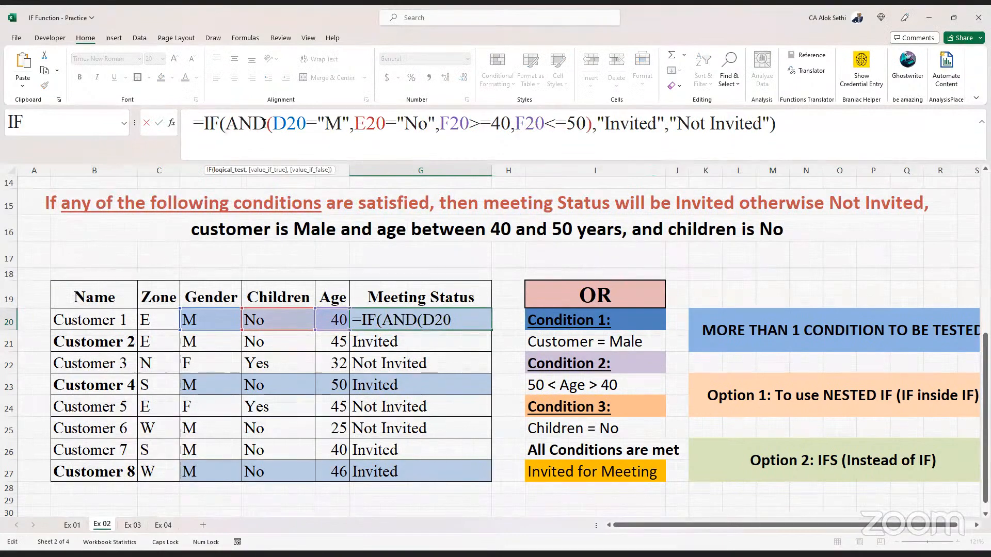
{"action": "key", "text": "BackSpace"}
{"action": "key", "text": "BackSpace"}
{"action": "key", "text": "BackSpace"}
{"action": "type", "text": "OR"}
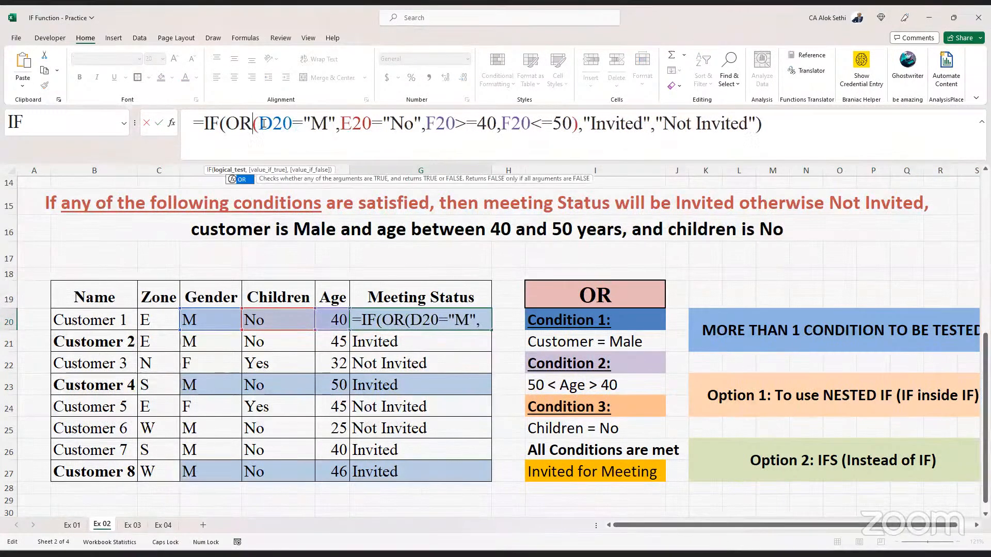
{"action": "key", "text": "ctrl+Return"}
- Fill G20's OR formula down the Meeting Status column through G27
{"action": "key", "text": "shift+Down"}
{"action": "key", "text": "shift+Down"}
{"action": "key", "text": "shift+Down"}
{"action": "key", "text": "shift+Down"}
{"action": "key", "text": "shift+Down"}
{"action": "key", "text": "shift+Down"}
{"action": "key", "text": "shift+Down"}
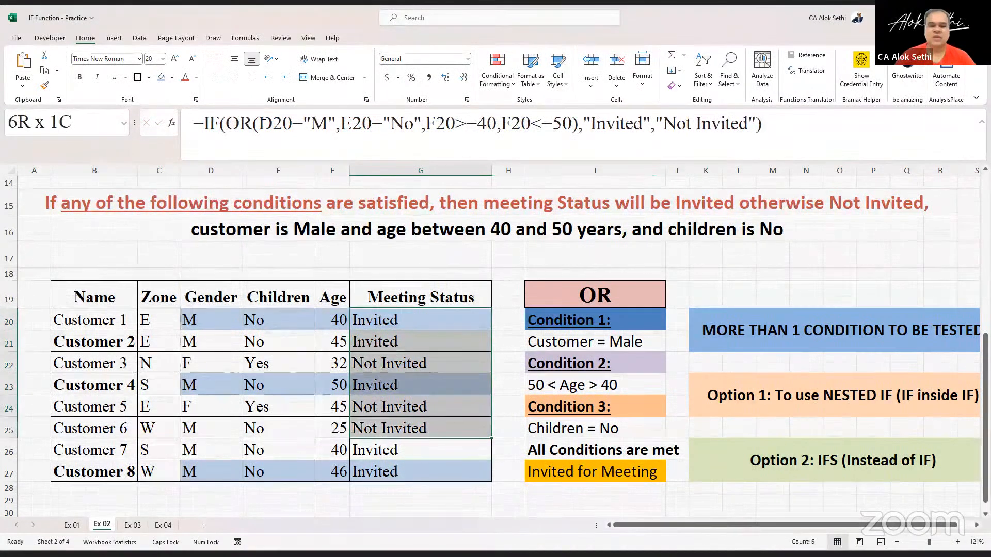
{"action": "key", "text": "ctrl+d"}
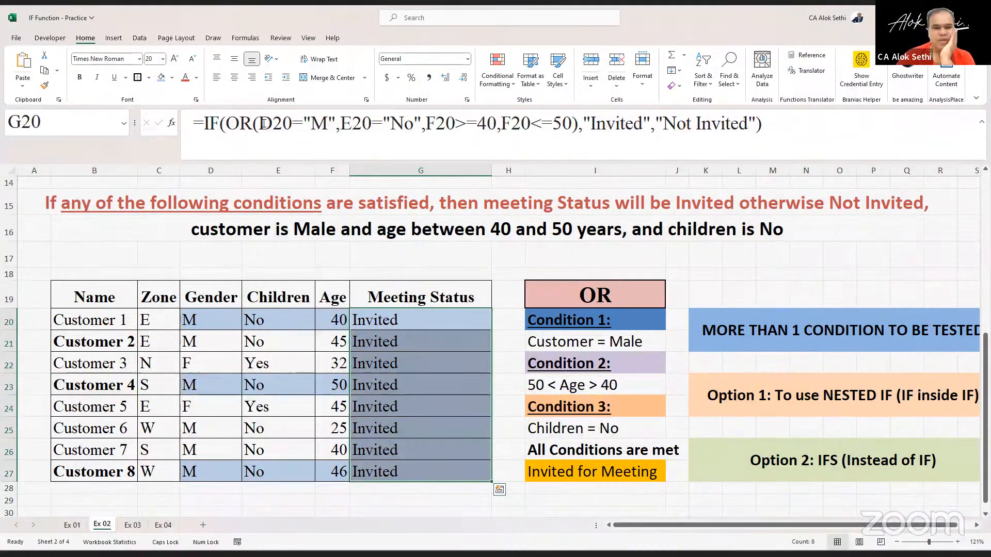
- Step through the Meeting Status cells to review their formulas
{"action": "key", "text": "Return"}
{"action": "key", "text": "Return"}
{"action": "key", "text": "Return"}
{"action": "key", "text": "Return"}
{"action": "key", "text": "Return"}
{"action": "key", "text": "Return"}
{"action": "key", "text": "Return"}
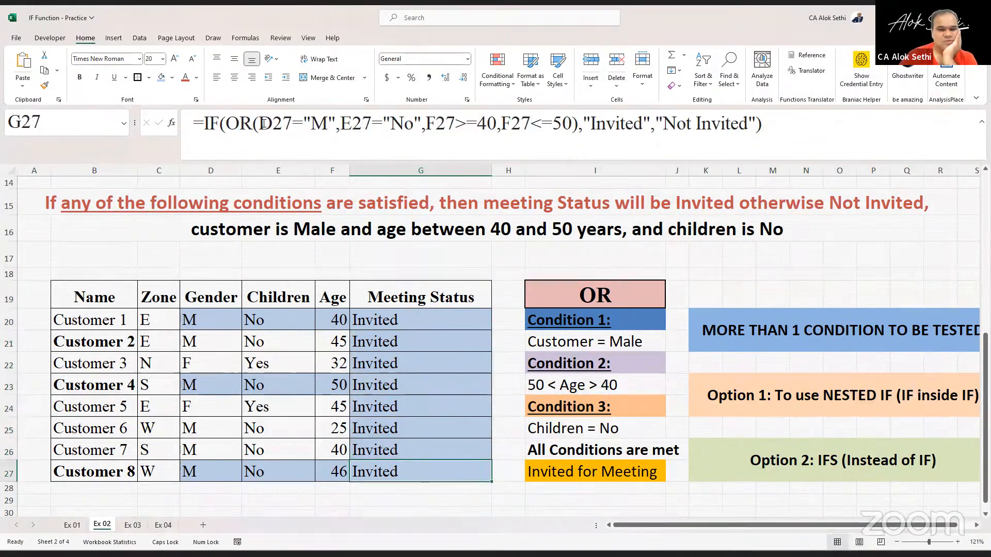
{"action": "key", "text": "shift+Return"}
{"action": "key", "text": "shift+Return"}
{"action": "key", "text": "shift+Return"}
{"action": "key", "text": "shift+Return"}
{"action": "key", "text": "shift+Return"}
{"action": "key", "text": "shift+Return"}
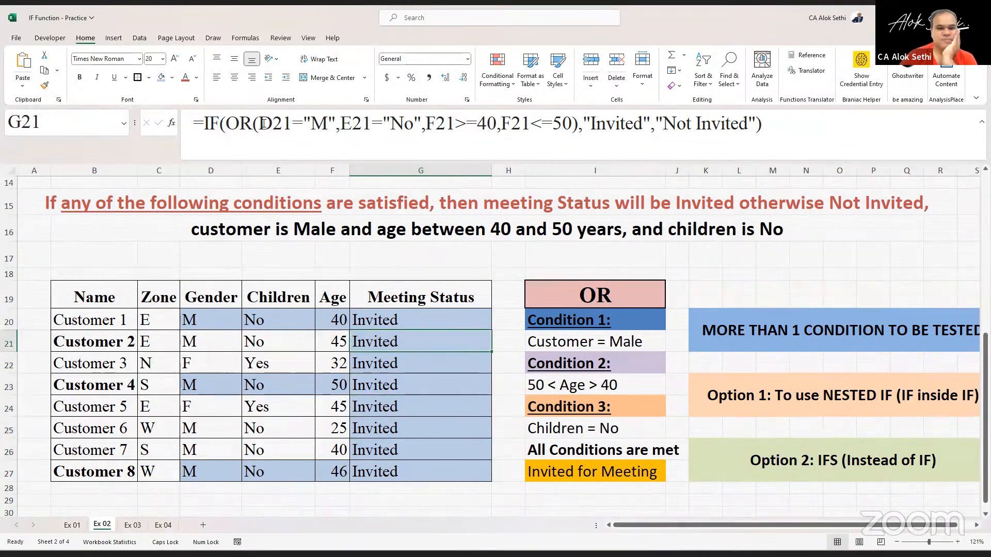
{"action": "key", "text": "Left"}
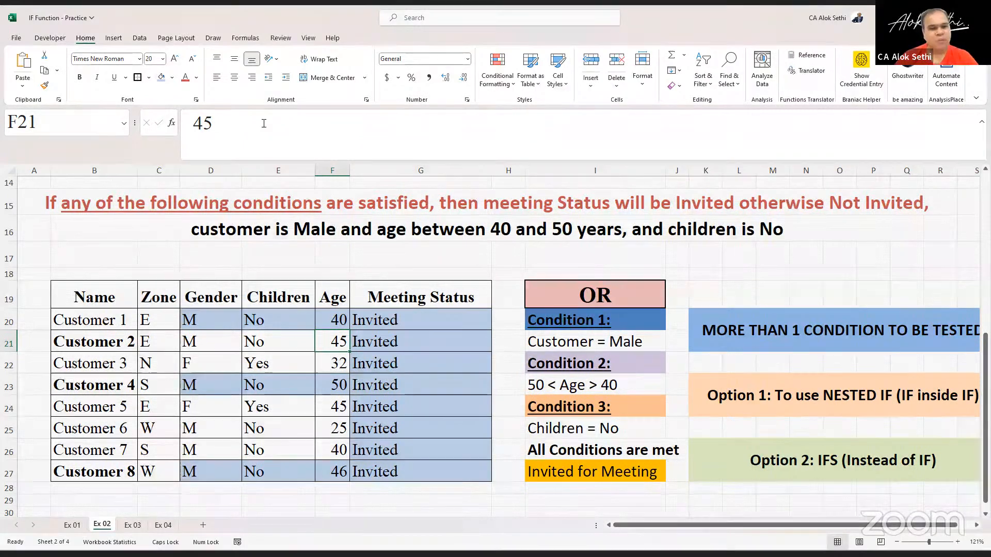
- Change Customer 1's test data to gender F, children YES and age 60
{"action": "left_click", "coordinate": [202, 316]}
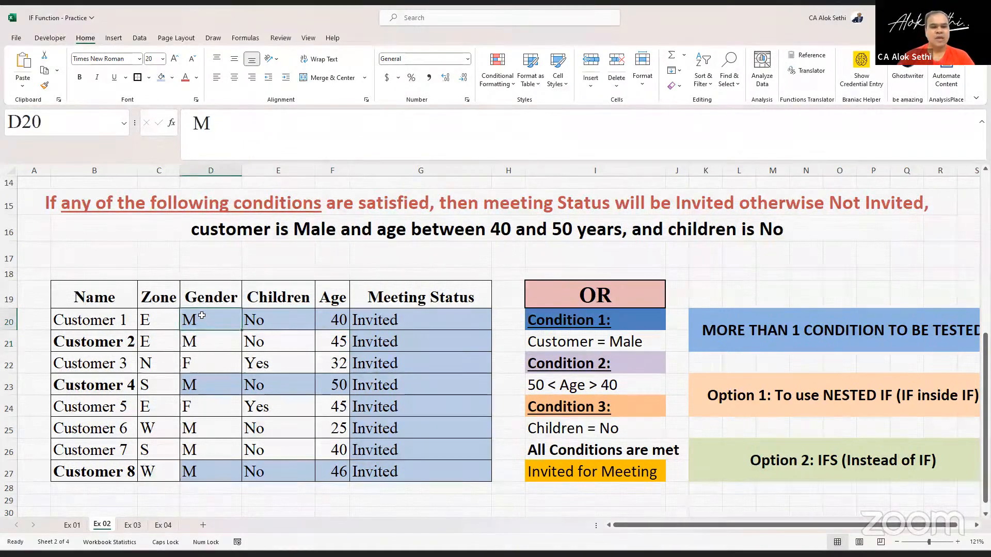
{"action": "type", "text": "F"}
{"action": "key", "text": "Return"}
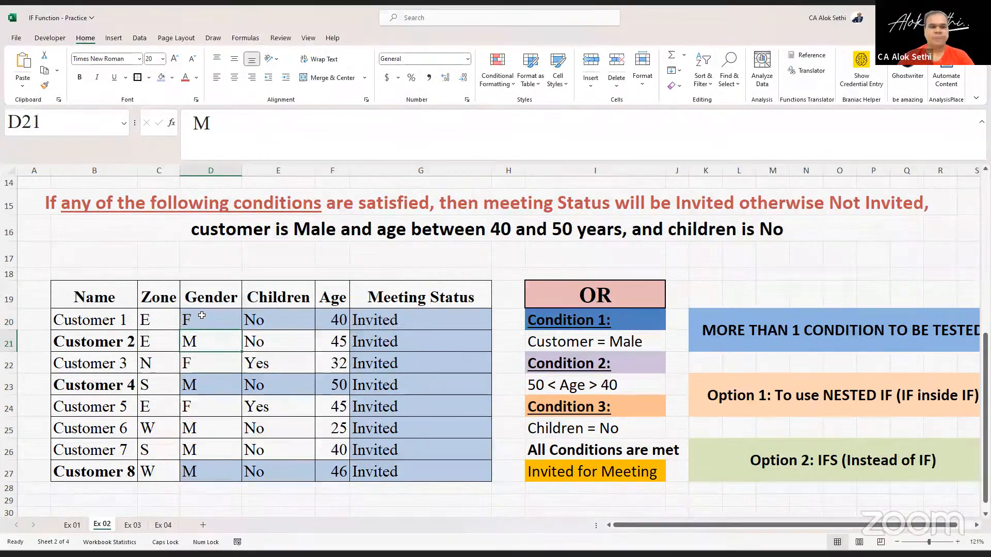
{"action": "key", "text": "Right"}
{"action": "key", "text": "Up"}
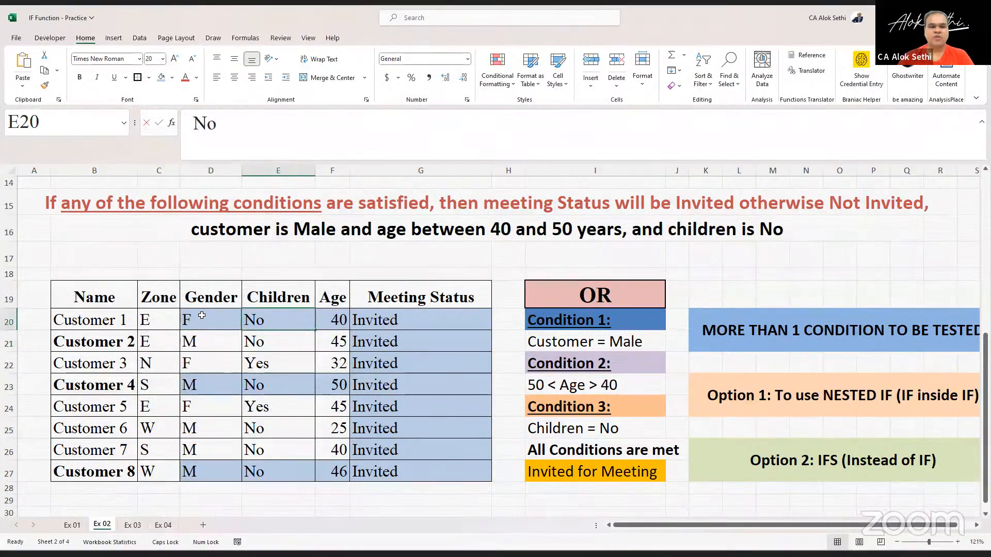
{"action": "type", "text": "YES"}
{"action": "key", "text": "Return"}
{"action": "key", "text": "Right"}
{"action": "key", "text": "Up"}
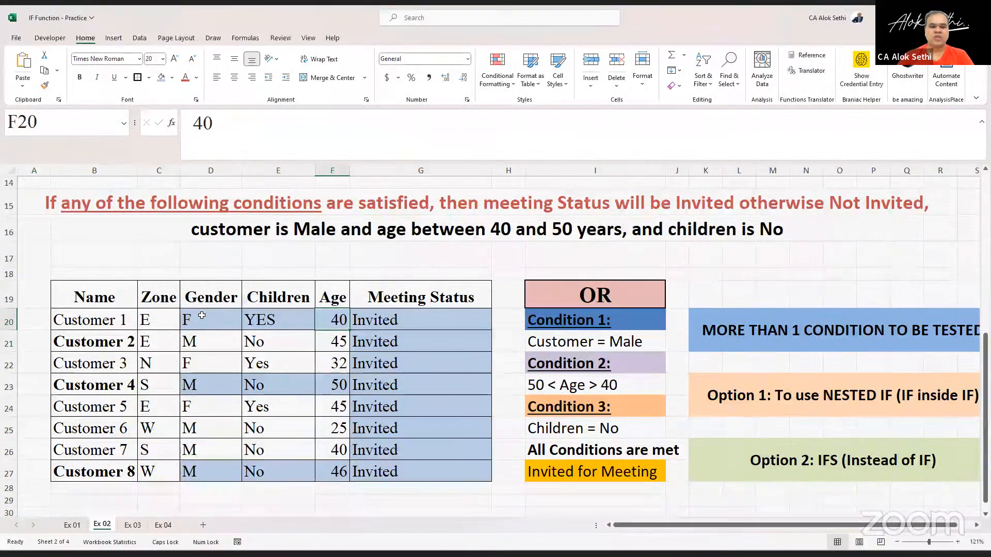
{"action": "type", "text": "60"}
{"action": "key", "text": "Return"}
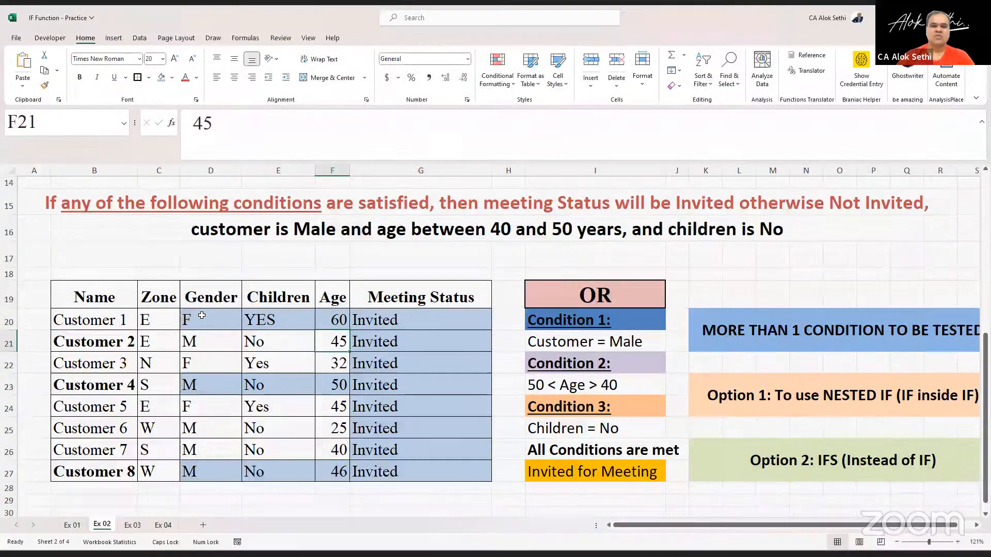
- Open G20's formula to examine its OR conditions against the new data
{"action": "left_click", "coordinate": [403, 319]}
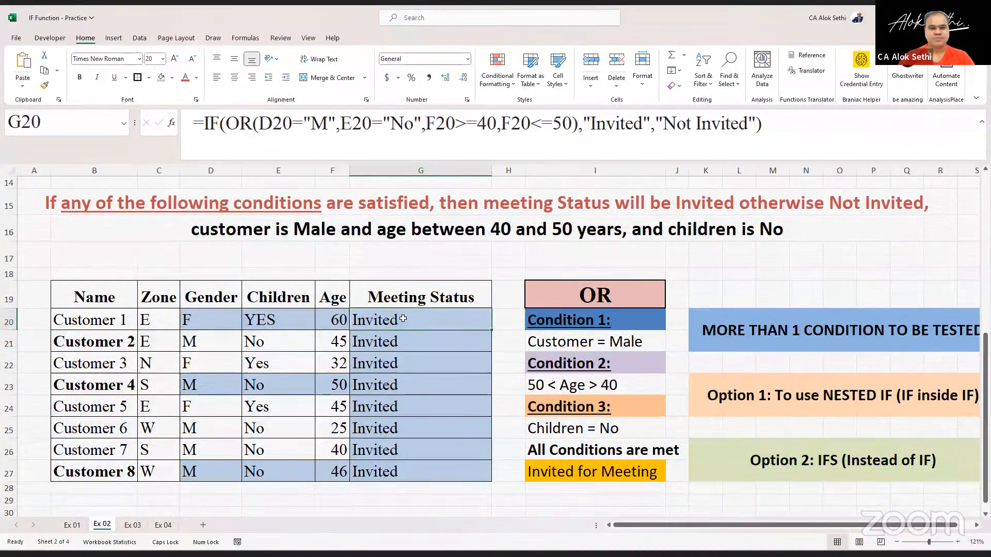
{"action": "double_click", "coordinate": [403, 319]}
{"action": "key", "text": "Return"}
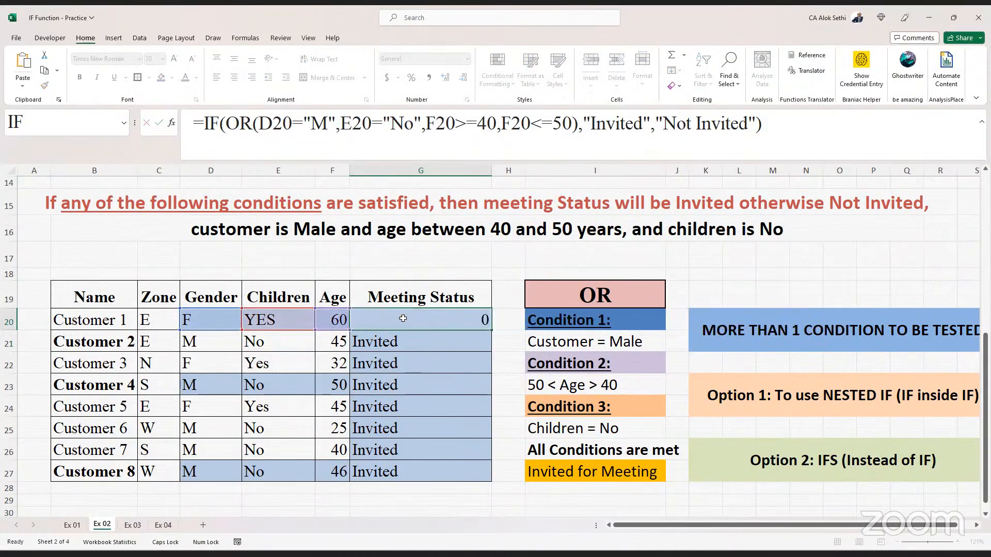
{"action": "left_click", "coordinate": [403, 319]}
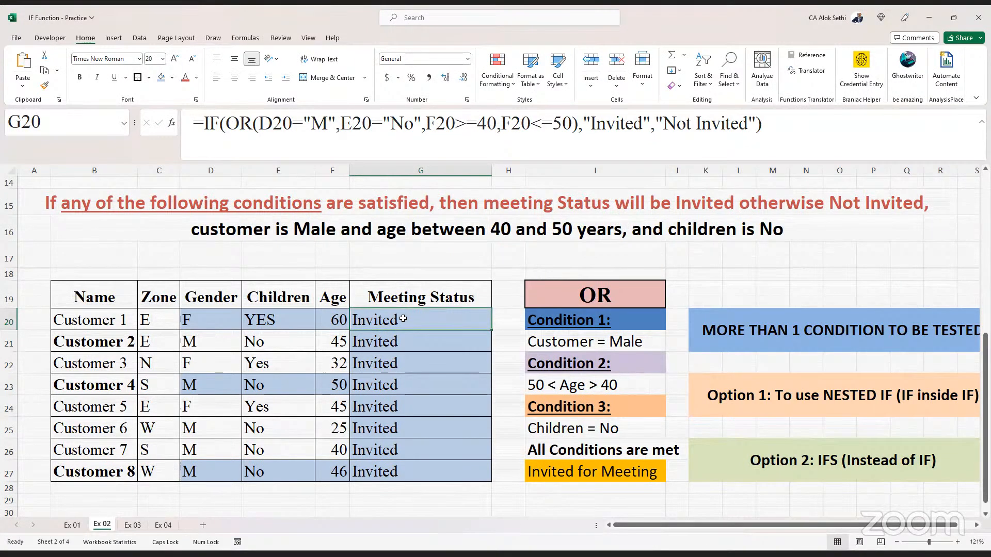
{"action": "double_click", "coordinate": [403, 319]}
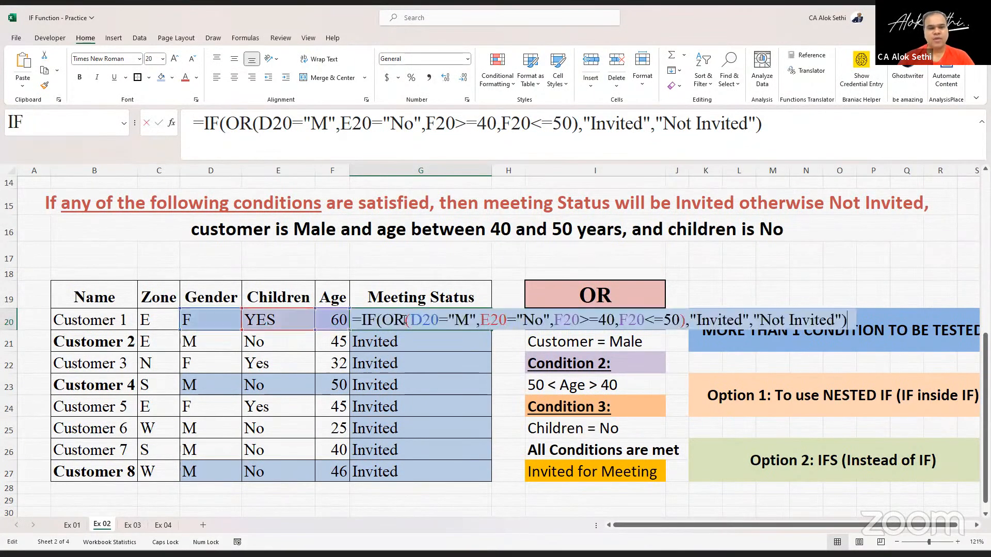
{"action": "key", "text": "Escape"}
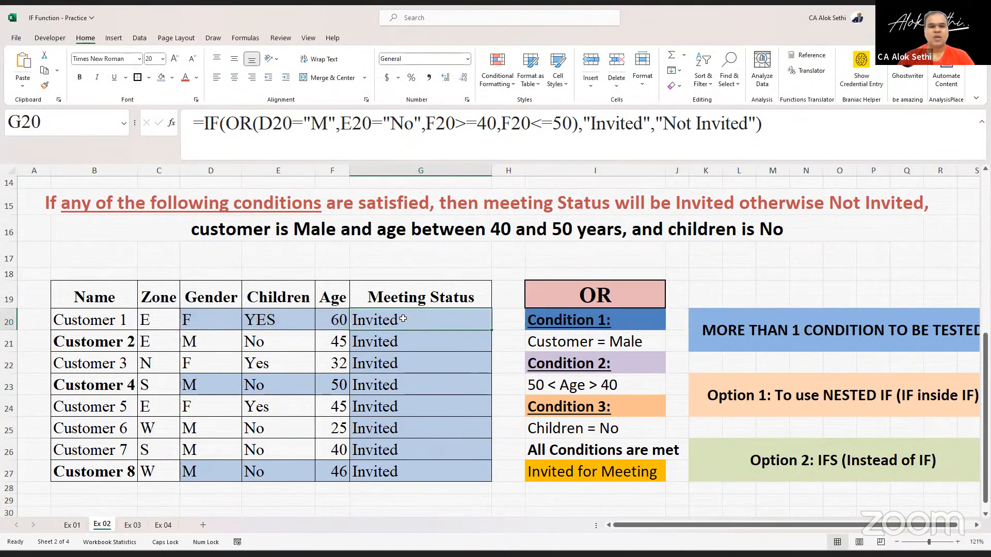
{"action": "double_click", "coordinate": [403, 319]}
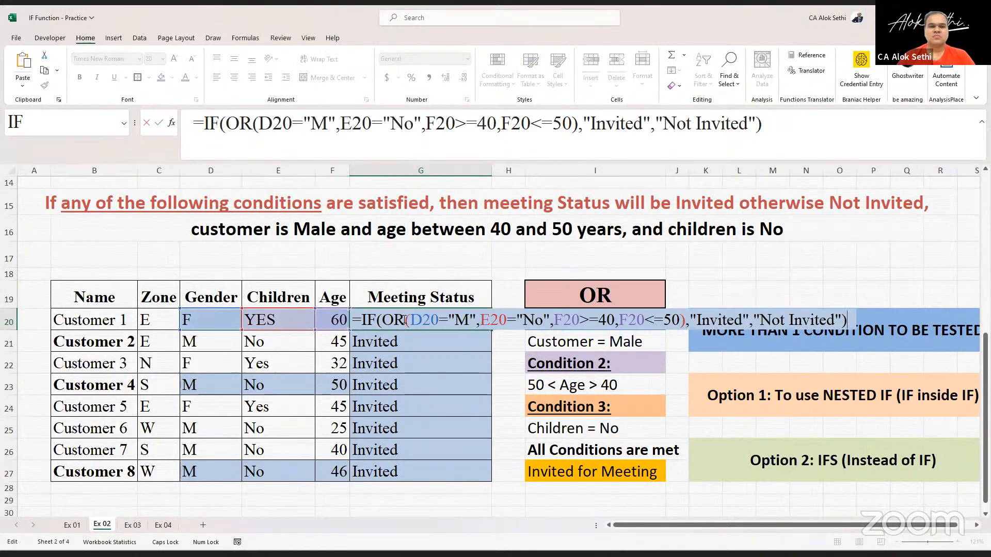
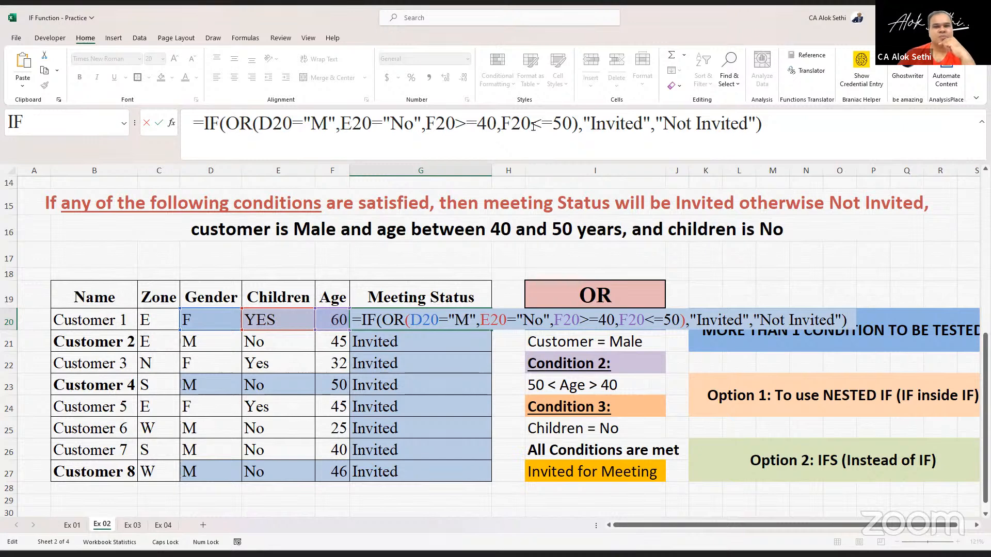
{"action": "key", "text": "Return"}
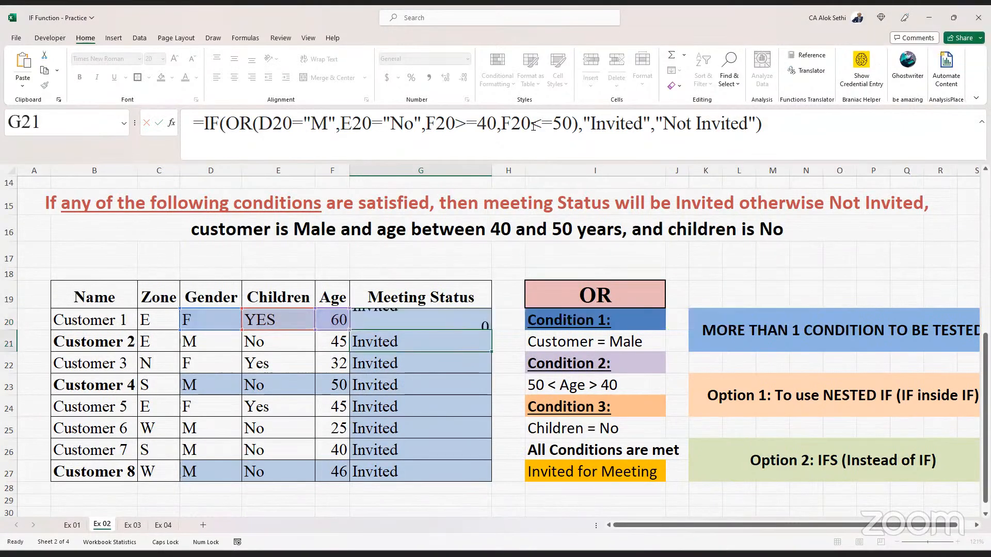
{"action": "key", "text": "Up"}
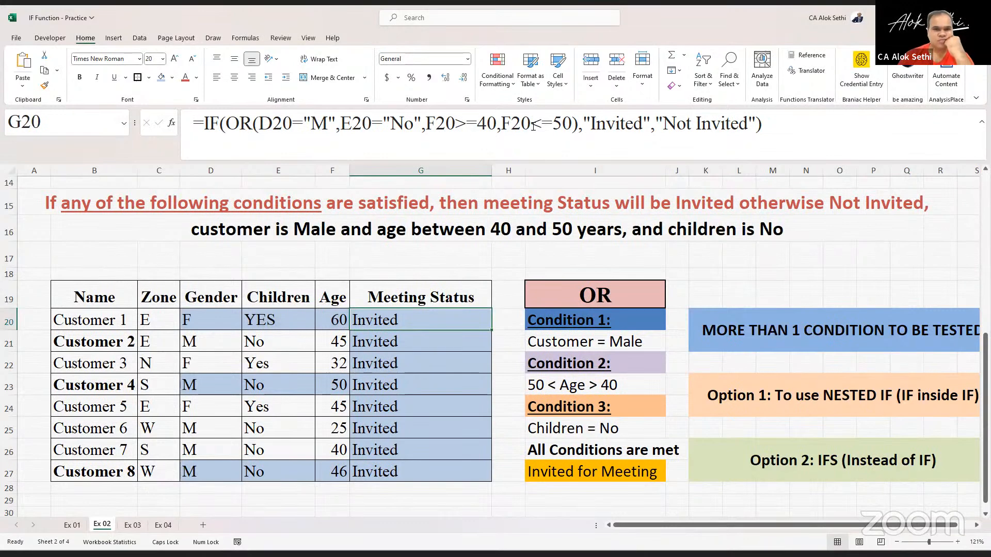
{"action": "key", "text": "shift+Down"}
{"action": "key", "text": "shift+Down"}
{"action": "key", "text": "shift+Down"}
{"action": "key", "text": "shift+Down"}
{"action": "key", "text": "shift+Down"}
{"action": "key", "text": "shift+Down"}
{"action": "key", "text": "shift+Down"}
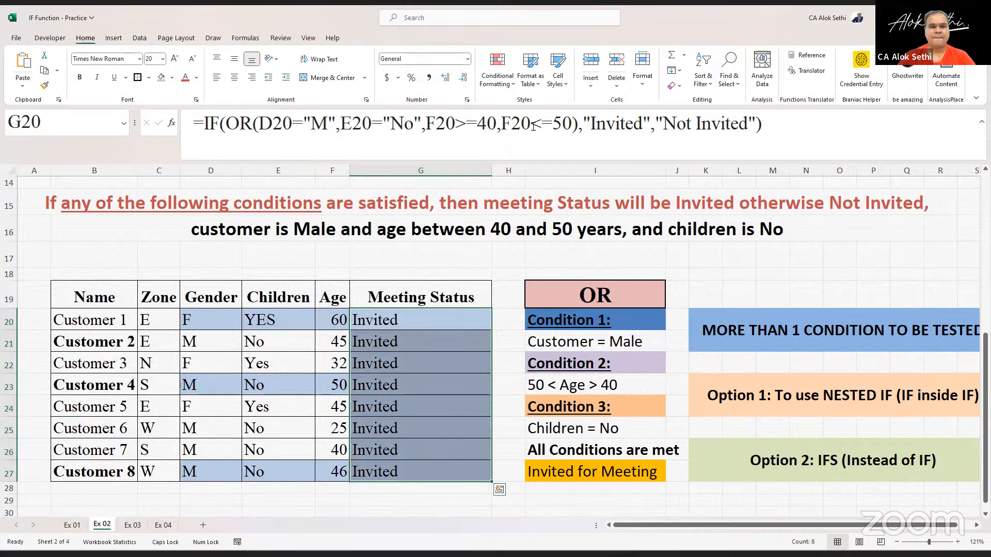
{"action": "key", "text": "Up"}
{"action": "key", "text": "Down"}
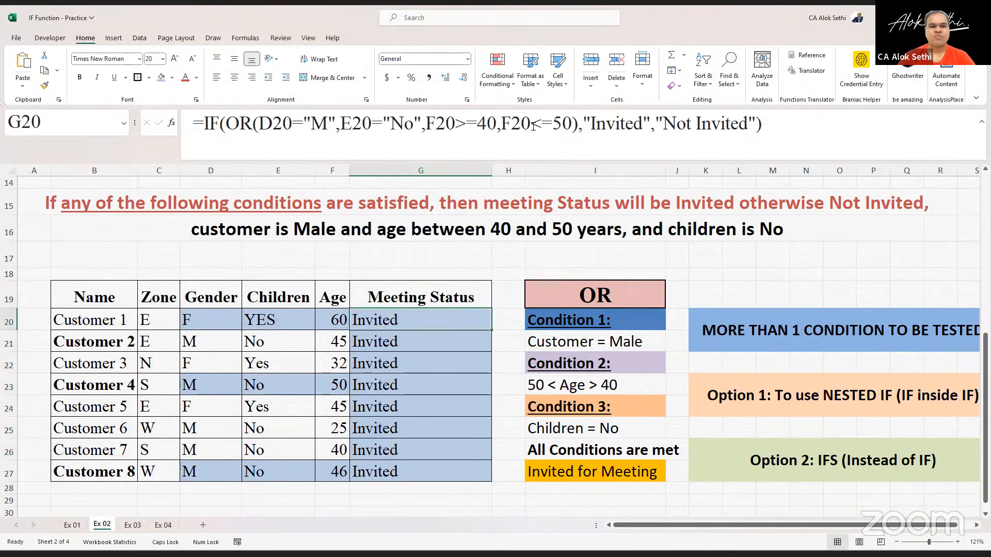
- Change Customer 1's gender to M and children to No
{"action": "key", "text": "Left"}
{"action": "key", "text": "Left"}
{"action": "key", "text": "Left"}
{"action": "type", "text": "M"}
{"action": "key", "text": "Return"}
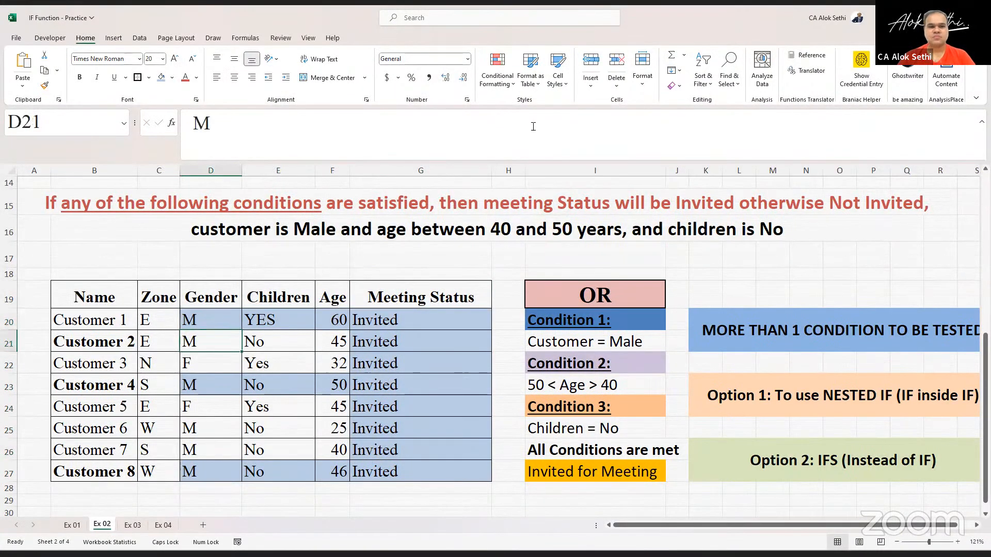
{"action": "key", "text": "Up"}
{"action": "type", "text": "G"}
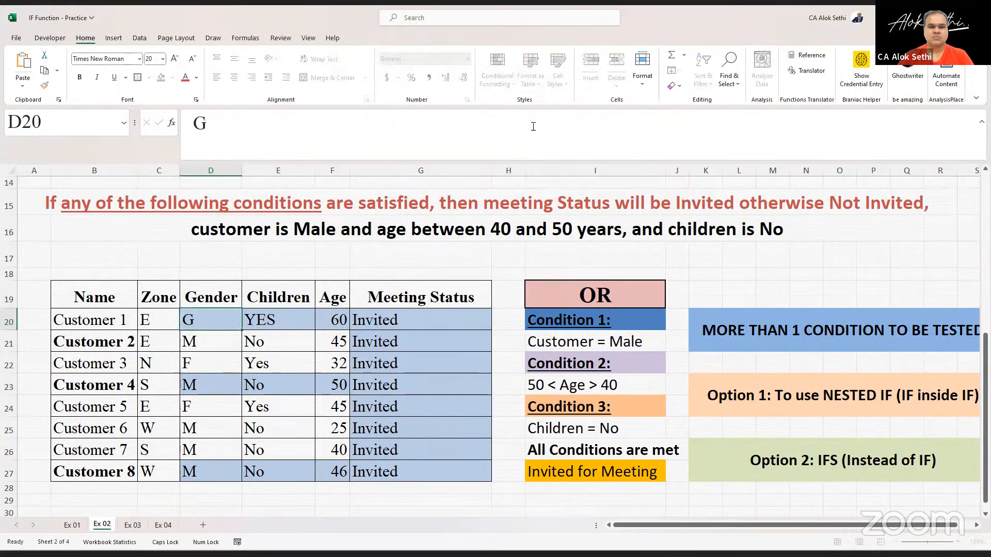
{"action": "key", "text": "Return"}
{"action": "key", "text": "Up"}
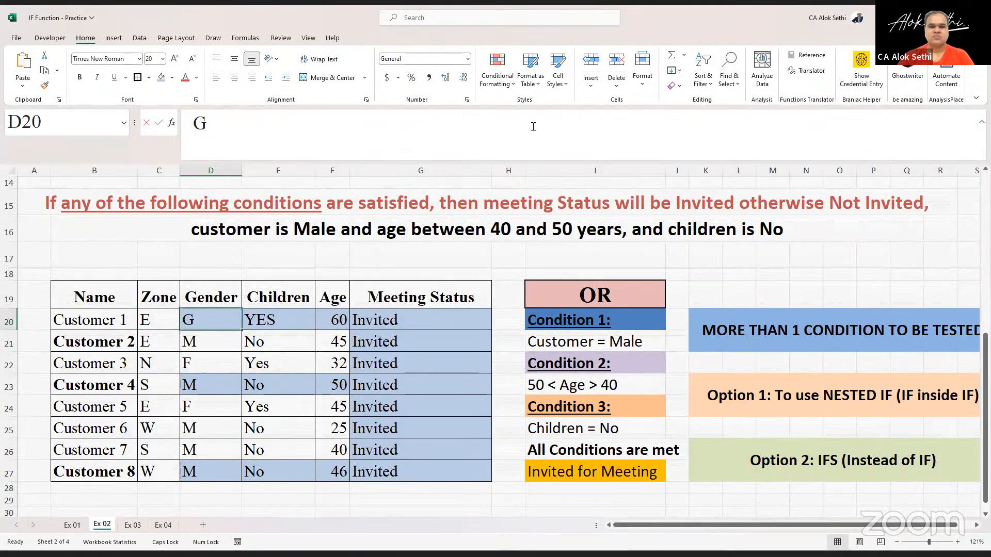
{"action": "type", "text": "M"}
{"action": "key", "text": "Return"}
{"action": "key", "text": "Right"}
{"action": "key", "text": "Up"}
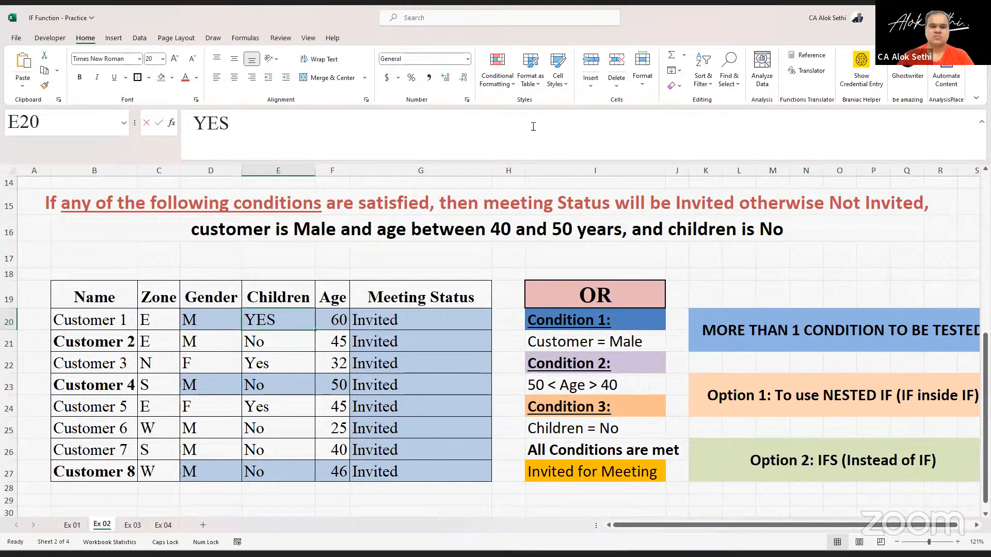
{"action": "type", "text": "No"}
{"action": "key", "text": "Return"}
- Set Customer 1's age to 10, children to Yes and gender to F
{"action": "key", "text": "Right"}
{"action": "key", "text": "Up"}
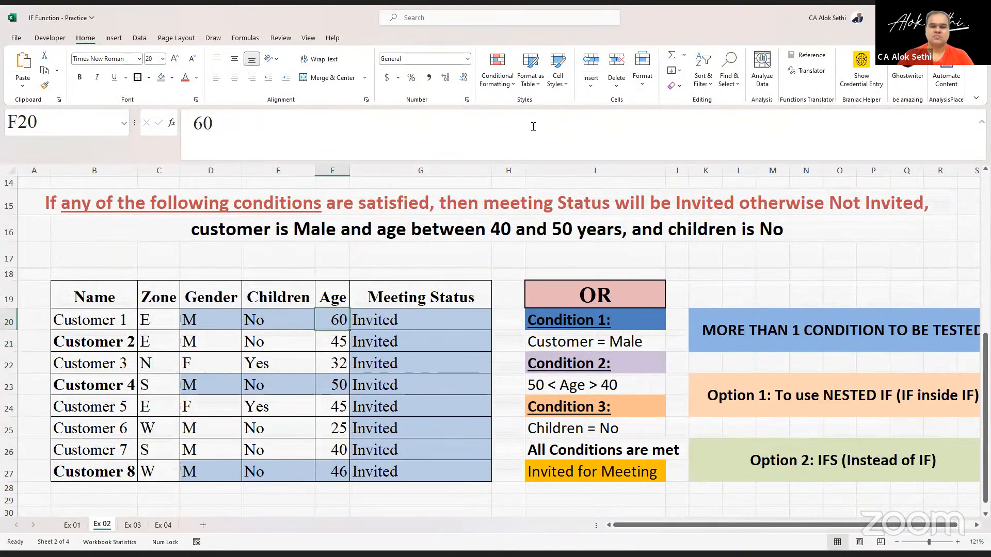
{"action": "type", "text": "10"}
{"action": "key", "text": "Return"}
{"action": "key", "text": "Left"}
{"action": "key", "text": "Up"}
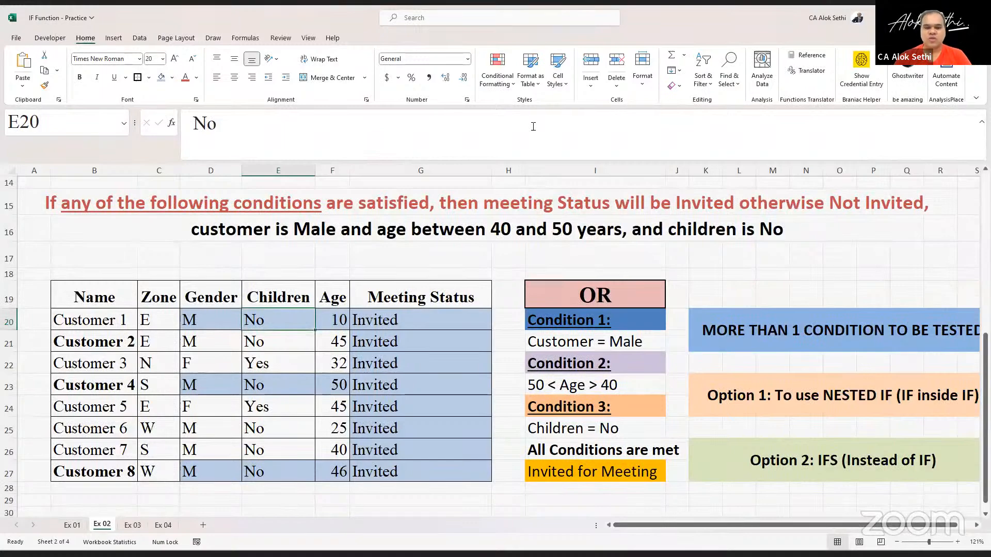
{"action": "type", "text": "Yes"}
{"action": "key", "text": "Return"}
{"action": "key", "text": "Left"}
{"action": "key", "text": "Up"}
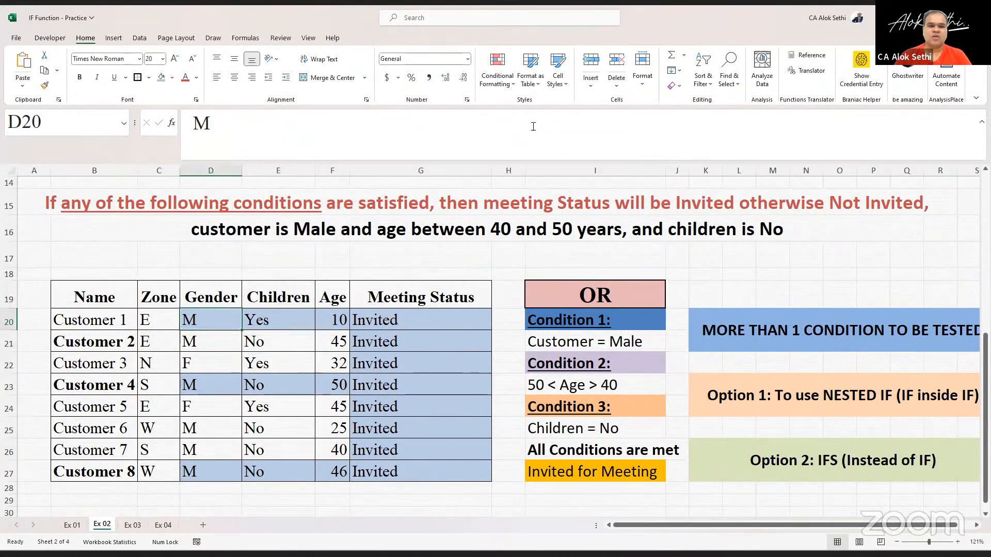
{"action": "type", "text": "F"}
{"action": "key", "text": "Return"}
- Clear the Meeting Status formulas from G20 down through the column
{"action": "key", "text": "Right"}
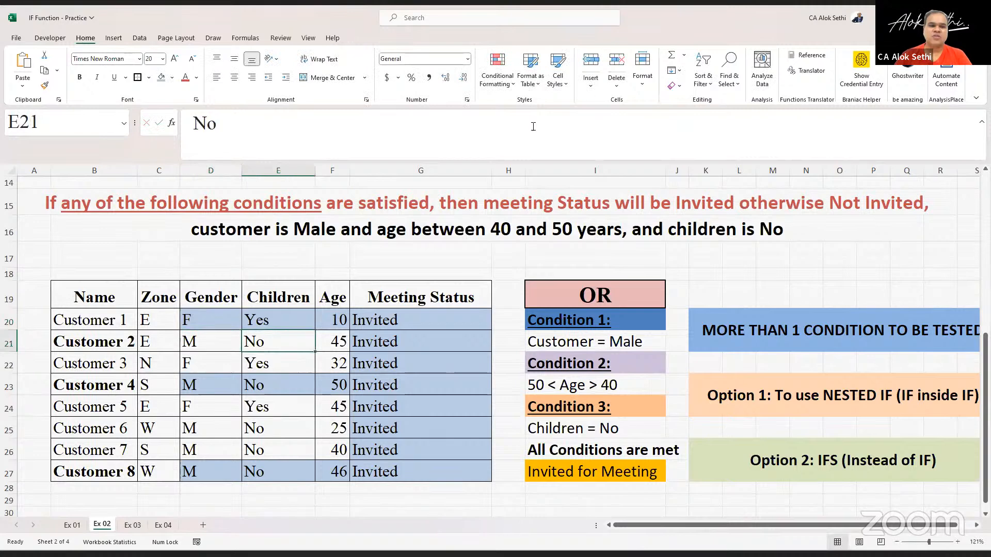
{"action": "key", "text": "Right"}
{"action": "key", "text": "Up"}
{"action": "key", "text": "Right"}
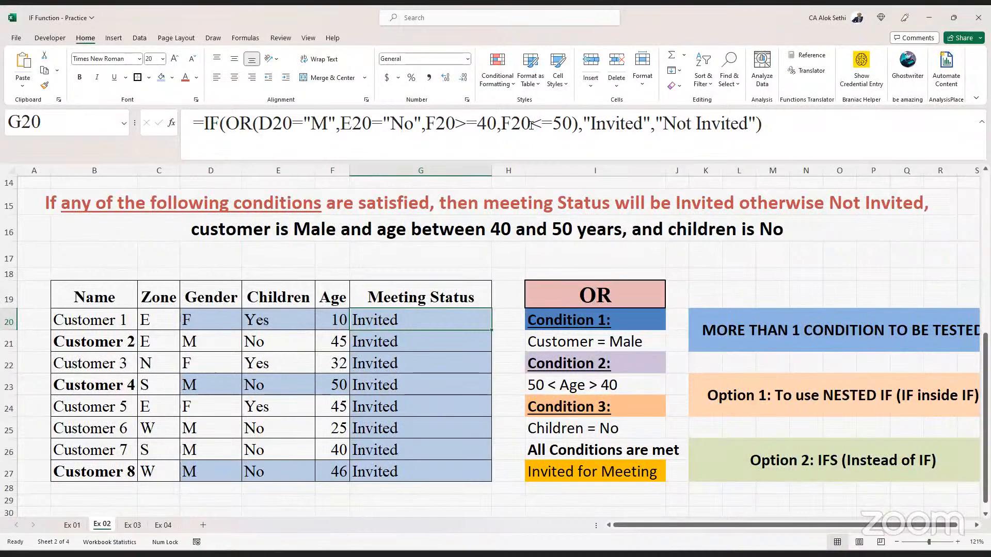
{"action": "double_click", "coordinate": [389, 319]}
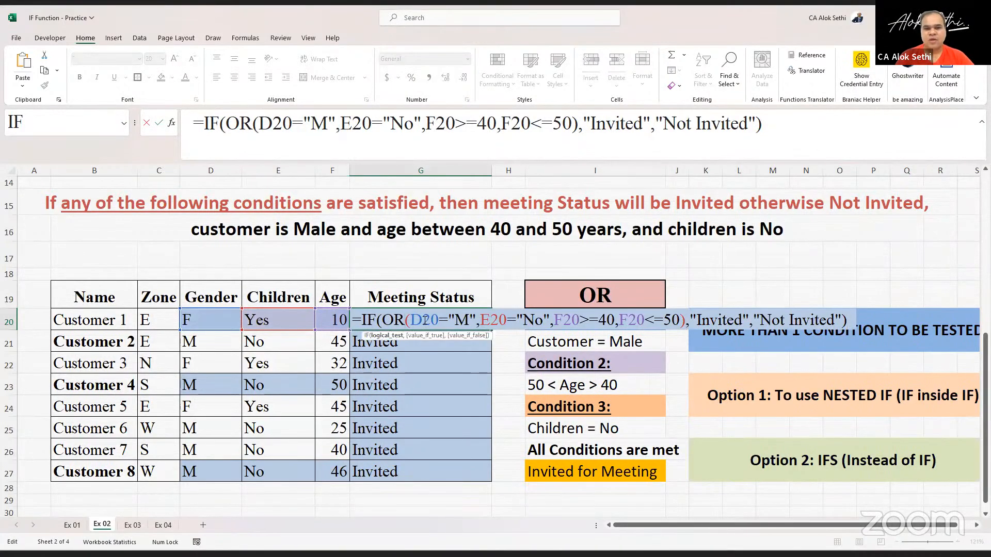
{"action": "left_click", "coordinate": [408, 319]}
{"action": "left_click", "coordinate": [356, 267]}
{"action": "mouse_move", "coordinate": [372, 320]}
{"action": "left_mouse_down"}
{"action": "mouse_move", "coordinate": [374, 336]}
{"action": "mouse_move", "coordinate": [373, 324]}
{"action": "left_mouse_up"}
{"action": "key", "text": "shift+Down"}
{"action": "key", "text": "shift+Down"}
{"action": "key", "text": "shift+Down"}
{"action": "key", "text": "shift+Down"}
{"action": "key", "text": "shift+Down"}
{"action": "key", "text": "shift+Down"}
{"action": "key", "text": "shift+Down"}
{"action": "key", "text": "shift+Down"}
{"action": "key", "text": "shift+Down"}
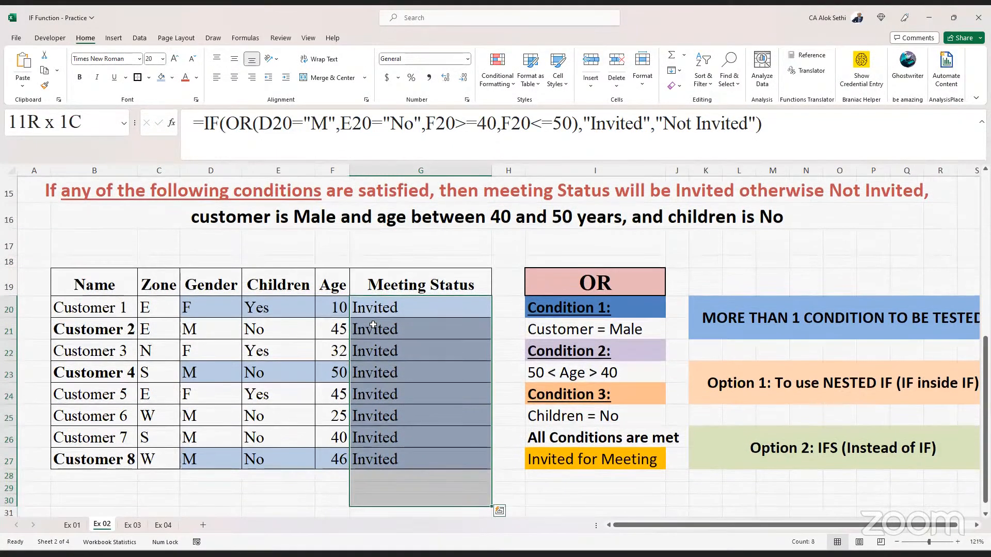
{"action": "key", "text": "Delete"}
{"action": "key", "text": "Up"}
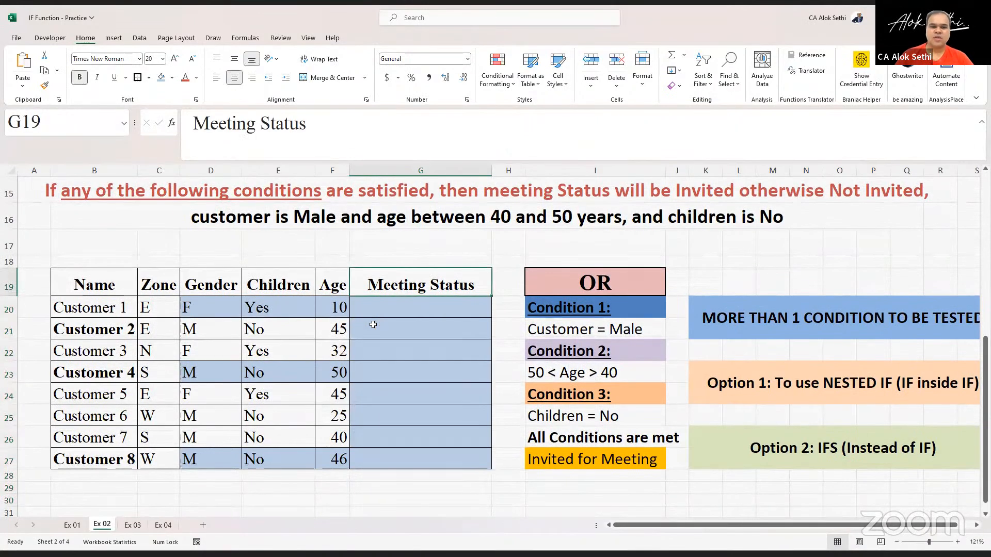
- Enter a standalone OR formula in G20: =or(D20=M,E20="No",F20>40,F20<50)
{"action": "key", "text": "Down"}
{"action": "type", "text": "="}
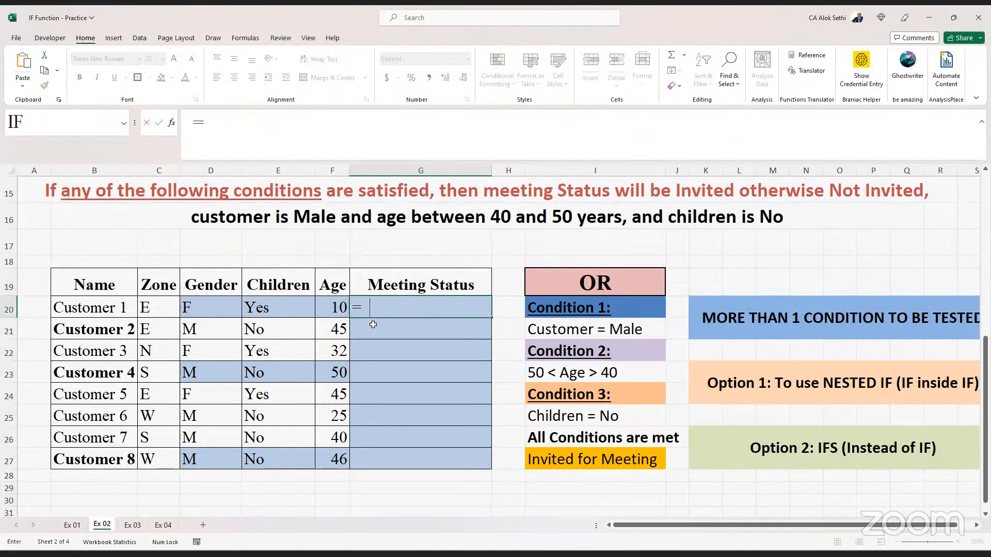
{"action": "type", "text": "or("}
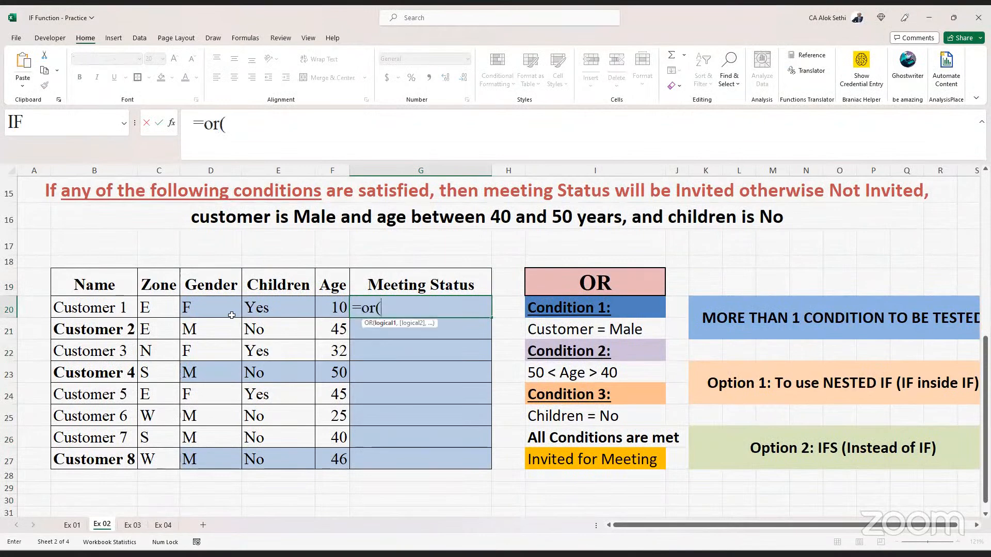
{"action": "left_click", "coordinate": [227, 307]}
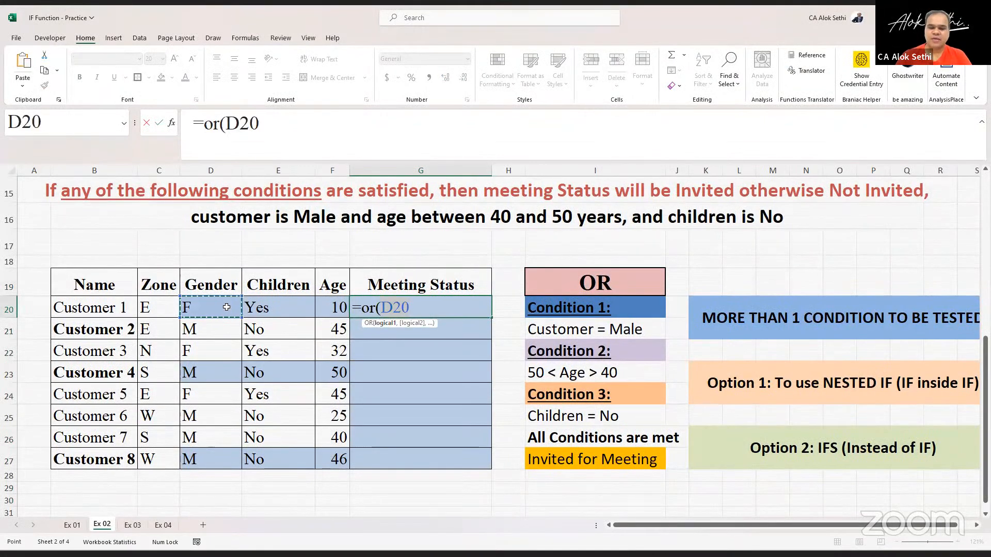
{"action": "type", "text": "="}
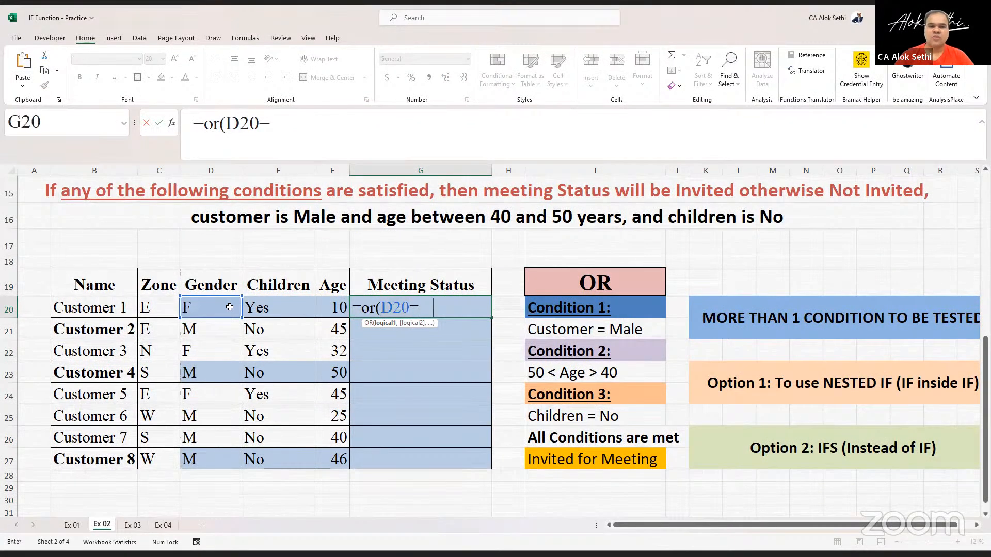
{"action": "type", "text": "M,"}
{"action": "left_click", "coordinate": [257, 307]}
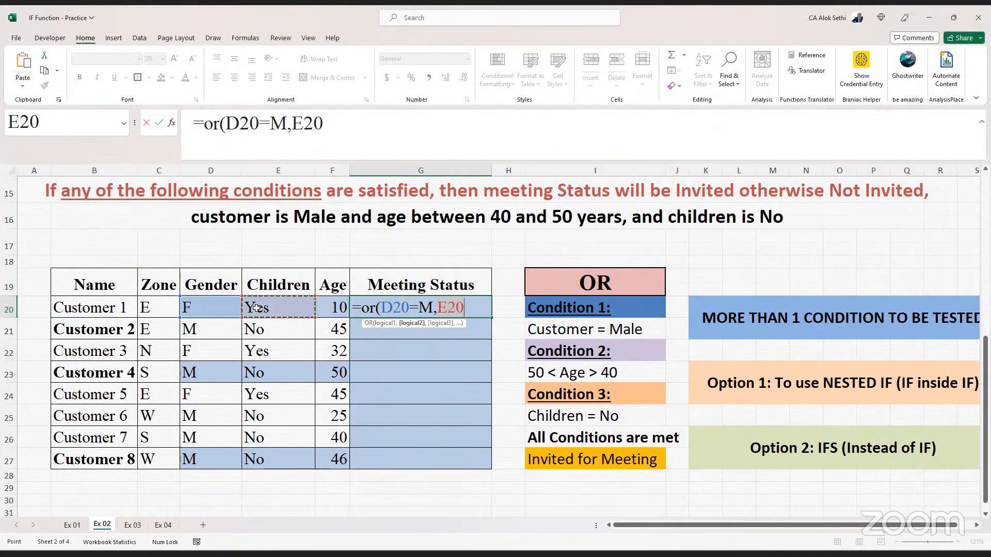
{"action": "type", "text": "=\"No,"}
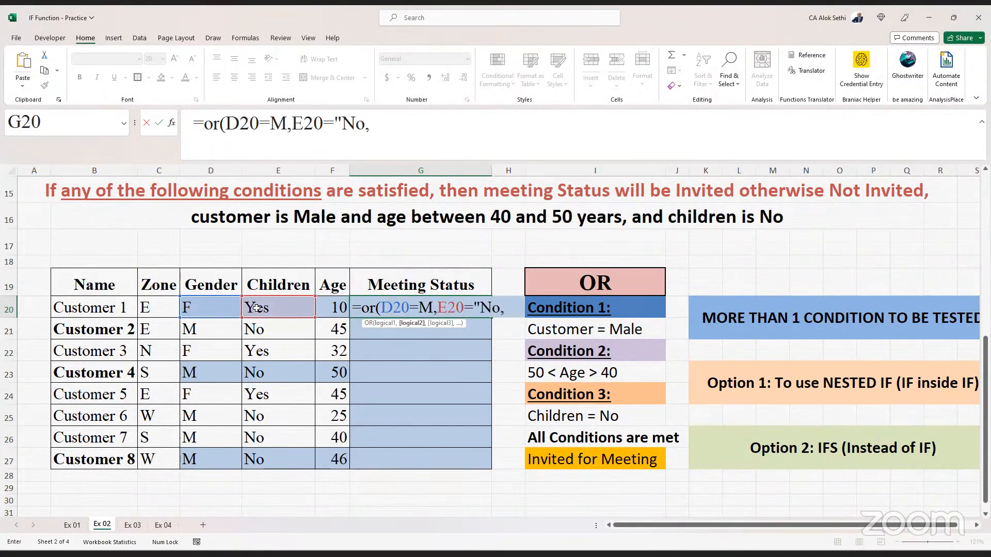
{"action": "key", "text": "BackSpace"}
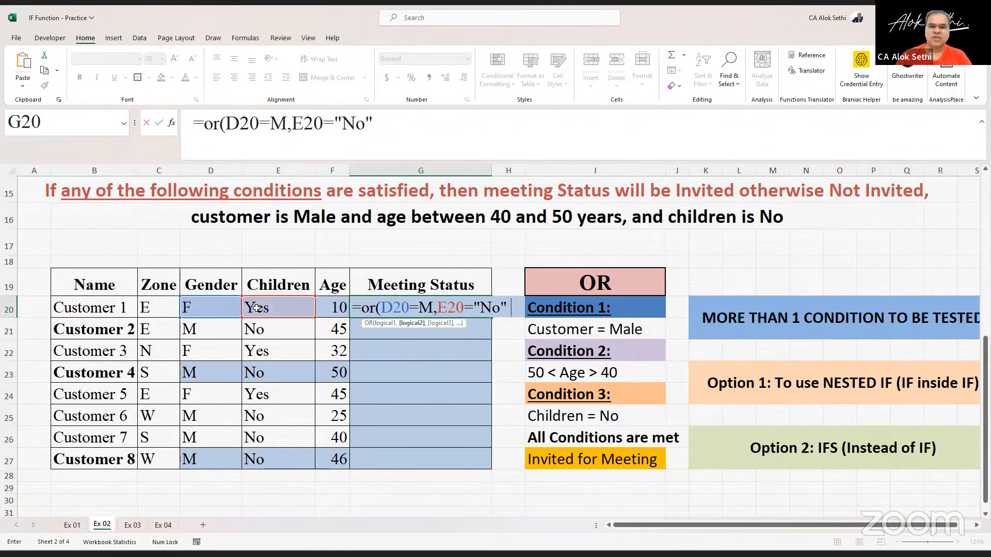
{"action": "type", "text": ","}
{"action": "left_click", "coordinate": [330, 313]}
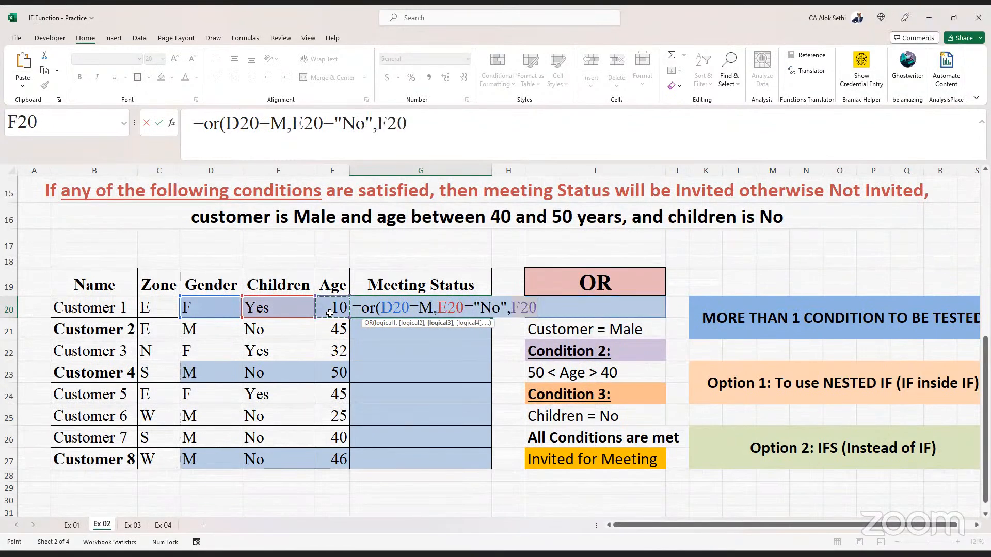
{"action": "type", "text": ">"}
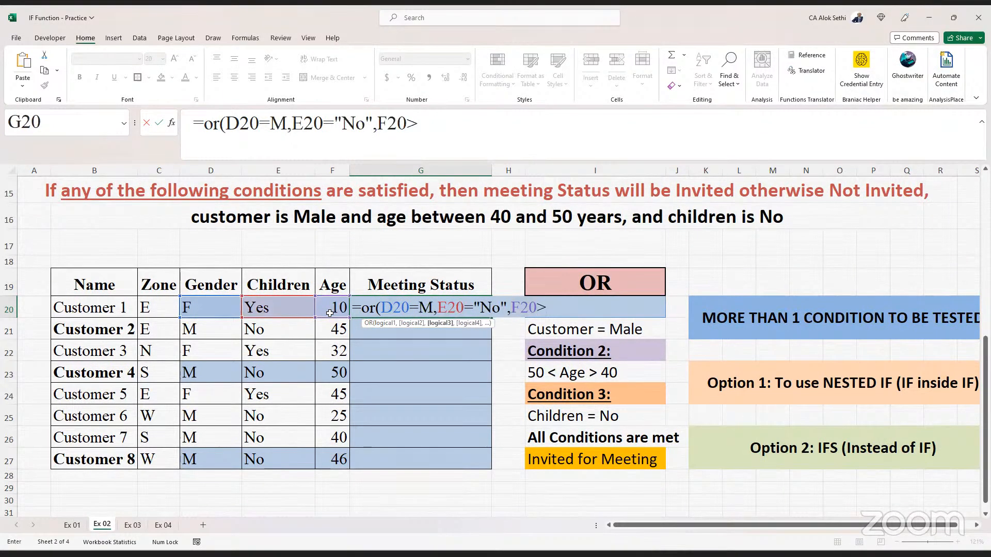
{"action": "type", "text": "40,"}
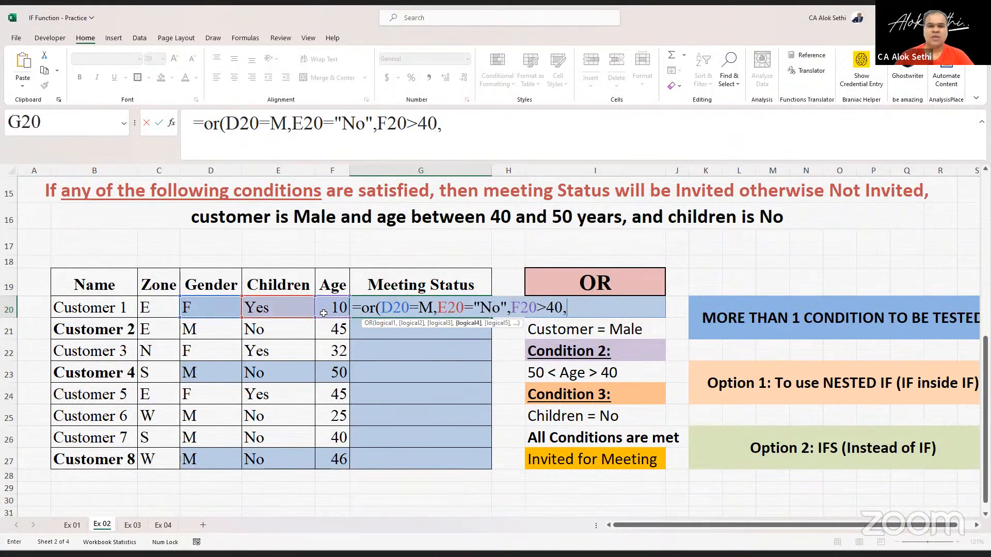
{"action": "left_click", "coordinate": [328, 309]}
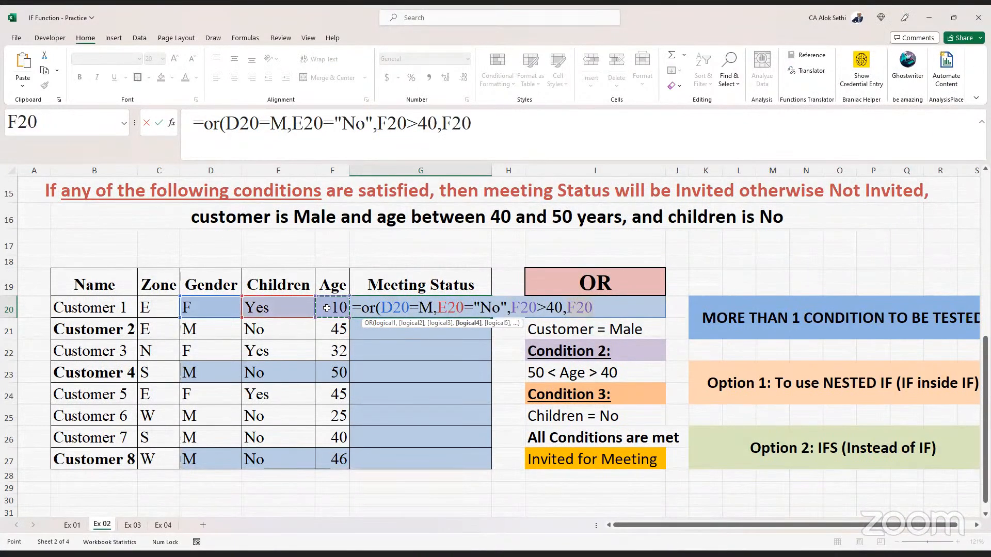
{"action": "type", "text": "<50)"}
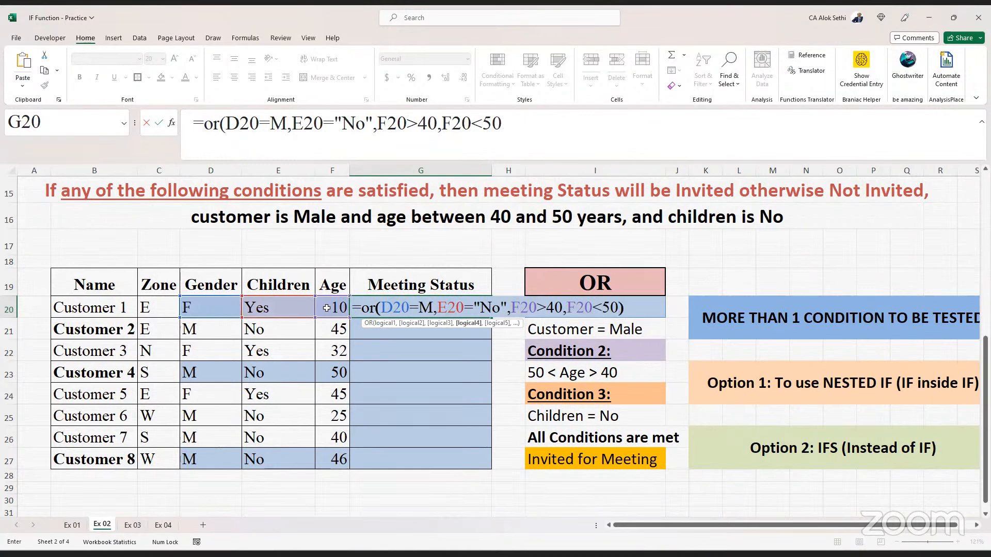
{"action": "key", "text": "Return"}
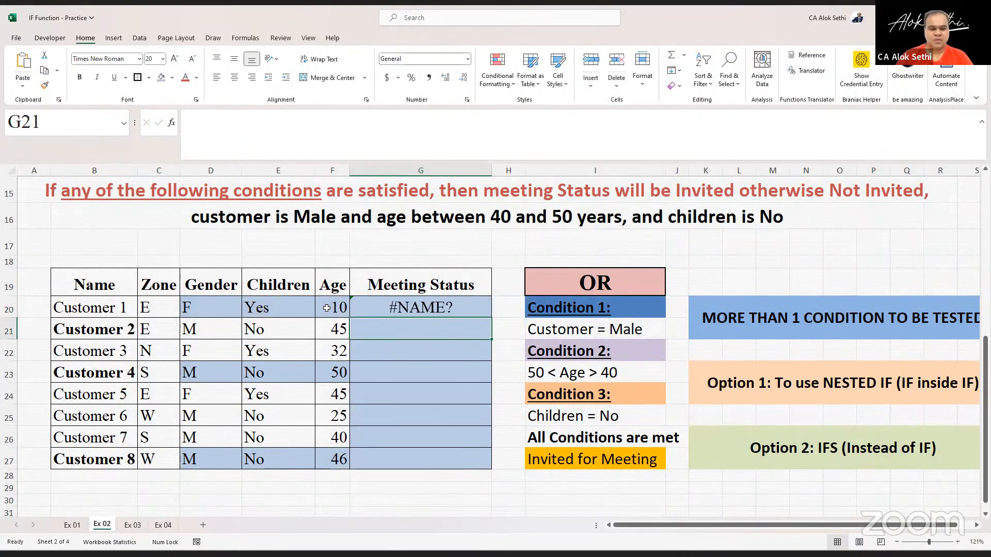
- Edit G20's OR formula to put the M criterion in quotes, as "M"
{"action": "key", "text": "Up"}
{"action": "key", "text": "F2"}
{"action": "key", "text": "Left"}
{"action": "key", "text": "Left"}
{"action": "key", "text": "Left"}
{"action": "key", "text": "Left"}
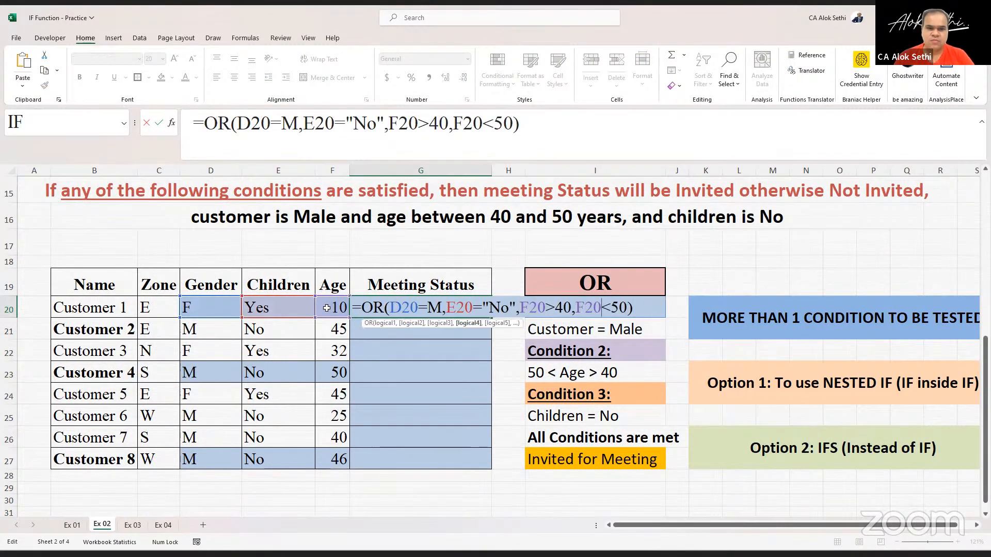
{"action": "key", "text": "Left"}
{"action": "key", "text": "Left"}
{"action": "key", "text": "Left"}
{"action": "key", "text": "Left"}
{"action": "key", "text": "Left"}
{"action": "key", "text": "Left"}
{"action": "key", "text": "Left"}
{"action": "key", "text": "Left"}
{"action": "key", "text": "Left"}
{"action": "key", "text": "Left"}
{"action": "key", "text": "Left"}
{"action": "key", "text": "Left"}
{"action": "key", "text": "Left"}
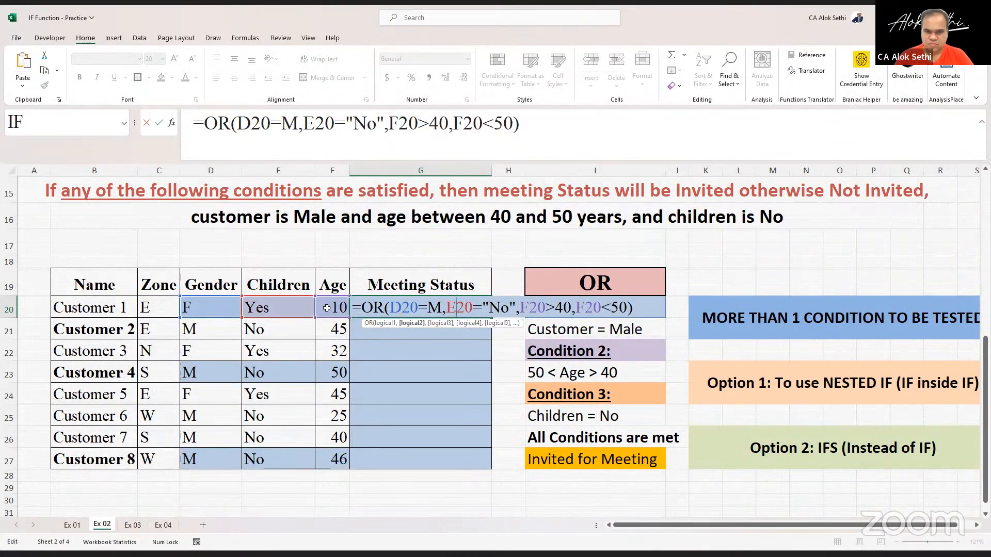
{"action": "key", "text": "Left"}
{"action": "key", "text": "Left"}
{"action": "key", "text": "Left"}
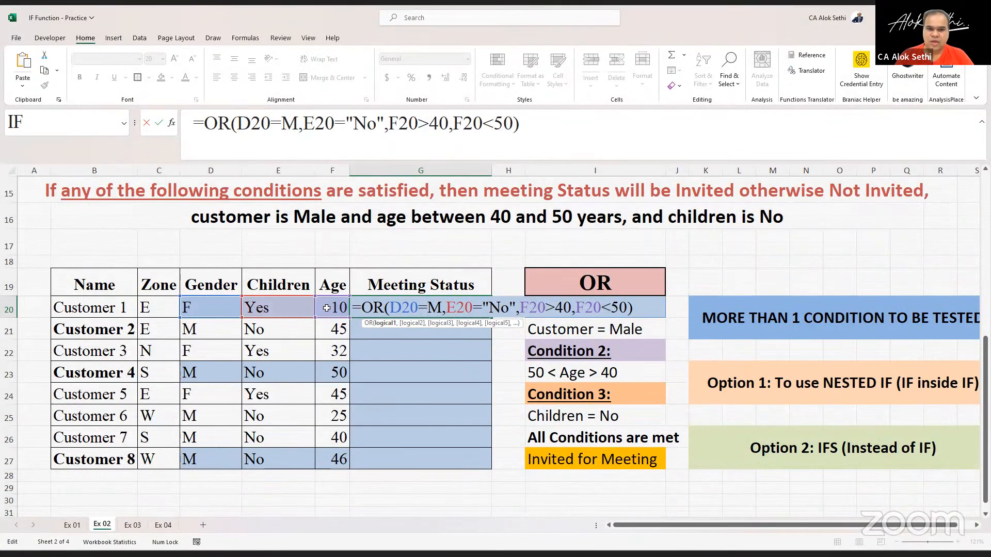
{"action": "type", "text": "\""}
{"action": "key", "text": "Right"}
{"action": "type", "text": "\""}
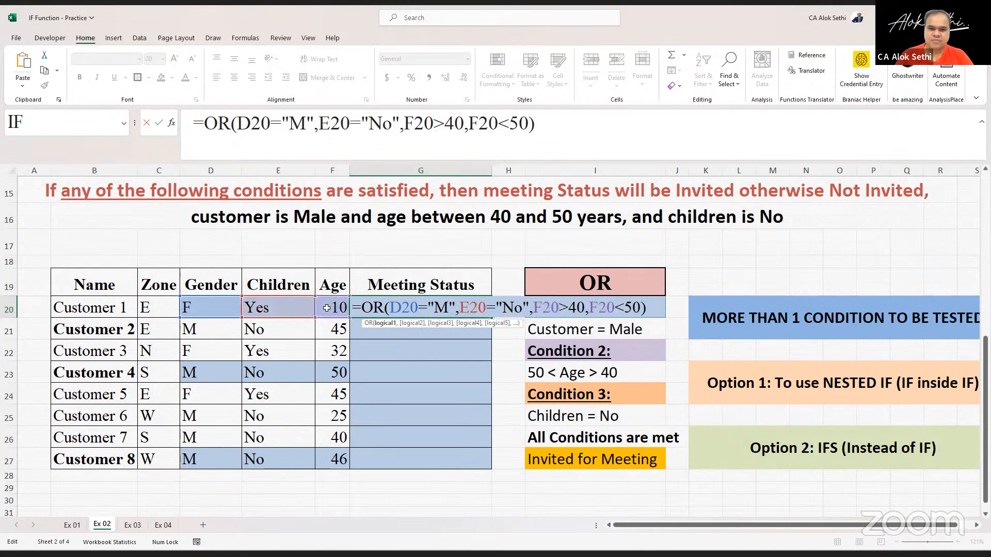
{"action": "key", "text": "Return"}
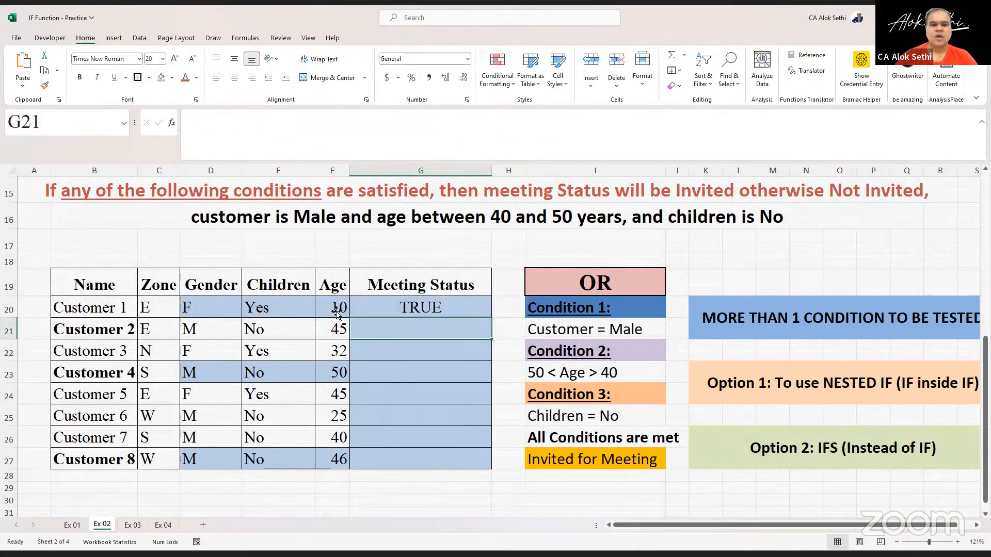
{"action": "left_click", "coordinate": [375, 314]}
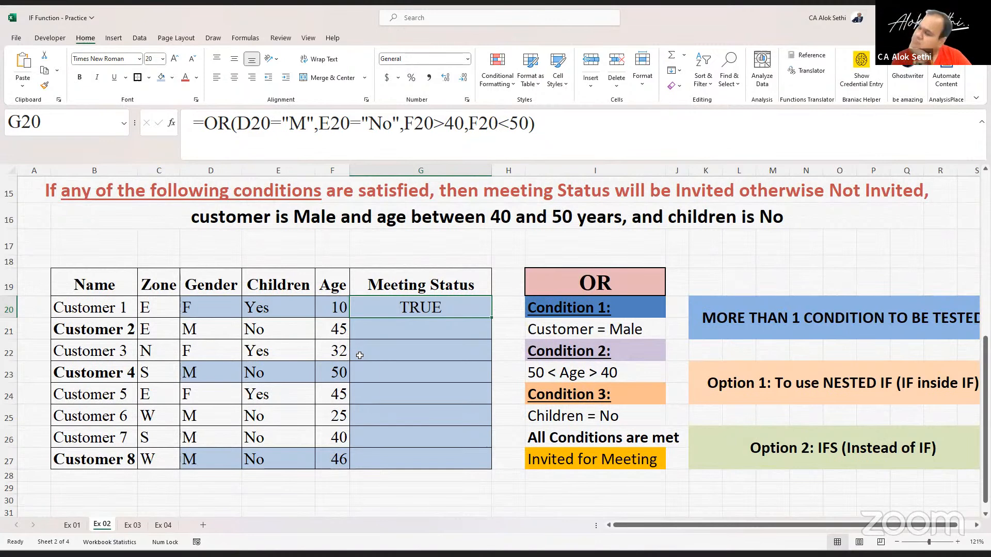
- Review Customer 1's gender, children and age cells and the OR formula in G20
{"action": "left_click", "coordinate": [207, 311]}
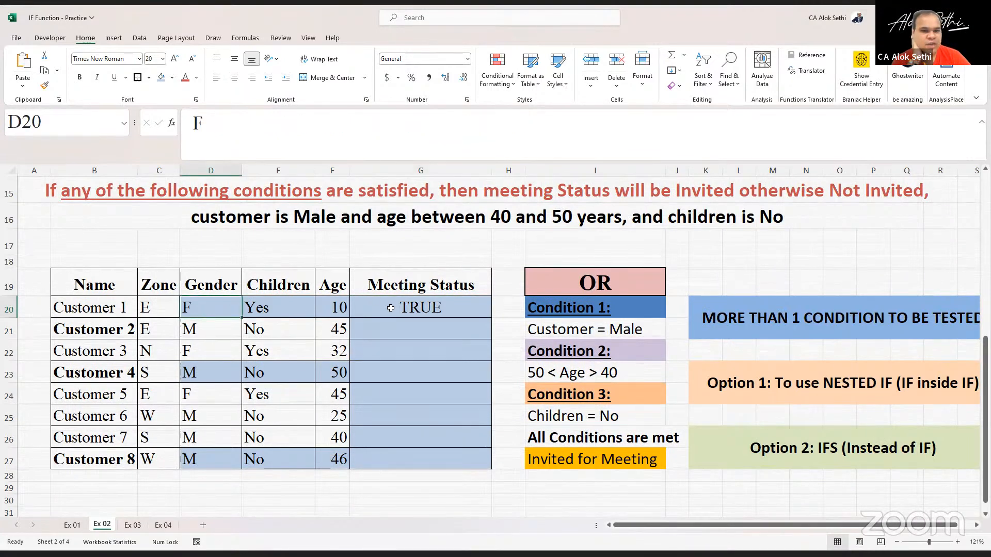
{"action": "left_click", "coordinate": [269, 304]}
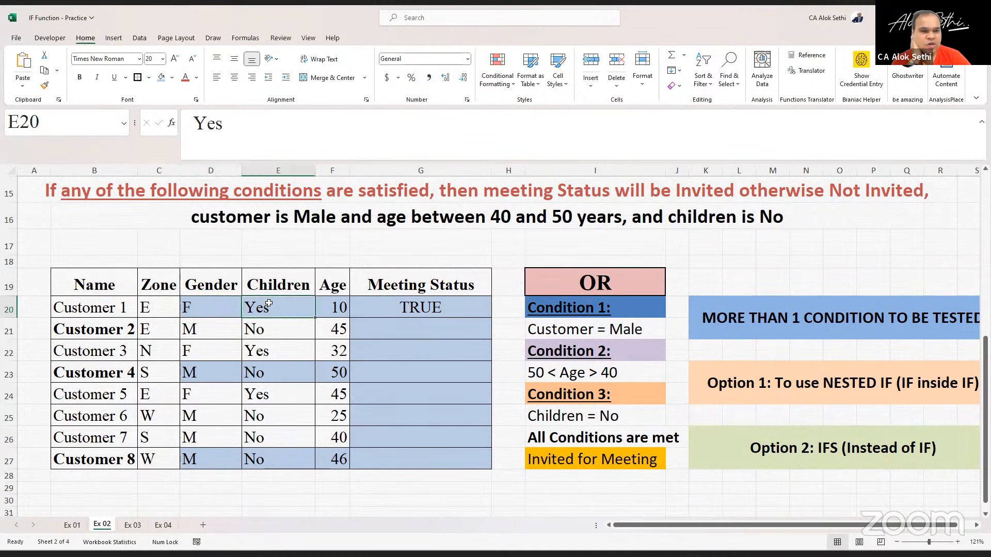
{"action": "left_click", "coordinate": [339, 307]}
{"action": "left_click", "coordinate": [385, 304]}
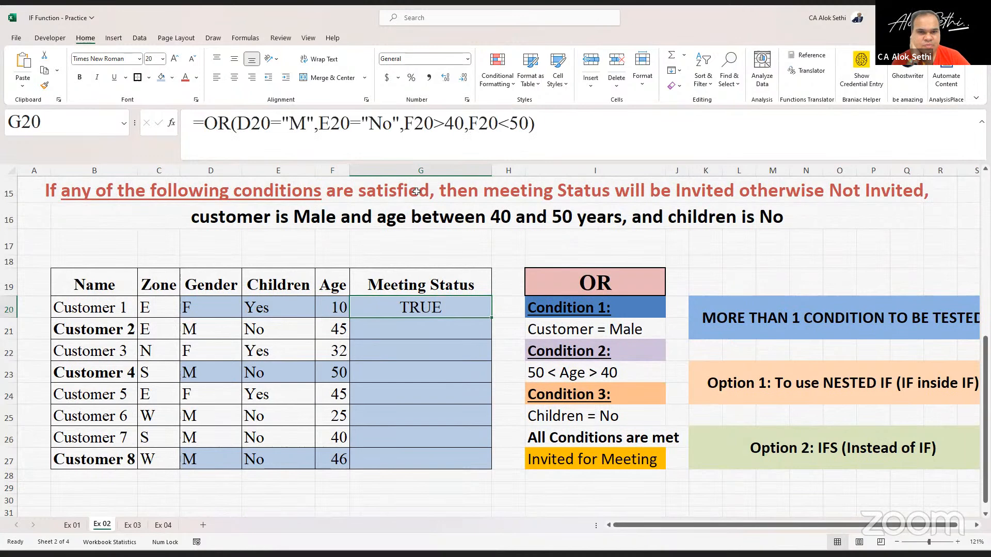
{"action": "left_click", "coordinate": [442, 115]}
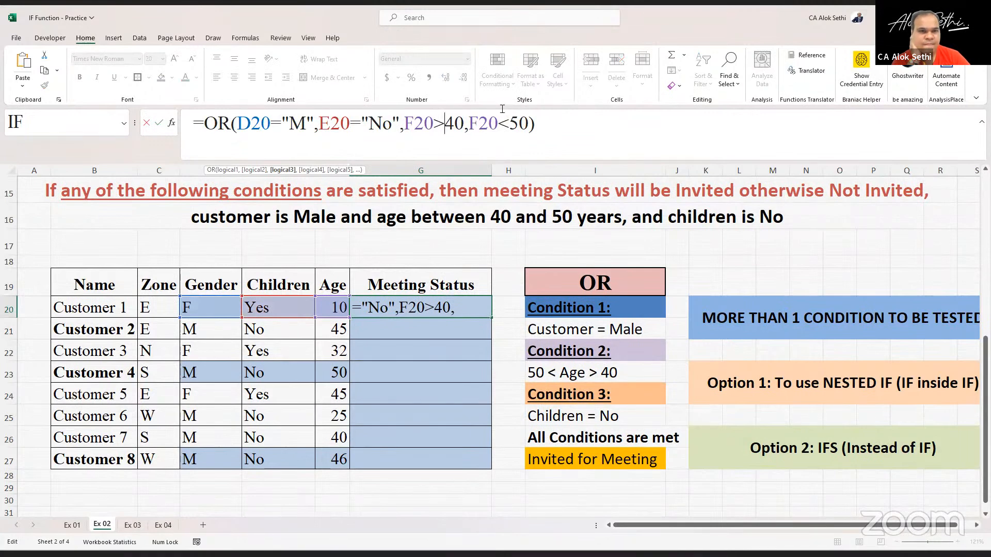
{"action": "left_click", "coordinate": [450, 334]}
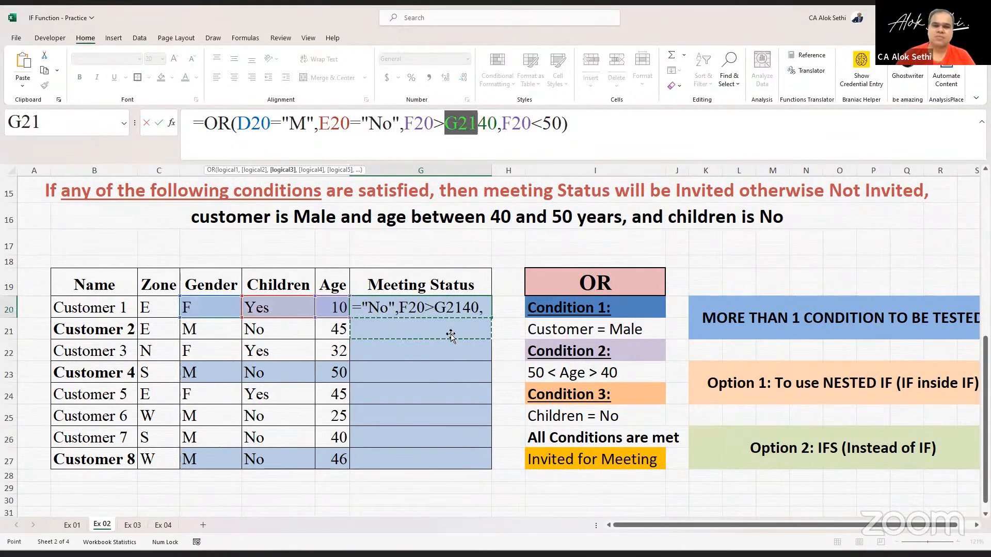
{"action": "key", "text": "Escape"}
- Clear Customer 1's gender, children and age cells D20 to F20
{"action": "key", "text": "Left"}
{"action": "key", "text": "Left"}
{"action": "key", "text": "Up"}
{"action": "key", "text": "Left"}
{"action": "key", "text": "Down"}
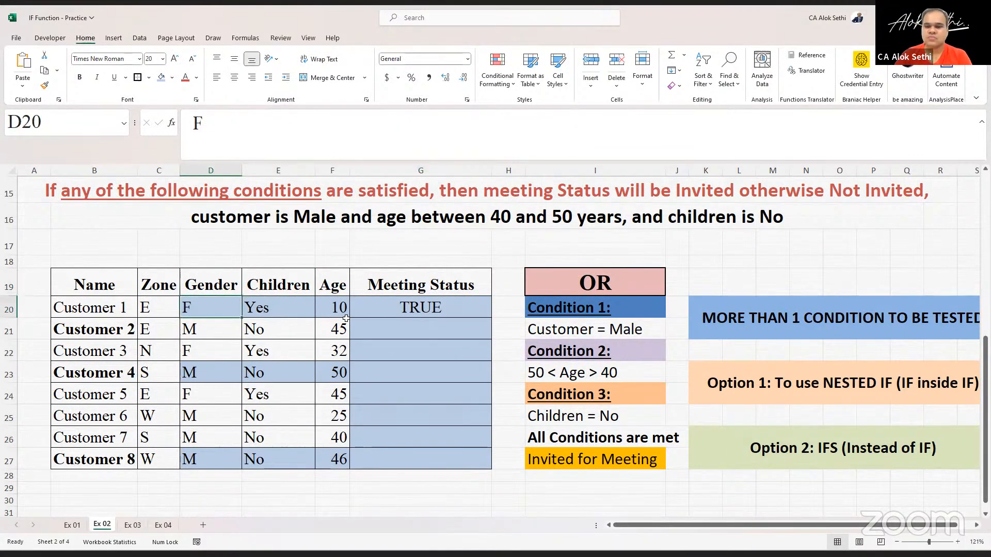
{"action": "key", "text": "Delete"}
{"action": "key", "text": "Right"}
{"action": "key", "text": "Delete"}
{"action": "key", "text": "Right"}
{"action": "key", "text": "Delete"}
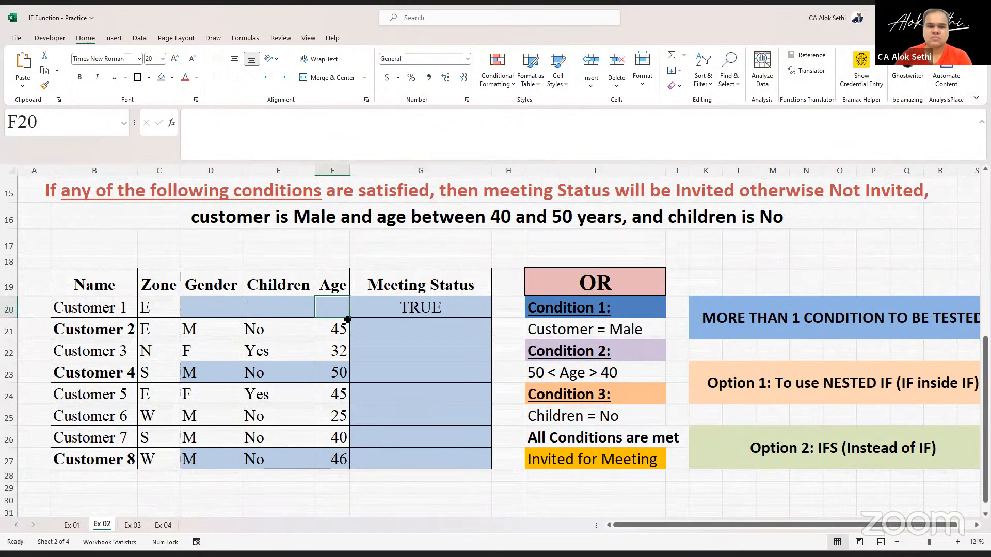
- Re-enter G20's OR formula to recalculate it with the blank inputs
{"action": "key", "text": "Right"}
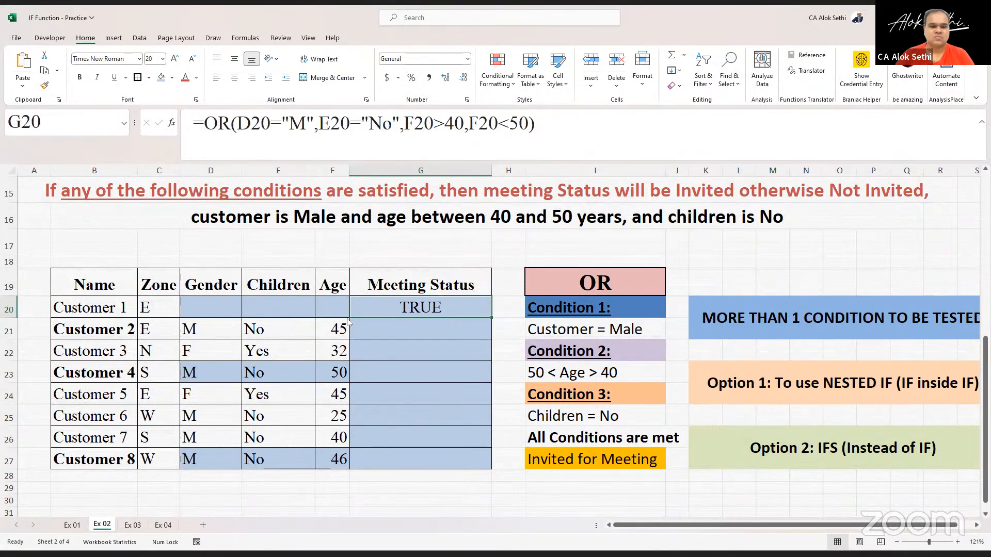
{"action": "key", "text": "F2"}
{"action": "key", "text": "Return"}
{"action": "key", "text": "Up"}
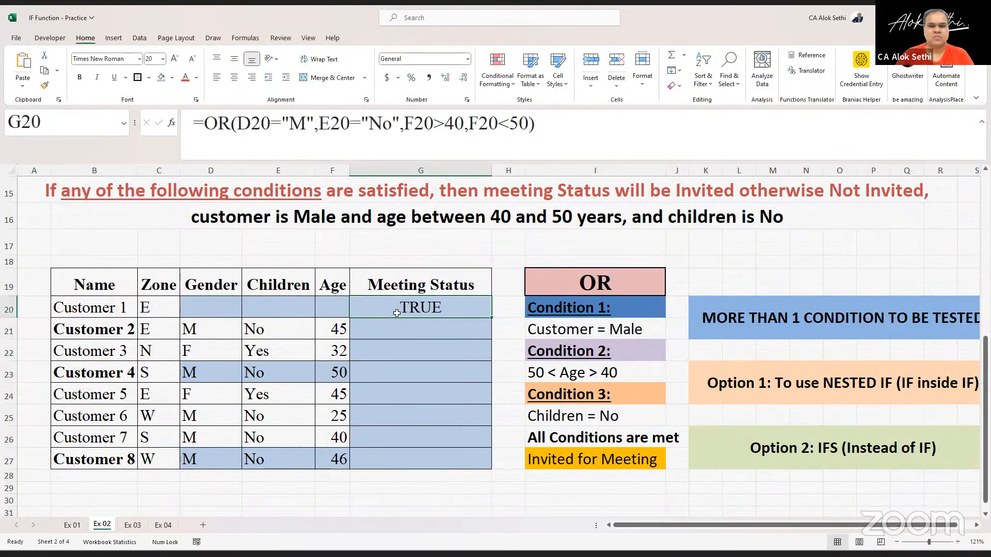
{"action": "key", "text": "F2"}
{"action": "key", "text": "Return"}
{"action": "key", "text": "Left"}
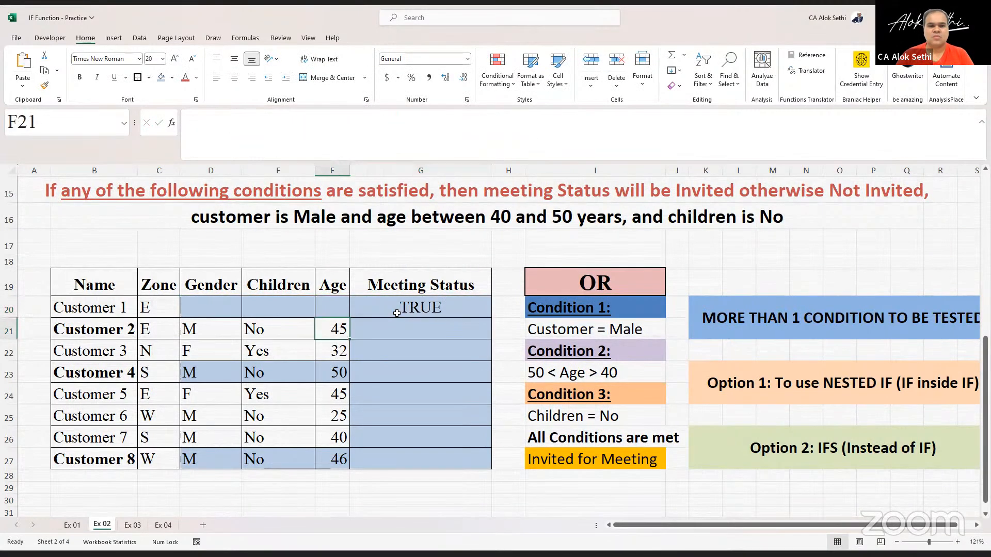
- Enter 1, 2 and 3 as Customer 1's gender, children and age
{"action": "key", "text": "Left"}
{"action": "key", "text": "Up"}
{"action": "key", "text": "Left"}
{"action": "type", "text": "1"}
{"action": "key", "text": "Tab"}
{"action": "type", "text": "2"}
{"action": "key", "text": "Tab"}
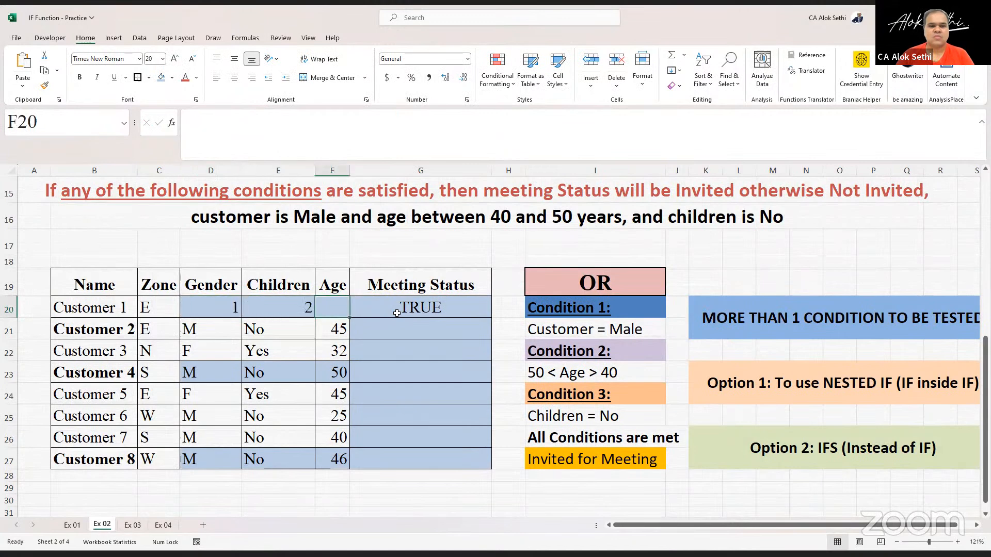
{"action": "type", "text": "3"}
{"action": "key", "text": "Tab"}
- Re-enter G20's OR formula to recalculate it with the new values
{"action": "key", "text": "Left"}
{"action": "key", "text": "Left"}
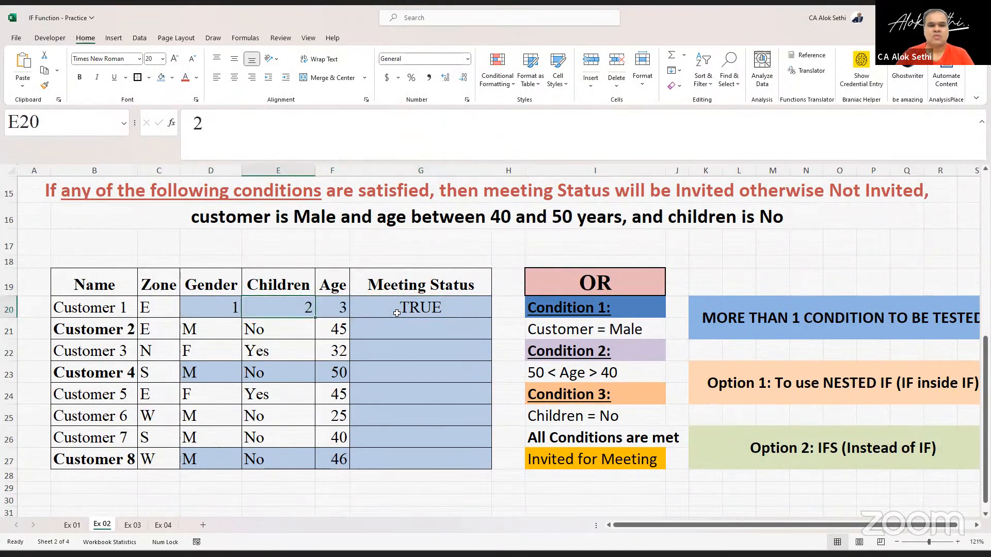
{"action": "key", "text": "Right"}
{"action": "key", "text": "Right"}
{"action": "key", "text": "Right"}
{"action": "key", "text": "Left"}
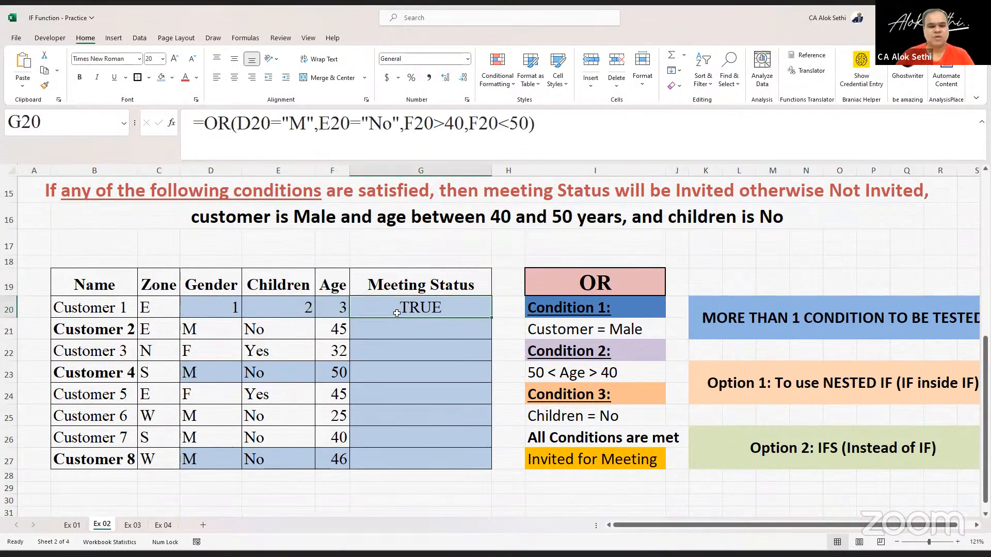
{"action": "key", "text": "F2"}
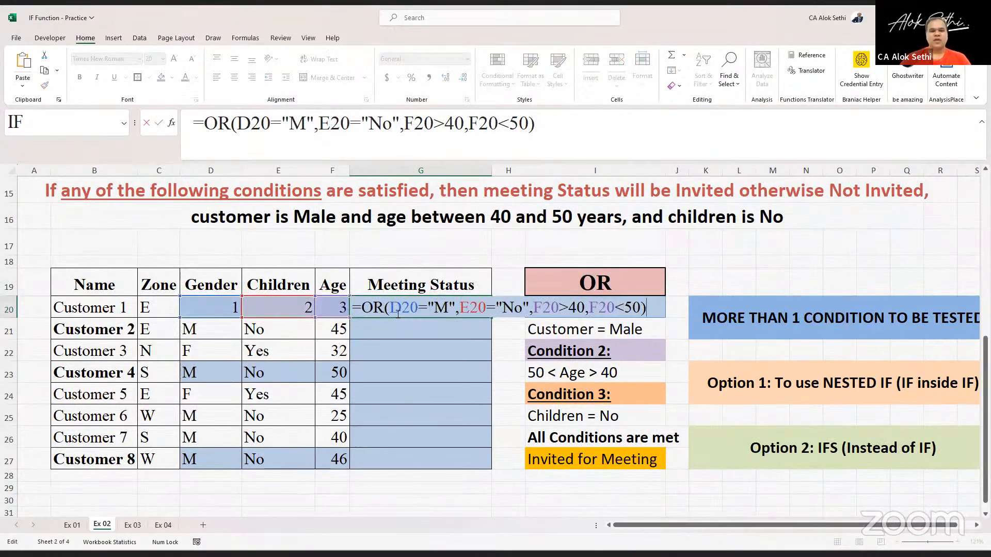
{"action": "key", "text": "ctrl+Return"}
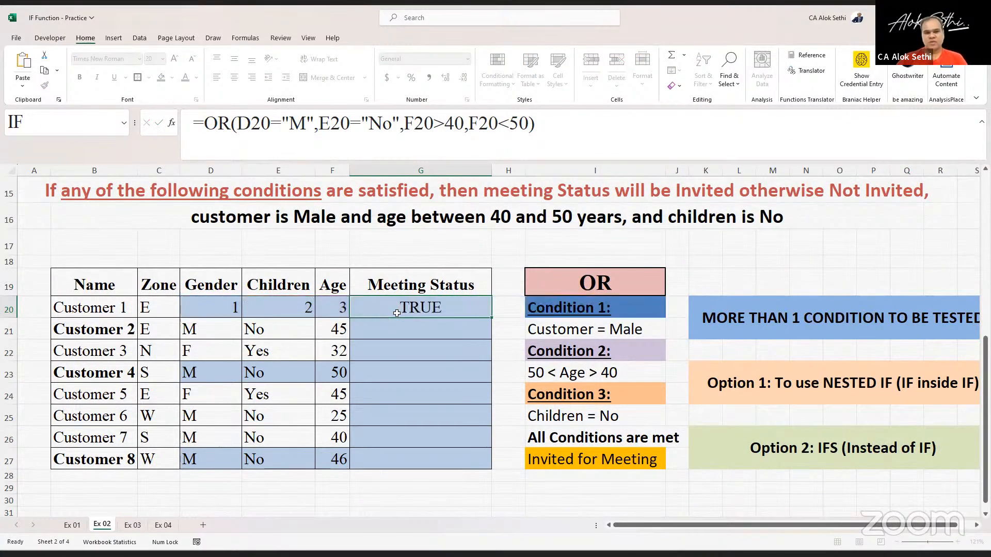
- Replace OR with AND in G20's formula: =AND(D20="M",E20="No",F20>40,F20<50)
{"action": "key", "text": "Left"}
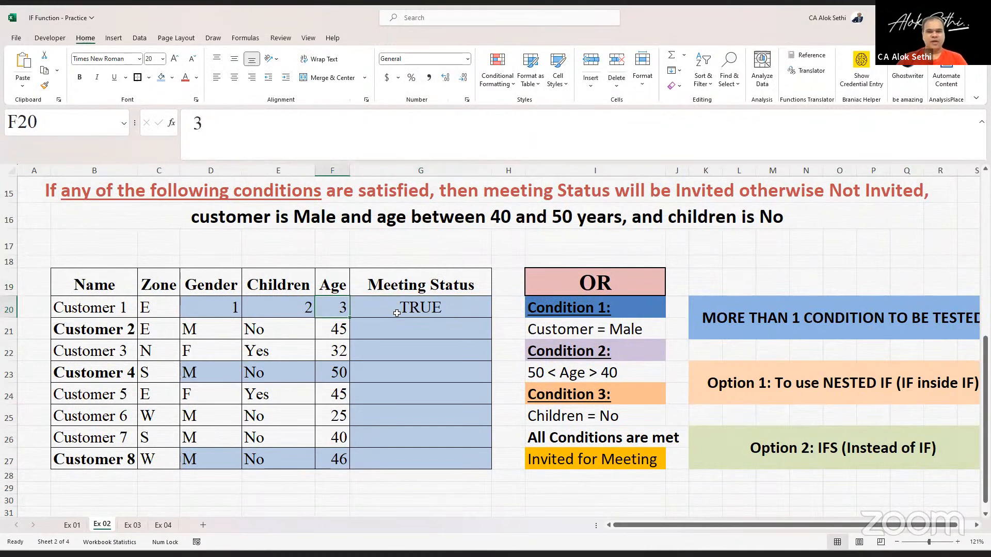
{"action": "key", "text": "Right"}
{"action": "key", "text": "F2"}
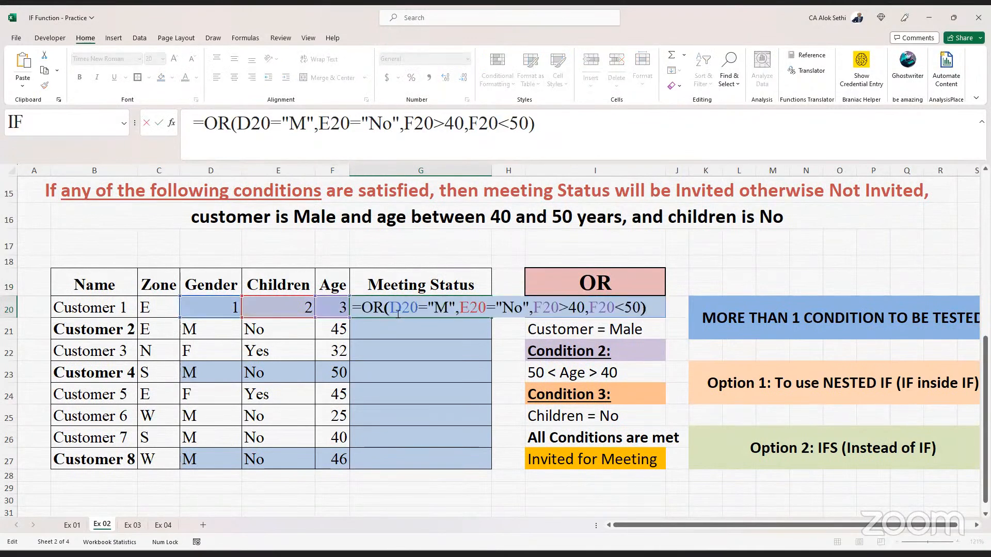
{"action": "key", "text": "Left"}
{"action": "key", "text": "Left"}
{"action": "key", "text": "Left"}
{"action": "key", "text": "Left"}
{"action": "key", "text": "Left"}
{"action": "key", "text": "Left"}
{"action": "key", "text": "Left"}
{"action": "key", "text": "Left"}
{"action": "key", "text": "Left"}
{"action": "key", "text": "Left"}
{"action": "key", "text": "Left"}
{"action": "key", "text": "Left"}
{"action": "key", "text": "Left"}
{"action": "key", "text": "Left"}
{"action": "key", "text": "Left"}
{"action": "key", "text": "Left"}
{"action": "key", "text": "Left"}
{"action": "key", "text": "Left"}
{"action": "key", "text": "Left"}
{"action": "key", "text": "Left"}
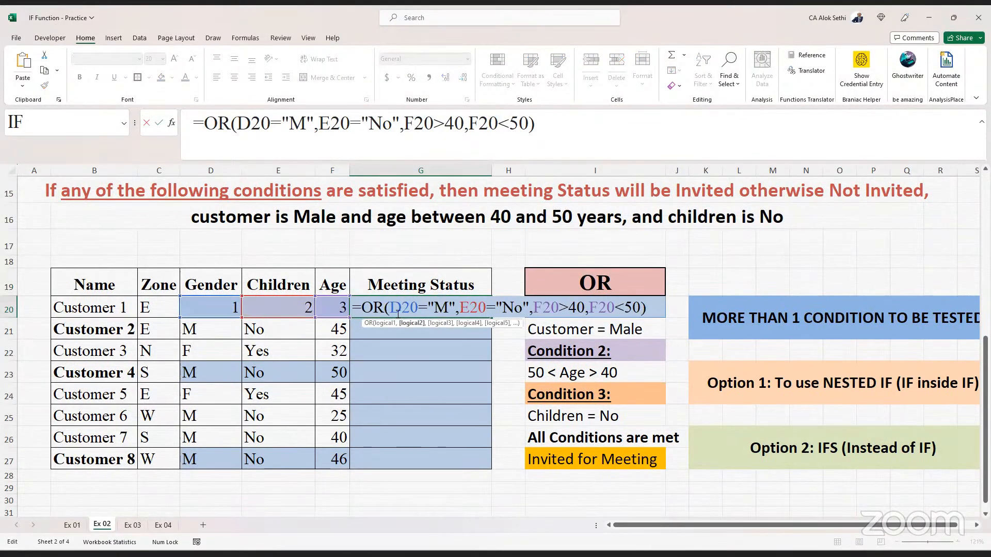
{"action": "key", "text": "Left"}
{"action": "key", "text": "Left"}
{"action": "key", "text": "Left"}
{"action": "key", "text": "Left"}
{"action": "key", "text": "Left"}
{"action": "key", "text": "Left"}
{"action": "key", "text": "Left"}
{"action": "key", "text": "Left"}
{"action": "key", "text": "Left"}
{"action": "key", "text": "BackSpace"}
{"action": "key", "text": "BackSpace"}
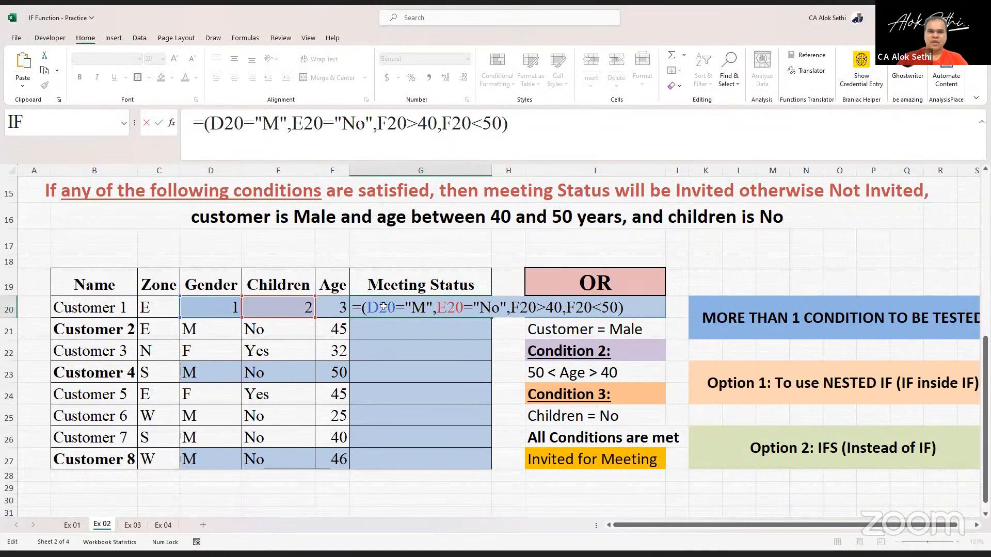
{"action": "type", "text": "AND"}
{"action": "key", "text": "ctrl+Return"}
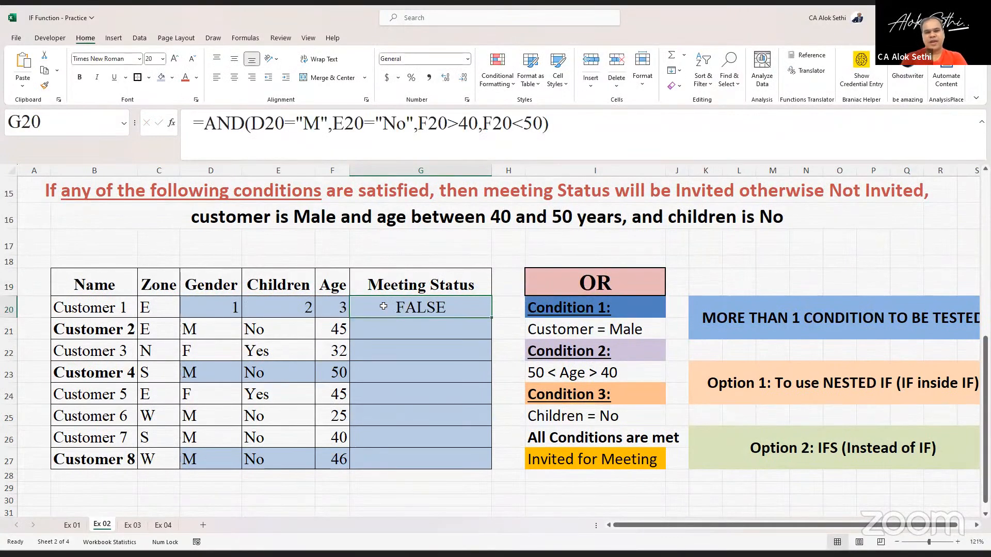
- Clear Customer 1's gender, children and age cells again
{"action": "key", "text": "Left"}
{"action": "key", "text": "Left"}
{"action": "key", "text": "Left"}
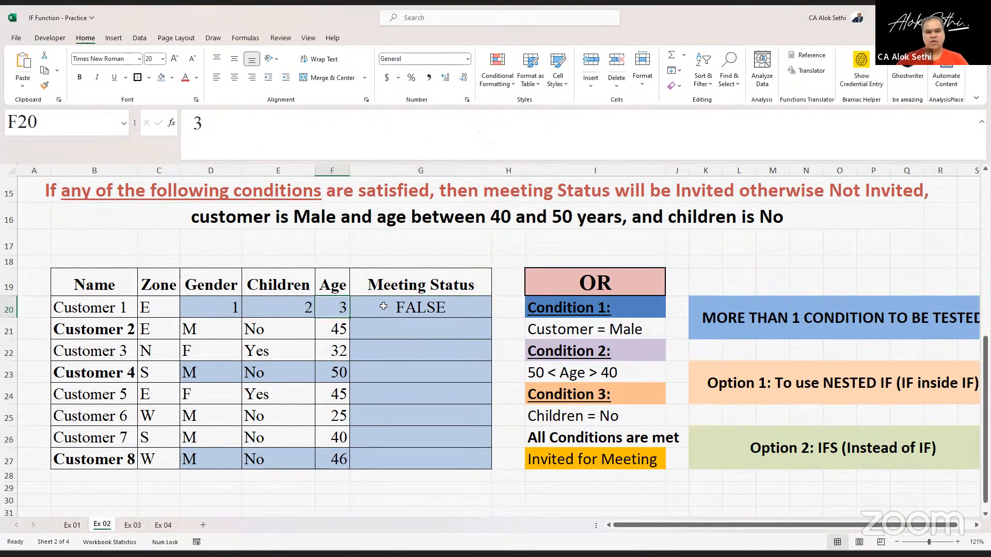
{"action": "key", "text": "Delete"}
{"action": "key", "text": "Right"}
{"action": "key", "text": "Delete"}
{"action": "key", "text": "Right"}
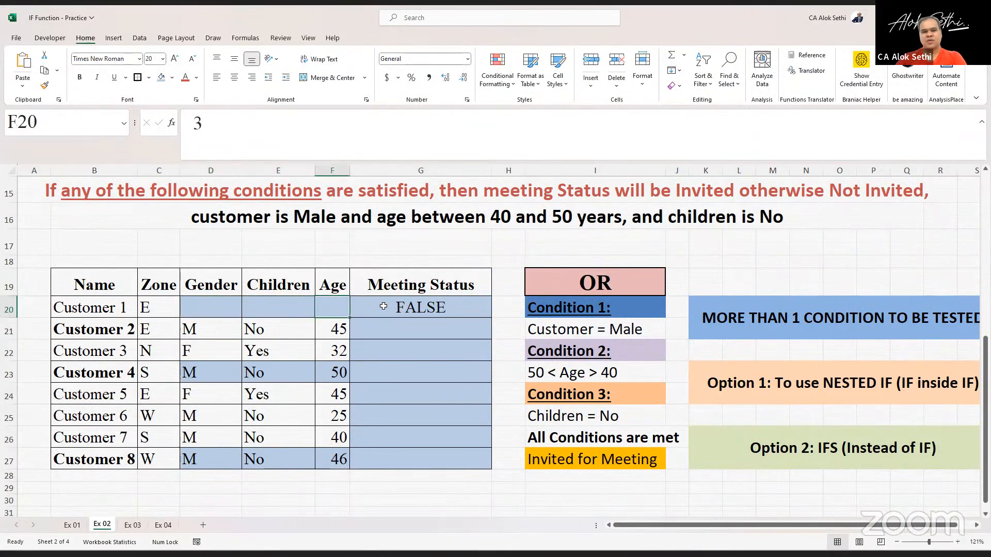
{"action": "key", "text": "Delete"}
- Set Customer 1's gender to M, children to No and age to 45
{"action": "key", "text": "Left"}
{"action": "key", "text": "Left"}
{"action": "type", "text": "M"}
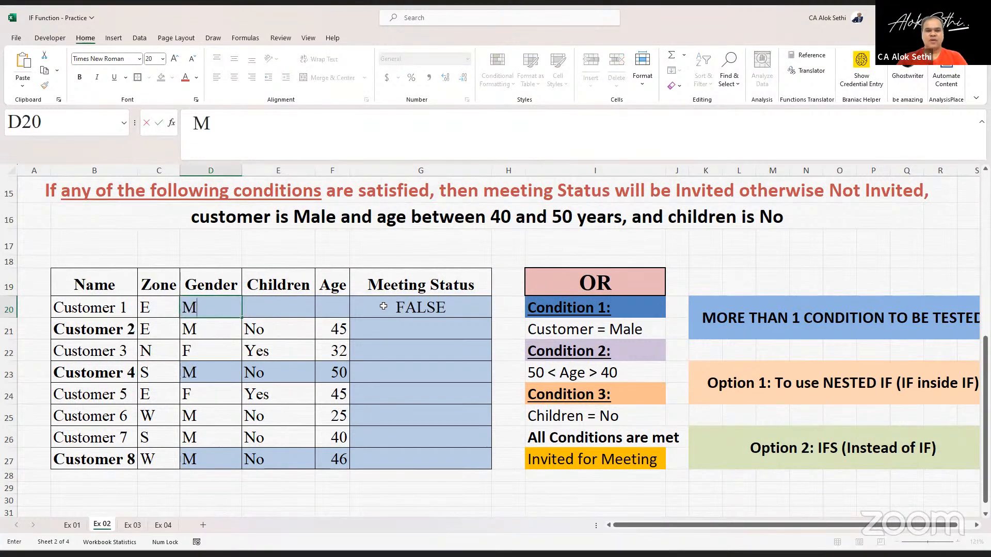
{"action": "key", "text": "Right"}
{"action": "type", "text": "No"}
{"action": "key", "text": "Right"}
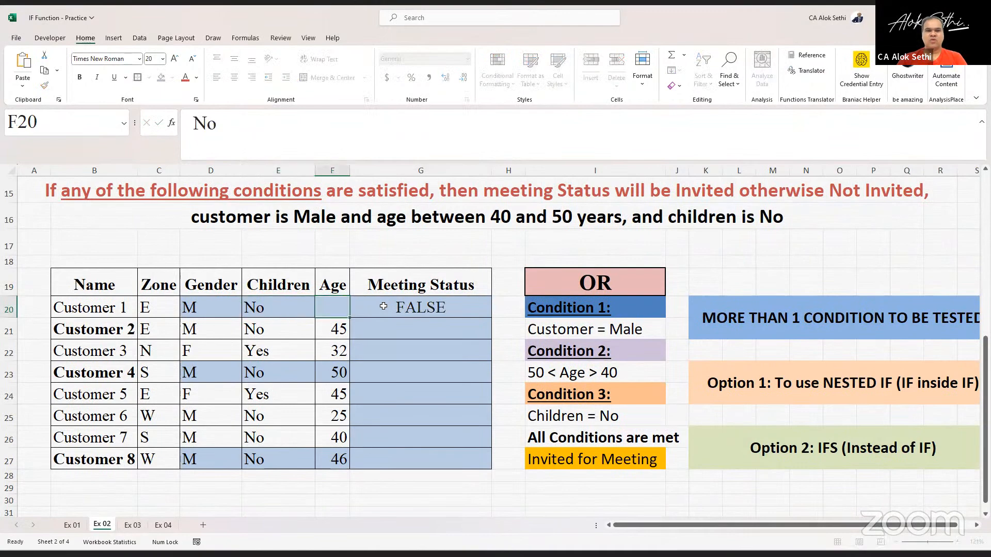
{"action": "type", "text": "3"}
{"action": "key", "text": "BackSpace"}
{"action": "type", "text": "45"}
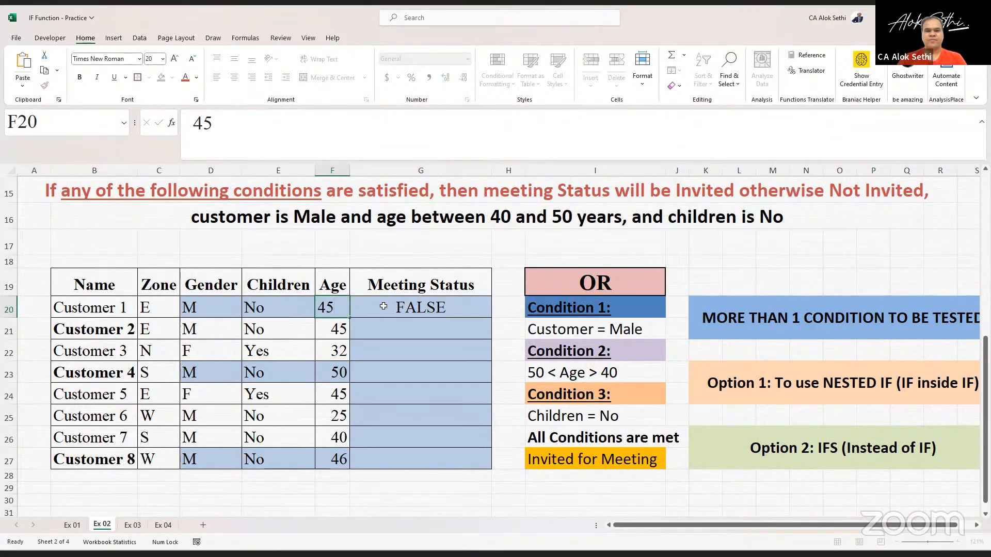
{"action": "key", "text": "Return"}
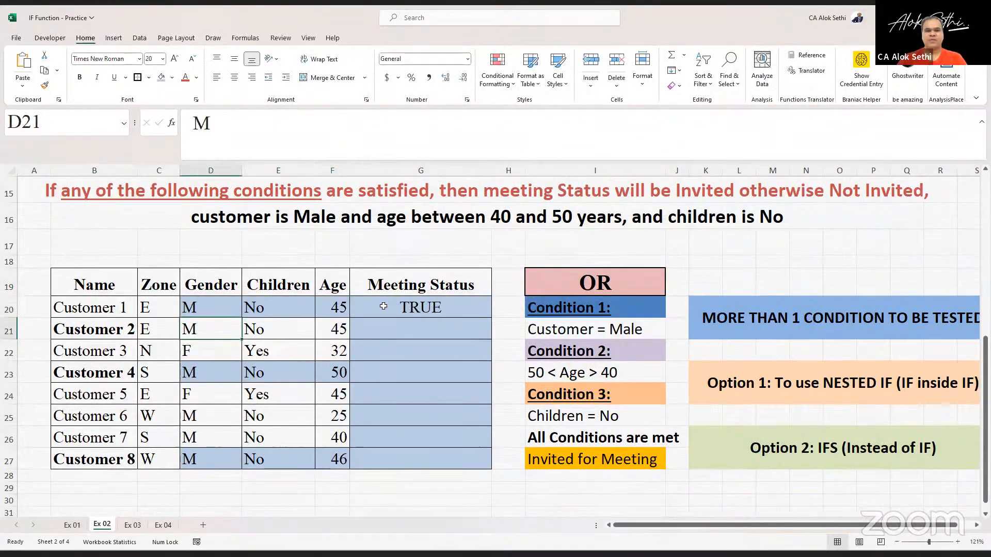
- Inspect the AND formula in G20
{"action": "left_click", "coordinate": [452, 309]}
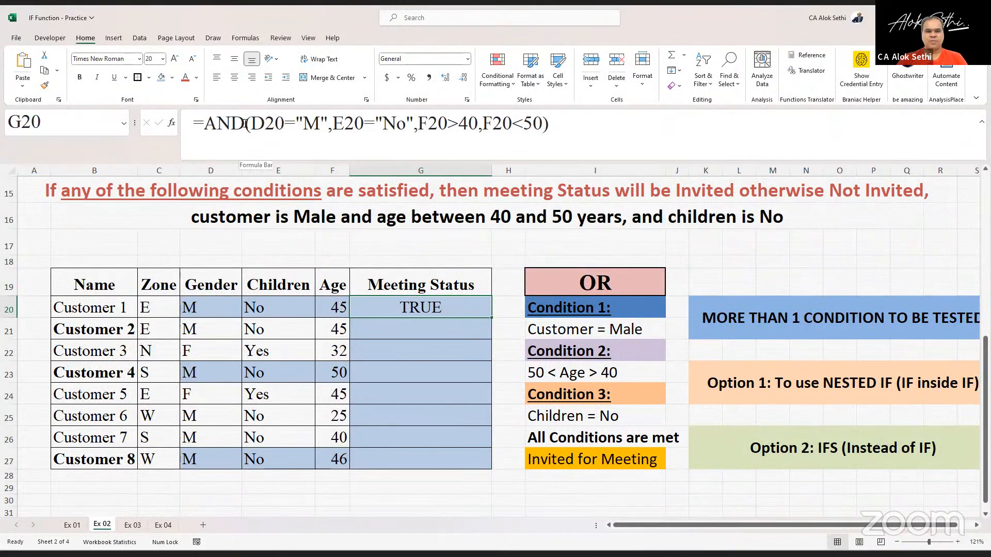
{"action": "key", "text": "F2"}
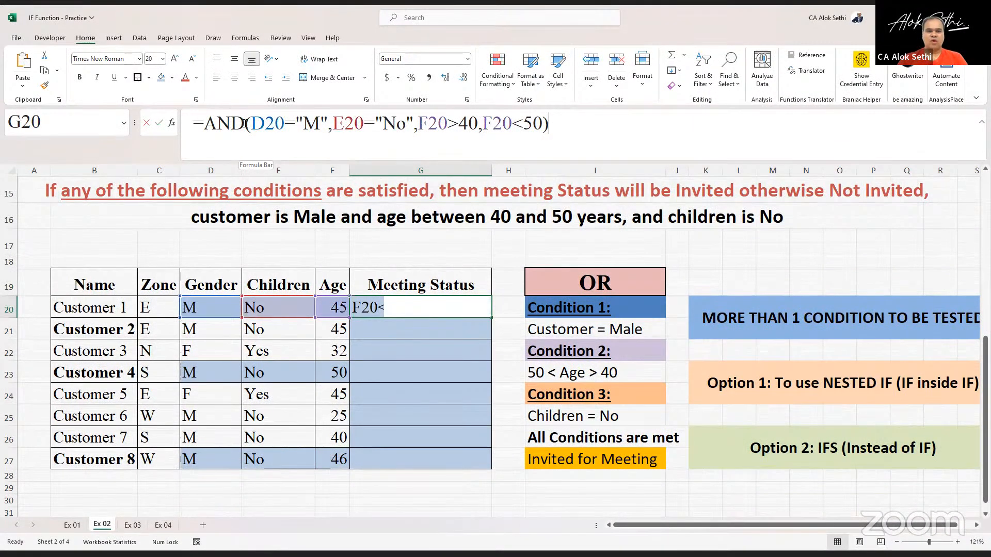
{"action": "key", "text": "Escape"}
- Set Customer 1's gender to F, children to Yes and age to 65
{"action": "key", "text": "Left"}
{"action": "key", "text": "Left"}
{"action": "key", "text": "Left"}
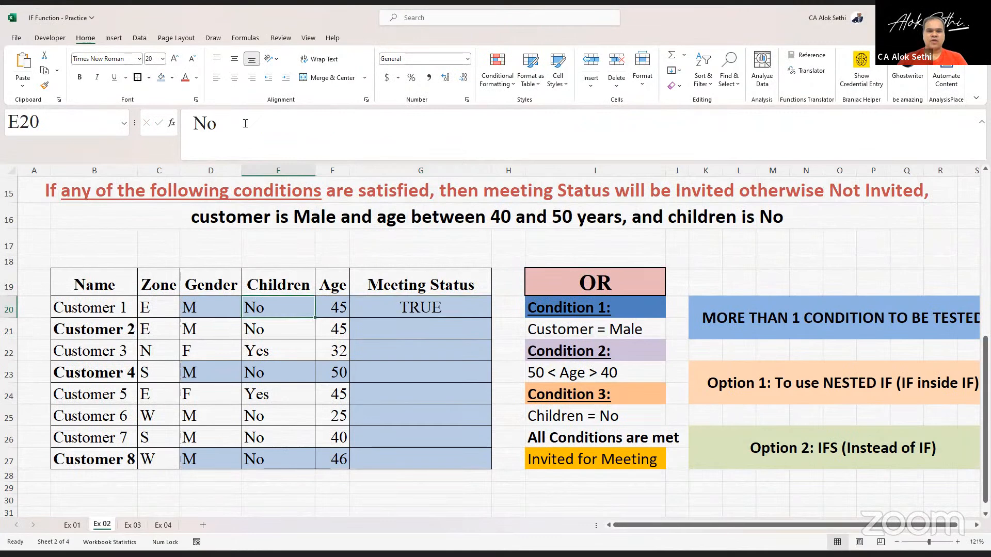
{"action": "type", "text": "F"}
{"action": "key", "text": "Return"}
{"action": "key", "text": "Right"}
{"action": "key", "text": "Up"}
{"action": "type", "text": "Yes"}
{"action": "key", "text": "Return"}
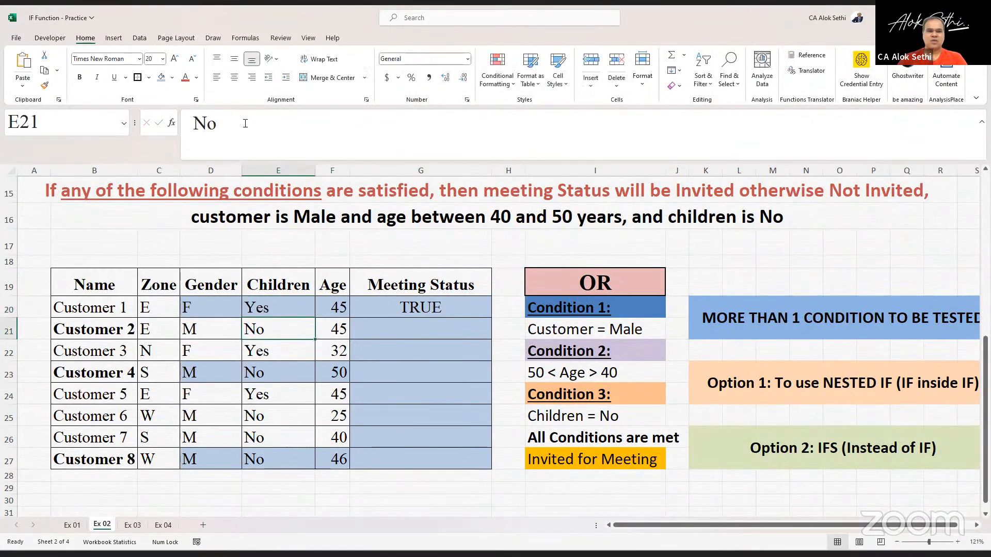
{"action": "key", "text": "Up"}
{"action": "key", "text": "Right"}
{"action": "type", "text": "65"}
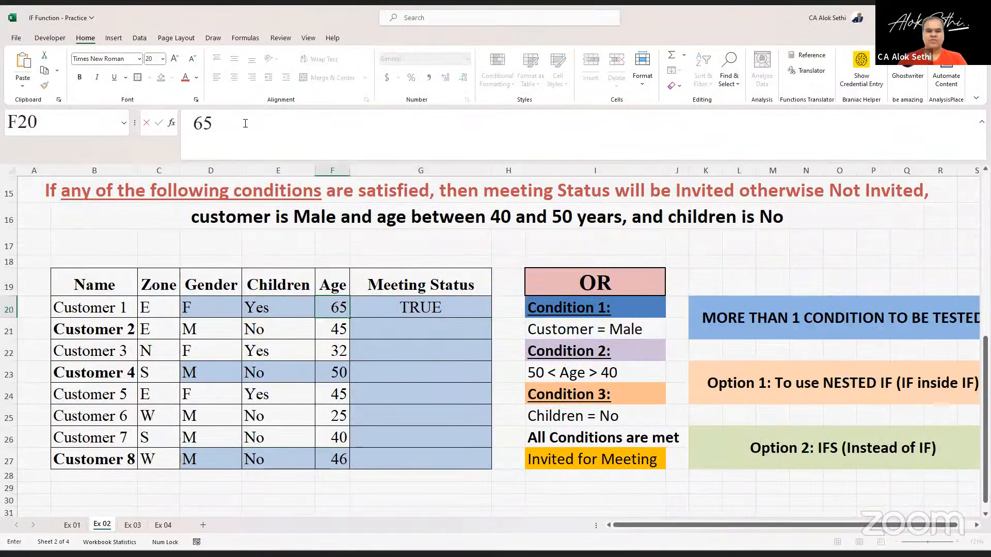
{"action": "key", "text": "Return"}
- Re-enter G20's OR formula to recalculate it for the new values
{"action": "key", "text": "Up"}
{"action": "key", "text": "Right"}
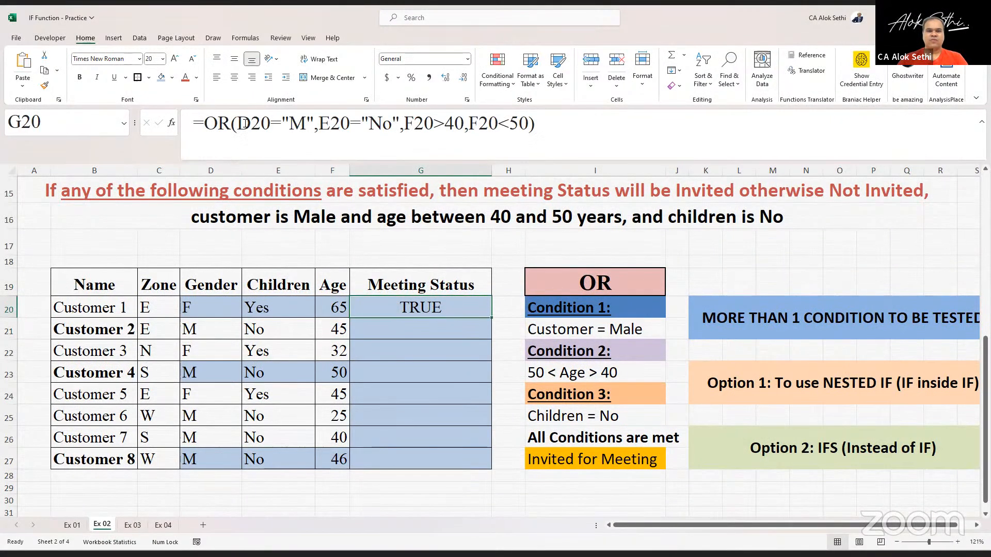
{"action": "key", "text": "F2"}
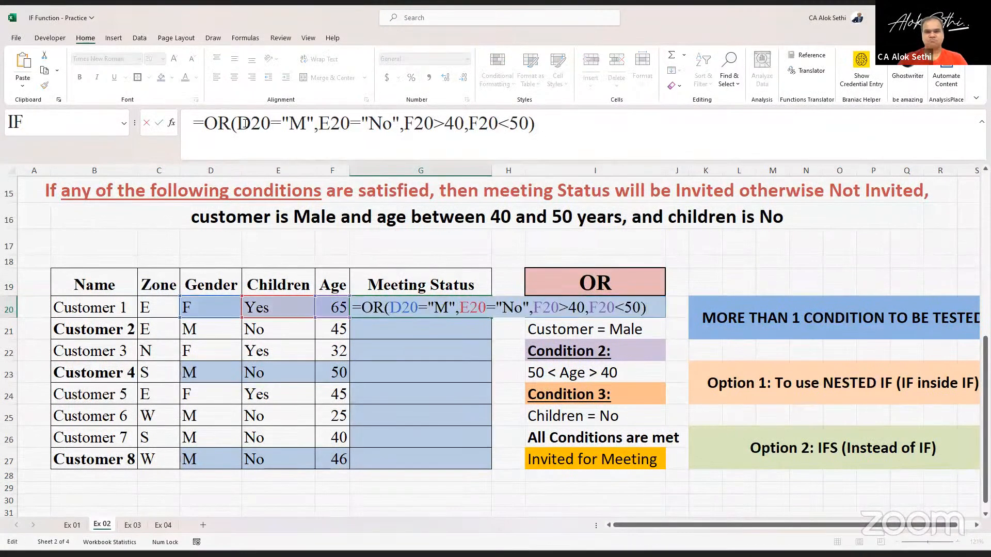
{"action": "key", "text": "Return"}
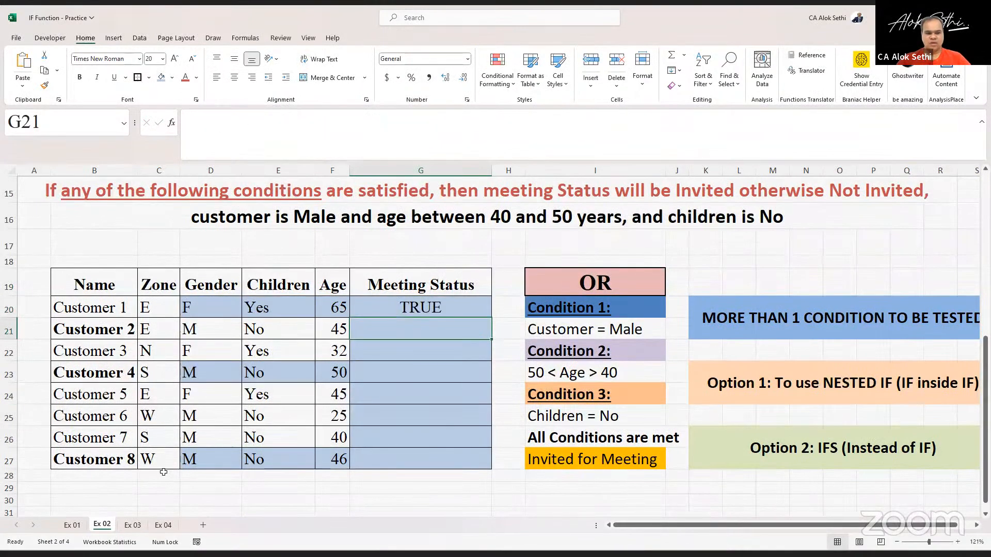
{"action": "scroll", "coordinate": [186, 394], "scroll_direction": "down", "scroll_amount": 6}
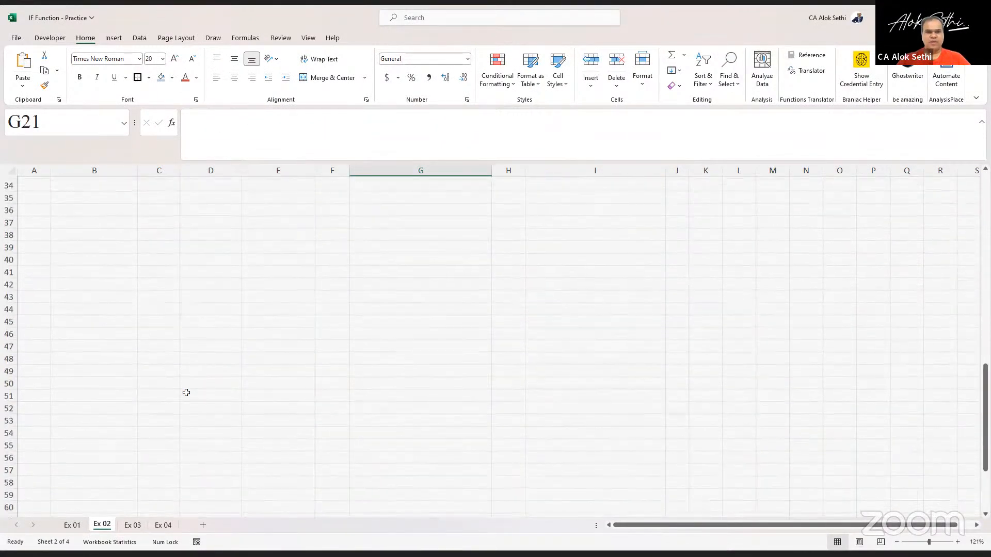
- In E36, enter an OR formula testing whether F36 equals 1 or G36 equals 0
{"action": "scroll", "coordinate": [264, 201], "scroll_direction": "up", "scroll_amount": 8}
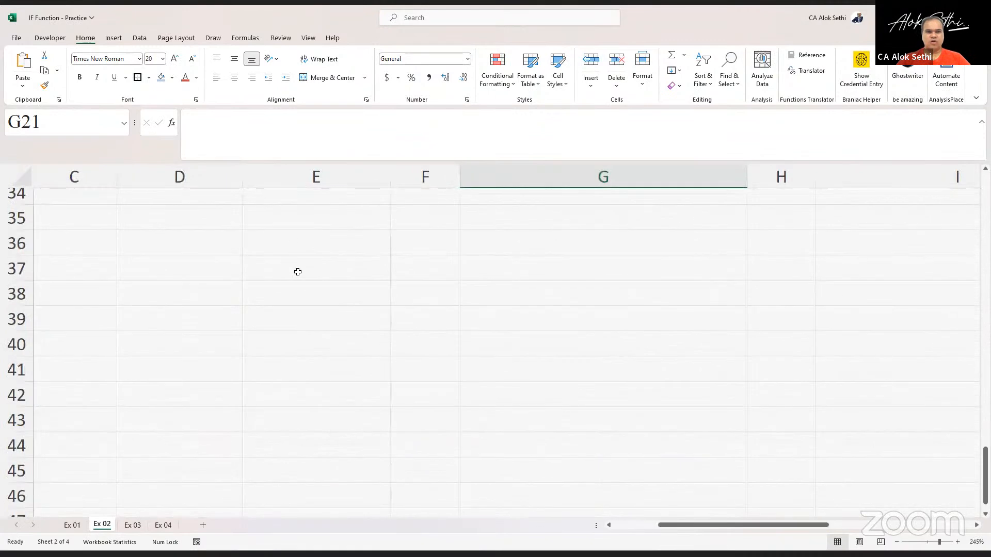
{"action": "left_click", "coordinate": [294, 241]}
{"action": "type", "text": "="}
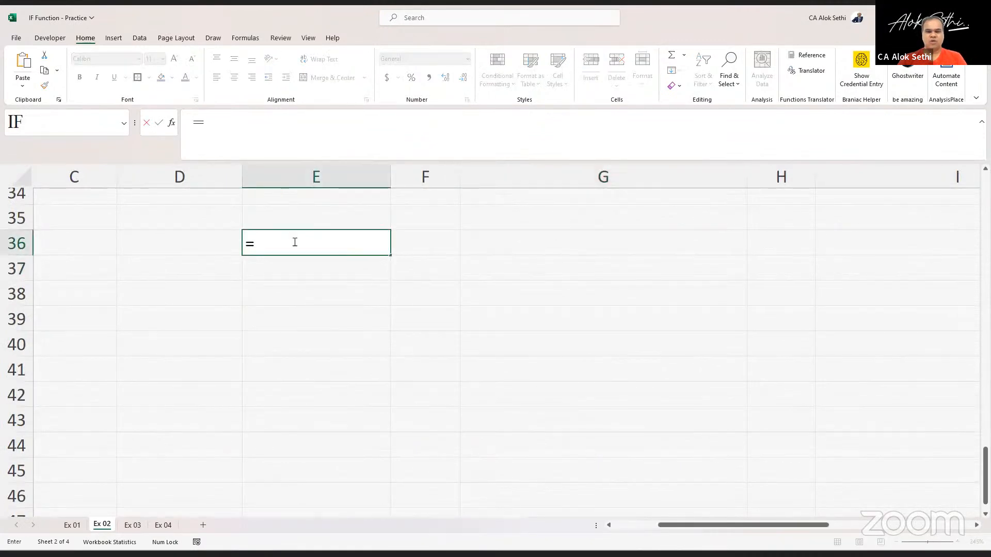
{"action": "type", "text": "o"}
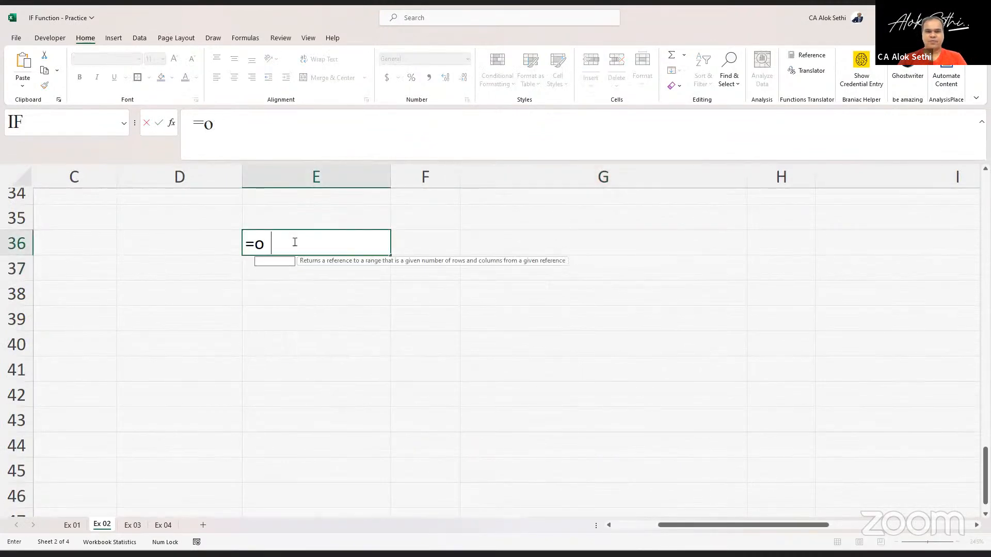
{"action": "type", "text": "r("}
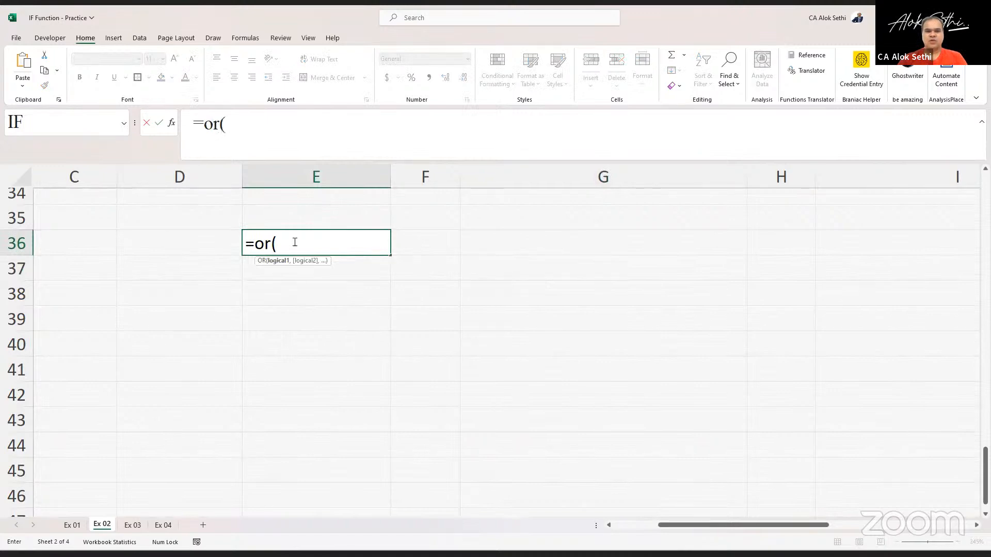
{"action": "type", "text": "f"}
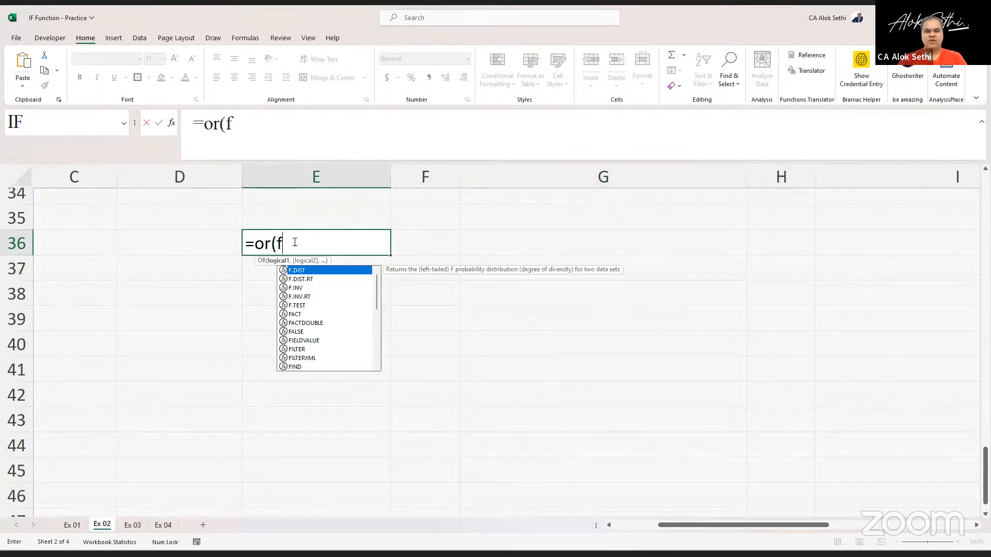
{"action": "type", "text": "36"}
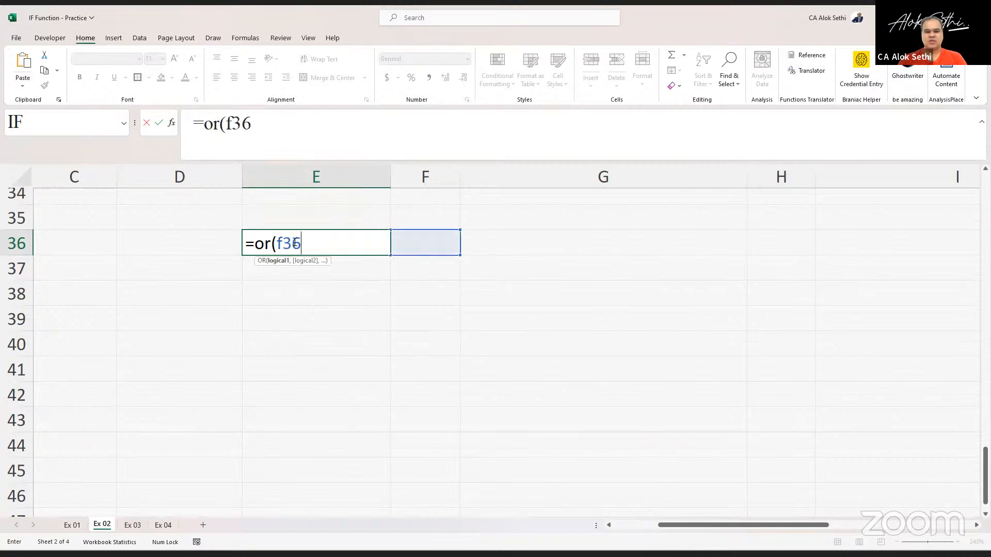
{"action": "type", "text": "=1,"}
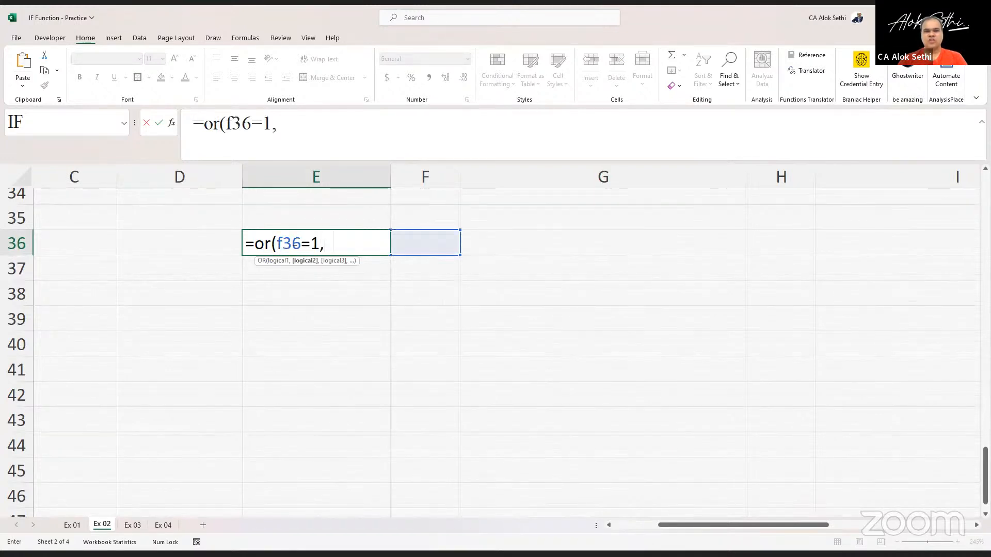
{"action": "type", "text": "g36"}
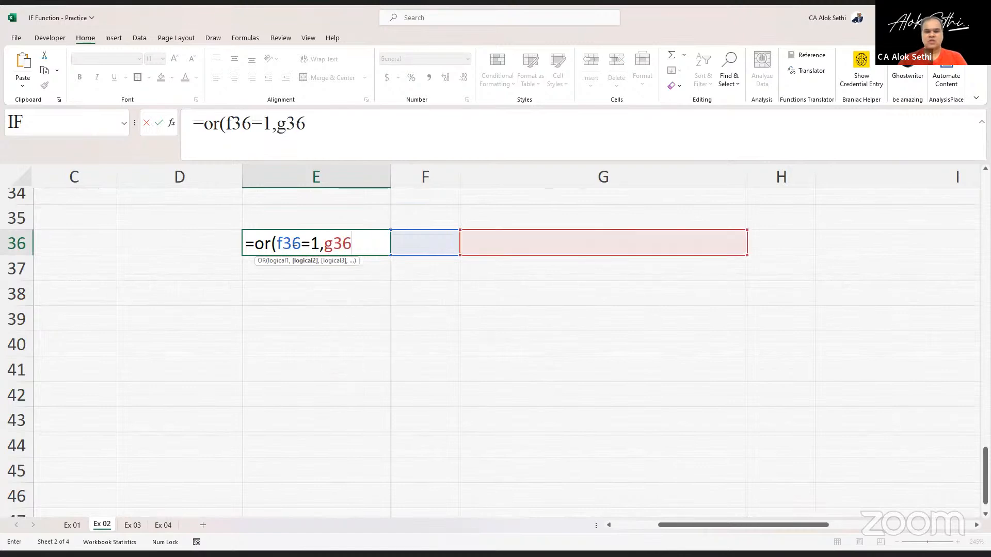
{"action": "type", "text": "="}
{"action": "type", "text": "0)"}
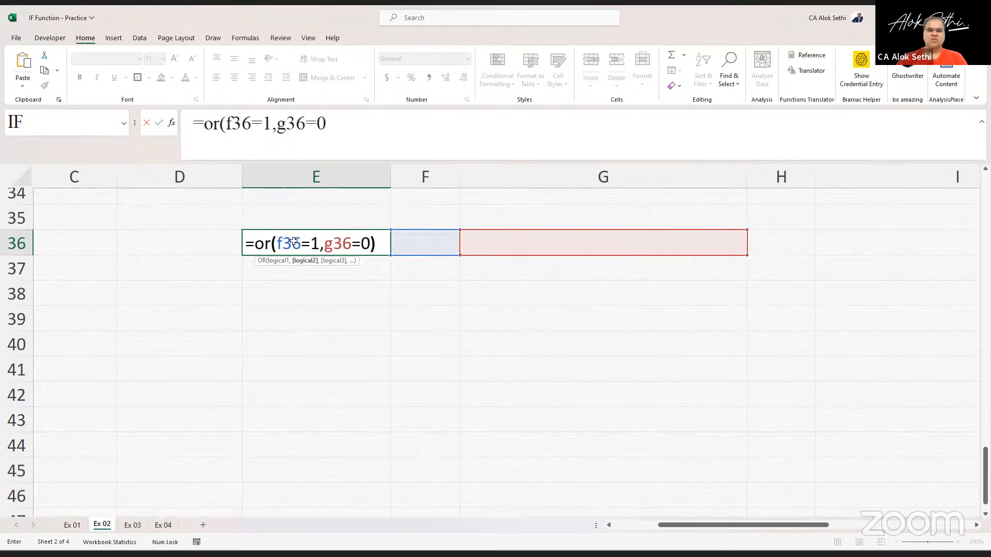
{"action": "key", "text": "Return"}
- Enter 10 in F36 and 20 in G36 as test values for the OR formula
{"action": "key", "text": "Up"}
{"action": "key", "text": "Right"}
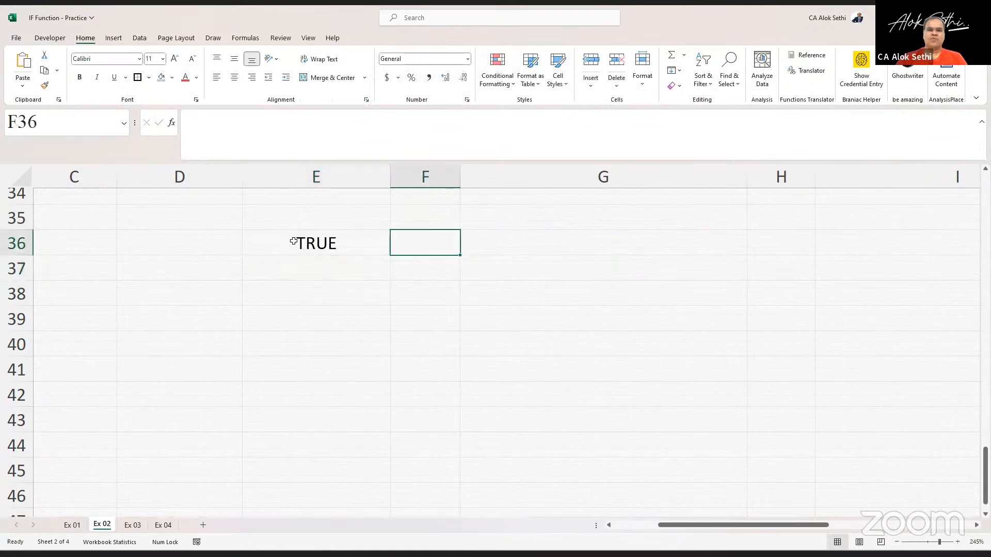
{"action": "key", "text": "Right"}
{"action": "key", "text": "Left"}
{"action": "key", "text": "Left"}
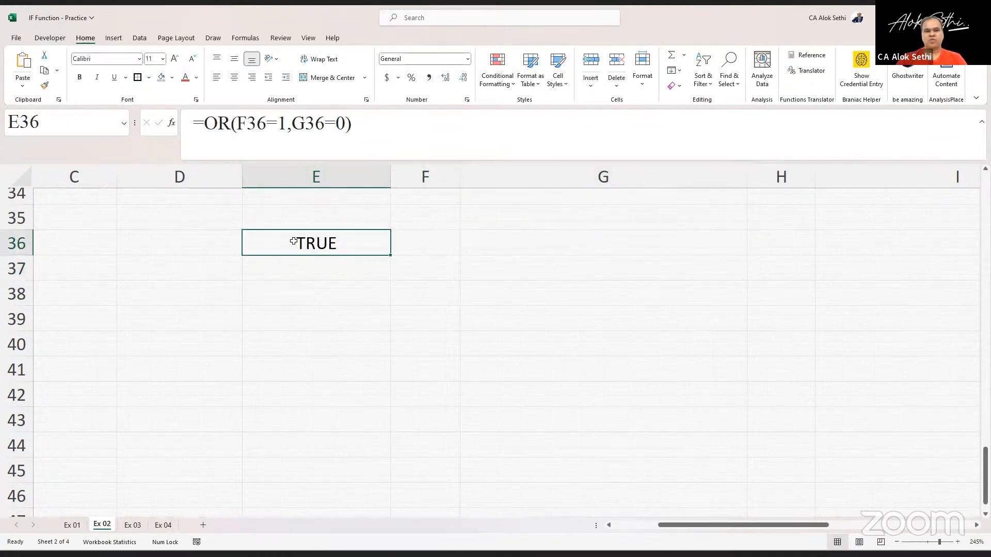
{"action": "key", "text": "Right"}
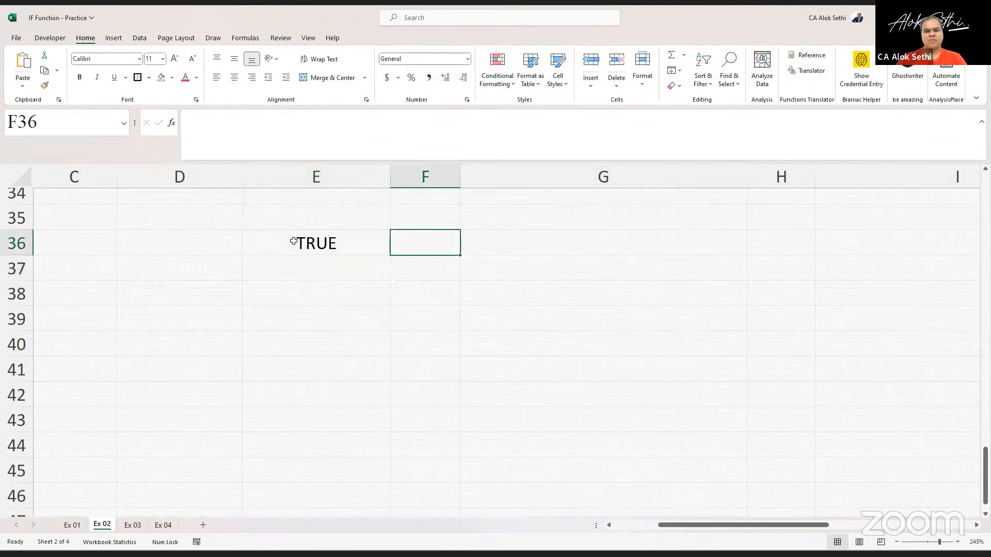
{"action": "type", "text": "10"}
{"action": "key", "text": "Tab"}
{"action": "type", "text": "20"}
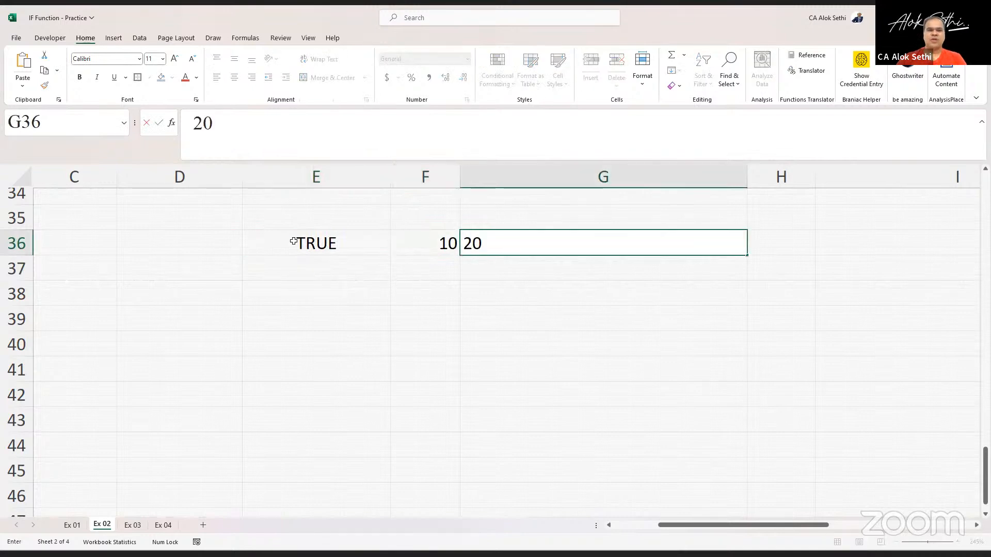
{"action": "key", "text": "Return"}
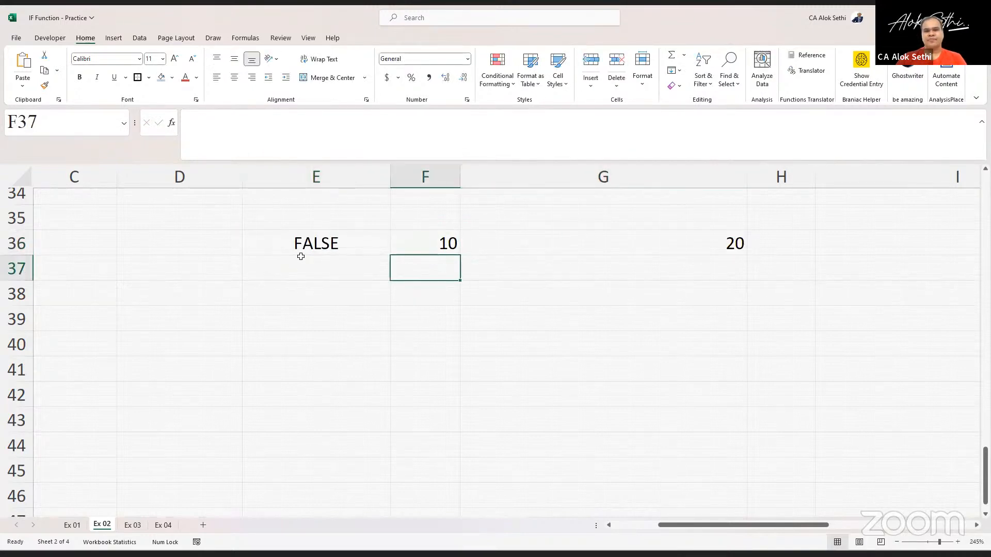
- Review E36's OR formula, then change G36 to 0
{"action": "left_click", "coordinate": [301, 259]}
{"action": "key", "text": "Up"}
{"action": "key", "text": "F2"}
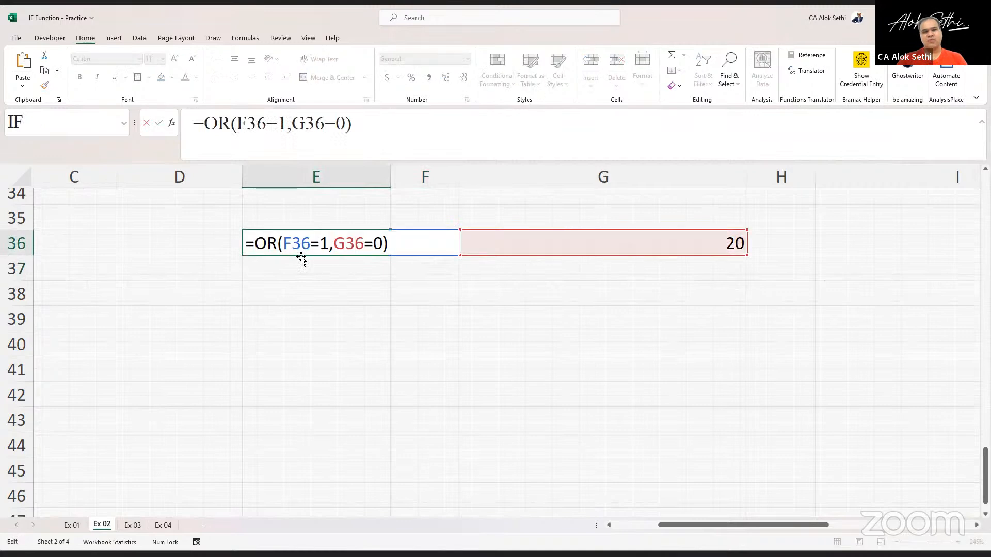
{"action": "key", "text": "Tab"}
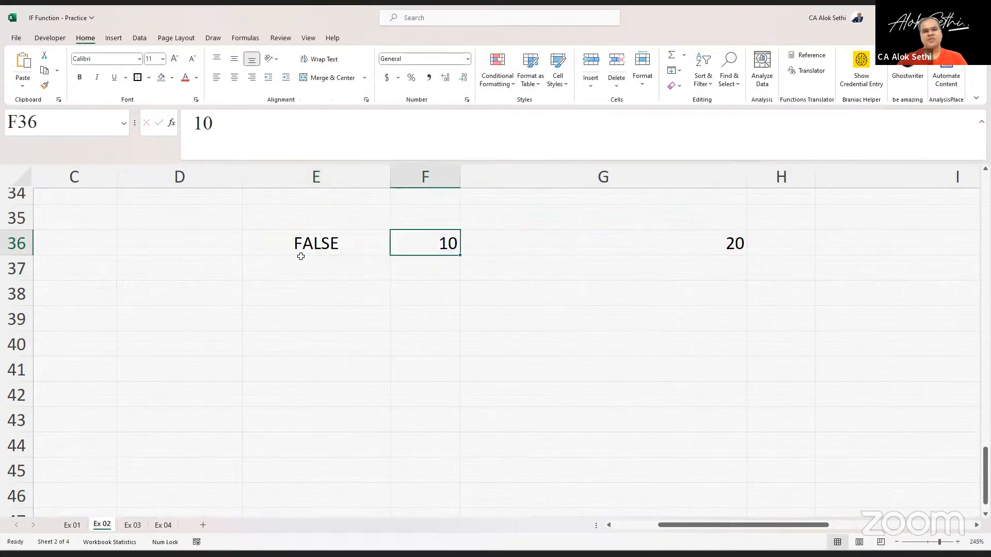
{"action": "key", "text": "Tab"}
{"action": "key", "text": "Left"}
{"action": "key", "text": "Right"}
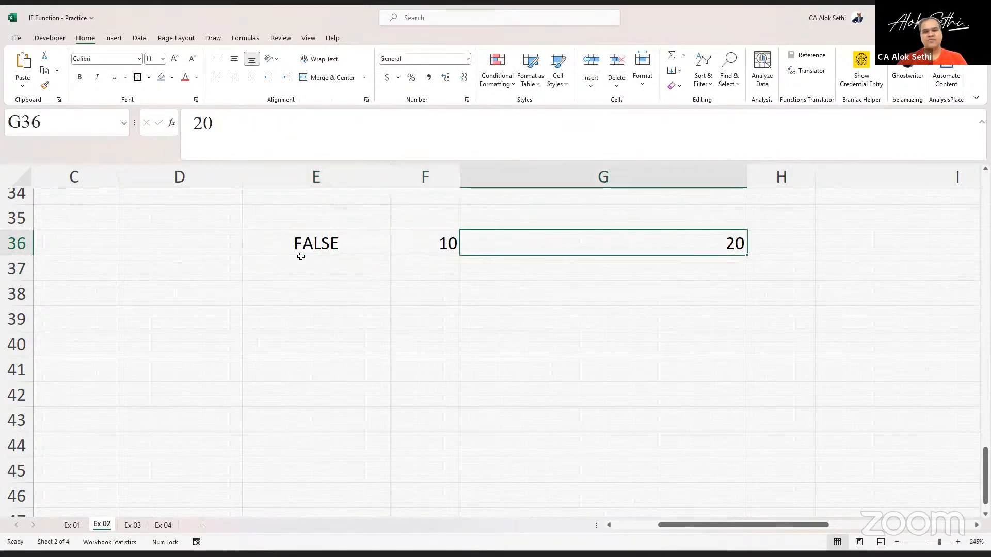
{"action": "type", "text": "0"}
{"action": "key", "text": "Return"}
- Set F36 to 1 and G36 to 100
{"action": "key", "text": "Up"}
{"action": "key", "text": "Left"}
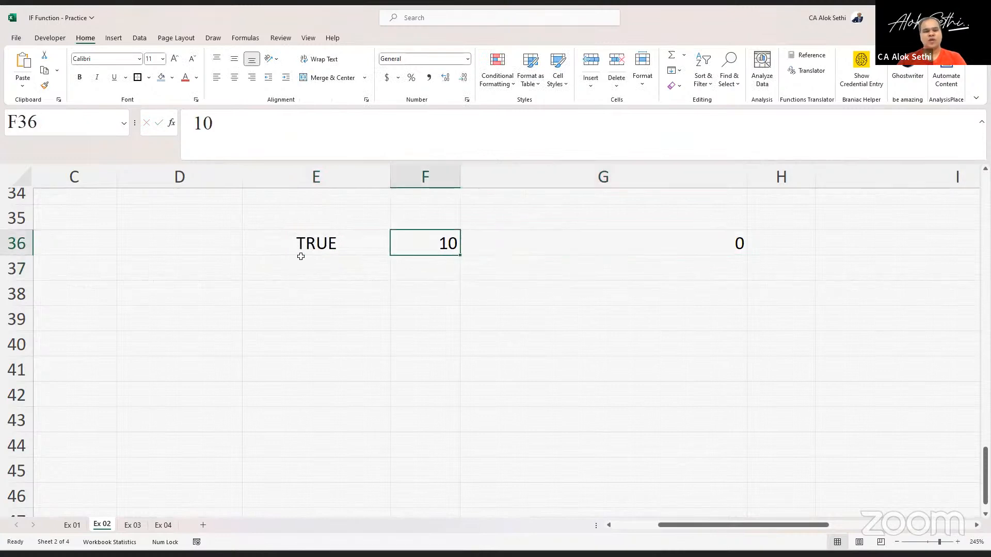
{"action": "type", "text": "1"}
{"action": "key", "text": "Return"}
{"action": "key", "text": "Up"}
{"action": "key", "text": "Right"}
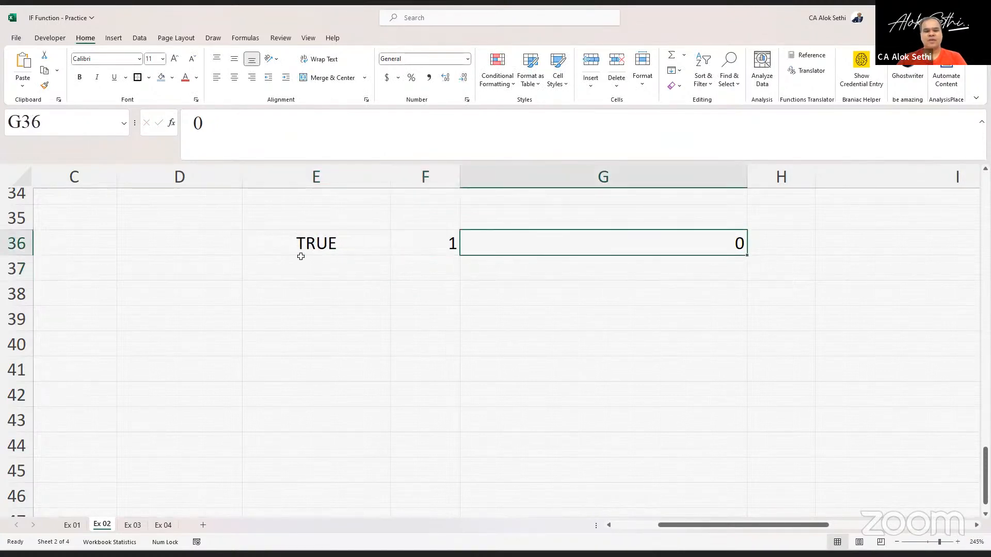
{"action": "type", "text": "100"}
{"action": "key", "text": "Return"}
- Set F36 to 10
{"action": "key", "text": "Up"}
{"action": "key", "text": "Left"}
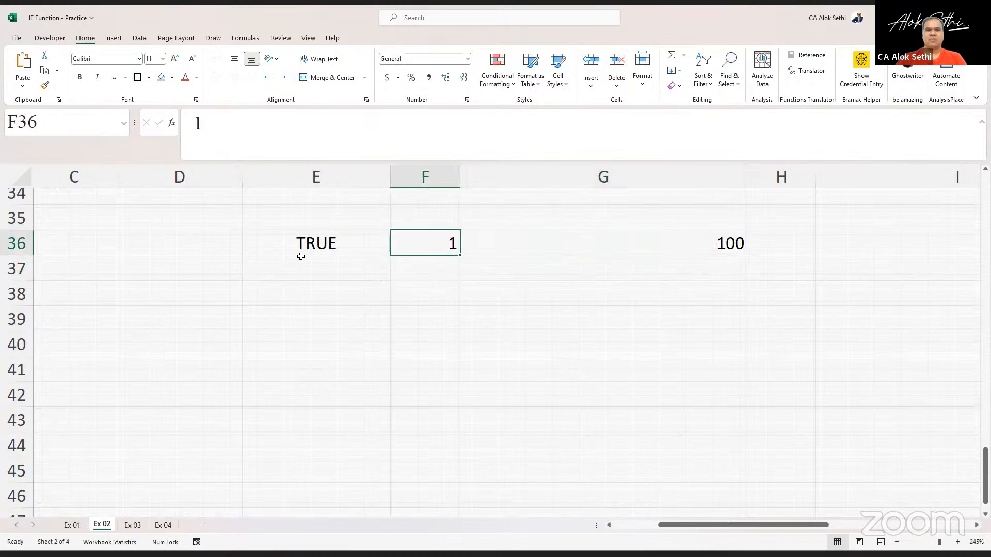
{"action": "type", "text": "10"}
{"action": "key", "text": "Return"}
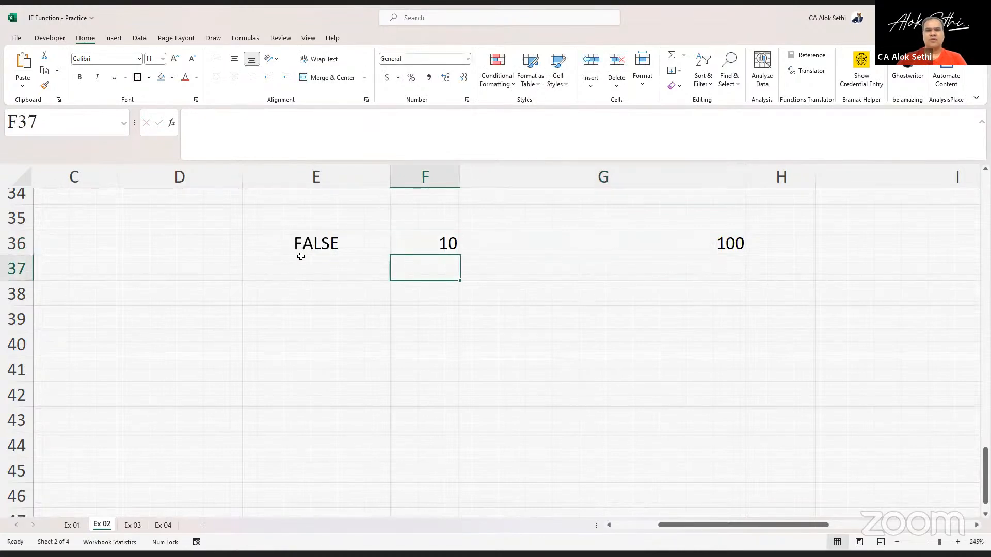
- Return to Customer 1's row and inspect the OR formula in G20
{"action": "left_click", "coordinate": [274, 243]}
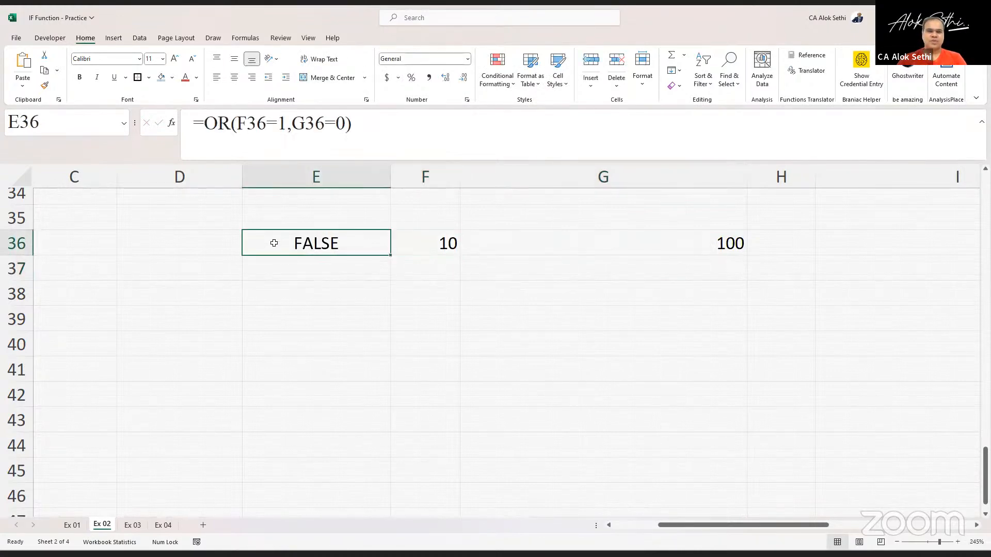
{"action": "key", "text": "Up"}
{"action": "key", "text": "Up"}
{"action": "key", "text": "Up"}
{"action": "key", "text": "Up"}
{"action": "key", "text": "Up"}
{"action": "key", "text": "Up"}
{"action": "key", "text": "Up"}
{"action": "key", "text": "Up"}
{"action": "key", "text": "Up"}
{"action": "key", "text": "Up"}
{"action": "key", "text": "Up"}
{"action": "key", "text": "Up"}
{"action": "key", "text": "Up"}
{"action": "key", "text": "Up"}
{"action": "key", "text": "Up"}
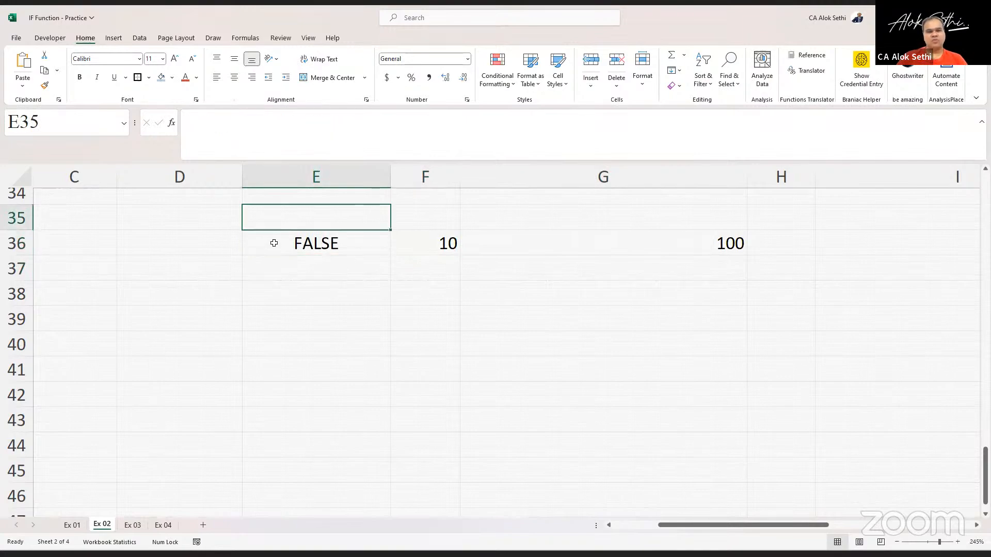
{"action": "key", "text": "Up"}
{"action": "key", "text": "Up"}
{"action": "key", "text": "Up"}
{"action": "key", "text": "Up"}
{"action": "key", "text": "Up"}
{"action": "key", "text": "Up"}
{"action": "key", "text": "Up"}
{"action": "key", "text": "Up"}
{"action": "key", "text": "Up"}
{"action": "key", "text": "Up"}
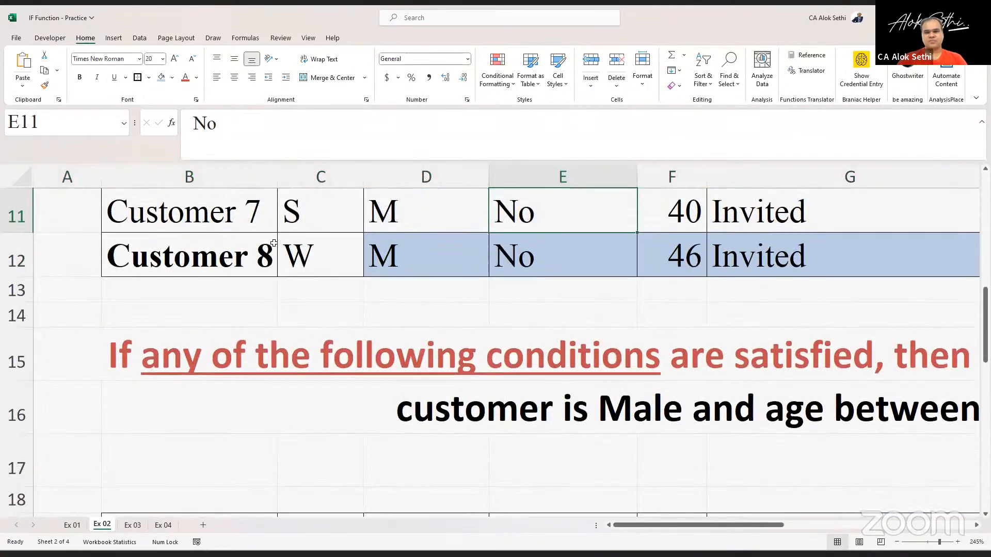
{"action": "scroll", "coordinate": [326, 260], "scroll_direction": "down", "scroll_amount": 10}
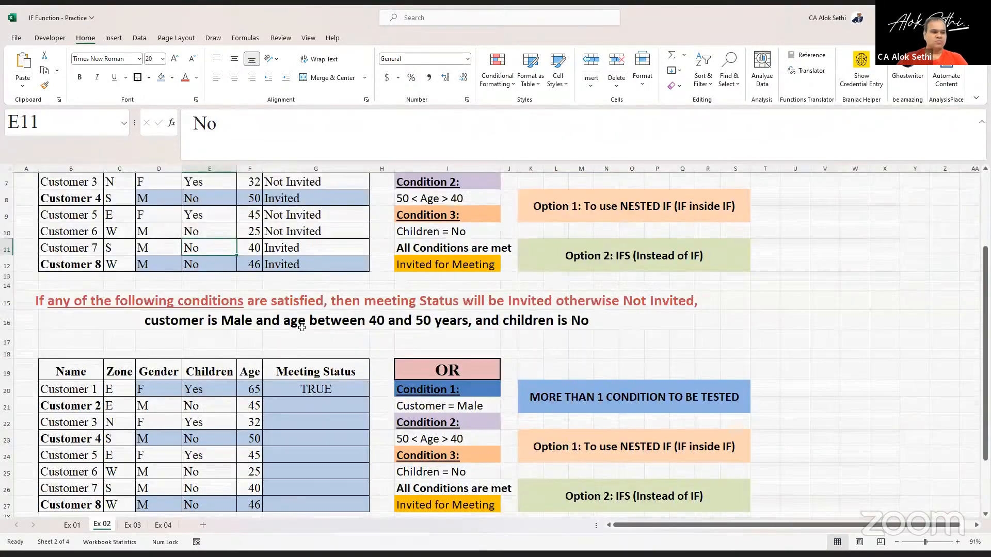
{"action": "left_click", "coordinate": [304, 387]}
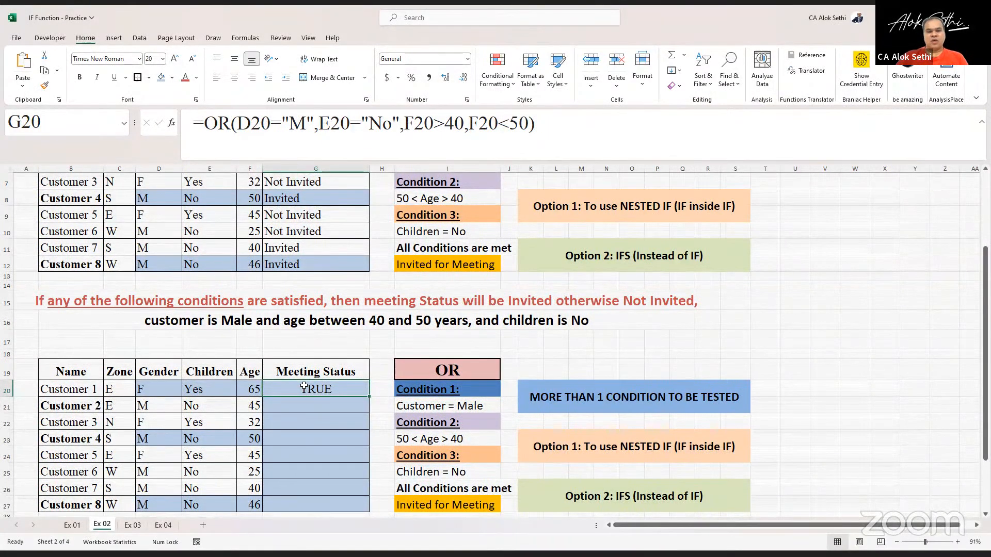
{"action": "key", "text": "Left"}
{"action": "key", "text": "Left"}
{"action": "key", "text": "Right"}
{"action": "key", "text": "Right"}
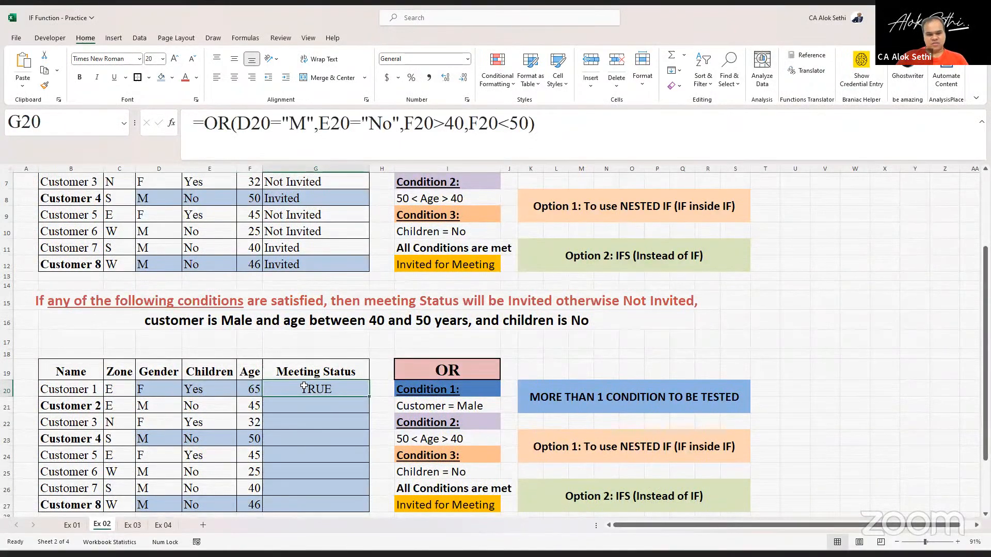
- Remove the F20<50 condition from G20's OR formula, leaving the gender, children and age-over-40 tests
{"action": "double_click", "coordinate": [304, 387]}
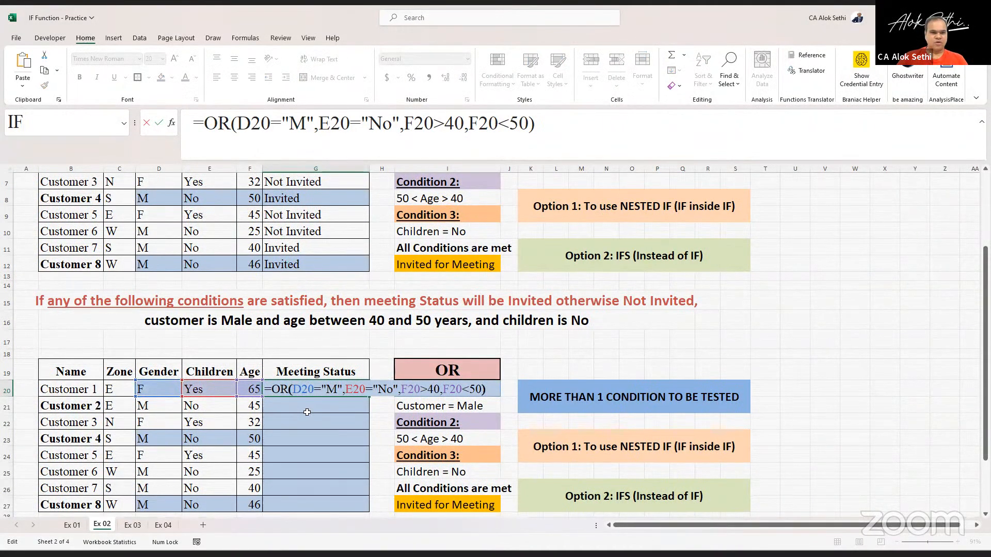
{"action": "key", "text": "Left"}
{"action": "key", "text": "Left"}
{"action": "key", "text": "Left"}
{"action": "key", "text": "Left"}
{"action": "key", "text": "Left"}
{"action": "key", "text": "Left"}
{"action": "key", "text": "Left"}
{"action": "key", "text": "Left"}
{"action": "key", "text": "Left"}
{"action": "key", "text": "Left"}
{"action": "key", "text": "Left"}
{"action": "key", "text": "Left"}
{"action": "key", "text": "Left"}
{"action": "key", "text": "Left"}
{"action": "key", "text": "Left"}
{"action": "key", "text": "Left"}
{"action": "key", "text": "Left"}
{"action": "key", "text": "Left"}
{"action": "key", "text": "Left"}
{"action": "key", "text": "Left"}
{"action": "key", "text": "Left"}
{"action": "key", "text": "Left"}
{"action": "key", "text": "Left"}
{"action": "key", "text": "Left"}
{"action": "key", "text": "Left"}
{"action": "key", "text": "Left"}
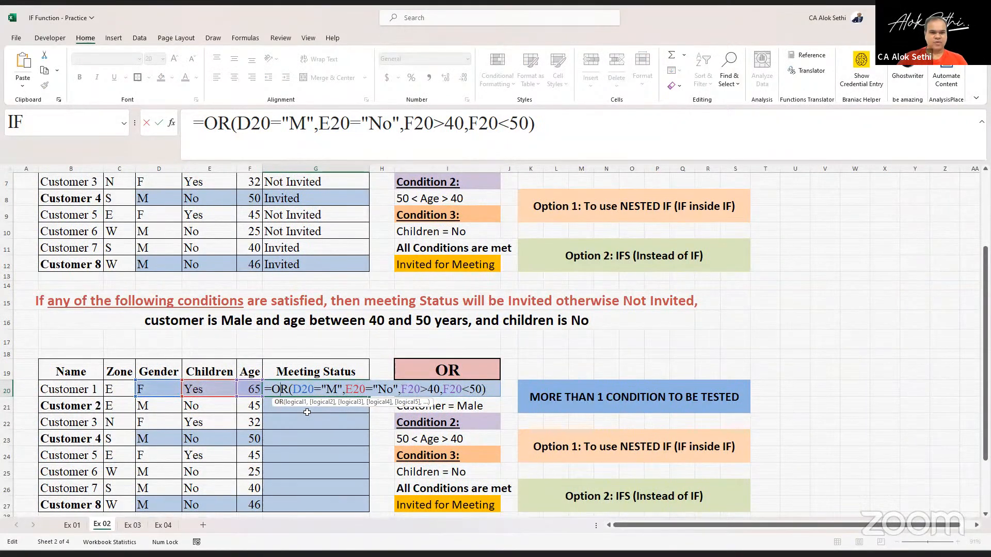
{"action": "key", "text": "Right"}
{"action": "key", "text": "Right"}
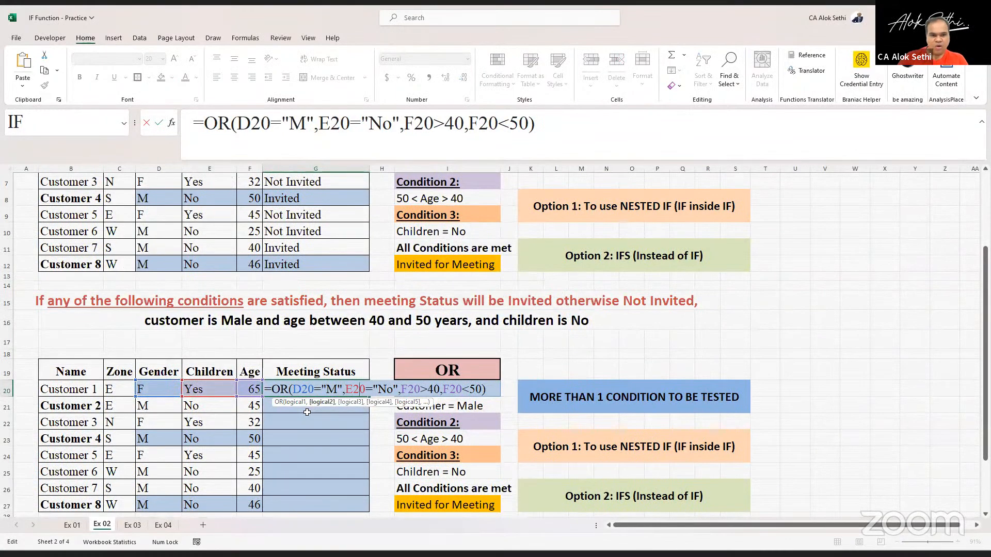
{"action": "key", "text": "Right"}
{"action": "key", "text": "Right"}
{"action": "key", "text": "Right"}
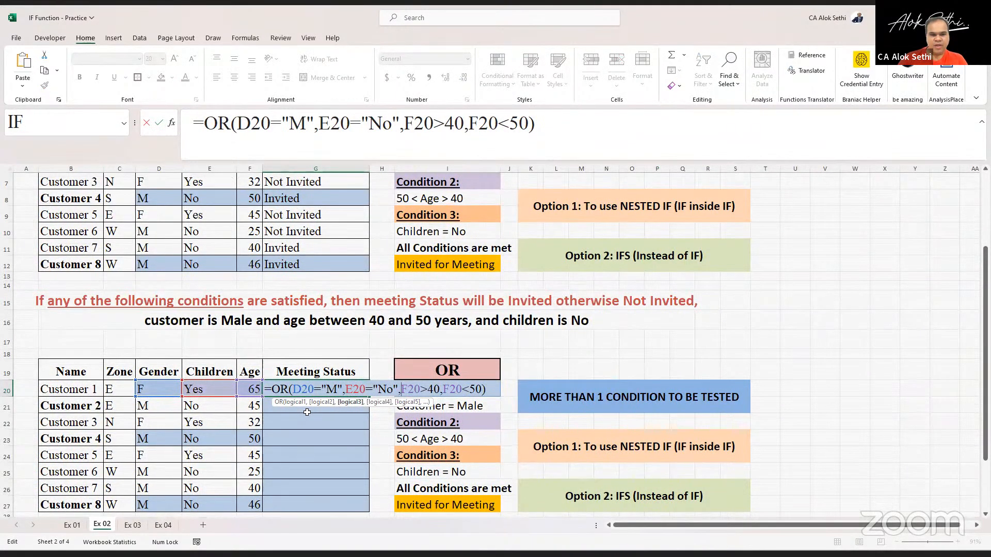
{"action": "key", "text": "Right"}
{"action": "key", "text": "Right"}
{"action": "key", "text": "Right"}
{"action": "key", "text": "Right"}
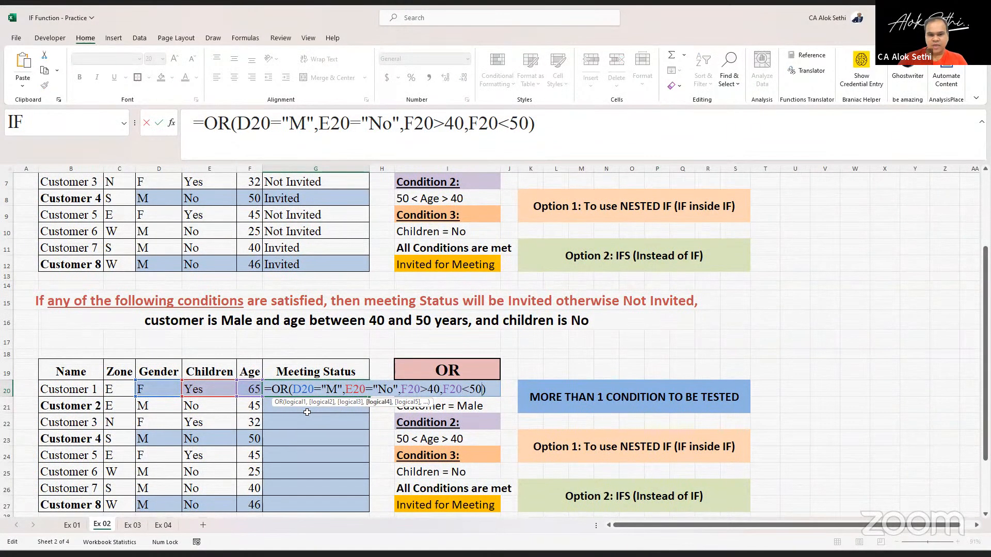
{"action": "key", "text": "BackSpace"}
{"action": "key", "text": "BackSpace"}
{"action": "key", "text": "BackSpace"}
{"action": "key", "text": "BackSpace"}
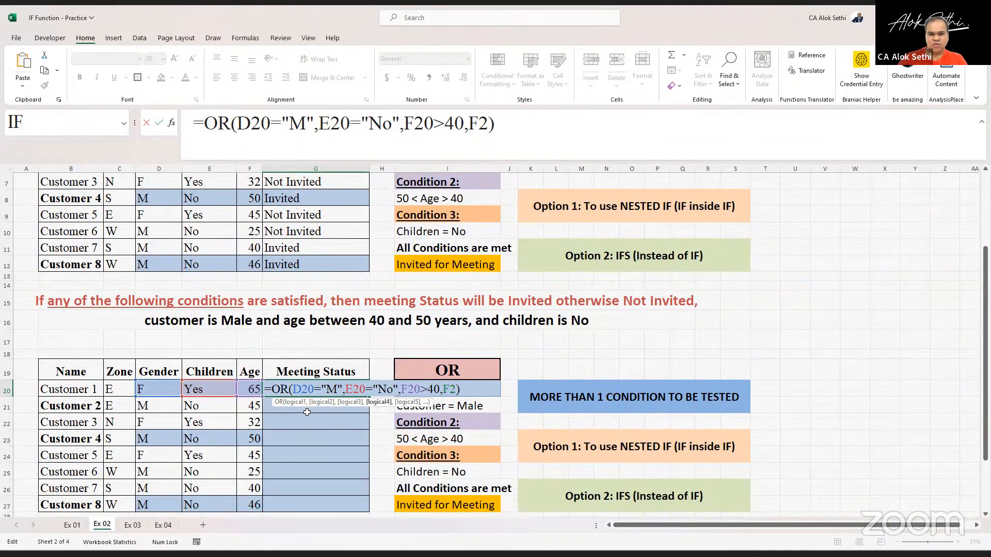
{"action": "key", "text": "BackSpace"}
{"action": "key", "text": "BackSpace"}
{"action": "key", "text": "BackSpace"}
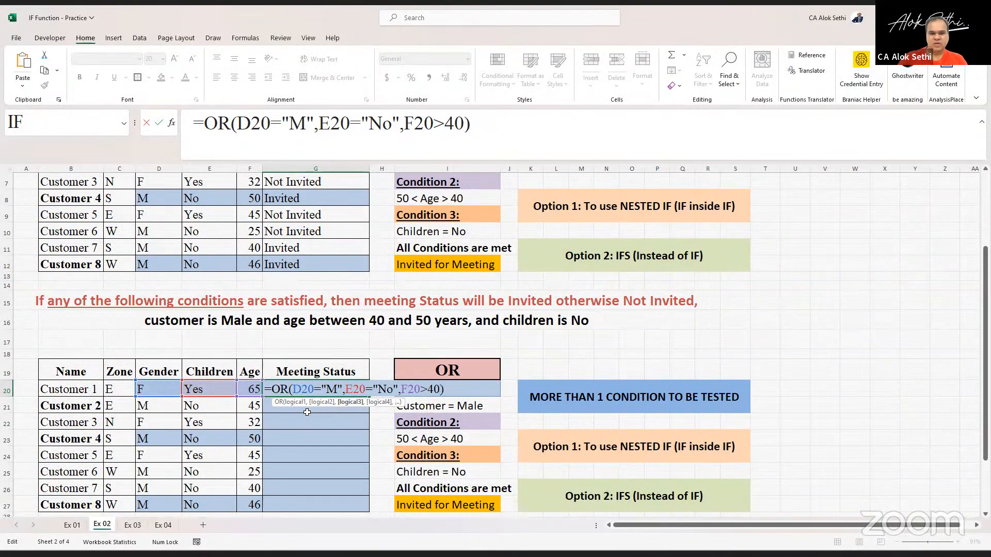
{"action": "key", "text": "Return"}
{"action": "key", "text": "Up"}
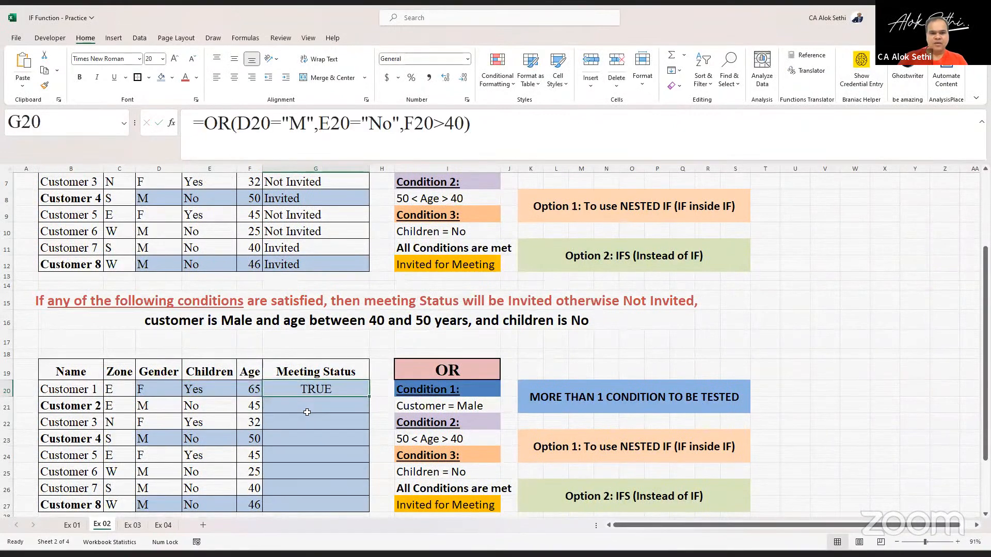
- Review Customer 1's OR formula in G20, then clear the cell
{"action": "key", "text": "F2"}
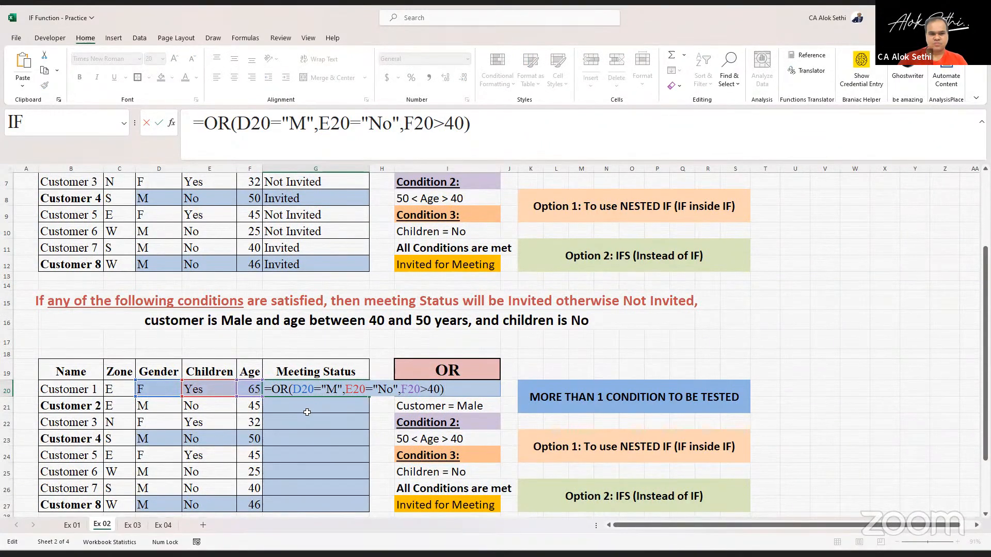
{"action": "key", "text": "ctrl+Return"}
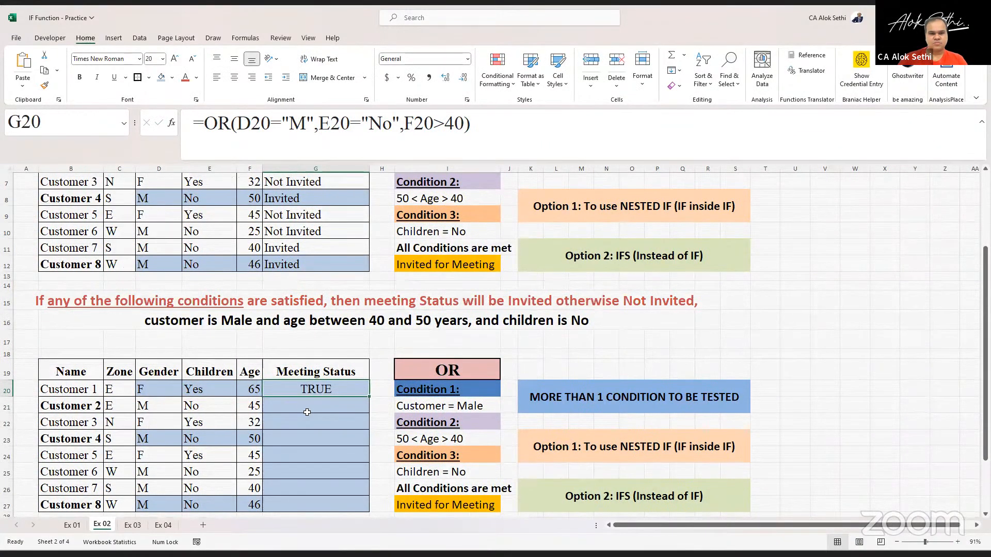
{"action": "key", "text": "F2"}
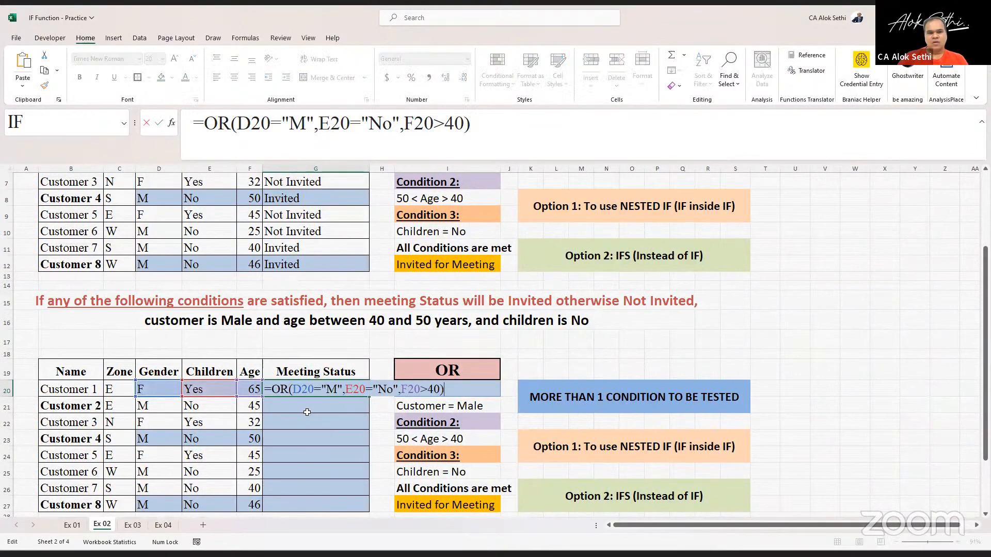
{"action": "key", "text": "Escape"}
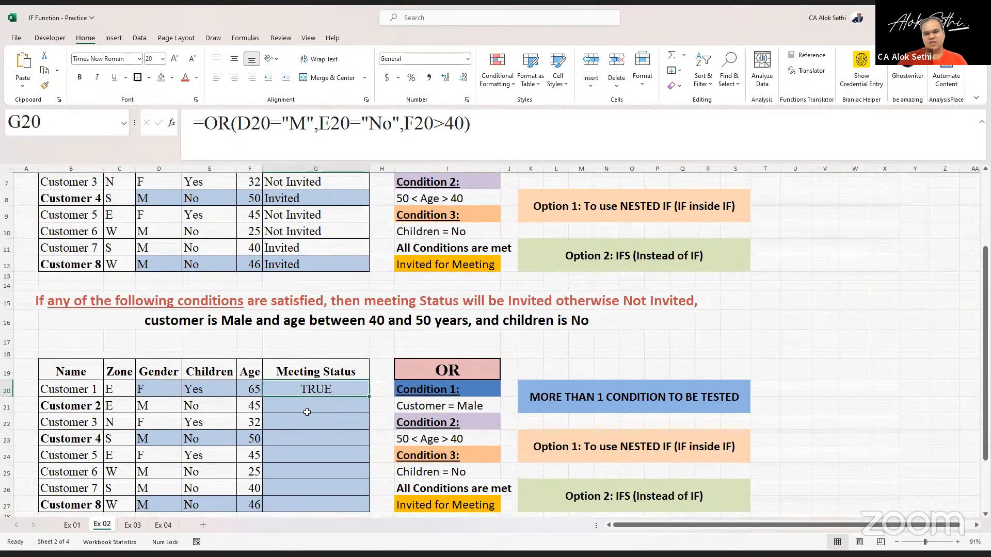
{"action": "key", "text": "Delete"}
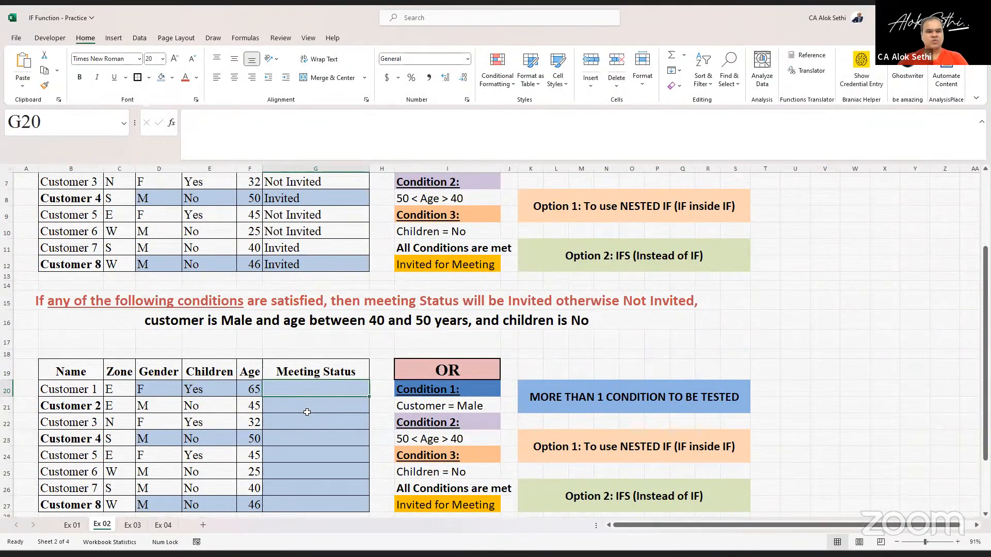
- Switch to the Ex 01 sheet and inspect the Bonus and Performance IF formulas in F9 and G9
{"action": "scroll", "coordinate": [307, 412], "scroll_direction": "down", "scroll_amount": 2}
{"action": "scroll", "coordinate": [307, 412], "scroll_direction": "up", "scroll_amount": 1}
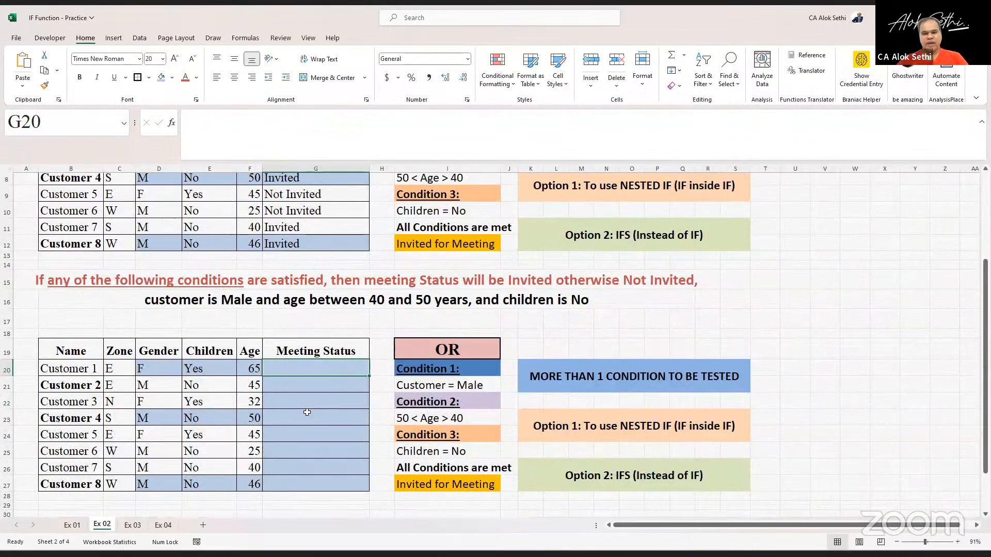
{"action": "scroll", "coordinate": [308, 412], "scroll_direction": "up", "scroll_amount": 3}
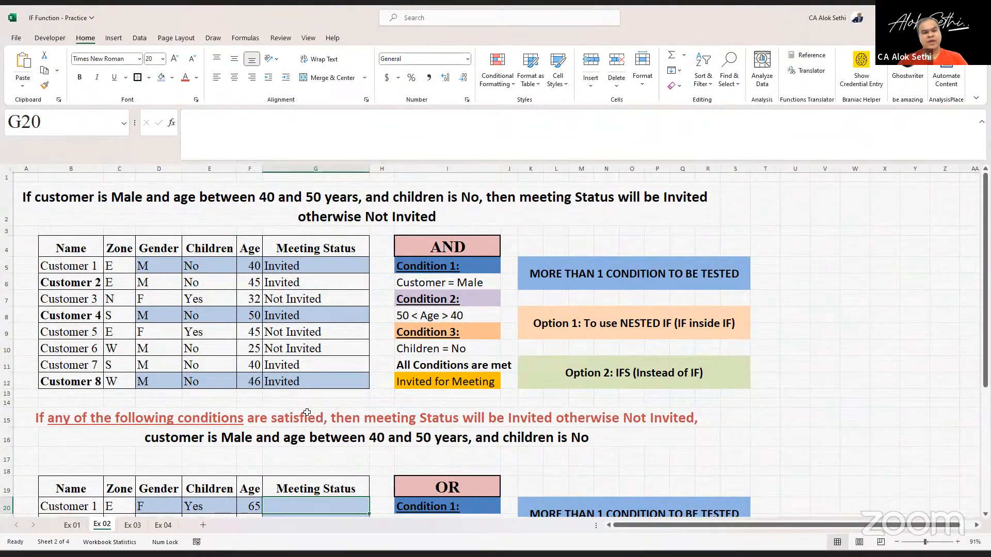
{"action": "left_click", "coordinate": [72, 525]}
{"action": "left_click", "coordinate": [256, 351]}
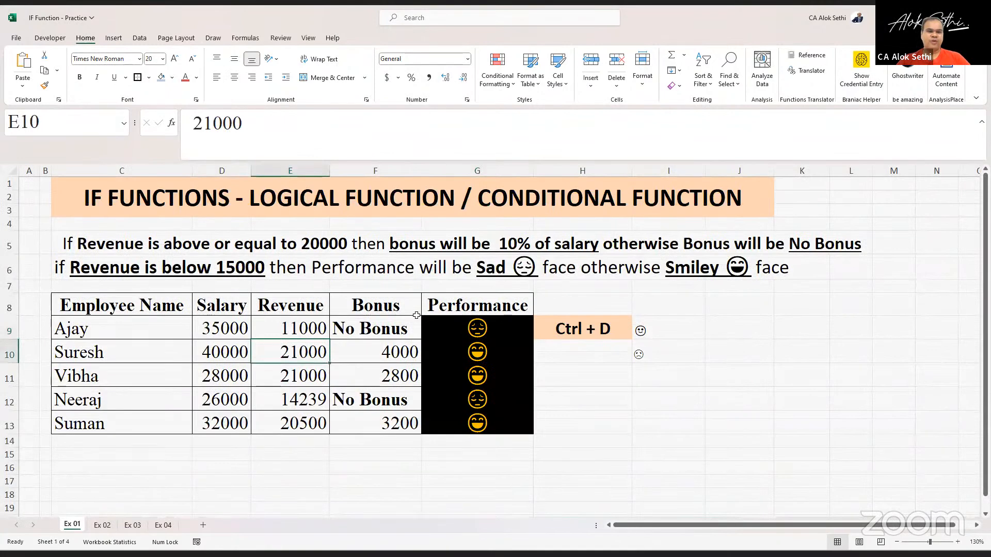
{"action": "left_click", "coordinate": [398, 329]}
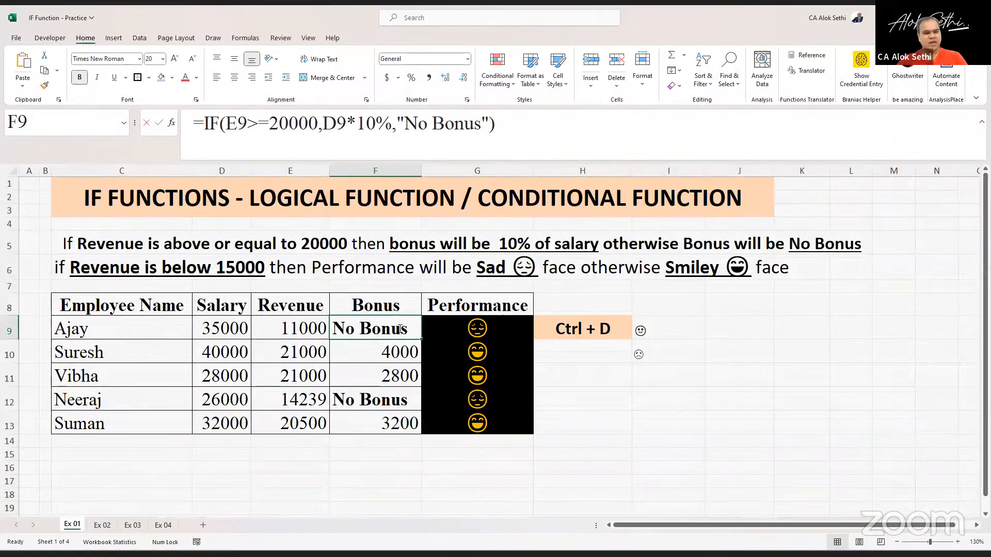
{"action": "key", "text": "F2"}
{"action": "key", "text": "Escape"}
{"action": "key", "text": "Right"}
{"action": "key", "text": "F2"}
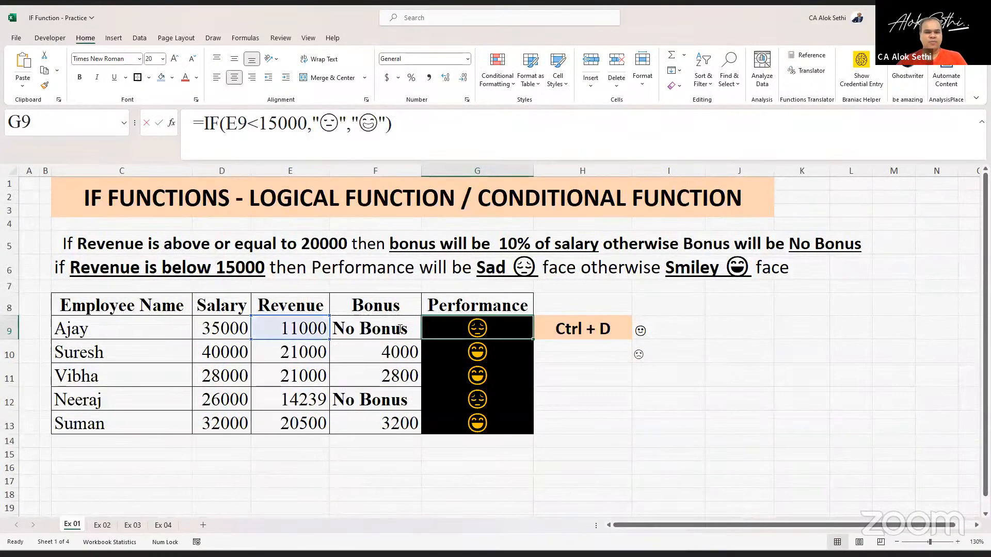
{"action": "key", "text": "Escape"}
{"action": "key", "text": "Right"}
{"action": "key", "text": "Right"}
{"action": "key", "text": "Left"}
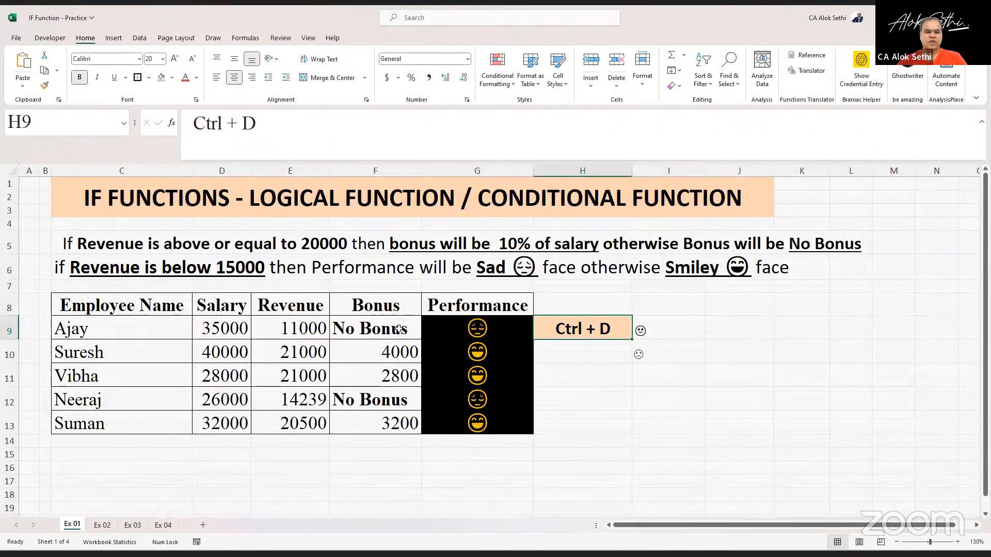
- Replace the shortcut note in H9 with Win + Dot(.)
{"action": "type", "text": "Win "}
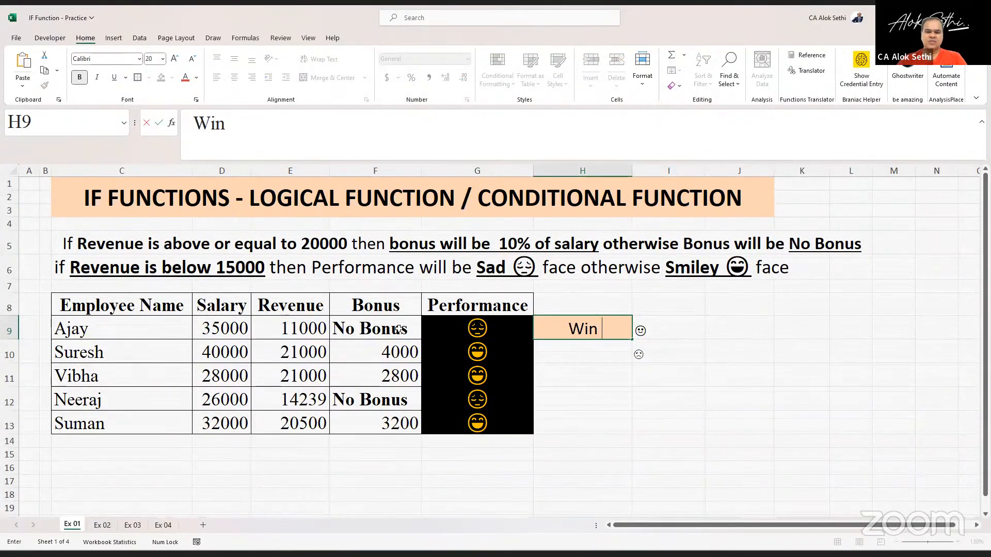
{"action": "type", "text": "+ Dot"}
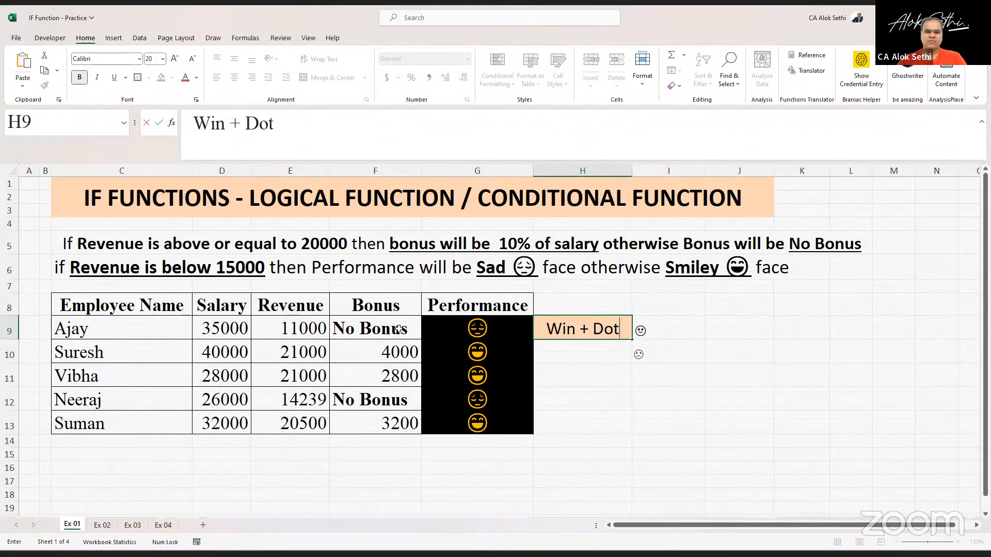
{"action": "type", "text": "(.)"}
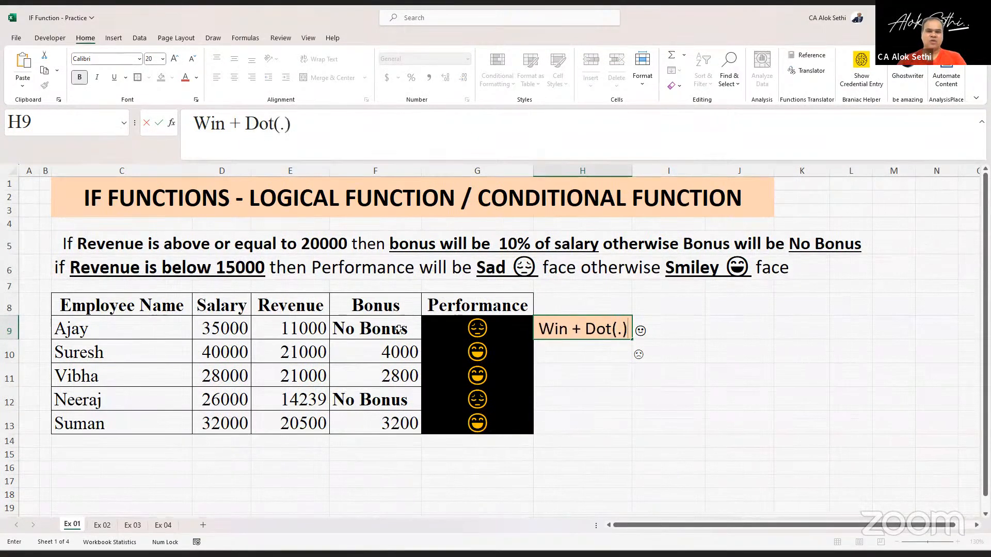
{"action": "key", "text": "Return"}
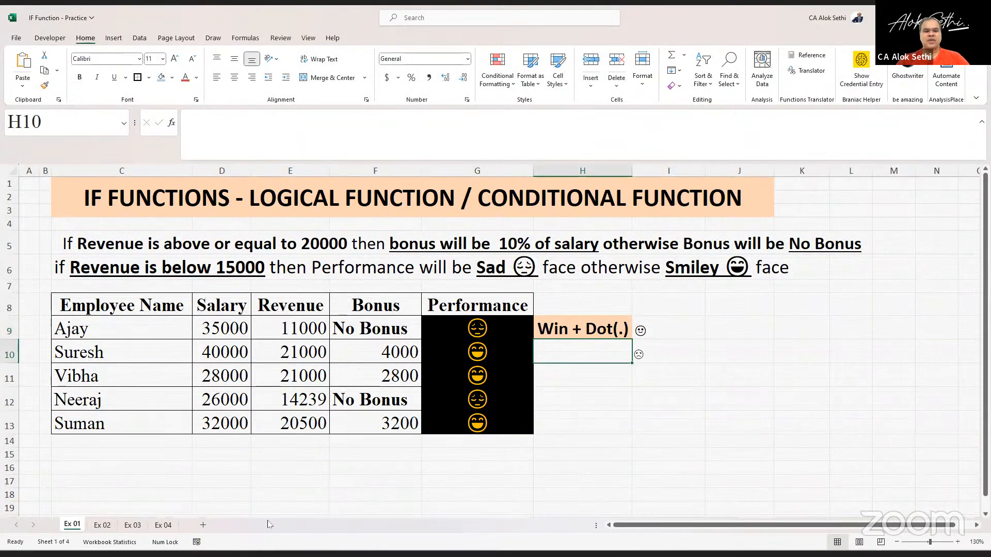
- Return to Ex 02 and review the AND example's conditions and the IF(AND) formula in G6
{"action": "left_click", "coordinate": [95, 526]}
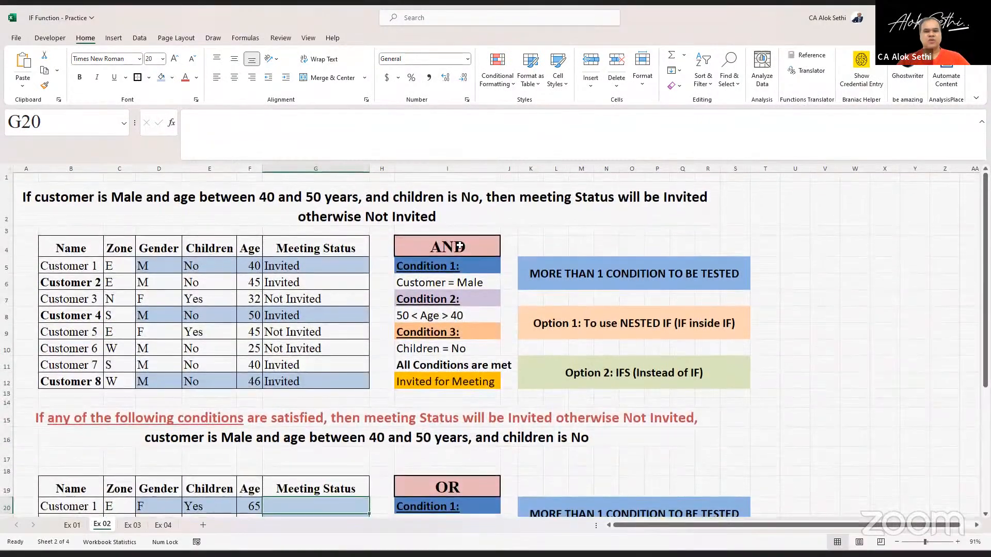
{"action": "left_click", "coordinate": [459, 248]}
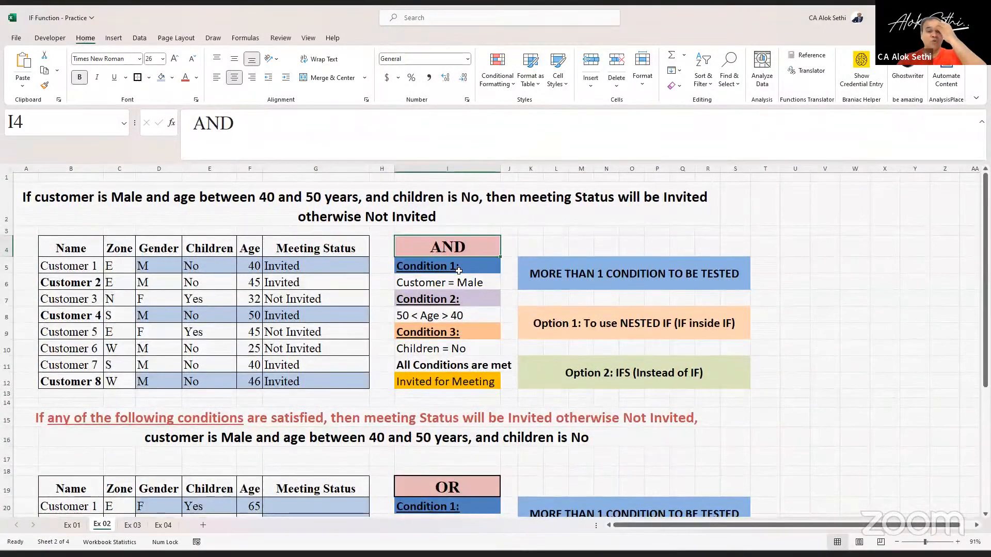
{"action": "left_click", "coordinate": [459, 270]}
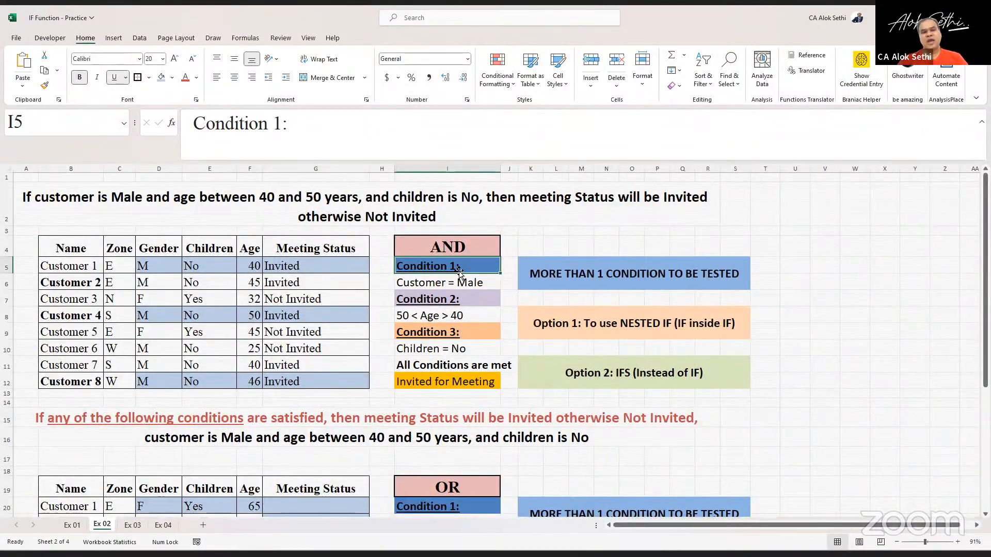
{"action": "key", "text": "Down"}
{"action": "key", "text": "Left"}
{"action": "key", "text": "Left"}
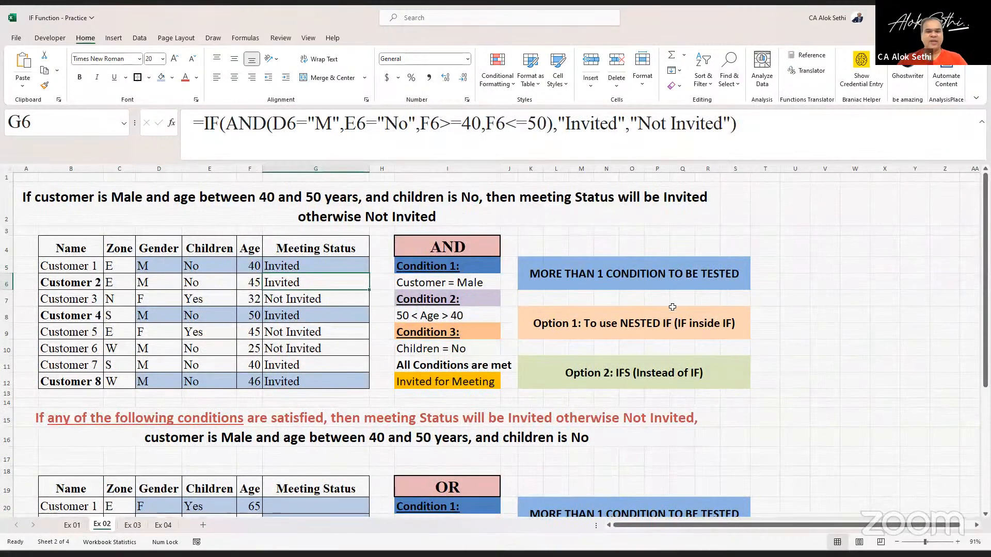
{"action": "left_click", "coordinate": [678, 368]}
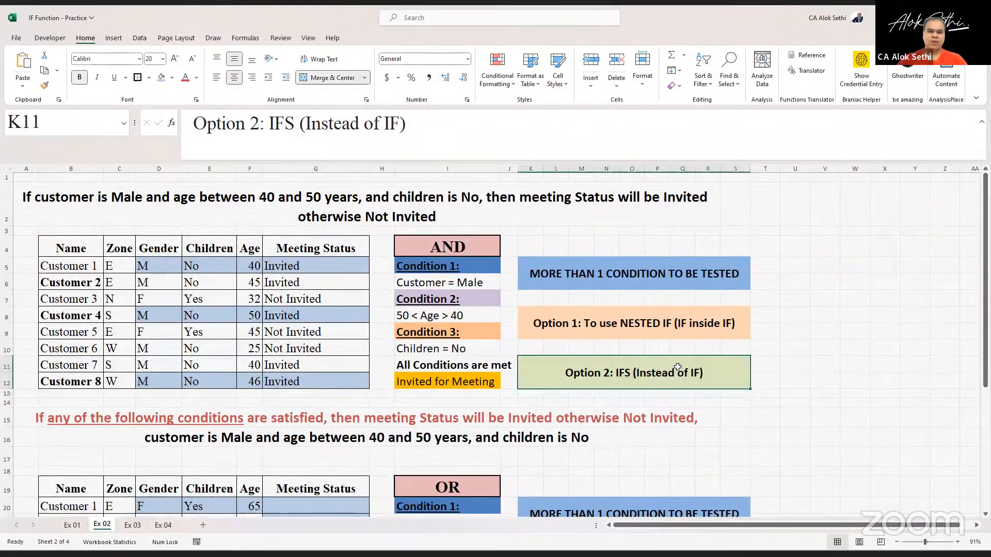